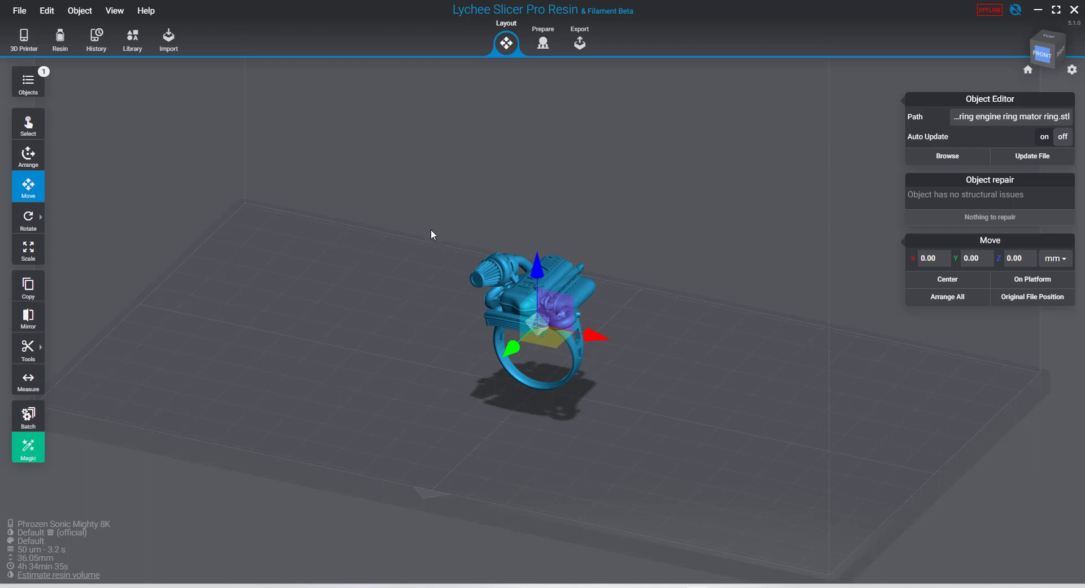
# Scale the ring uniformly to fit the print bed and inspect the enlarged model from several angles
pyautogui.click(1043, 57)
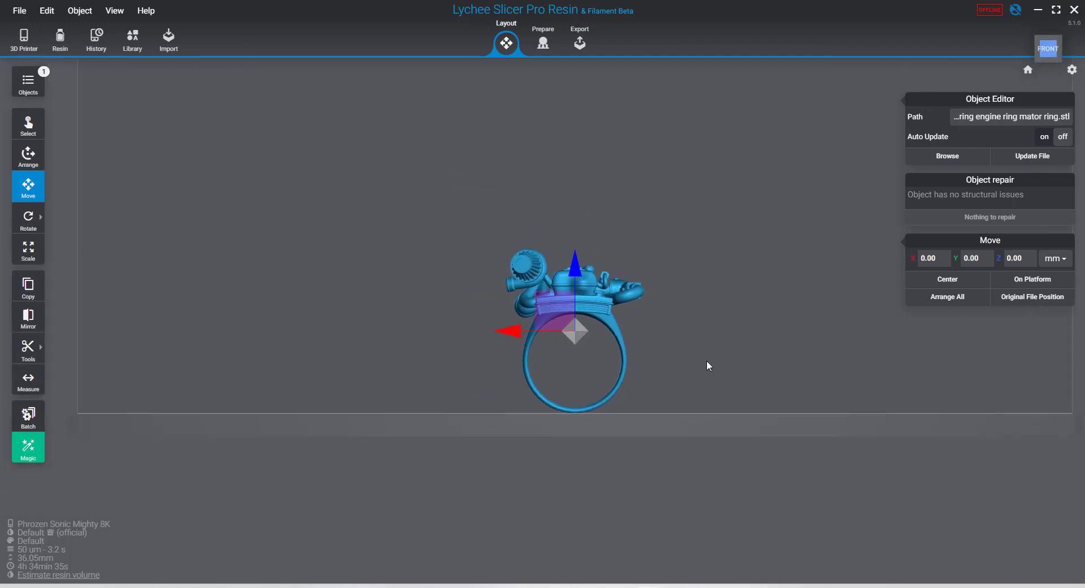
pyautogui.moveTo(704, 359); pyautogui.dragTo(578, 401)
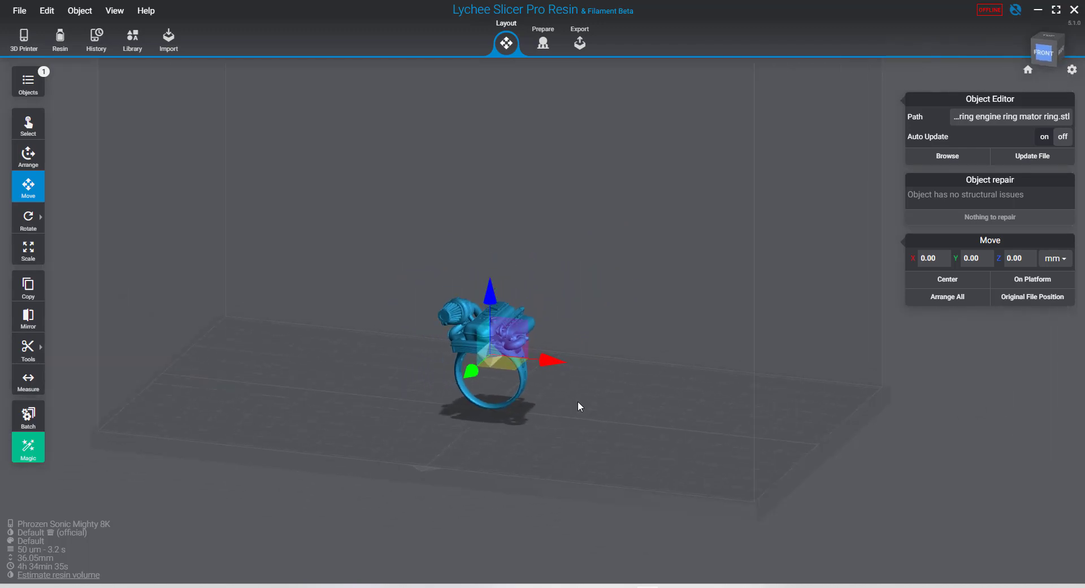
pyautogui.click(31, 255)
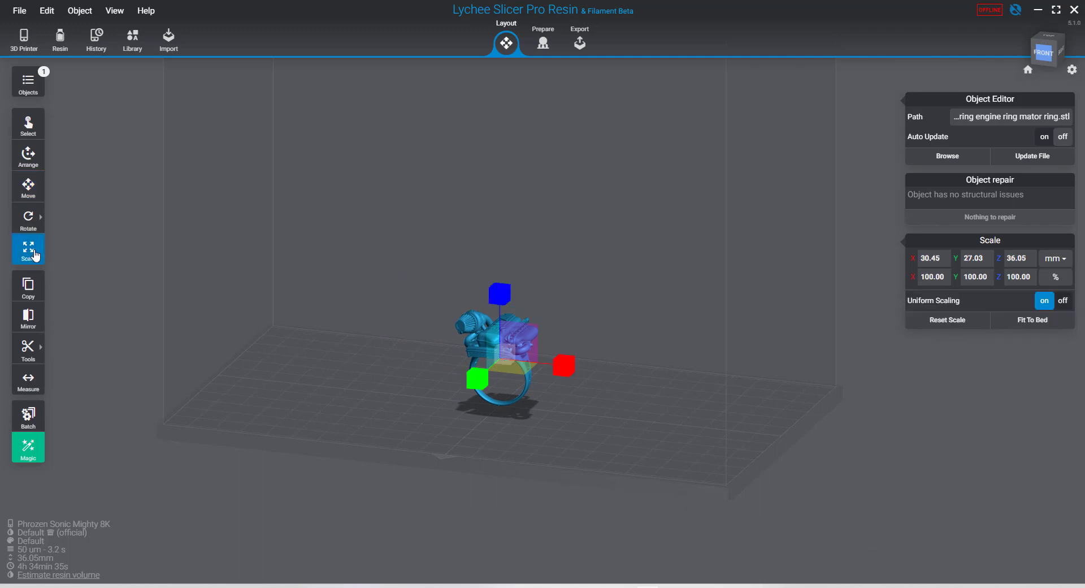
pyautogui.click(1028, 320)
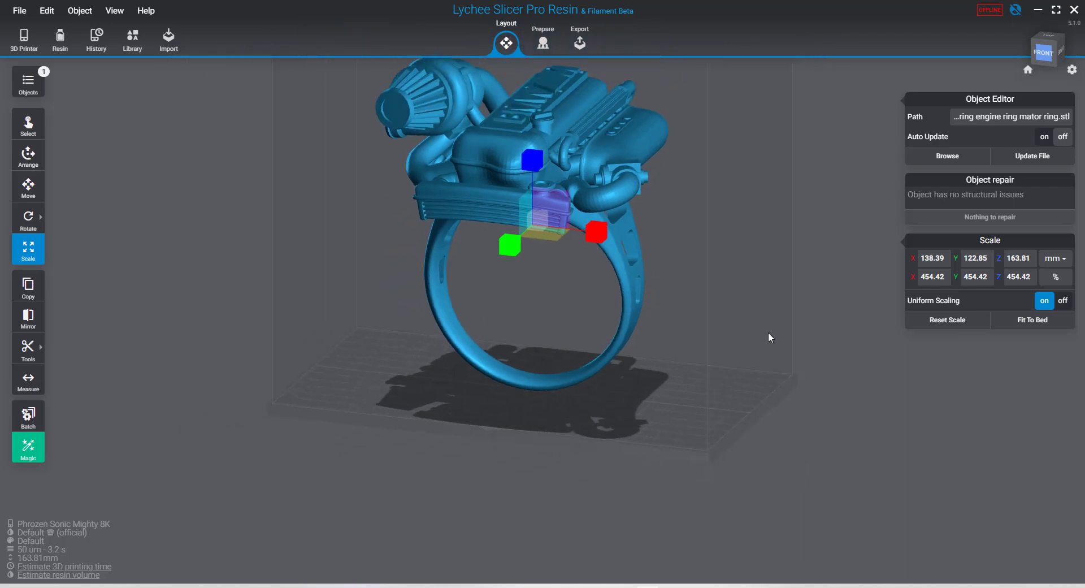
pyautogui.moveTo(749, 328); pyautogui.dragTo(560, 328, button='right')
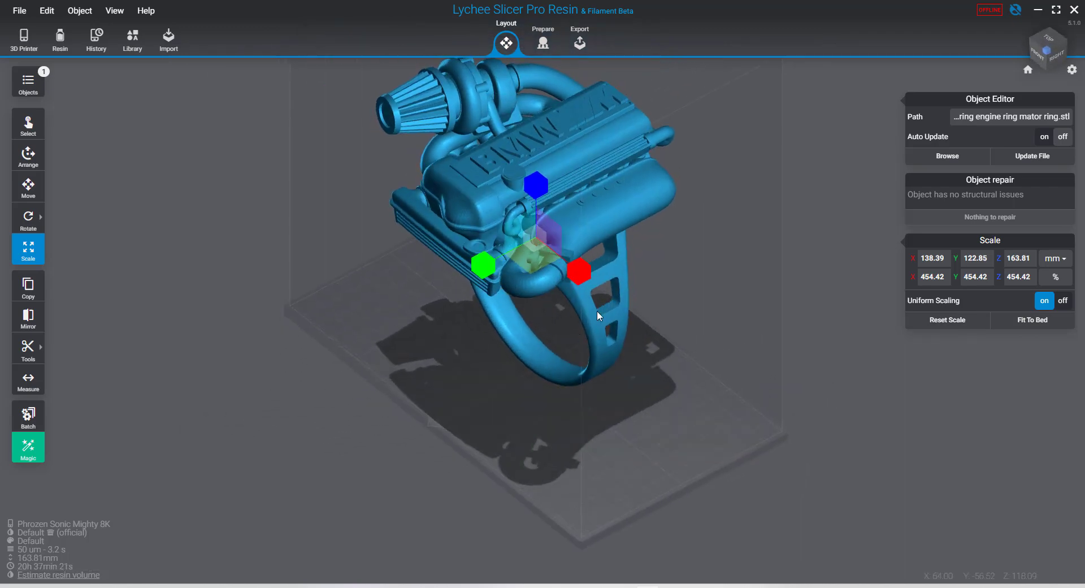
pyautogui.moveTo(700, 338); pyautogui.dragTo(667, 357, button='right')
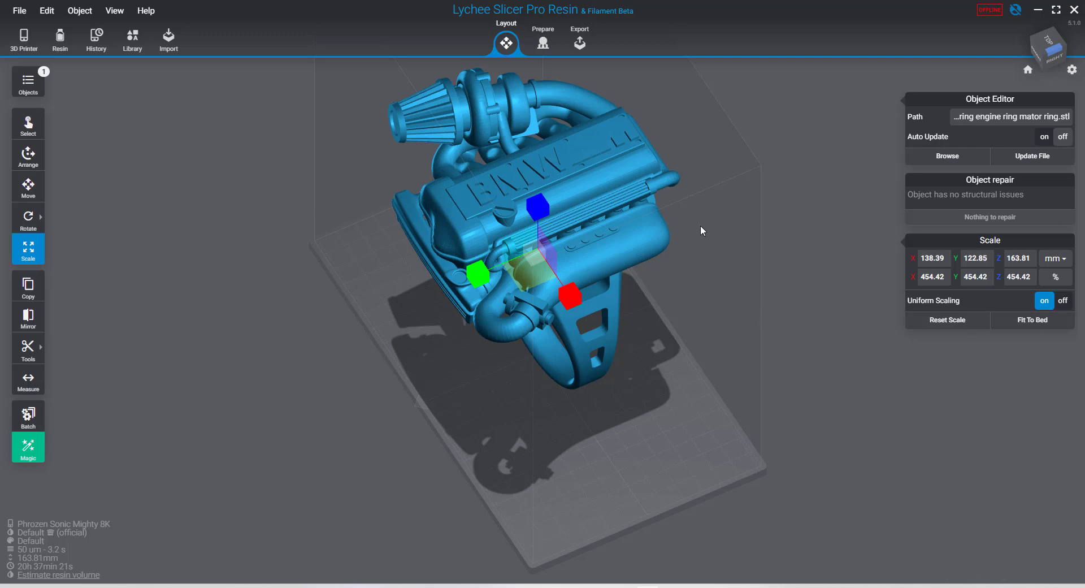
pyautogui.moveTo(687, 330); pyautogui.dragTo(639, 385)
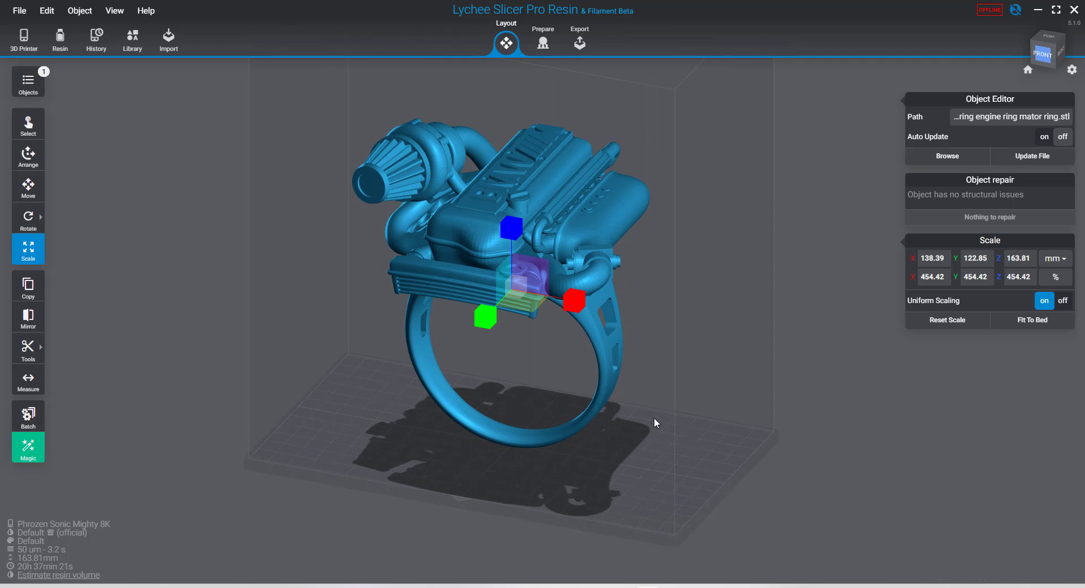
# Set the ring's uniform scale to 400%
pyautogui.doubleClick(928, 278)
pyautogui.write('400')
pyautogui.press('Return')
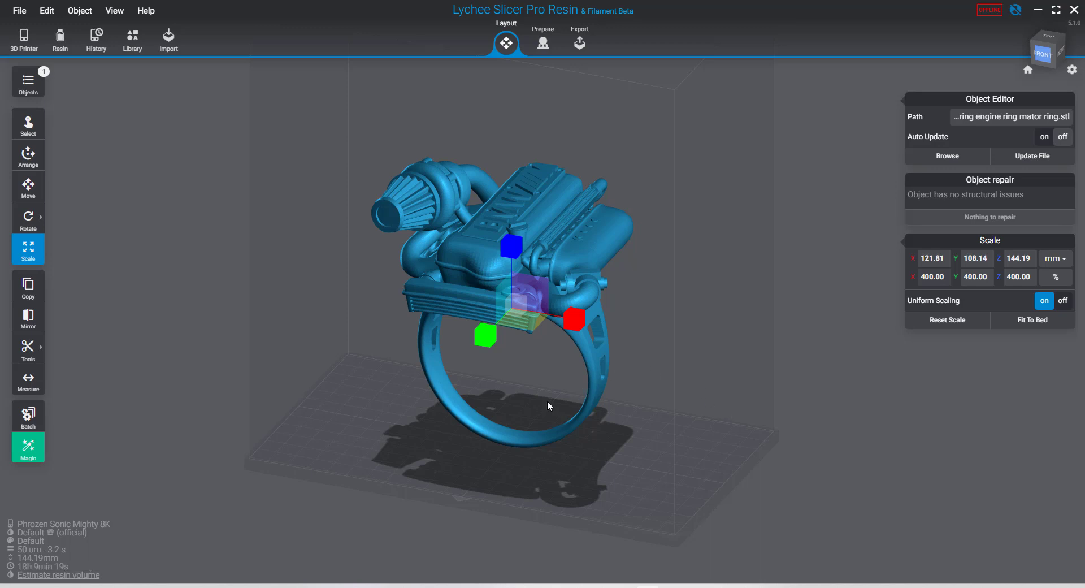
pyautogui.moveTo(664, 400); pyautogui.dragTo(694, 402)
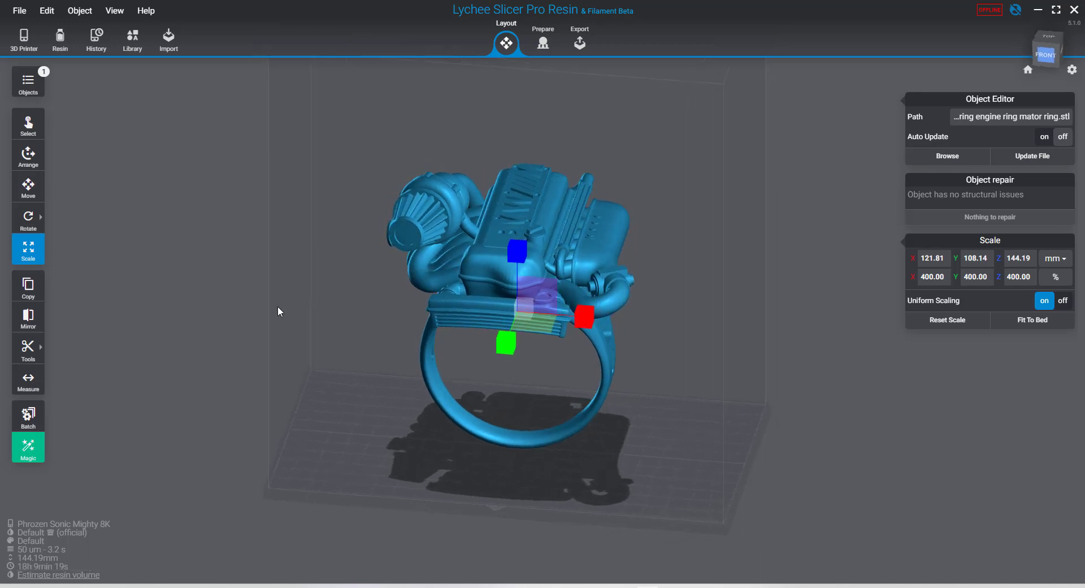
# Activate the Move tool with the ring selected
pyautogui.click(28, 187)
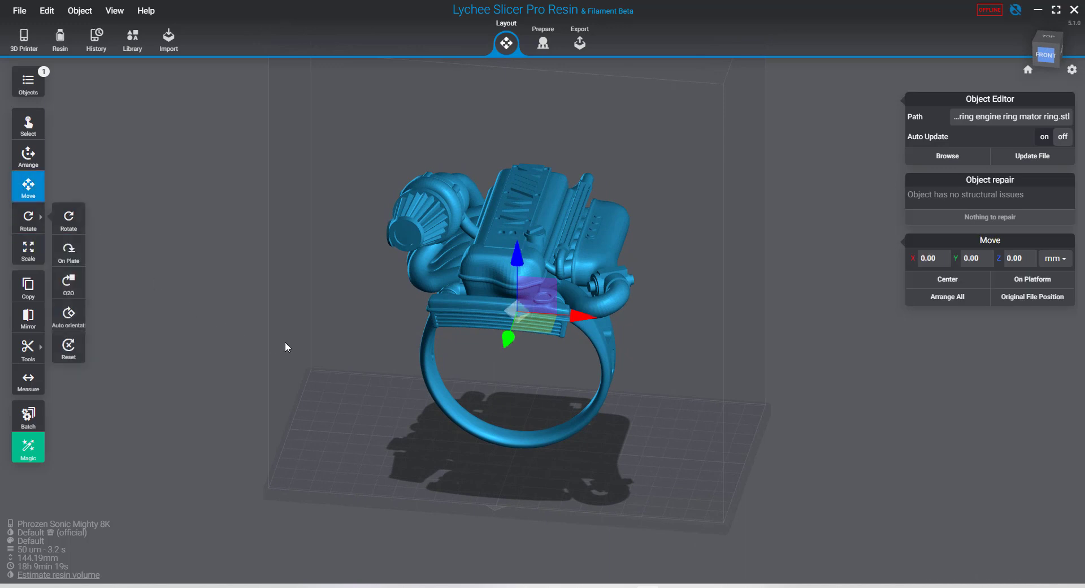
pyautogui.click(305, 327)
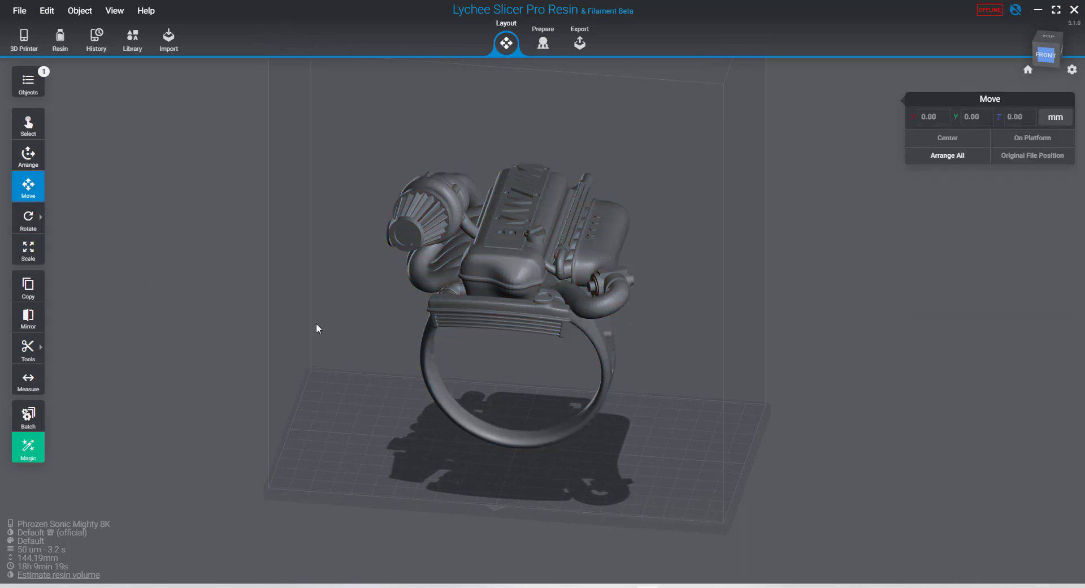
pyautogui.click(426, 276)
pyautogui.moveTo(388, 330); pyautogui.dragTo(406, 294)
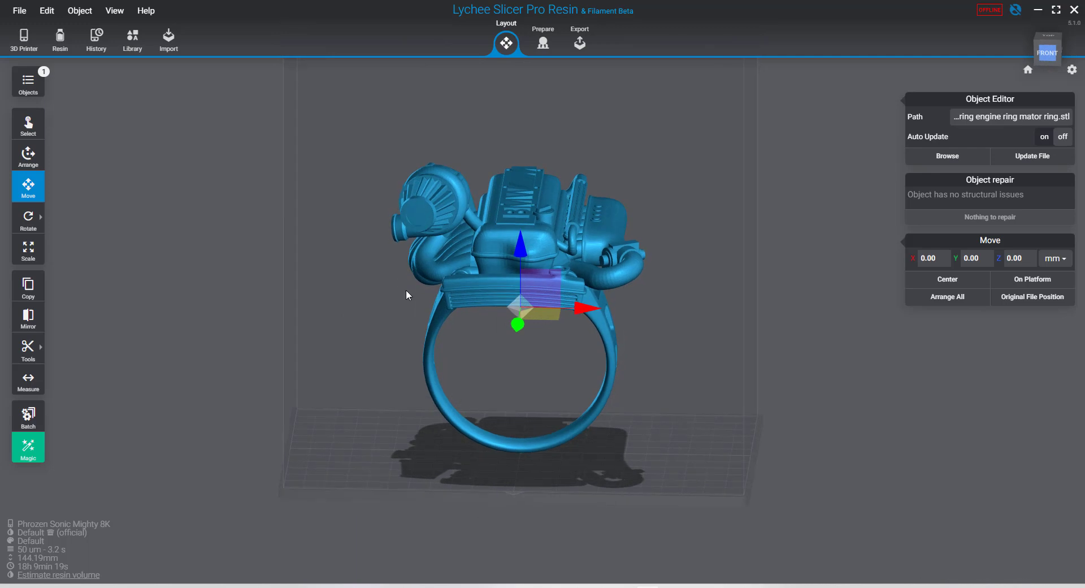
# Check the ring's estimated print time in the slice export settings
pyautogui.click(582, 44)
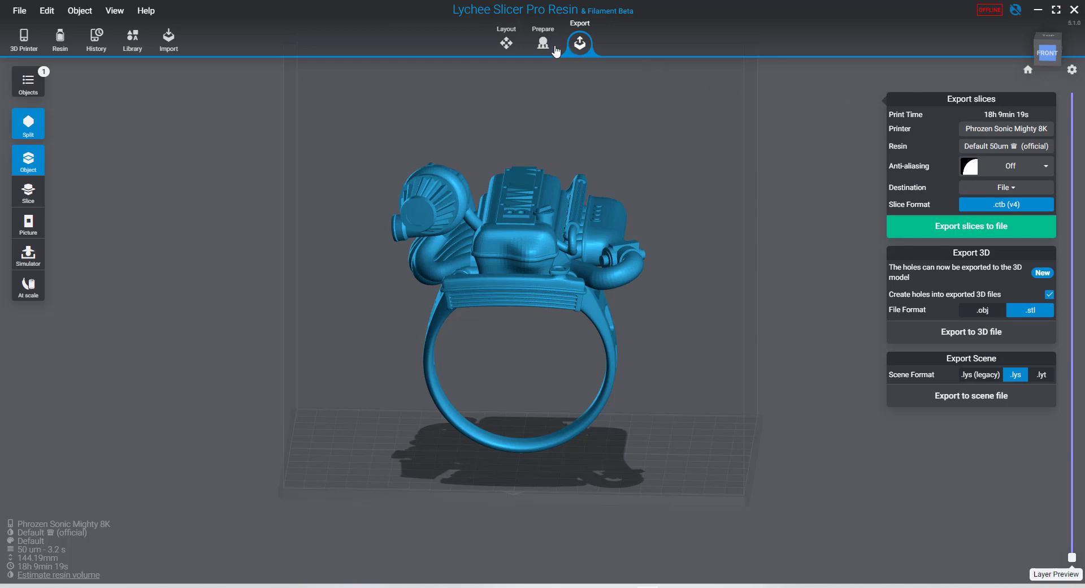
pyautogui.click(507, 44)
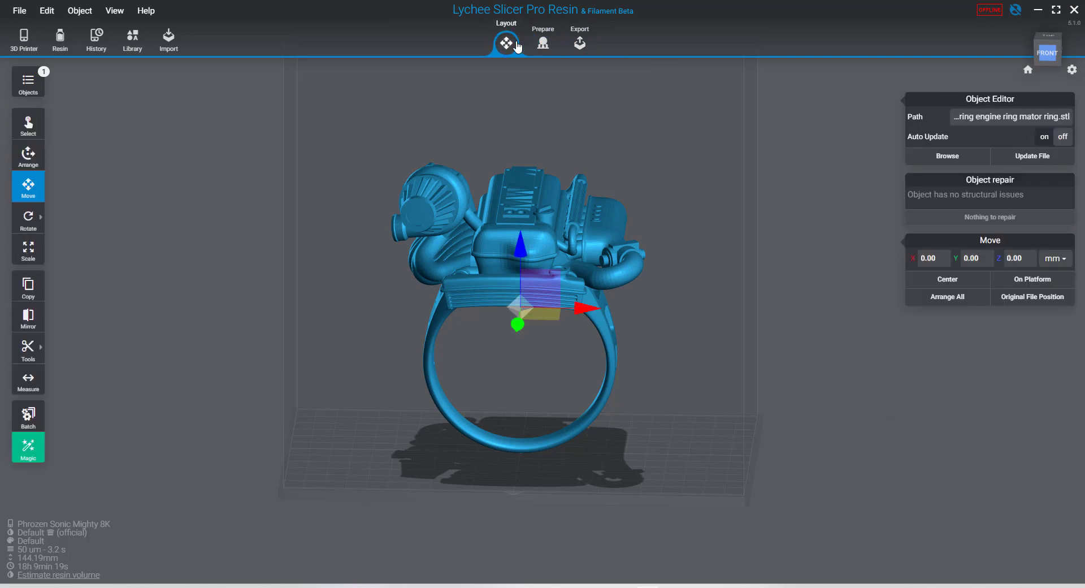
pyautogui.click(578, 46)
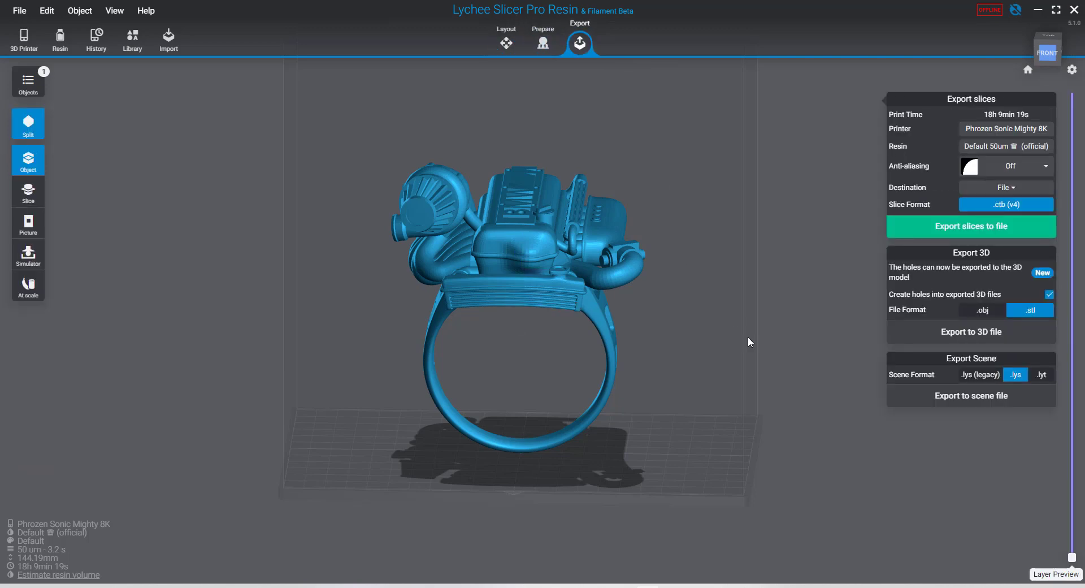
pyautogui.scroll(-2, 771, 341)
pyautogui.moveTo(765, 333); pyautogui.dragTo(738, 385, button='middle')
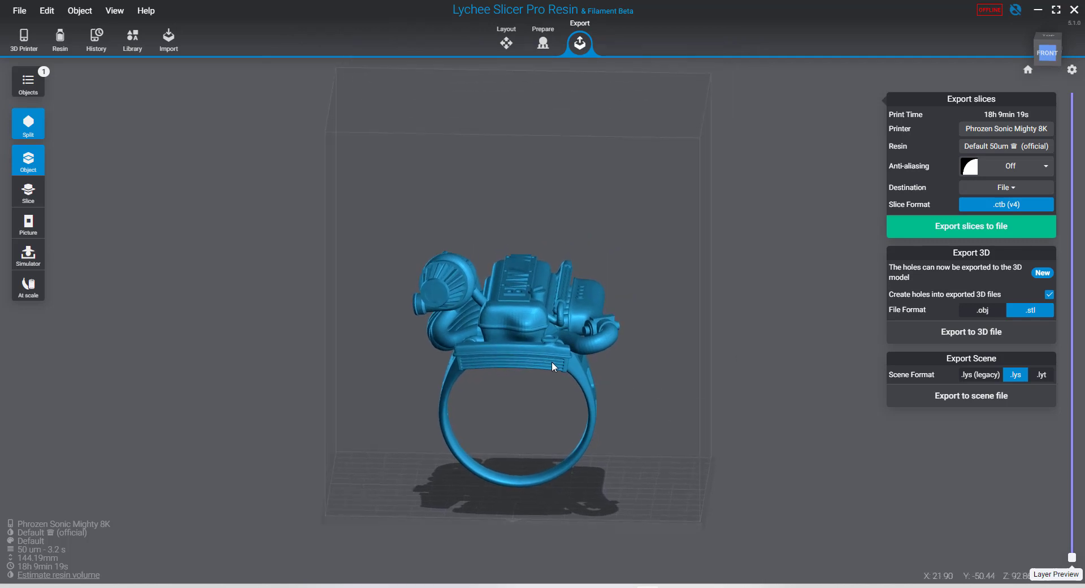
pyautogui.click(506, 43)
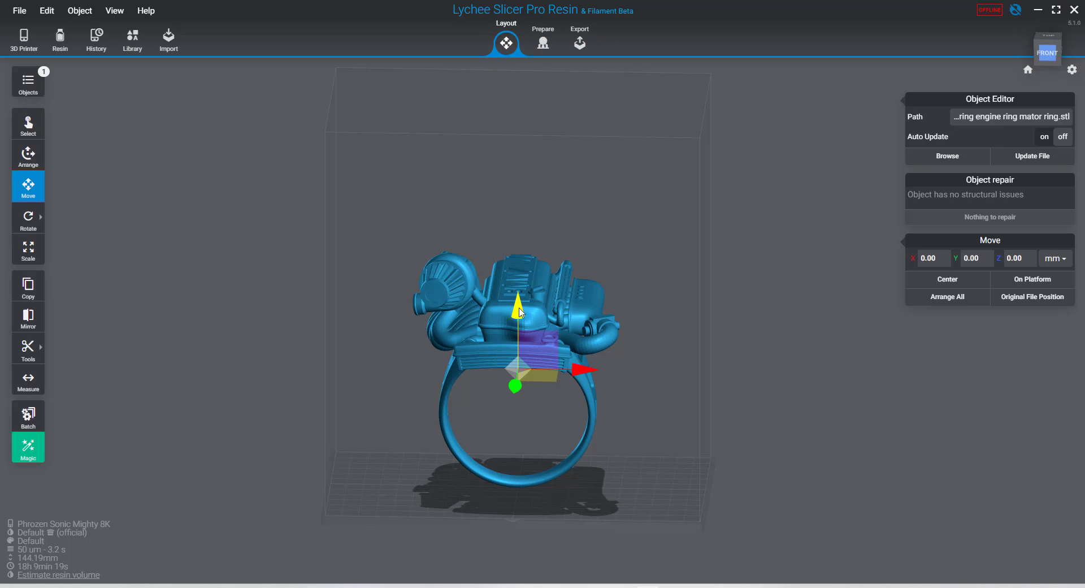
pyautogui.click(579, 46)
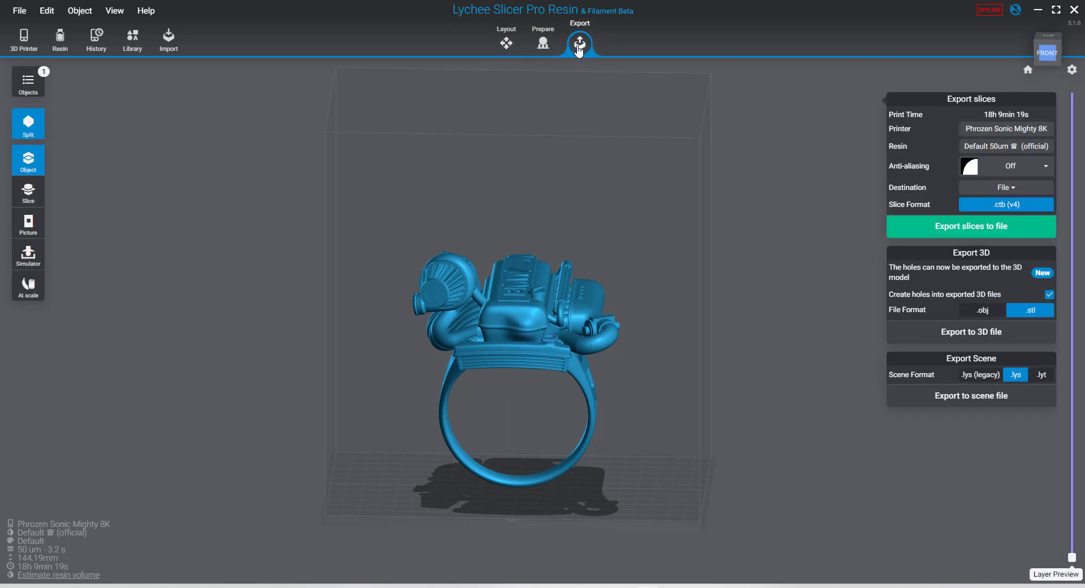
# Raise the ring about 74 mm above the platform to compare its export print time, and undo the move
pyautogui.click(508, 46)
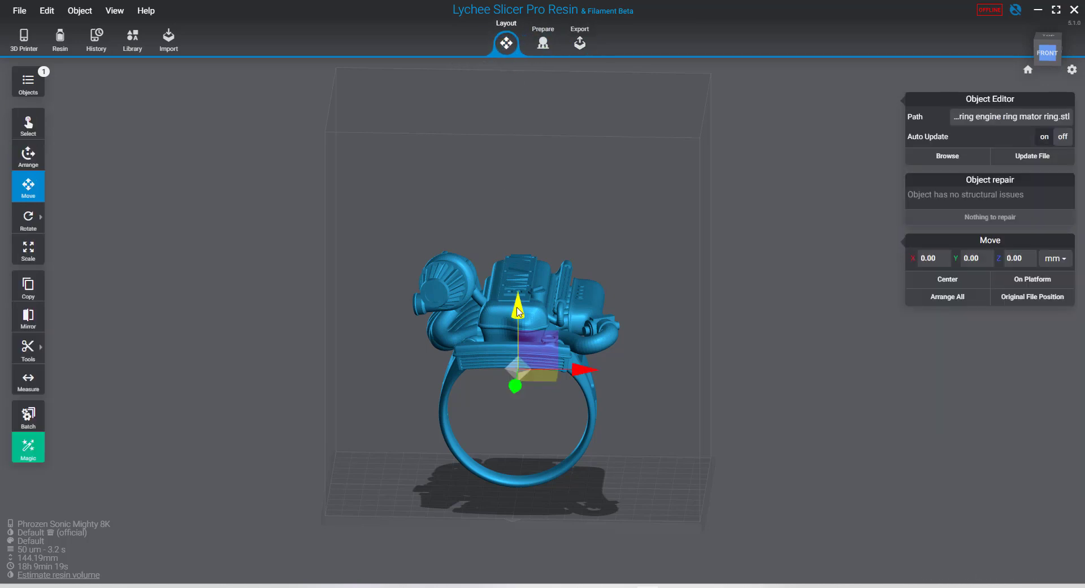
pyautogui.moveTo(526, 310); pyautogui.dragTo(528, 190)
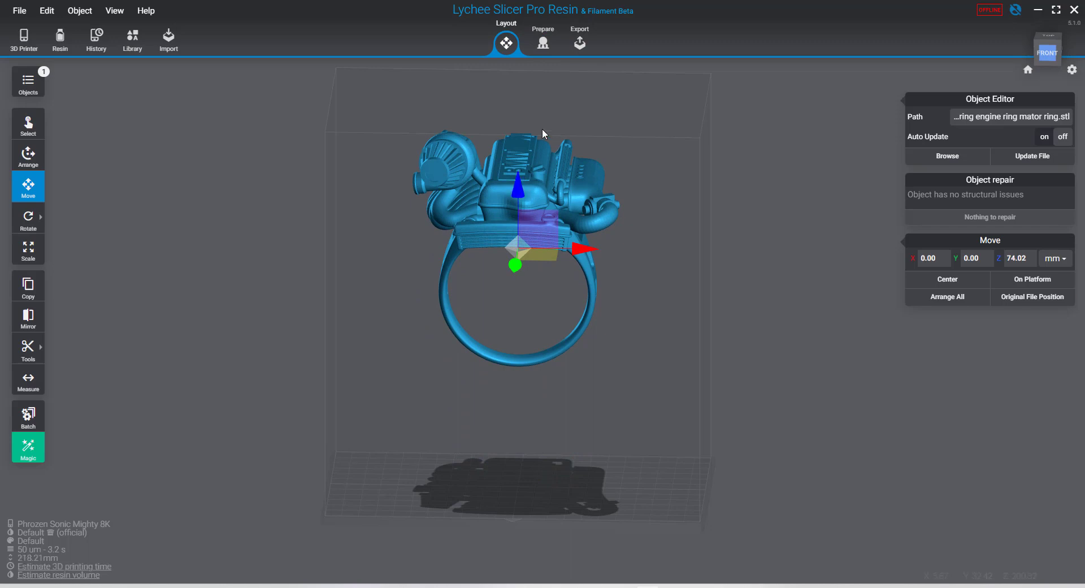
pyautogui.click(581, 45)
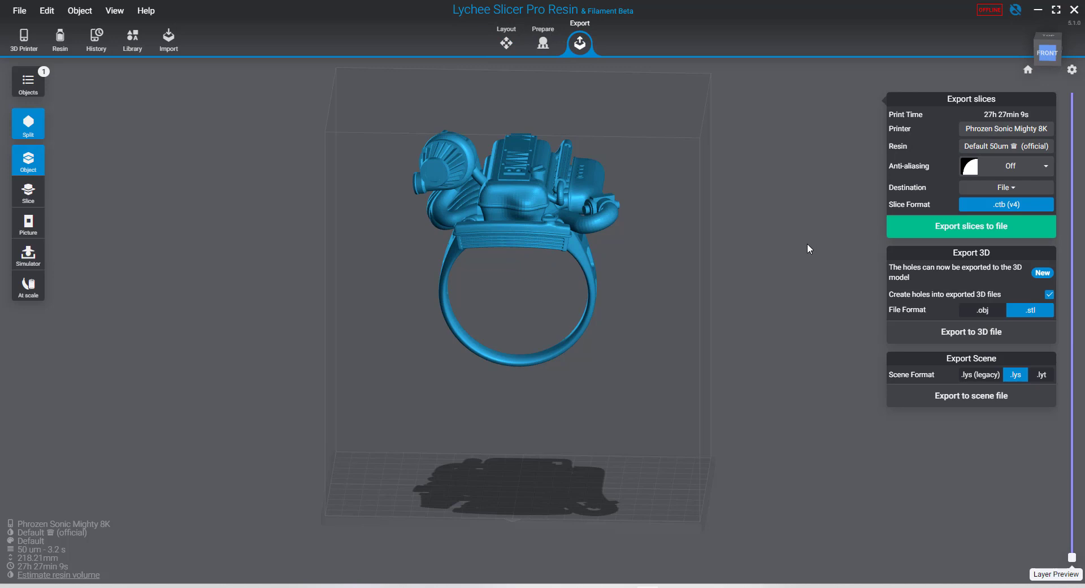
pyautogui.hotkey('ctrl', 'z')
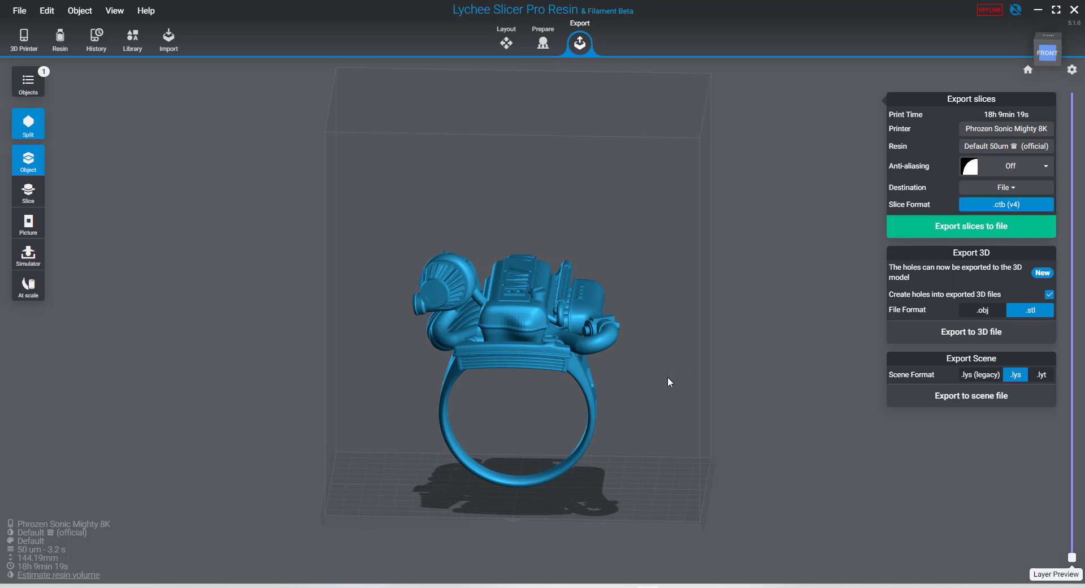
pyautogui.moveTo(667, 377); pyautogui.dragTo(679, 361)
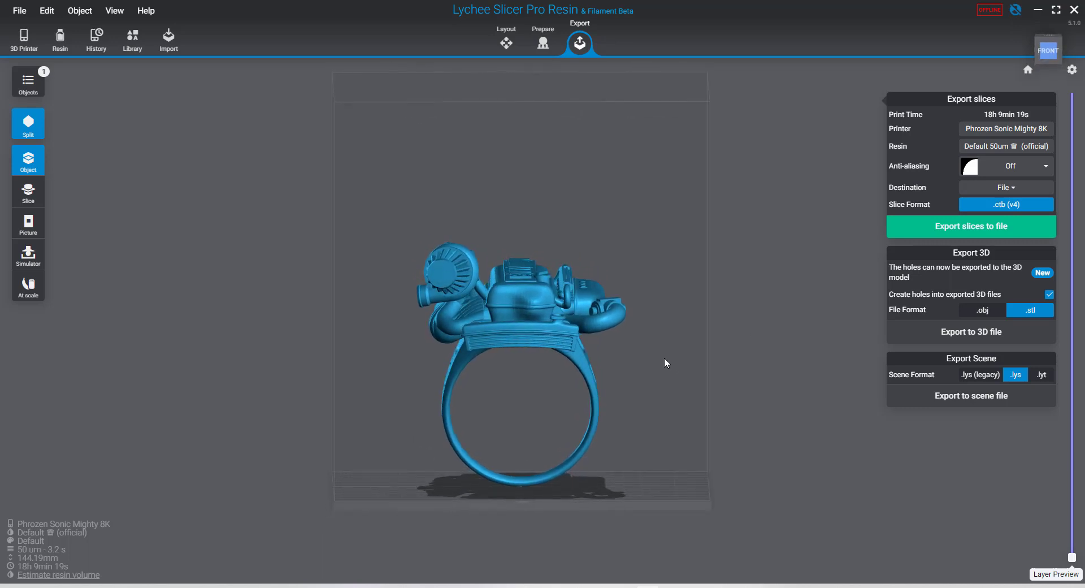
# Start a Planar Cut on the ring from the layout mode, accepting that some calculated information can be lost
pyautogui.click(500, 40)
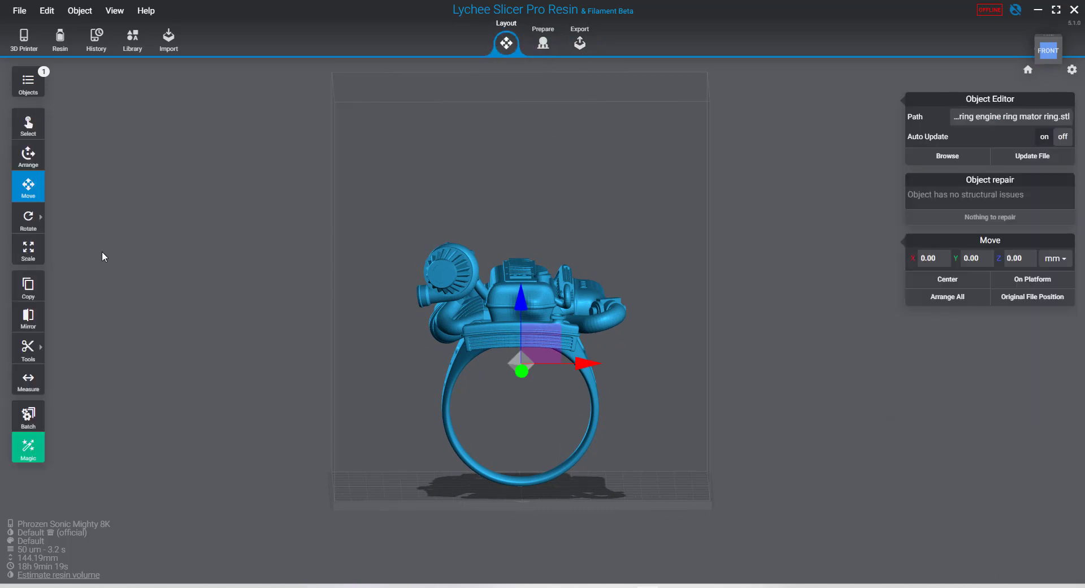
pyautogui.click(39, 351)
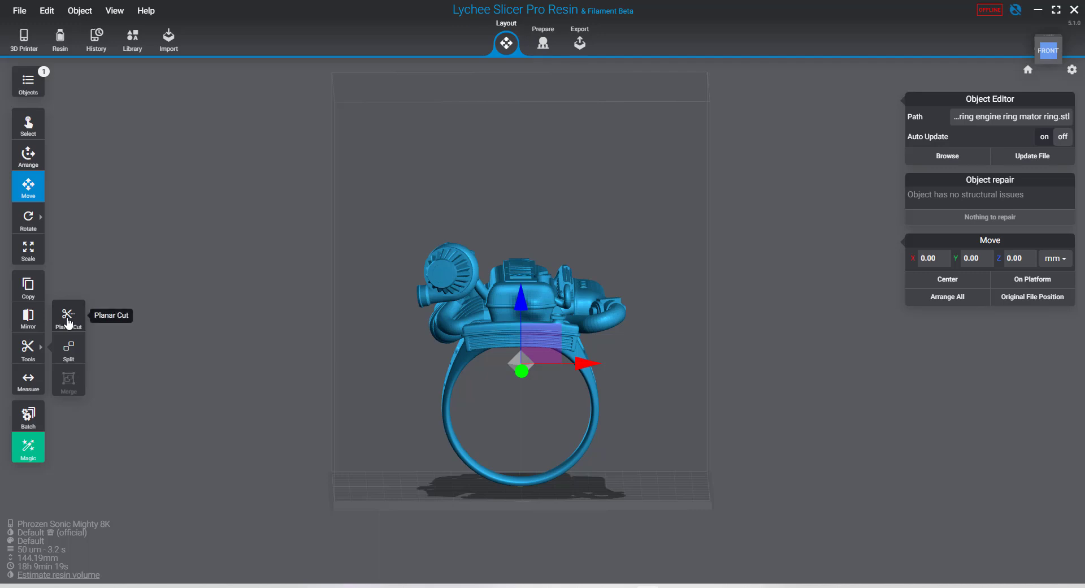
pyautogui.click(498, 244)
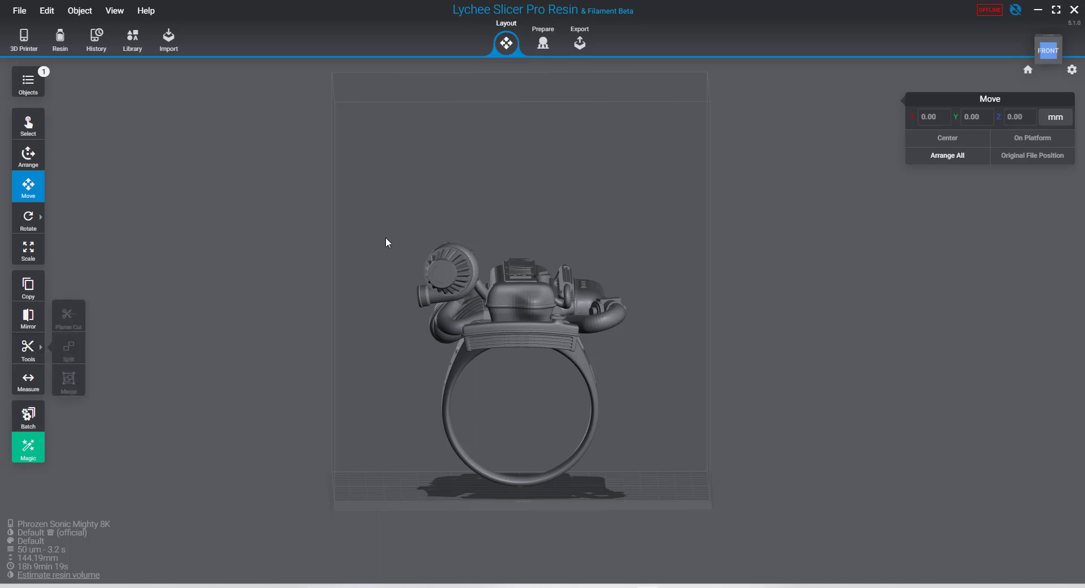
pyautogui.click(498, 267)
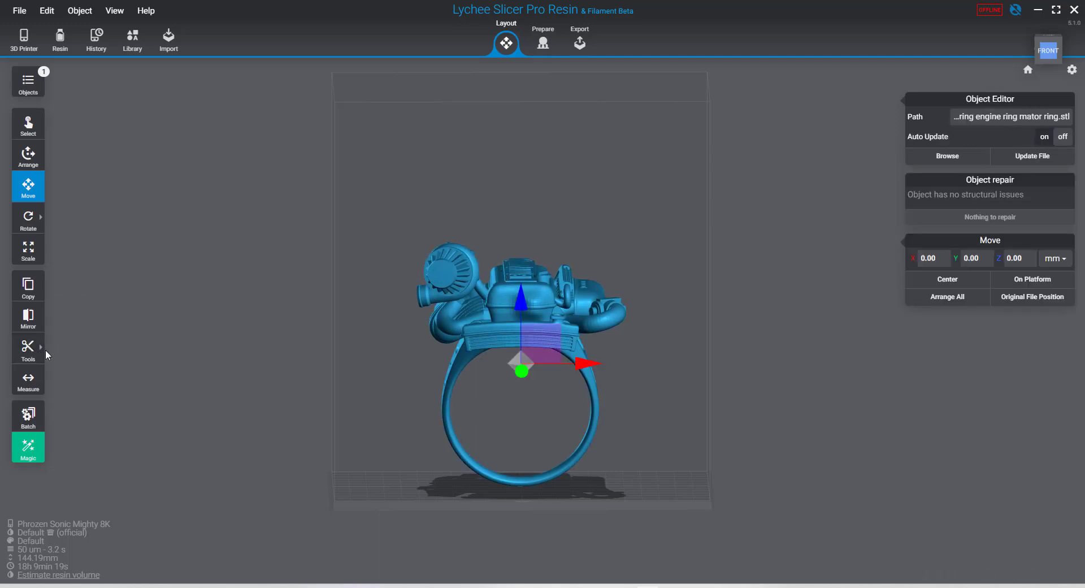
pyautogui.moveTo(40, 355)
pyautogui.click(67, 324)
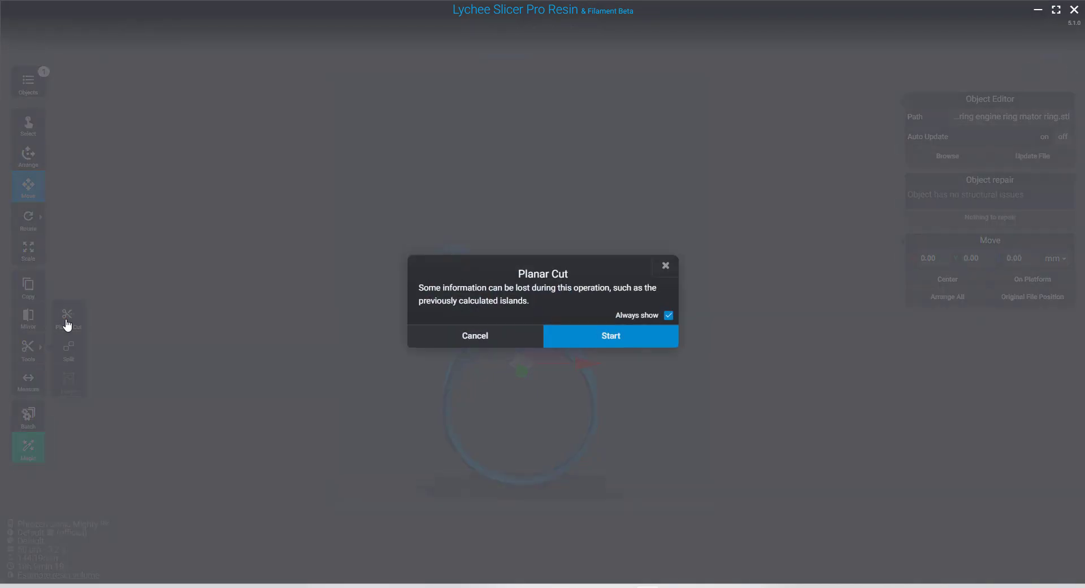
pyautogui.click(657, 338)
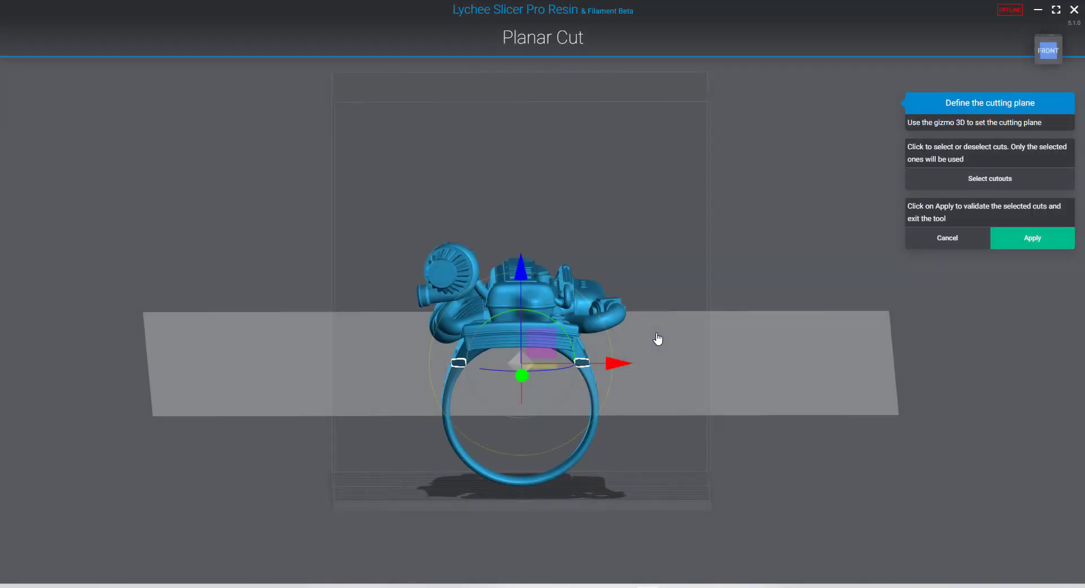
# Shift the horizontal cutting plane slightly upward across the ring's band, using a straight side view for alignment
pyautogui.click(1053, 53)
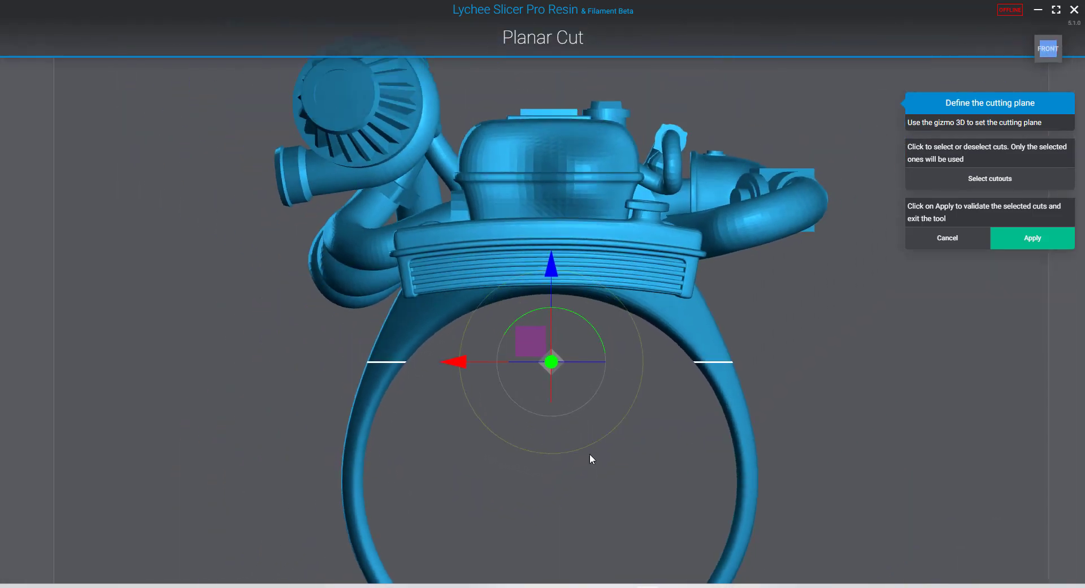
pyautogui.scroll(-1, 589, 453)
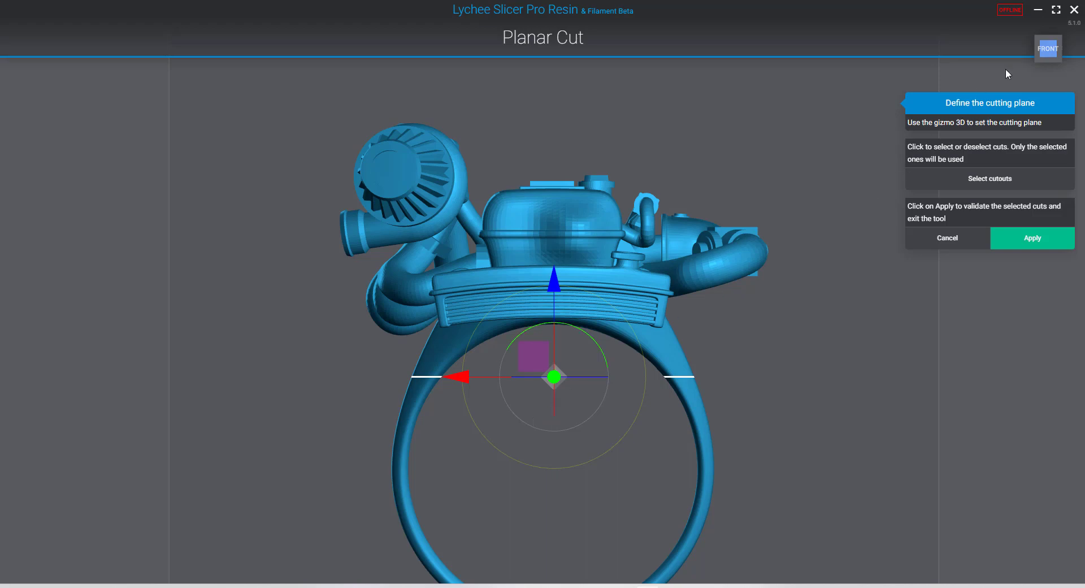
pyautogui.click(1038, 51)
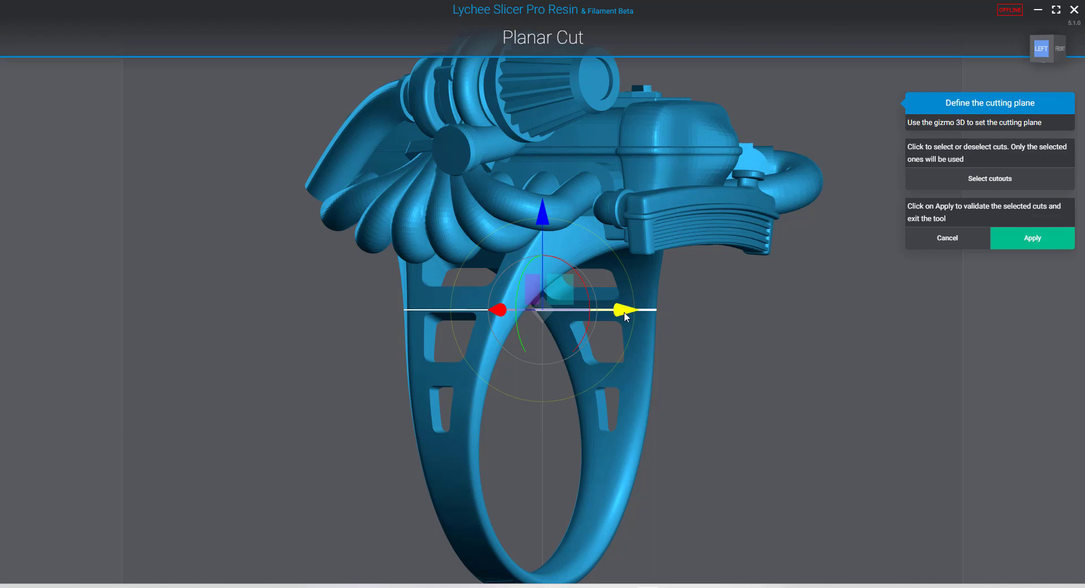
pyautogui.moveTo(711, 357); pyautogui.dragTo(669, 362)
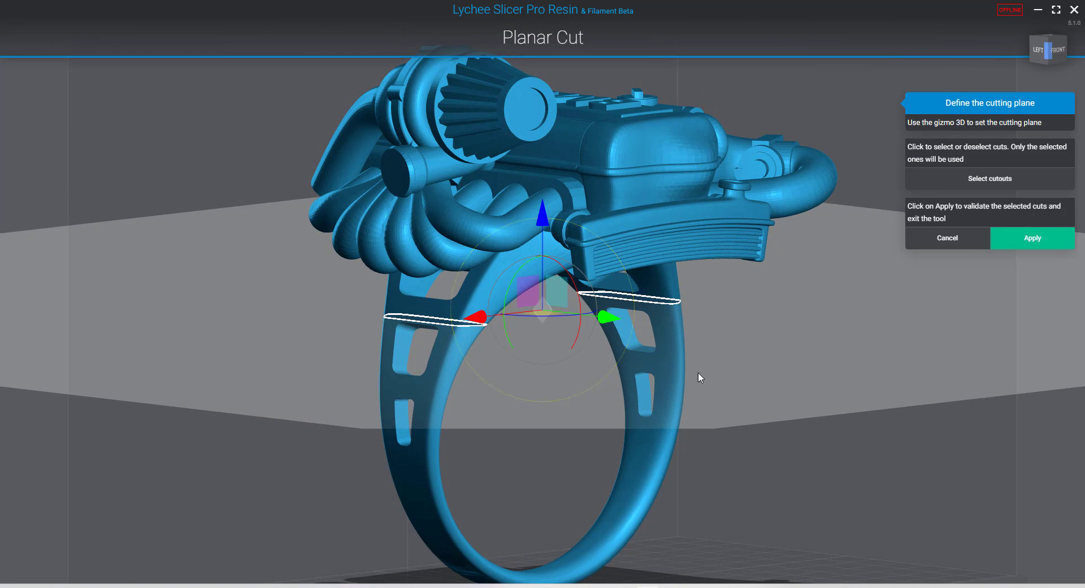
pyautogui.click(1044, 52)
pyautogui.click(1040, 48)
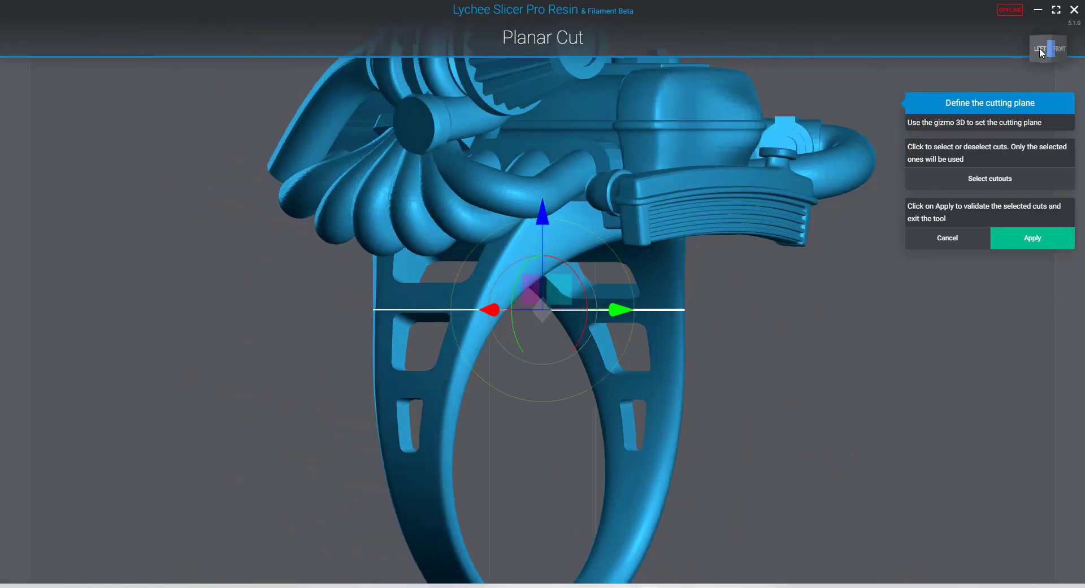
pyautogui.click(543, 211)
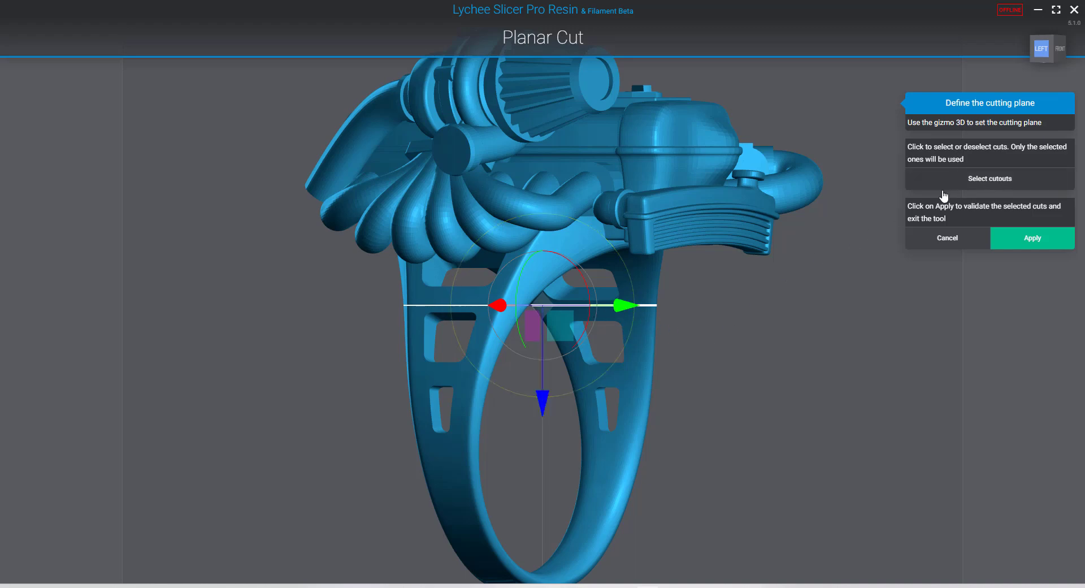
# Inspect the selected cutouts on both sides of the ring band from a straight front view
pyautogui.click(984, 181)
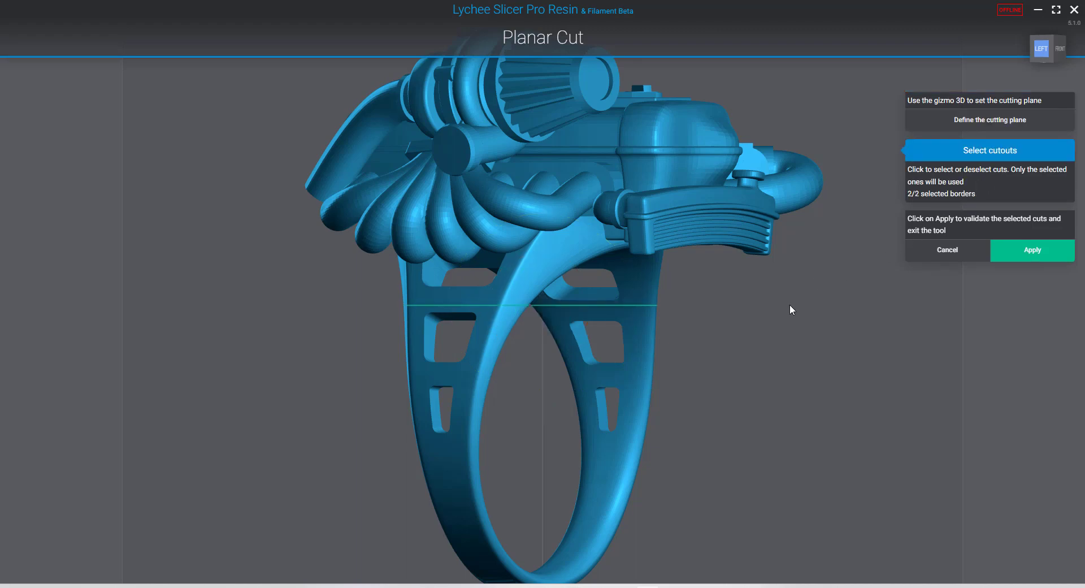
pyautogui.moveTo(791, 308); pyautogui.dragTo(632, 297)
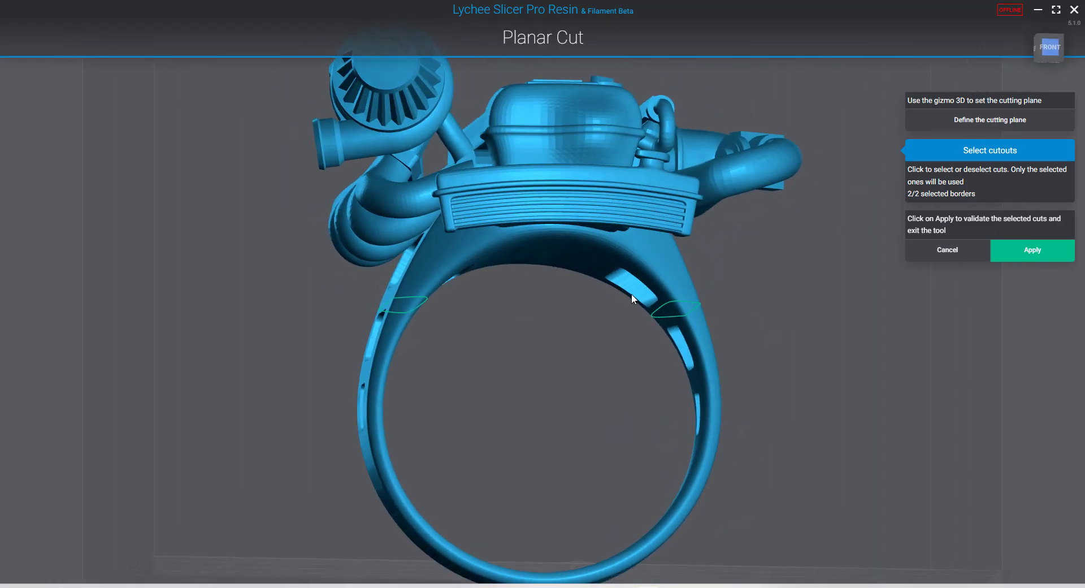
pyautogui.click(1048, 44)
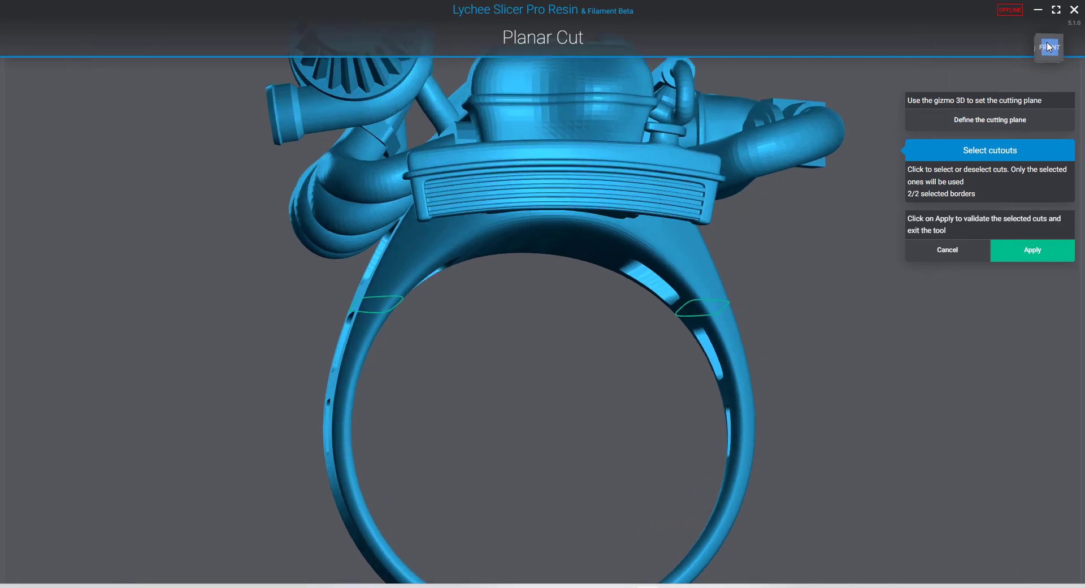
pyautogui.scroll(-3, 937, 330)
pyautogui.scroll(-4, 937, 323)
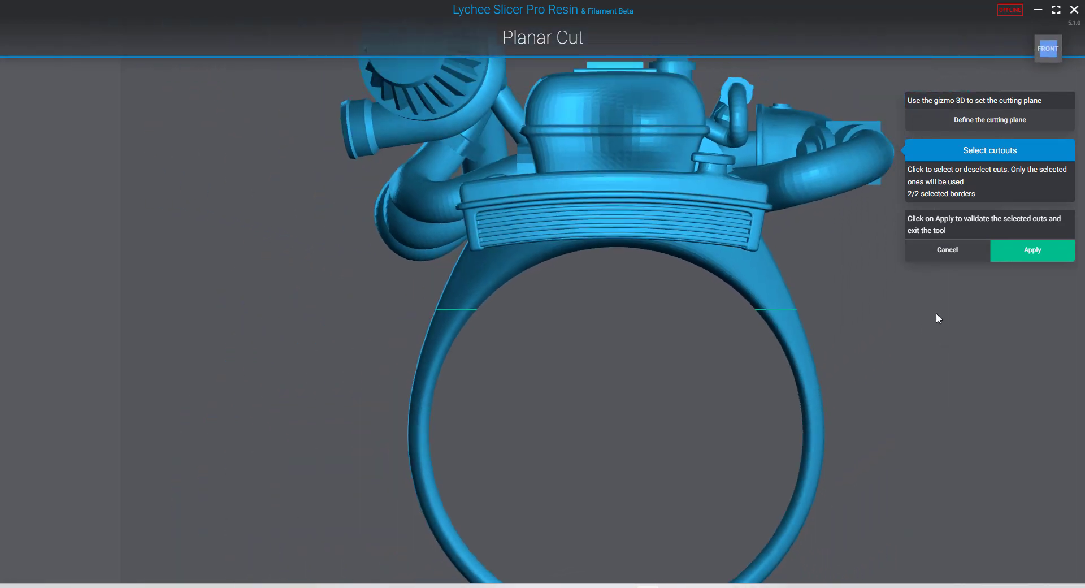
pyautogui.moveTo(917, 301); pyautogui.dragTo(866, 275, button='right')
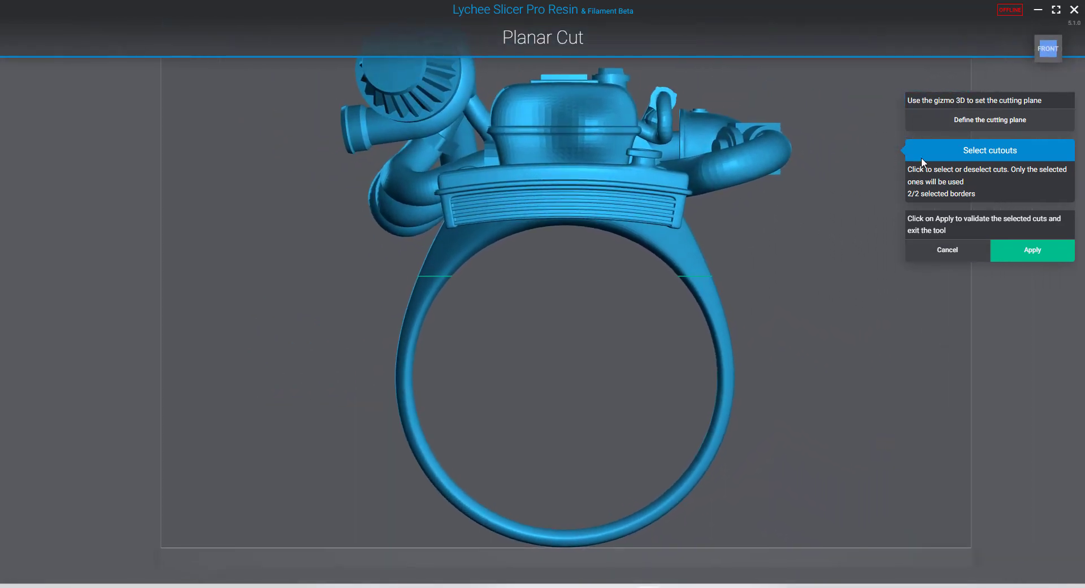
# Return to defining the cutting plane, check it across the ring band, and apply the planar cut
pyautogui.click(959, 121)
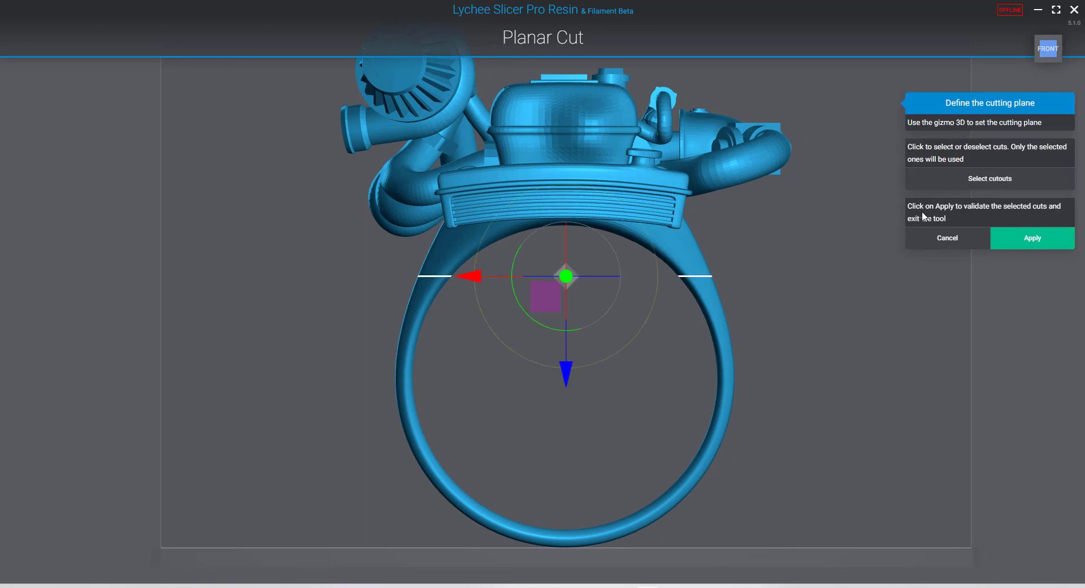
pyautogui.moveTo(908, 300)
pyautogui.mouseDown()
pyautogui.moveTo(904, 316)
pyautogui.moveTo(905, 306)
pyautogui.mouseUp()
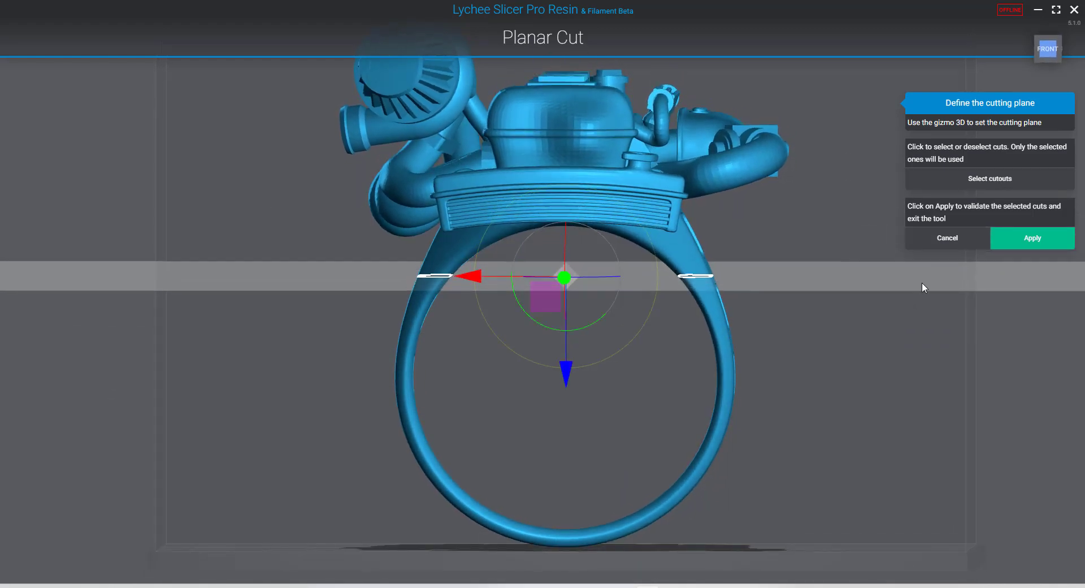
pyautogui.click(1004, 244)
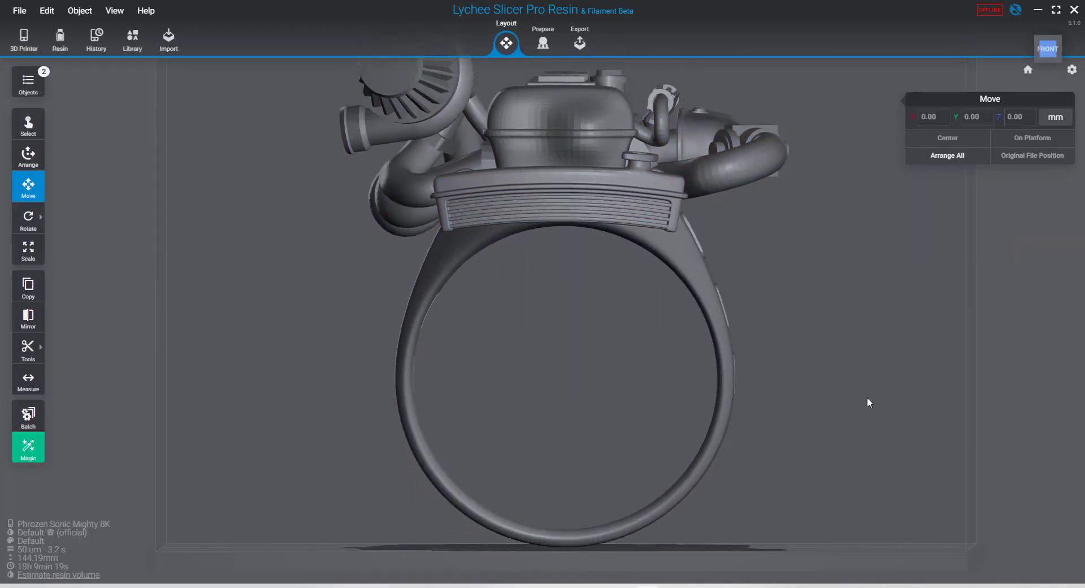
# Rename the upper engine part of the cut ring as "top" in the object list
pyautogui.scroll(-2, 871, 390)
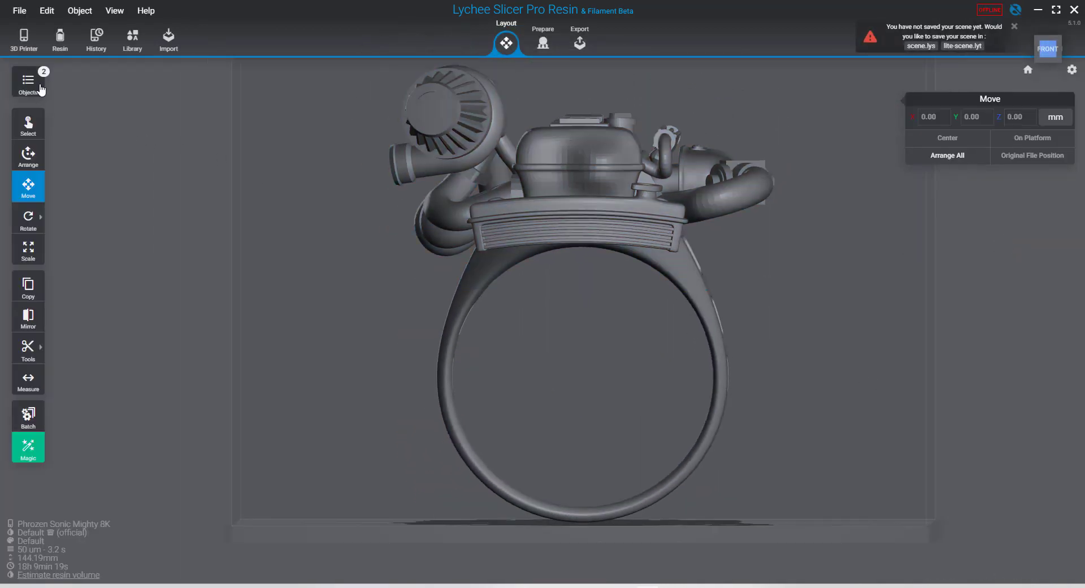
pyautogui.click(40, 86)
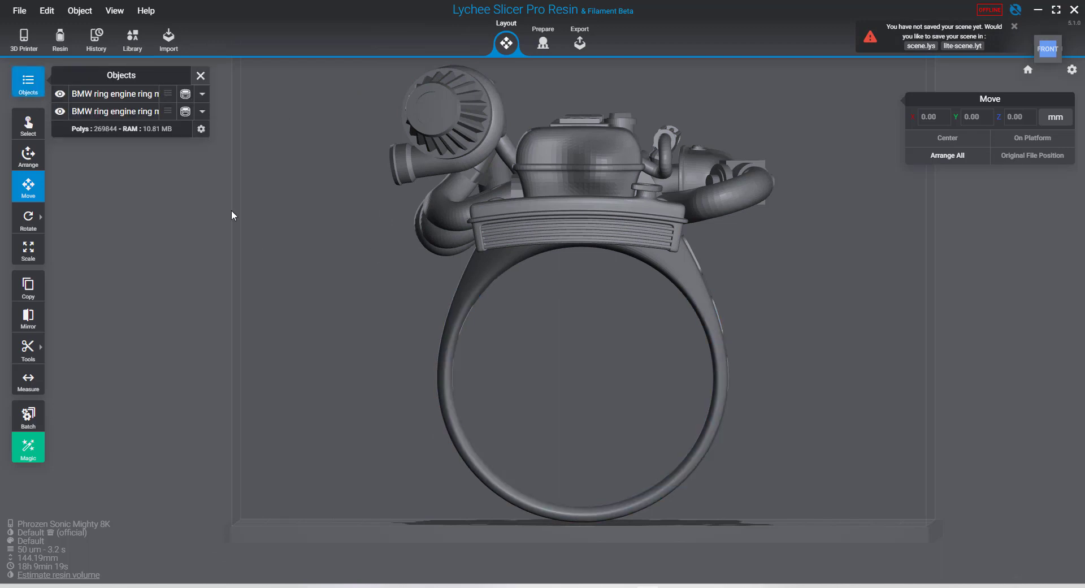
pyautogui.click(129, 95)
pyautogui.doubleClick(125, 94)
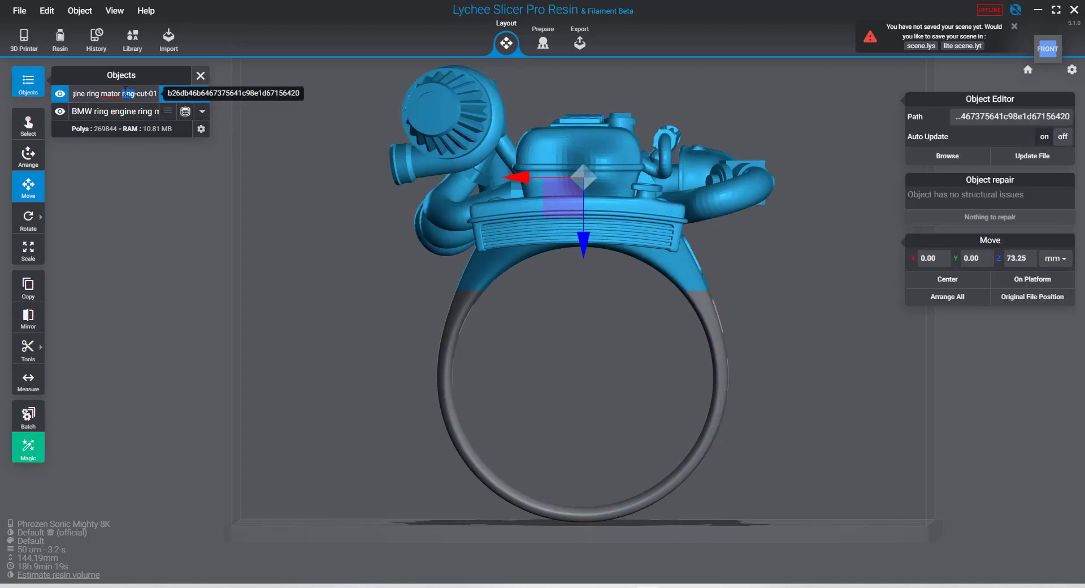
pyautogui.hotkey('ctrl', 'a')
pyautogui.write('top')
pyautogui.press('Return')
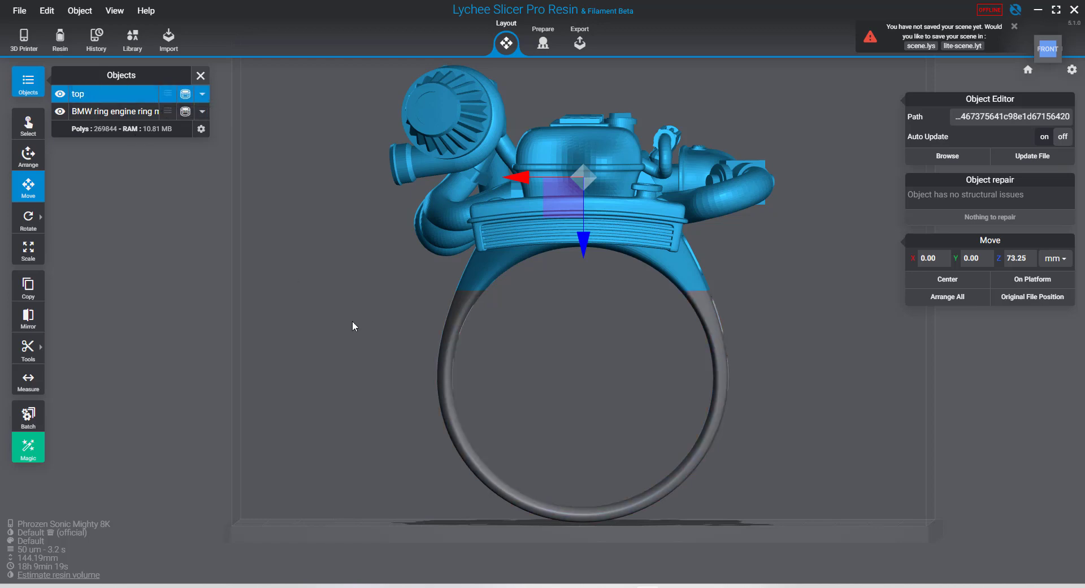
# Rename the lower band part of the cut ring as "bottom" in the object list
pyautogui.click(441, 352)
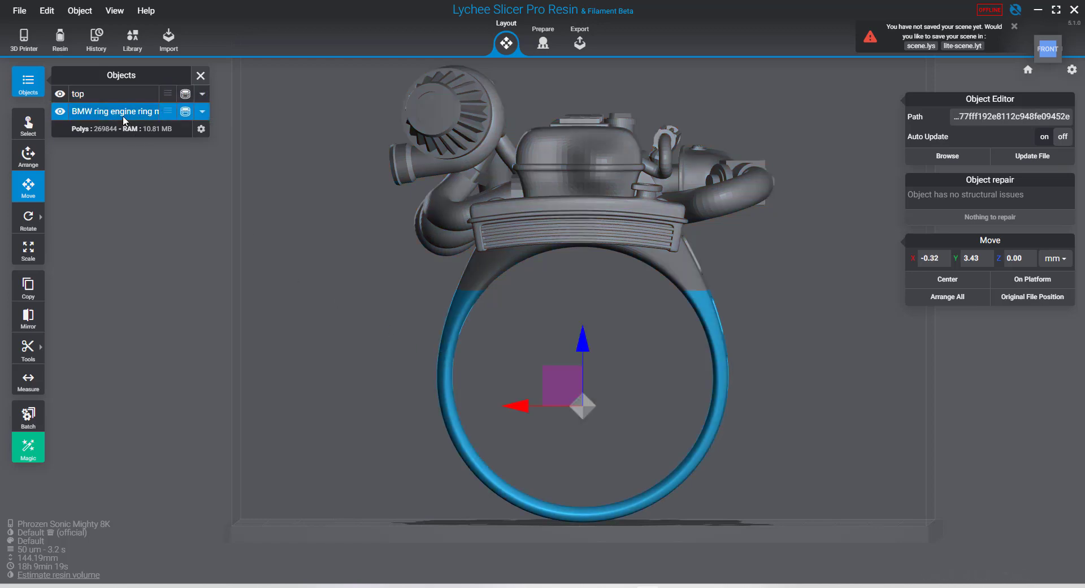
pyautogui.doubleClick(120, 112)
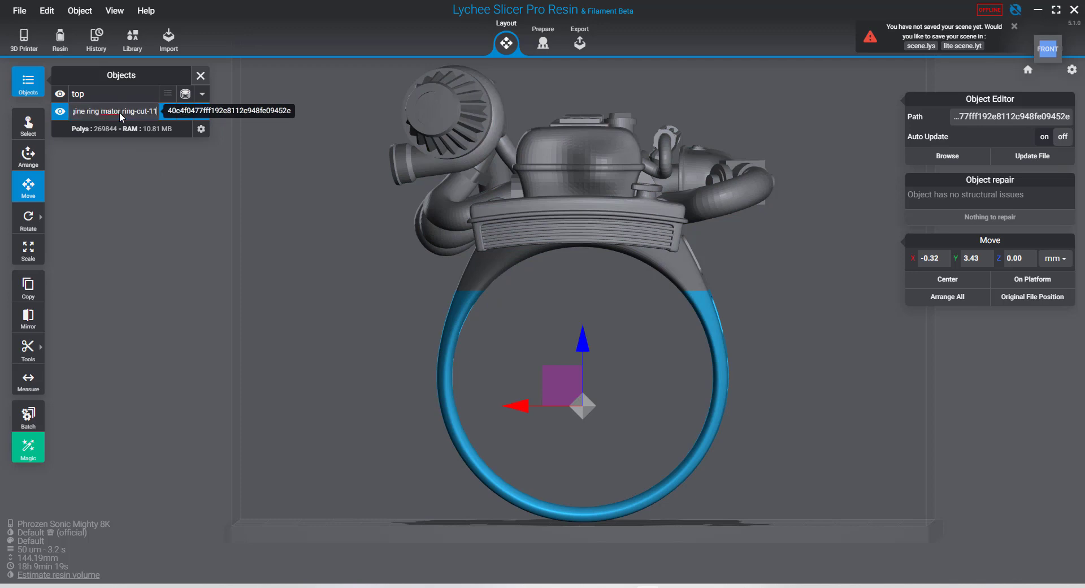
pyautogui.write('b')
pyautogui.hotkey('ctrl', 'a')
pyautogui.write('b')
pyautogui.press('Return')
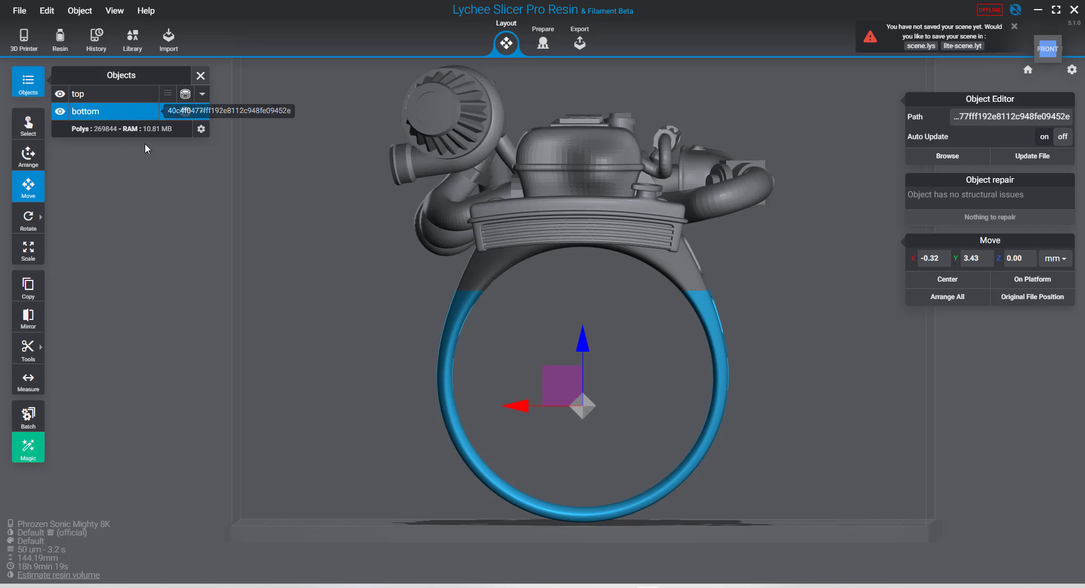
# Select the top part and check the cut ring's estimated print time in the slice export settings
pyautogui.click(500, 192)
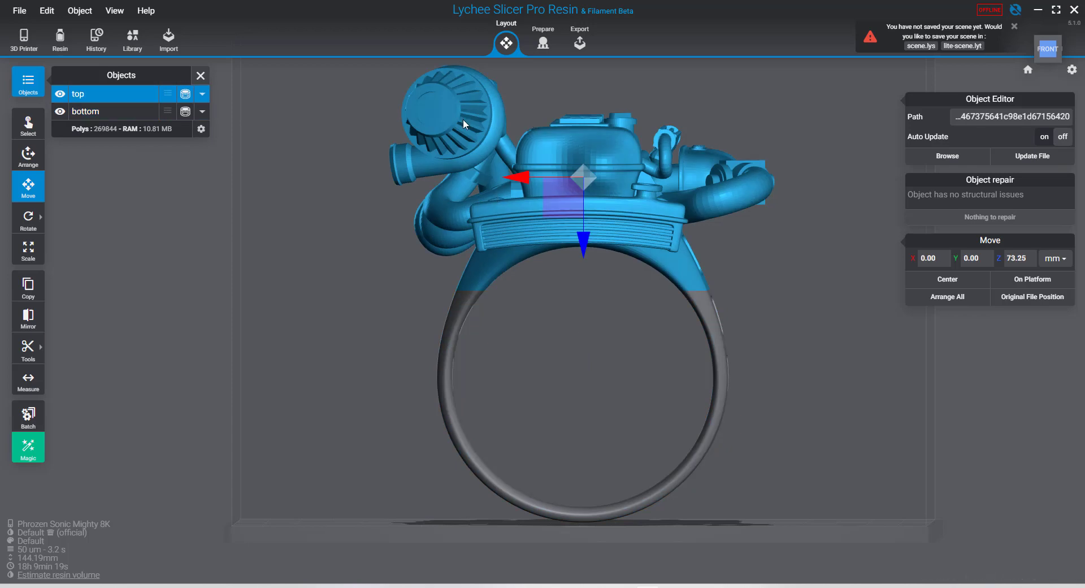
pyautogui.click(201, 75)
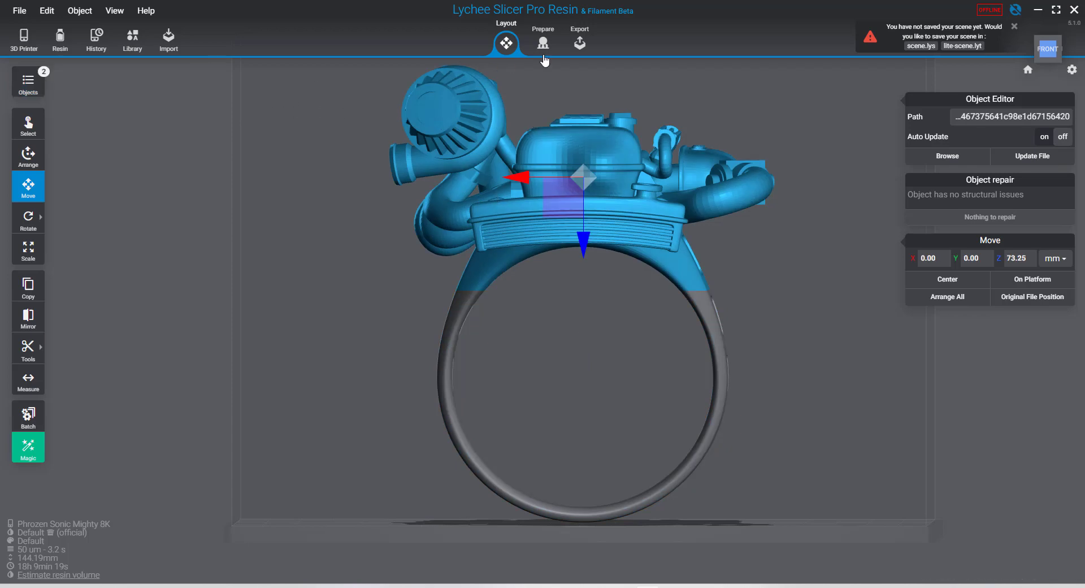
pyautogui.click(580, 44)
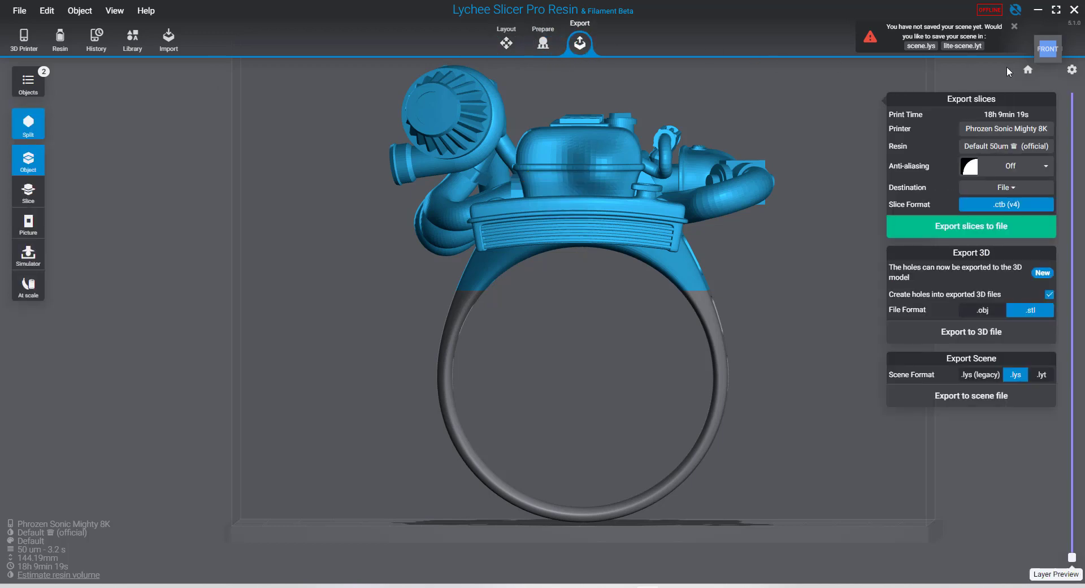
# Place the top part on the platform to compare the export print time, and undo the placement
pyautogui.click(507, 43)
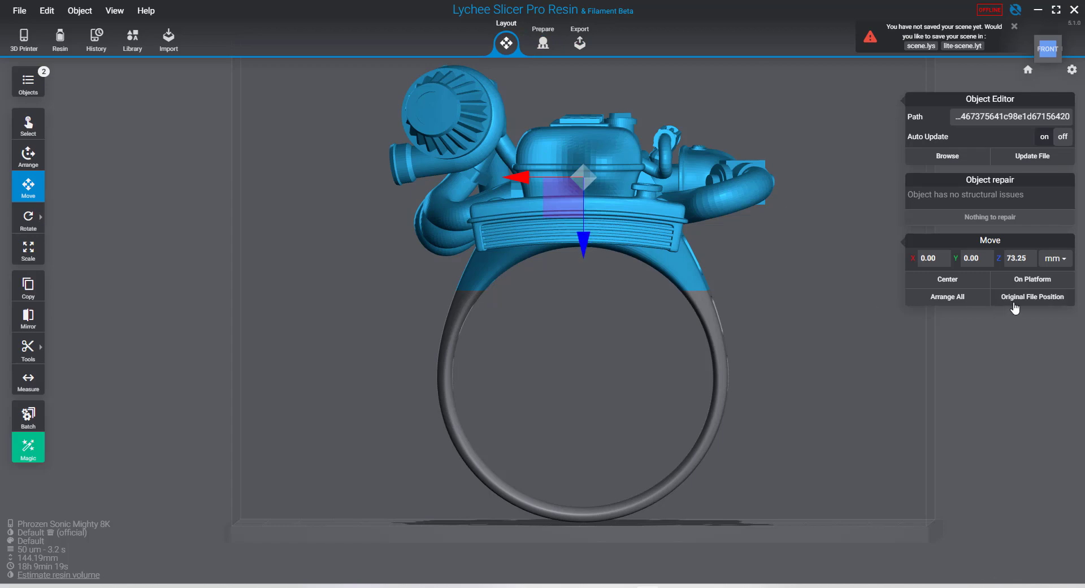
pyautogui.click(1021, 283)
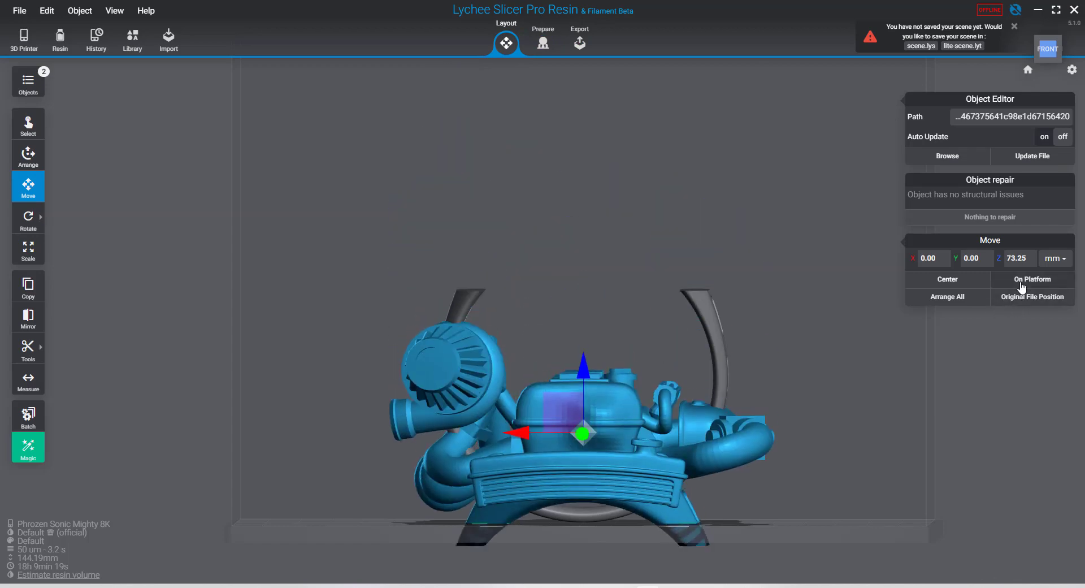
pyautogui.click(580, 46)
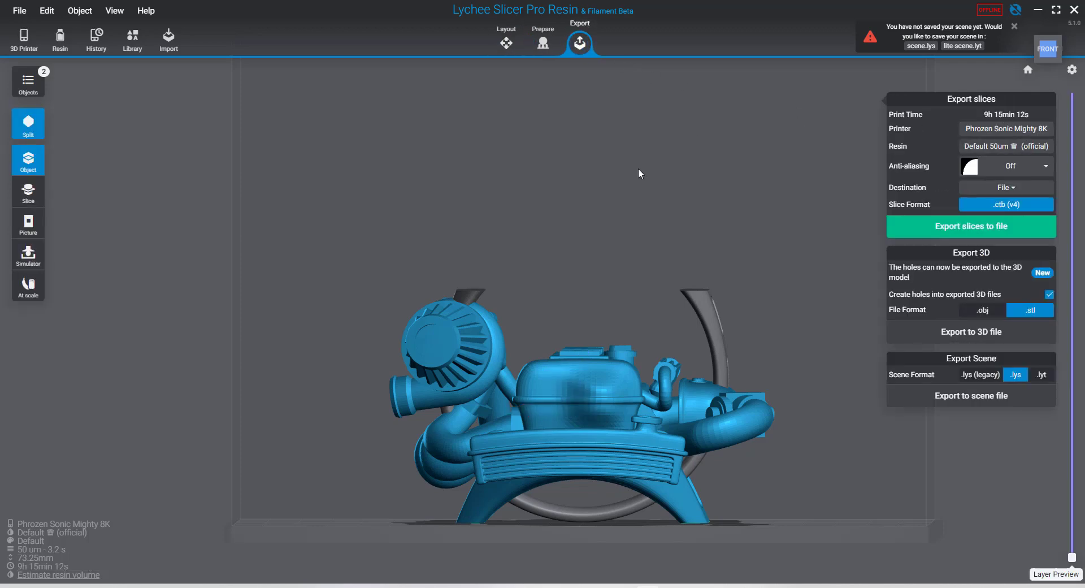
pyautogui.hotkey('ctrl', 'z')
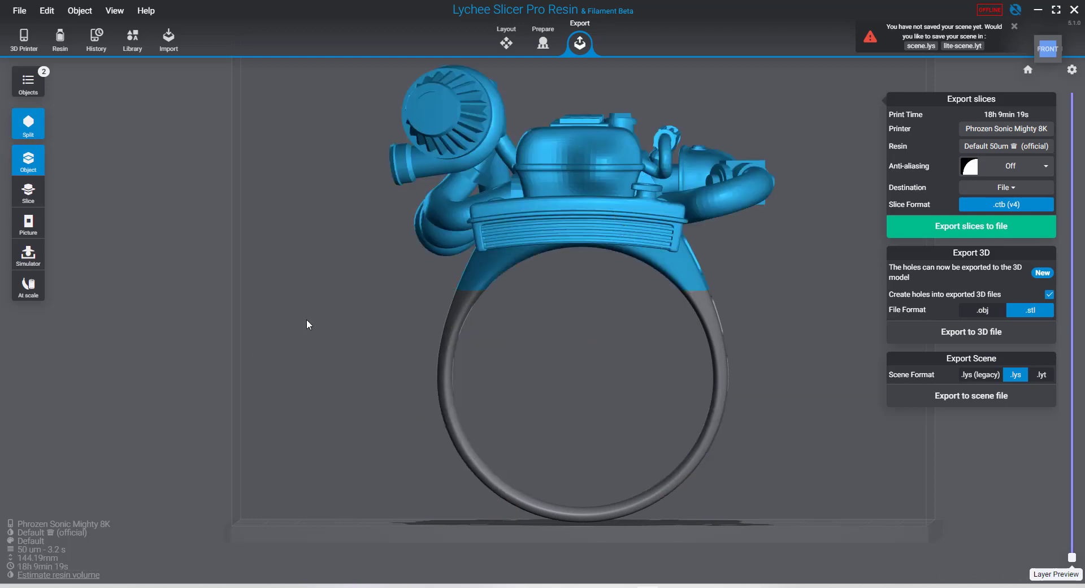
# Hide the bottom part and export the top part as top.stl in the motor folder, replacing the existing file
pyautogui.click(31, 91)
pyautogui.click(60, 113)
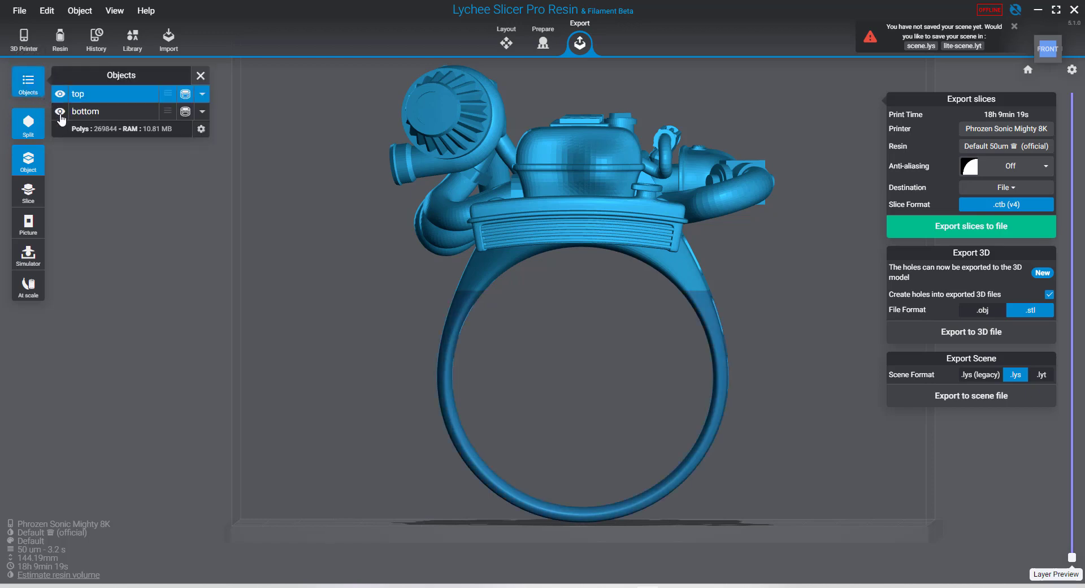
pyautogui.click(60, 112)
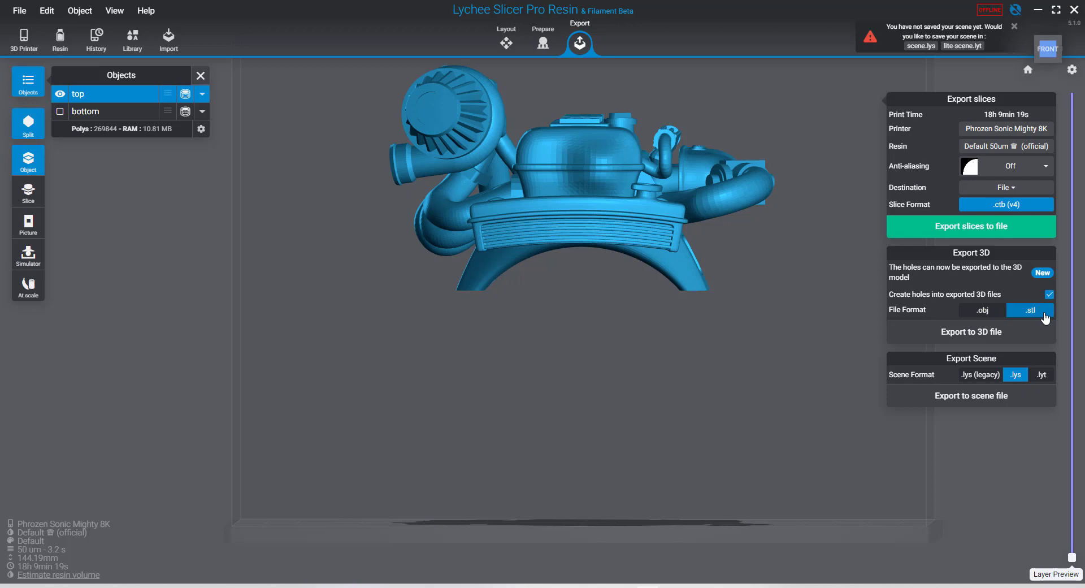
pyautogui.click(1005, 334)
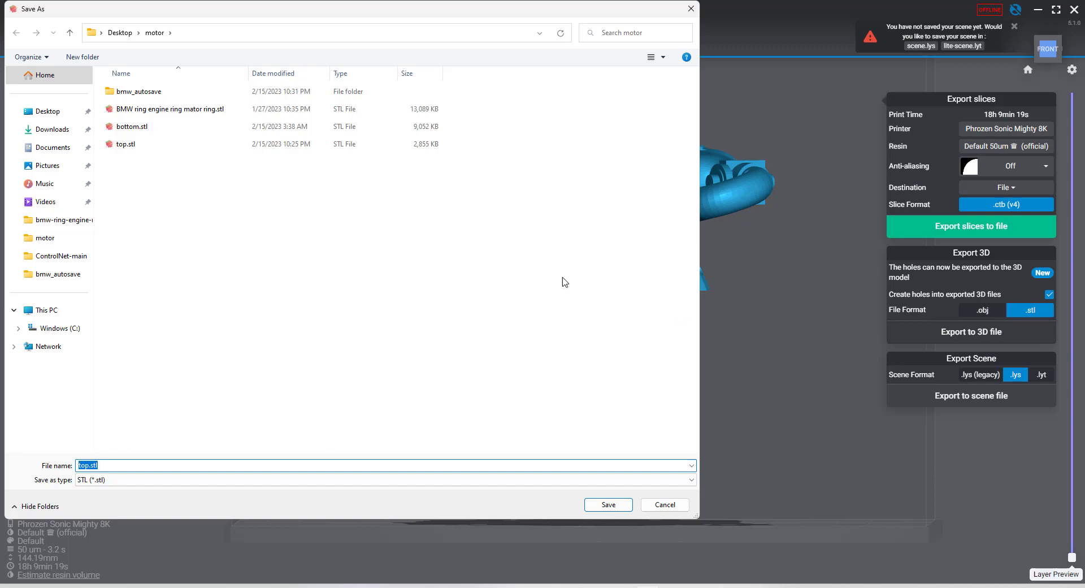
pyautogui.click(605, 511)
pyautogui.click(576, 300)
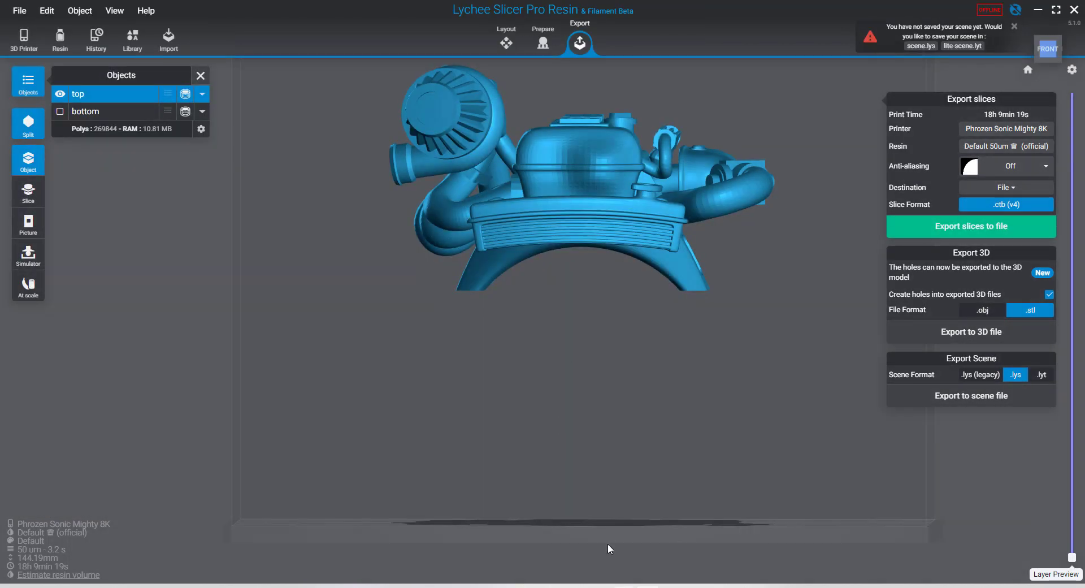
# Show only the bottom part and export it as bottom.stl in the motor folder, replacing the existing file
pyautogui.click(60, 94)
pyautogui.click(60, 111)
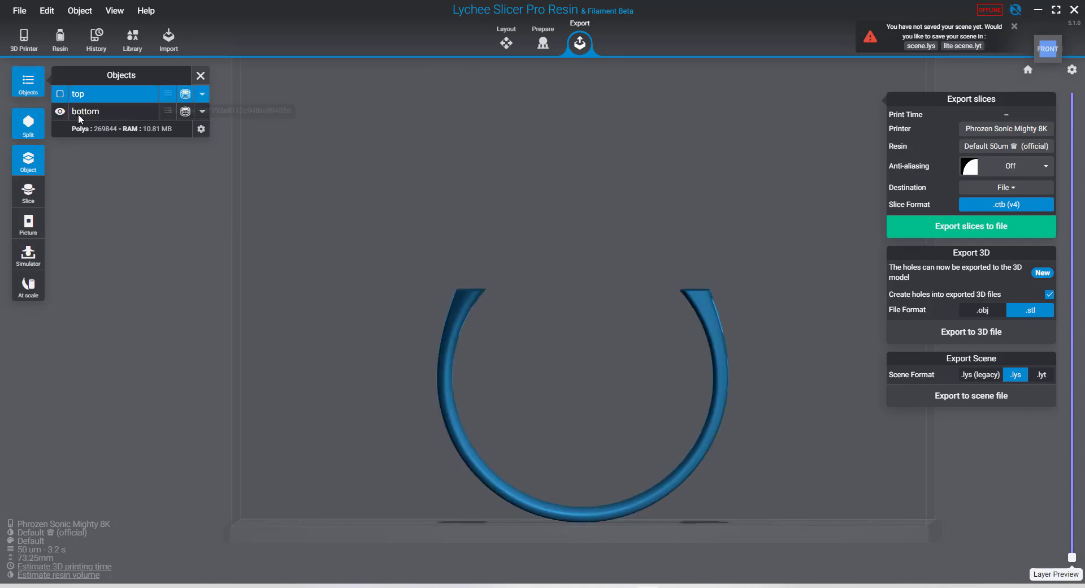
pyautogui.click(83, 114)
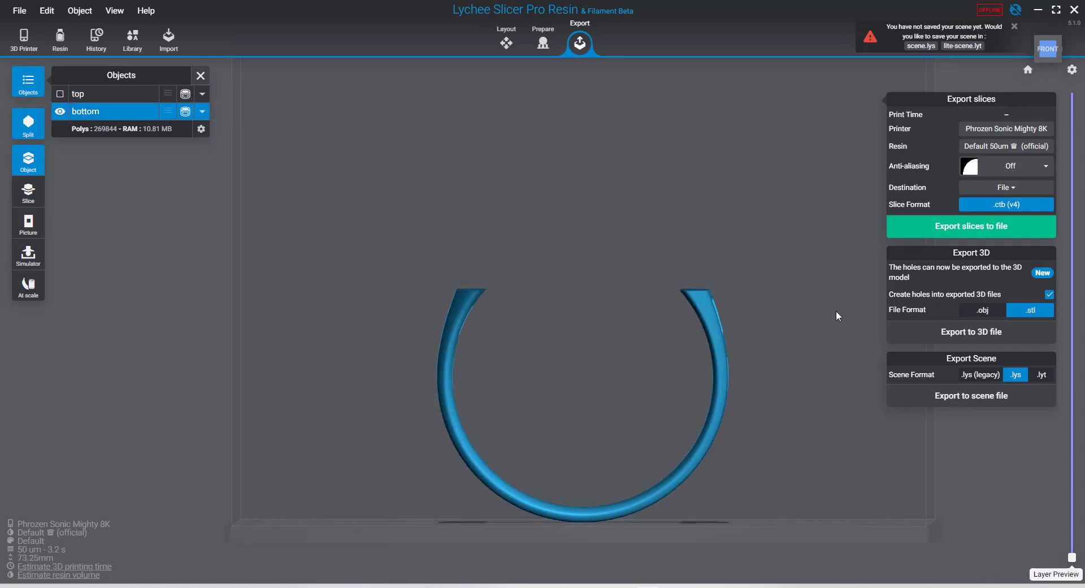
pyautogui.click(916, 330)
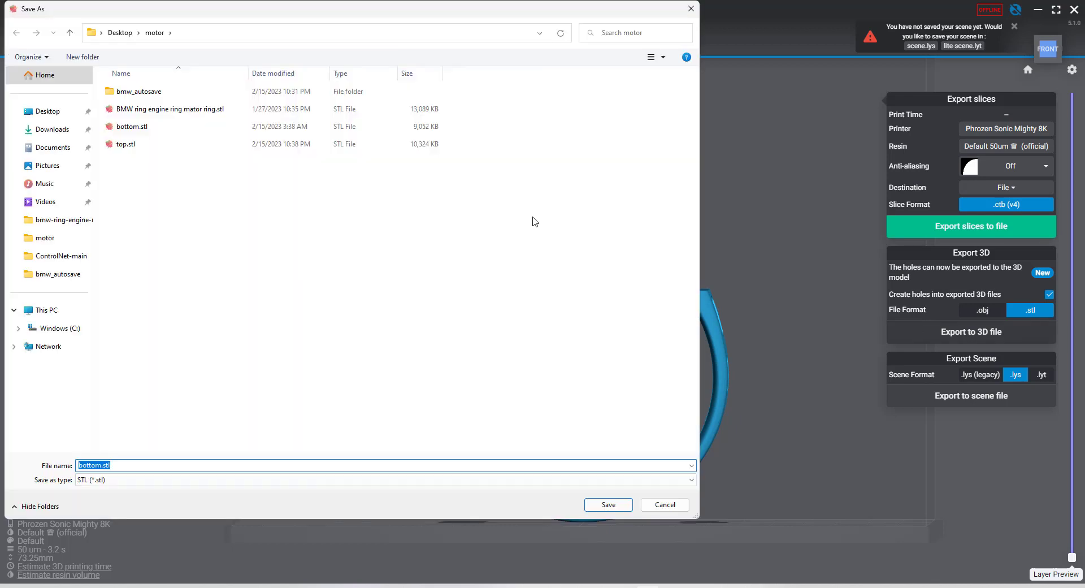
pyautogui.click(144, 126)
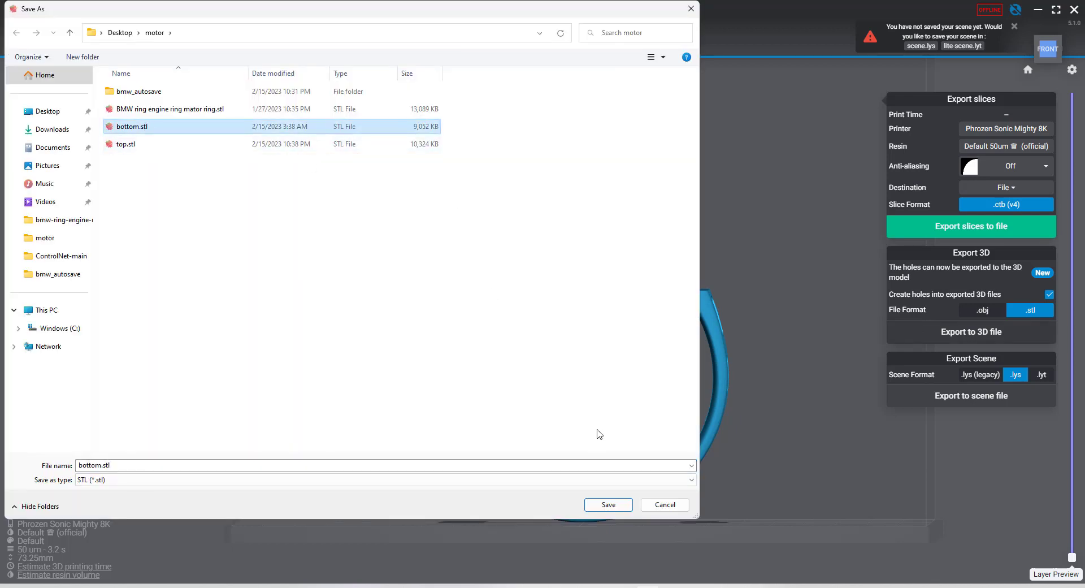
pyautogui.click(617, 503)
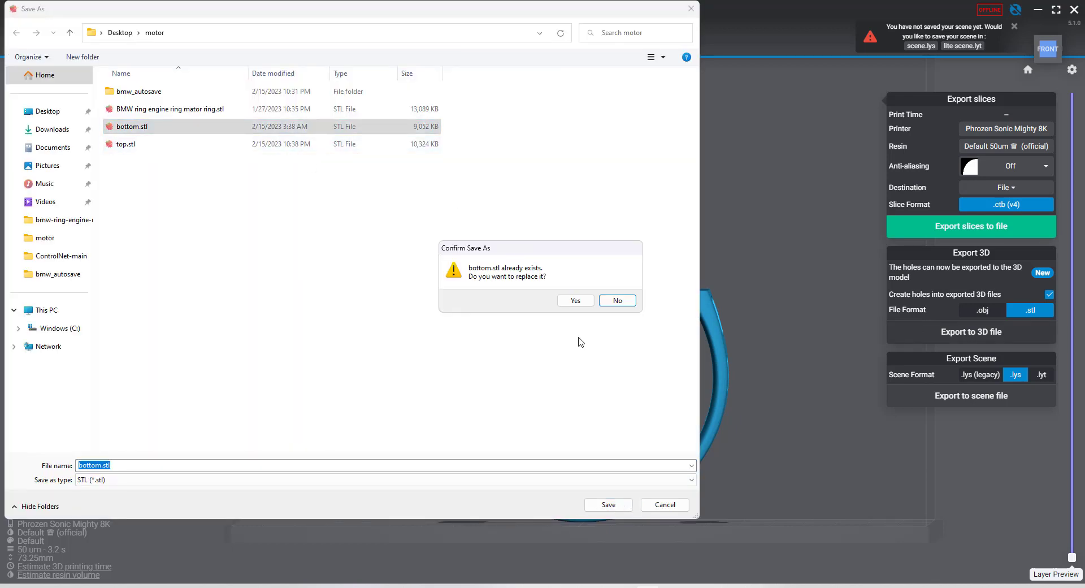
pyautogui.click(572, 301)
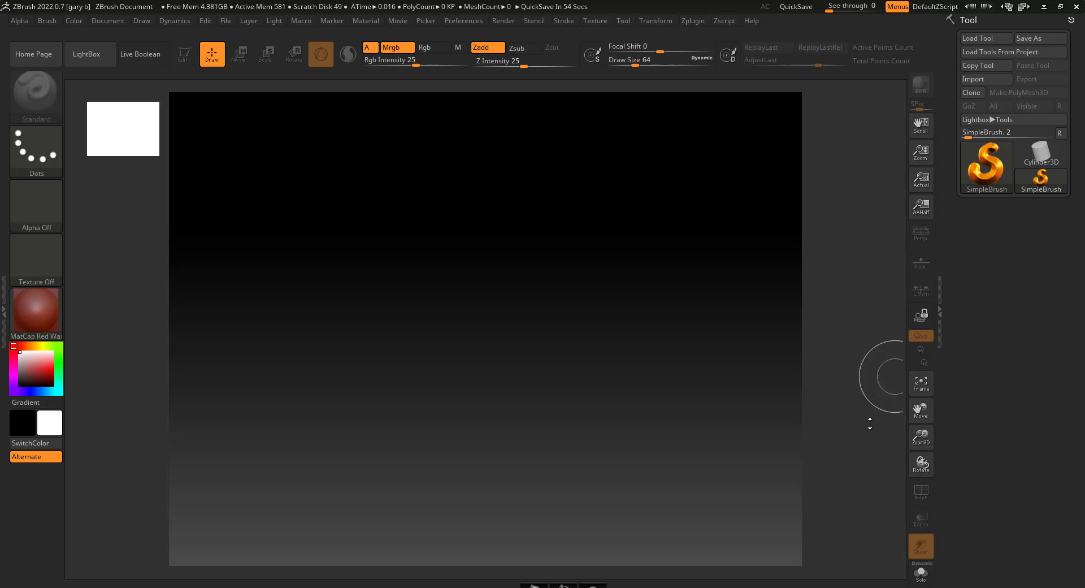
# Switch to ZBrush and draw a PolyMesh3D star in the middle of the canvas
pyautogui.click(998, 166)
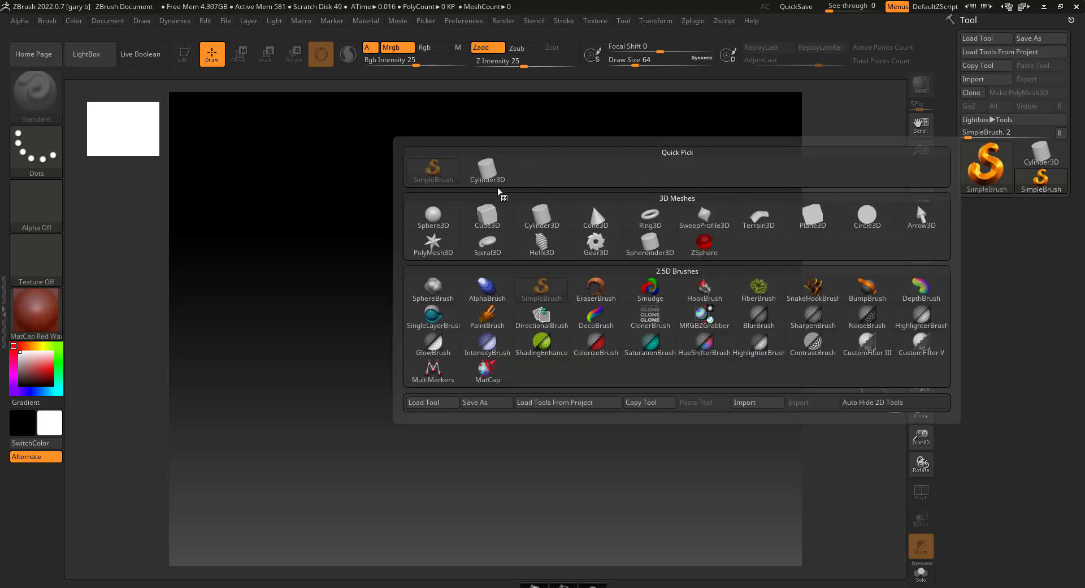
pyautogui.click(432, 244)
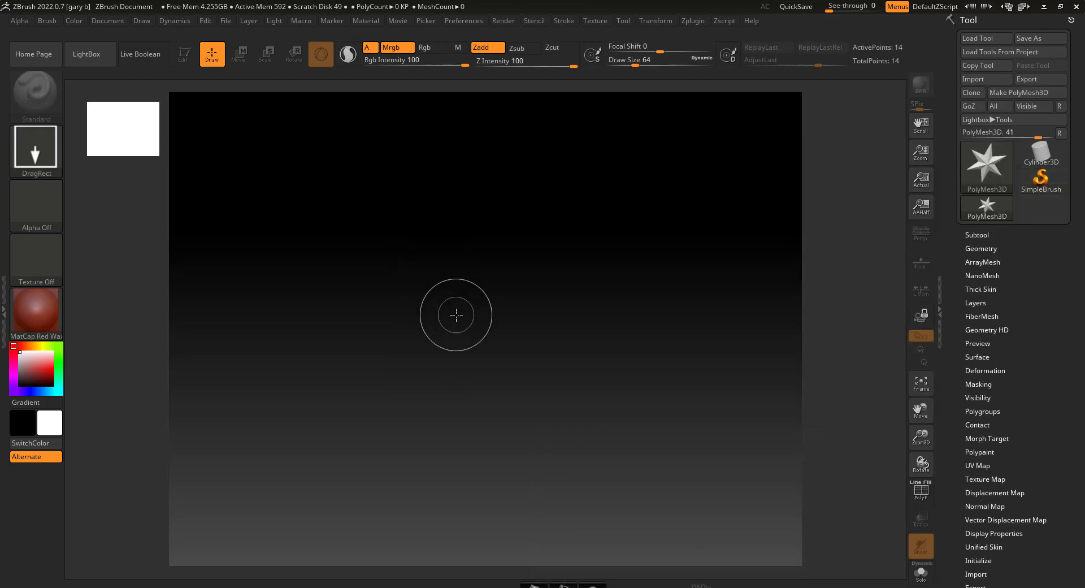
pyautogui.moveTo(465, 300); pyautogui.dragTo(448, 424)
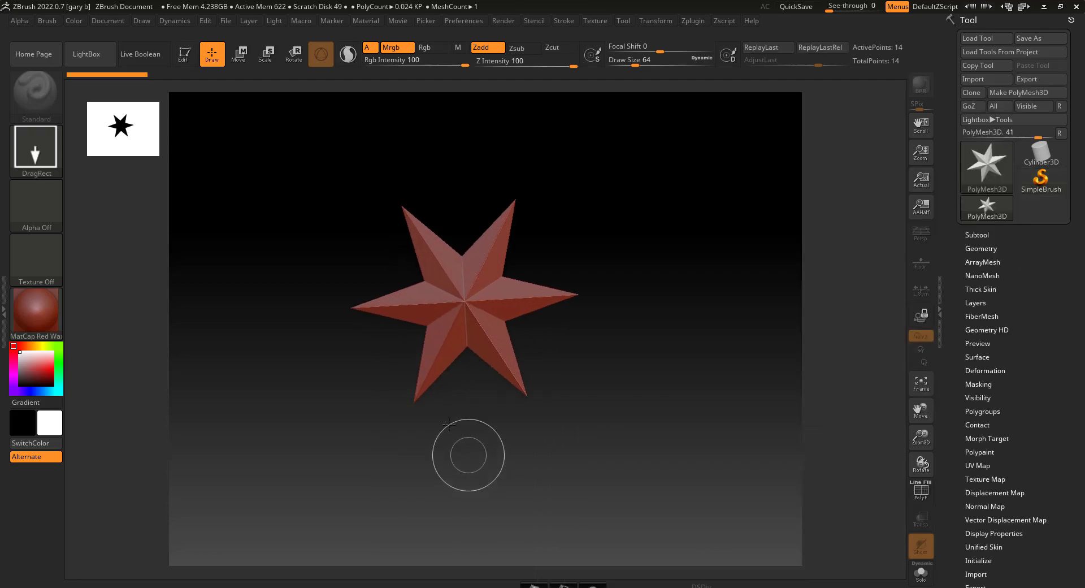
# Make the star editable, duplicate its subtool, and select the first star subtool
pyautogui.click(186, 57)
pyautogui.moveTo(642, 388); pyautogui.dragTo(667, 418)
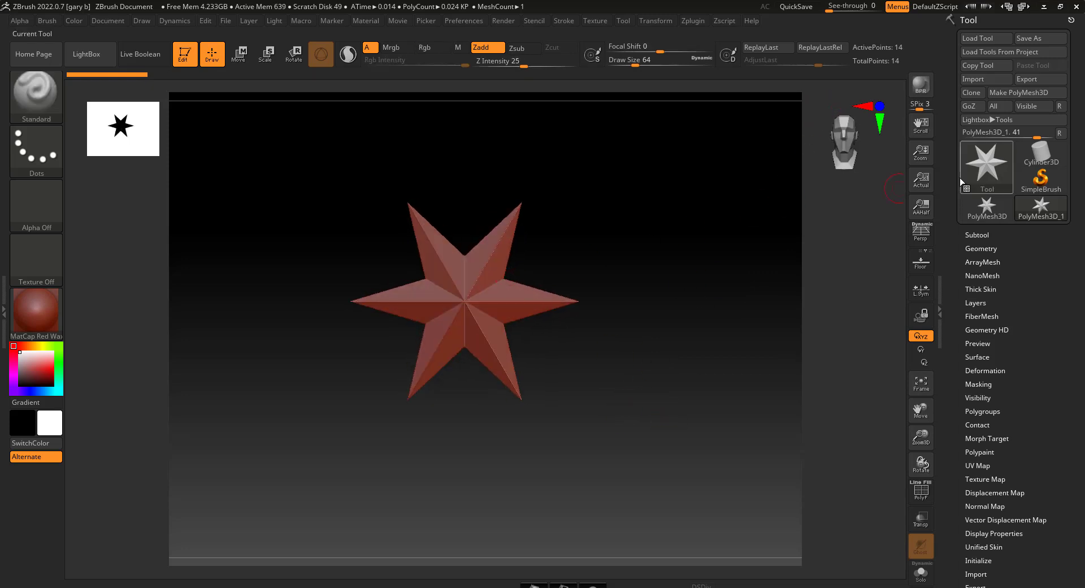
pyautogui.click(974, 235)
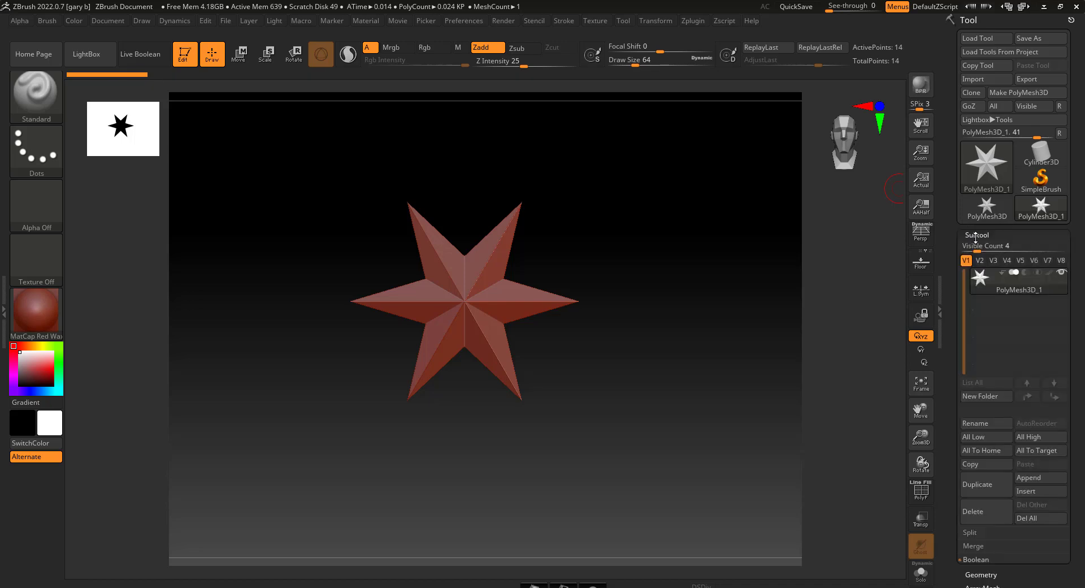
pyautogui.click(988, 418)
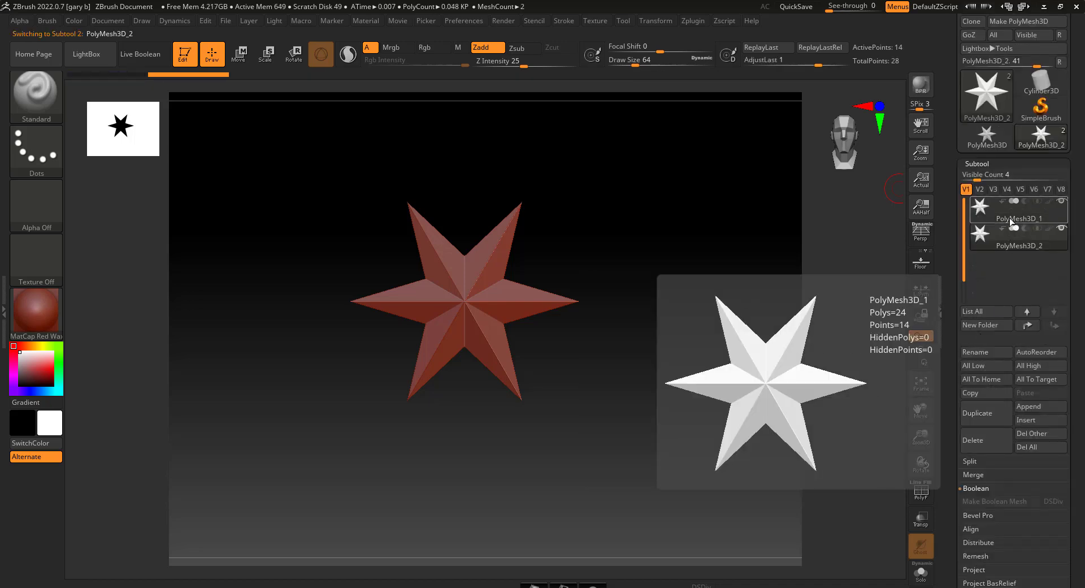
pyautogui.click(1010, 221)
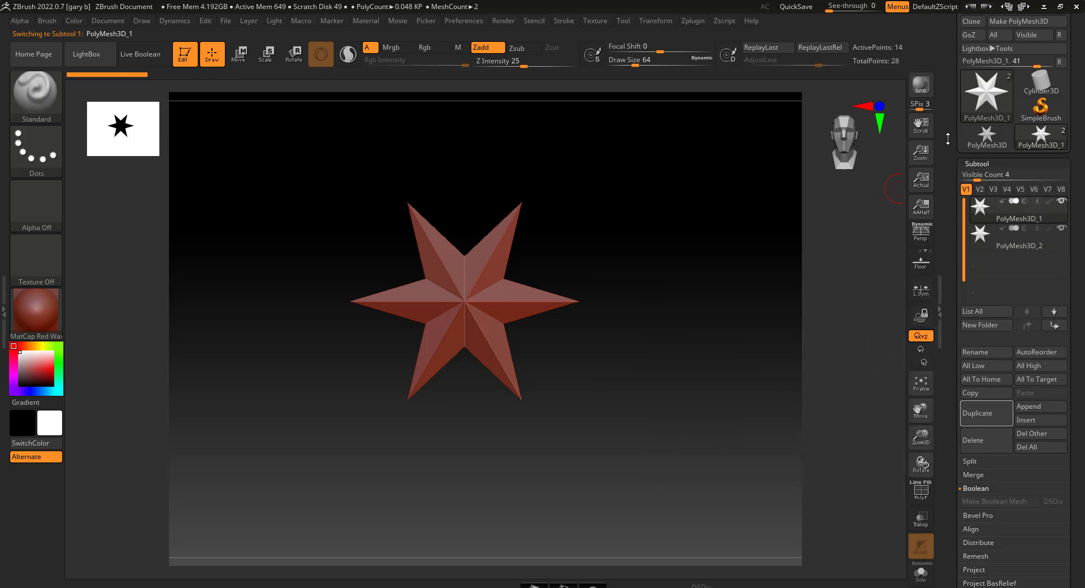
pyautogui.moveTo(948, 138); pyautogui.dragTo(947, 261)
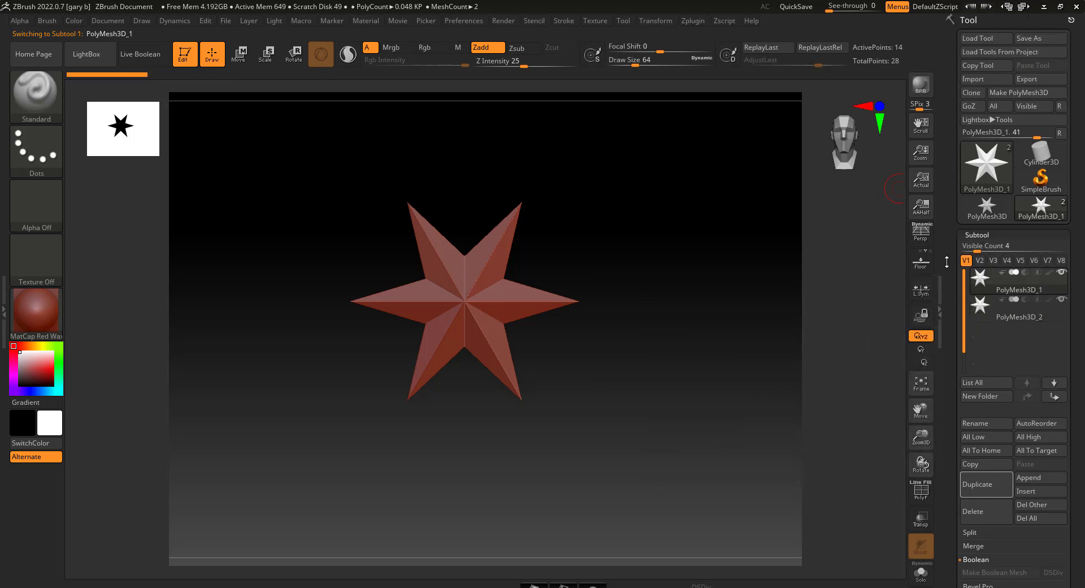
# Import top.stl from the motor folder into the first star subtool, keeping Skip Color on
pyautogui.click(973, 80)
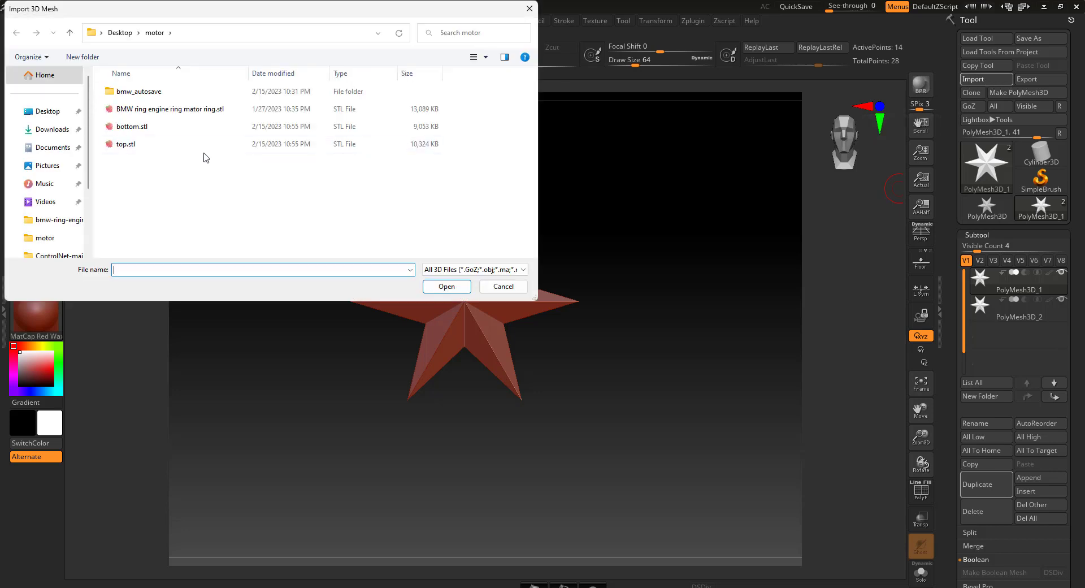
pyautogui.click(133, 148)
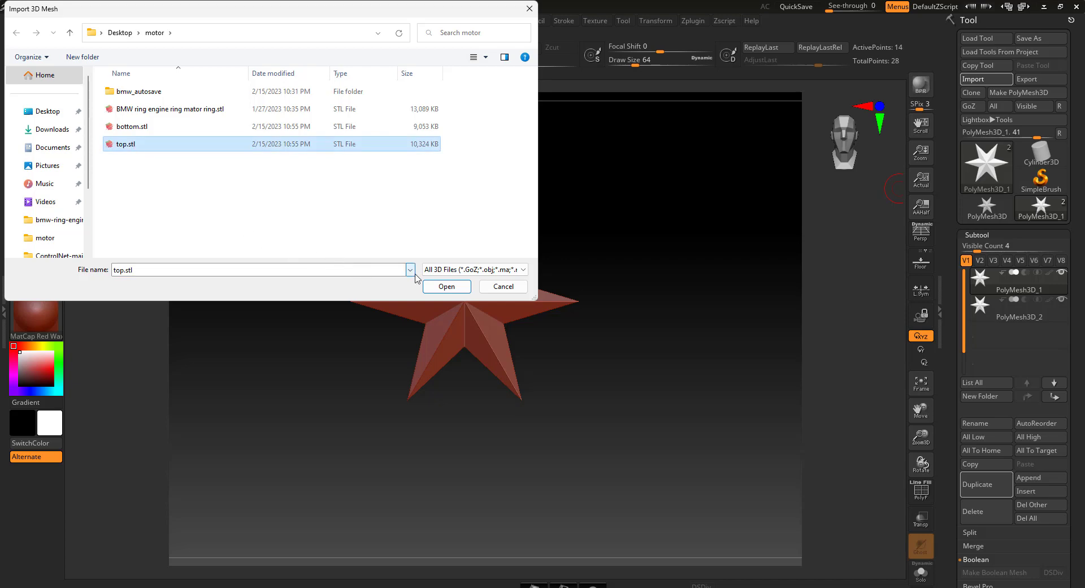
pyautogui.click(447, 288)
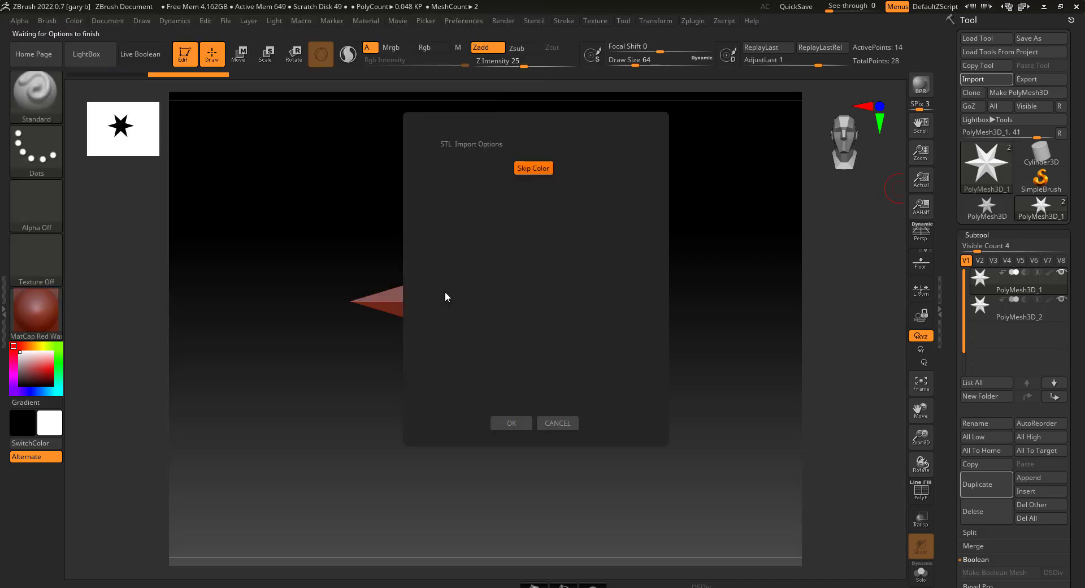
pyautogui.click(500, 422)
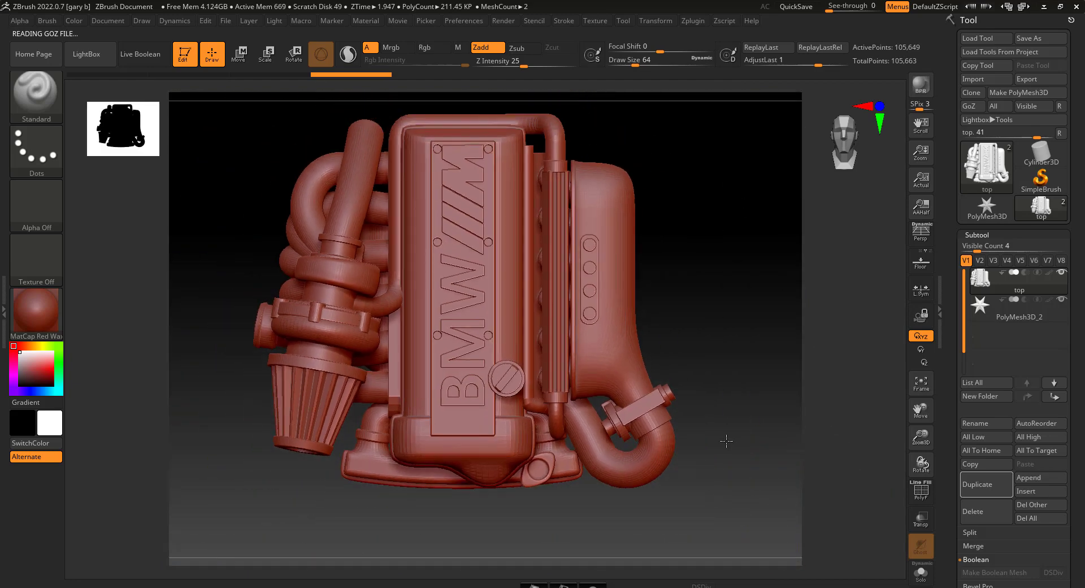
pyautogui.keyDown('alt'); pyautogui.moveTo(727, 440); pyautogui.dragTo(712, 378); pyautogui.keyUp('alt')
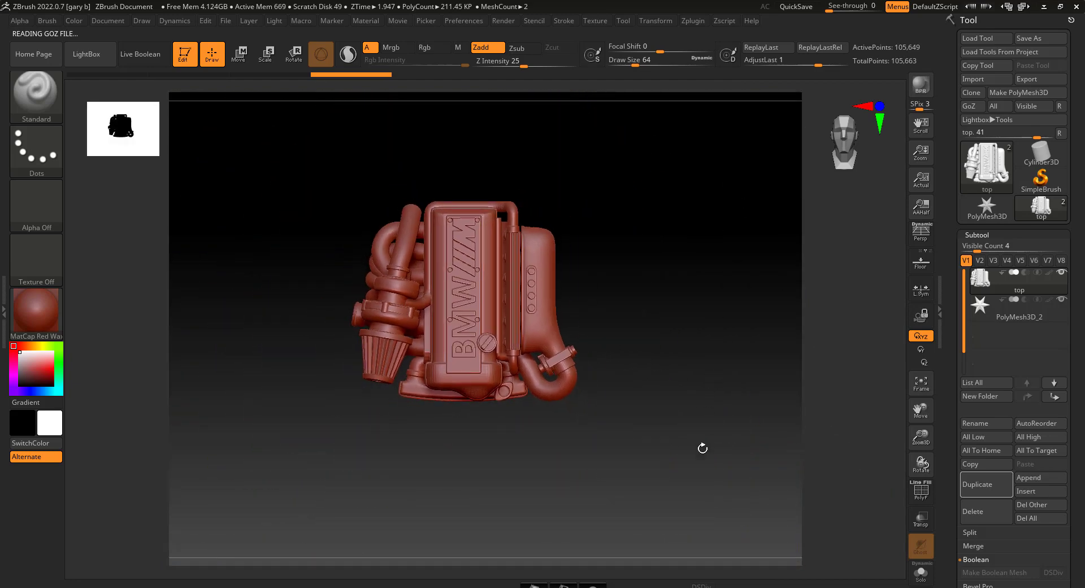
pyautogui.keyDown('alt'); pyautogui.moveTo(703, 448); pyautogui.dragTo(722, 473); pyautogui.keyUp('alt')
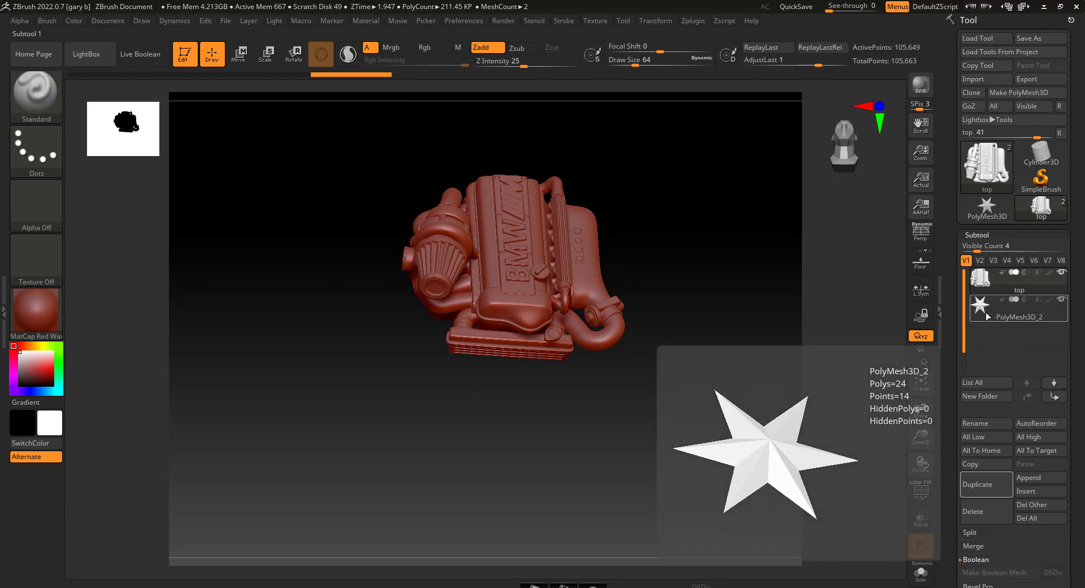
# Import bottom.stl from the motor folder into the second star subtool, keeping Skip Color on
pyautogui.click(987, 314)
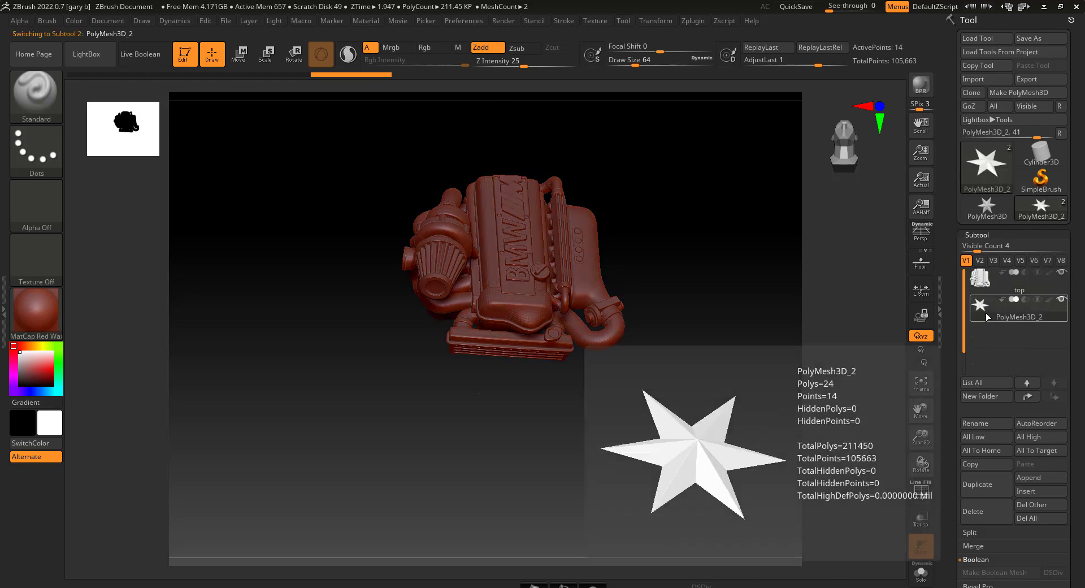
pyautogui.click(977, 82)
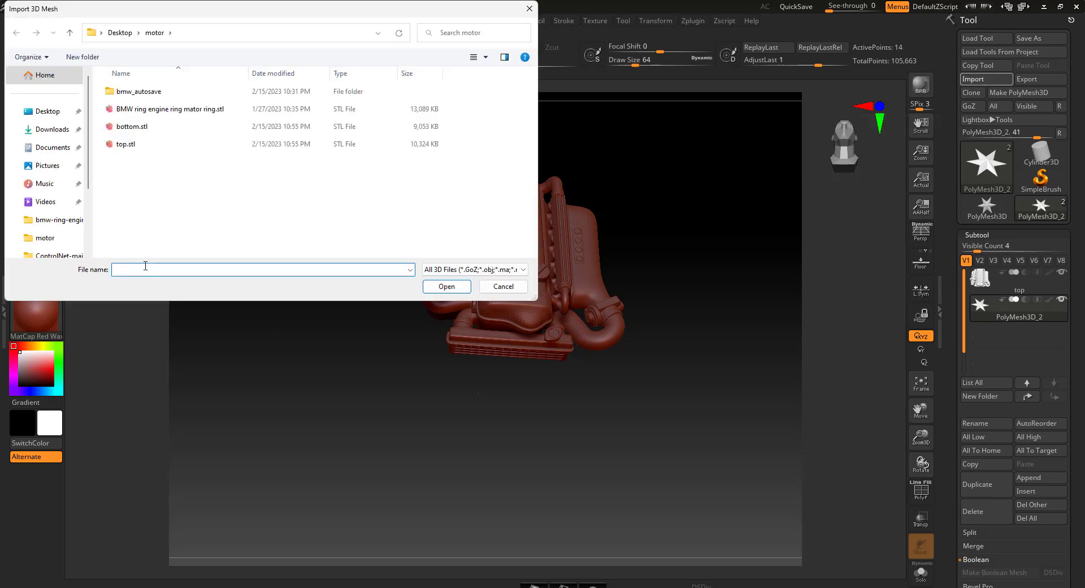
pyautogui.click(121, 127)
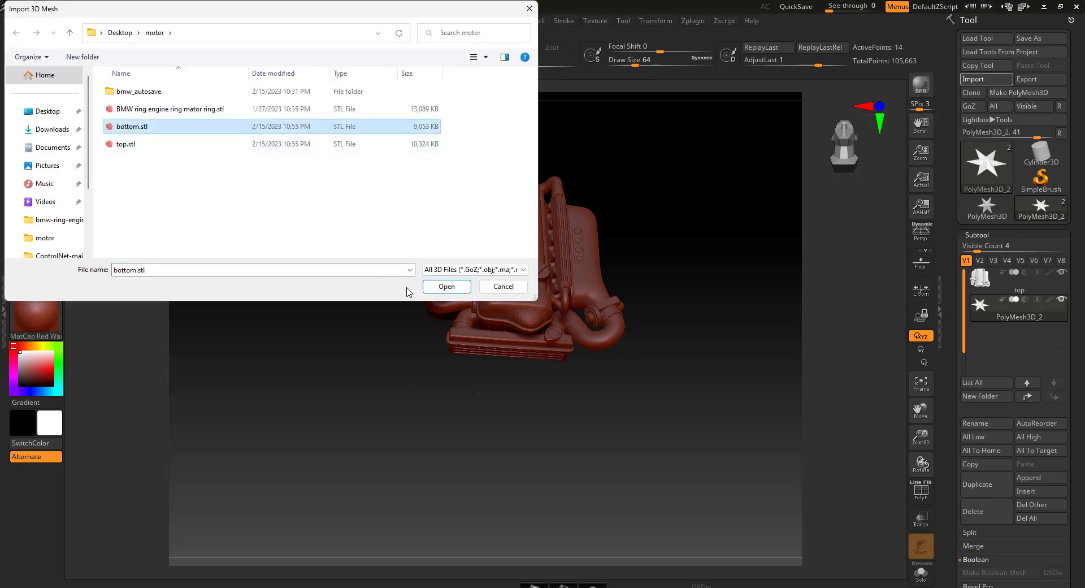
pyautogui.click(447, 287)
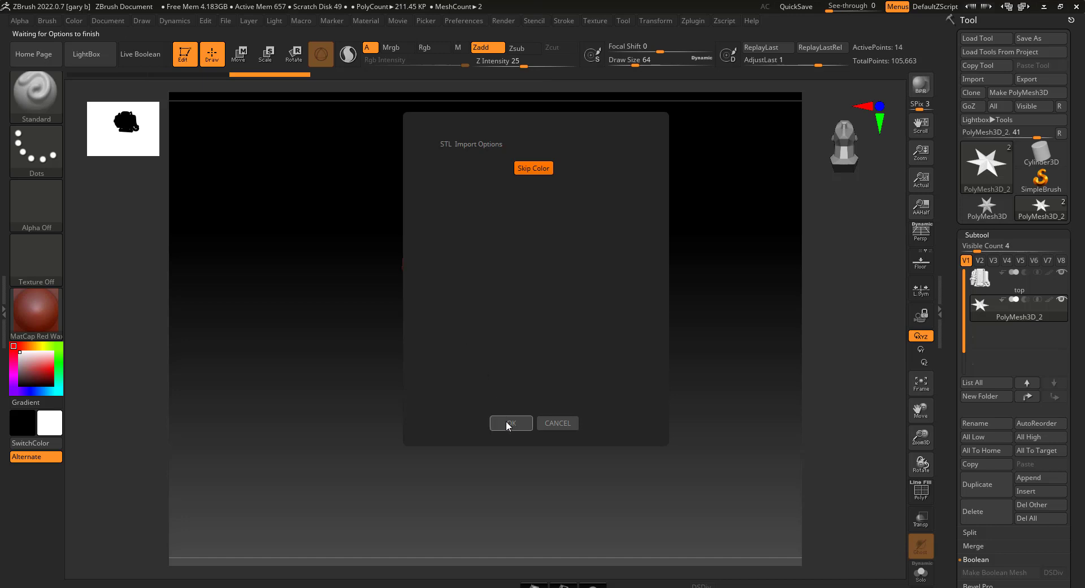
pyautogui.click(511, 426)
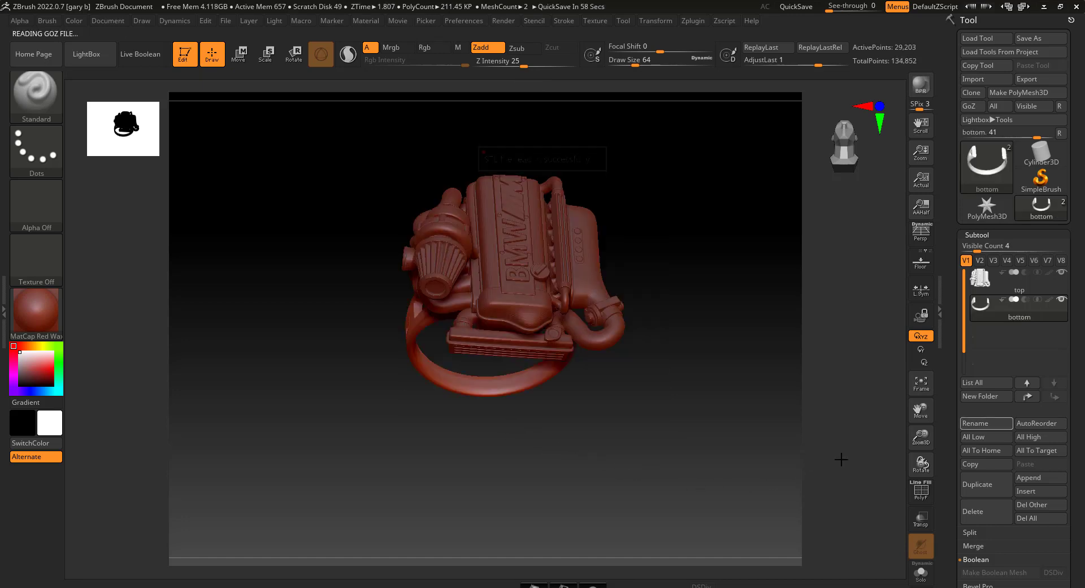
# Examine the engine top and the ring band from several angles, including the cut faces where they join
pyautogui.moveTo(734, 453); pyautogui.dragTo(760, 485)
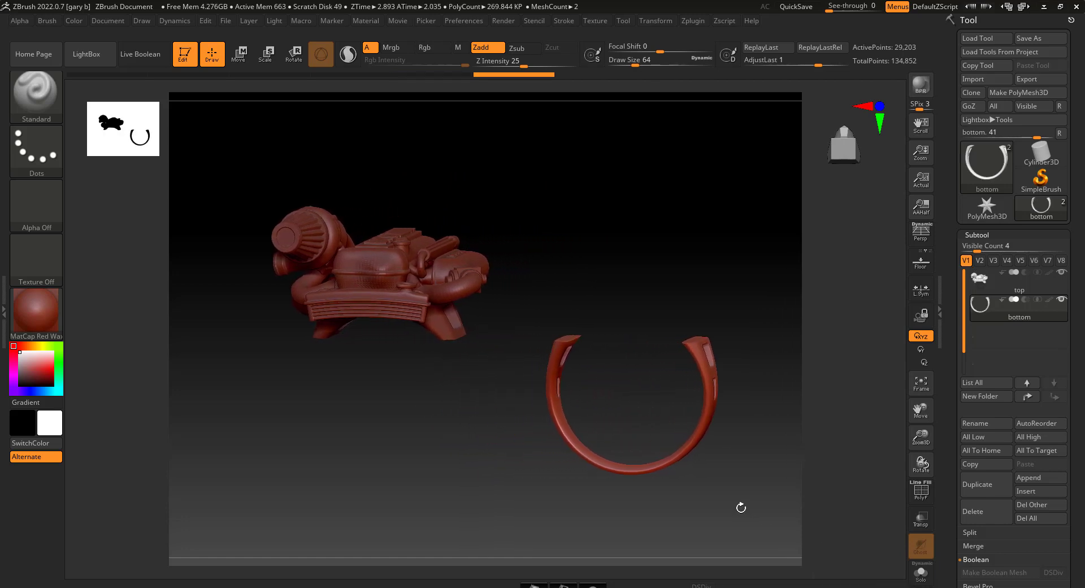
pyautogui.moveTo(492, 465); pyautogui.dragTo(481, 512)
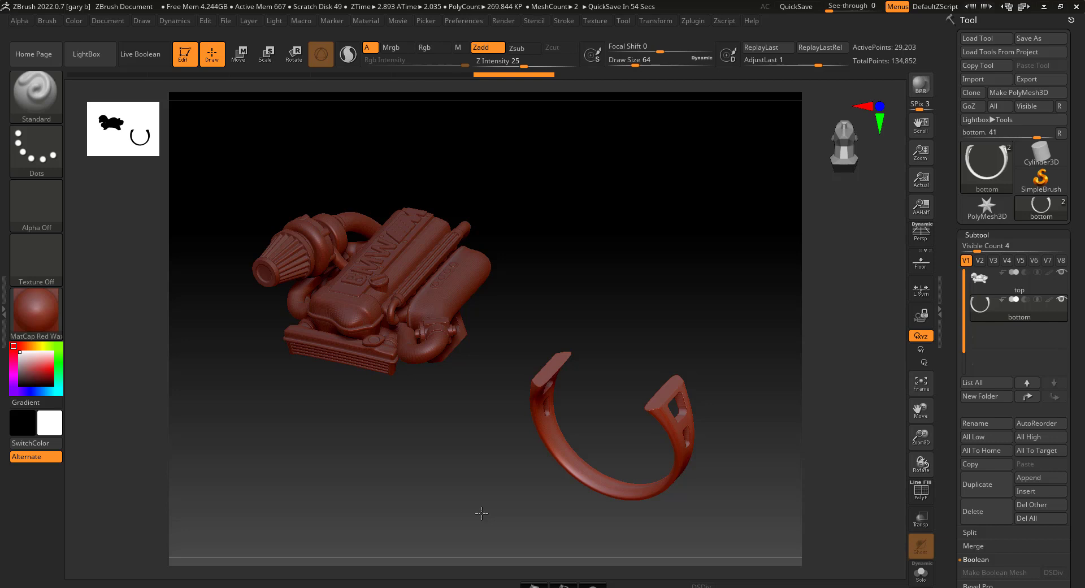
pyautogui.moveTo(482, 513); pyautogui.dragTo(480, 519)
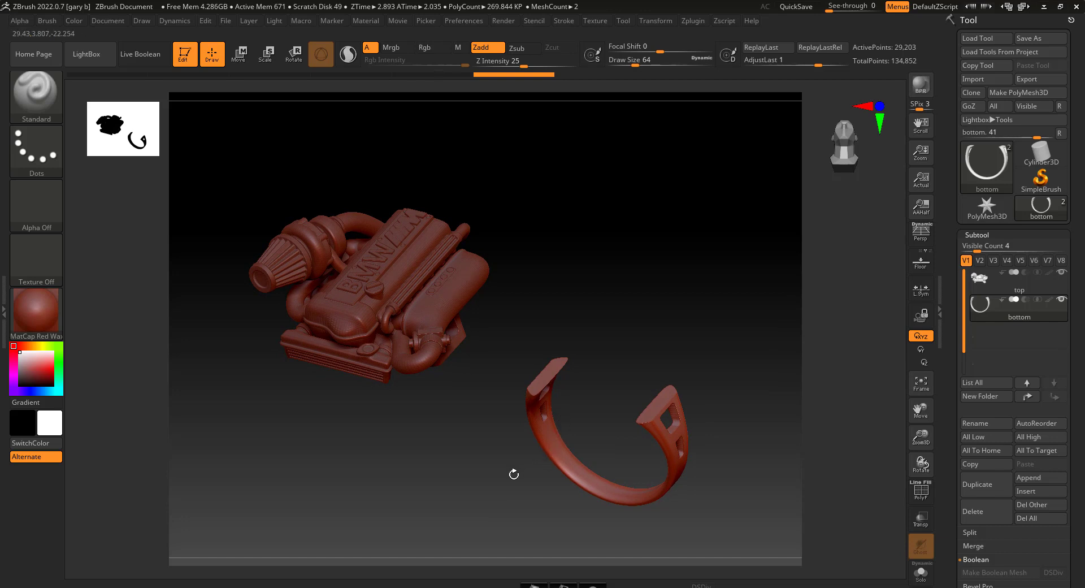
pyautogui.moveTo(513, 474); pyautogui.dragTo(531, 422)
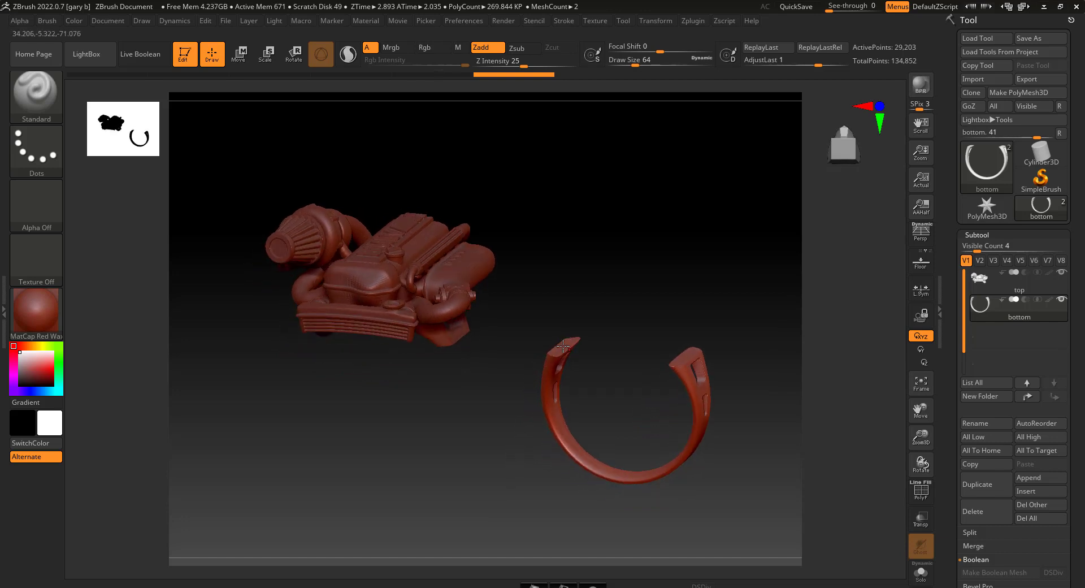
pyautogui.moveTo(370, 447); pyautogui.dragTo(408, 359)
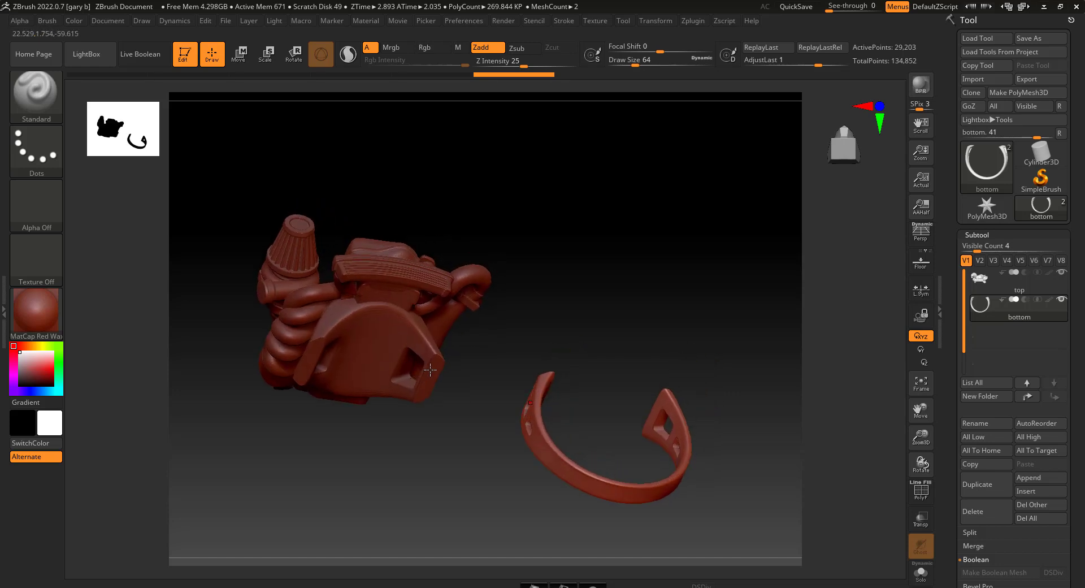
pyautogui.moveTo(484, 390); pyautogui.dragTo(537, 429)
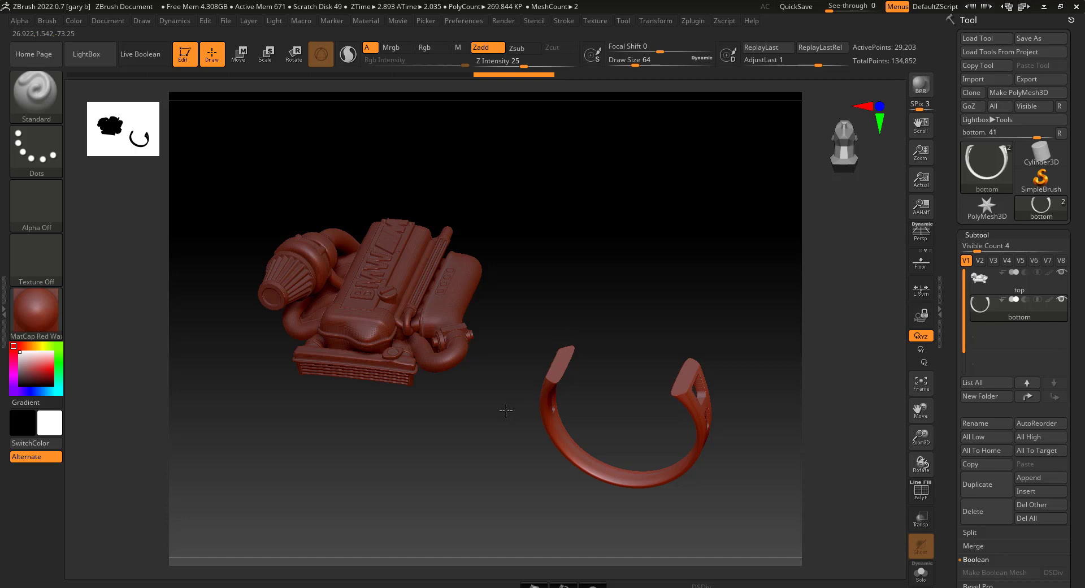
pyautogui.moveTo(504, 409)
pyautogui.mouseDown()
pyautogui.moveTo(526, 301)
pyautogui.moveTo(484, 347)
pyautogui.moveTo(502, 368)
pyautogui.moveTo(489, 425)
pyautogui.mouseUp()
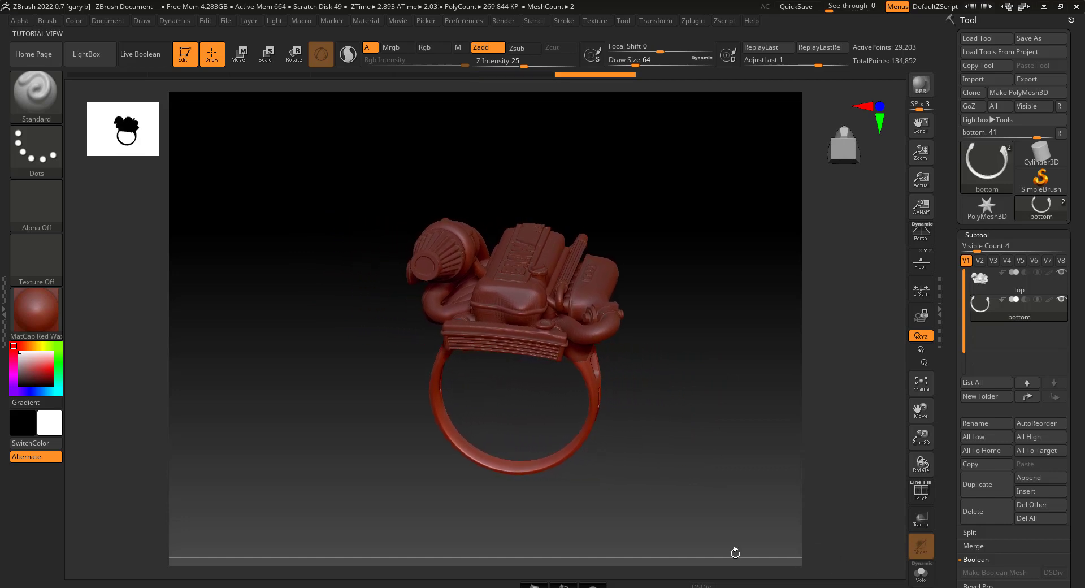
# Quick-save the project and hide the top subtool to view the band's two cut faces straight on
pyautogui.click(794, 7)
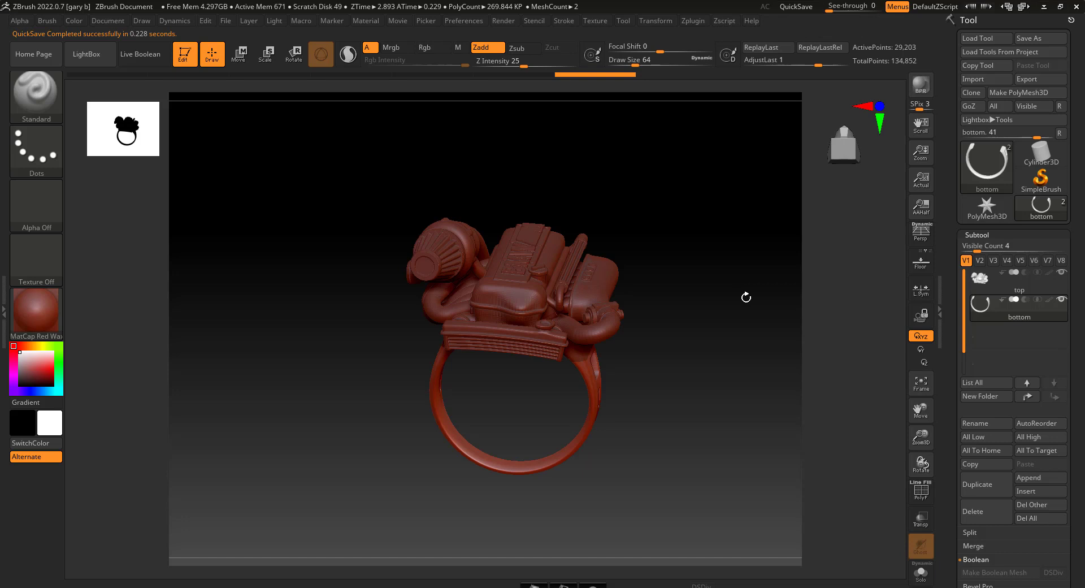
pyautogui.keyDown('alt'); pyautogui.moveTo(737, 293); pyautogui.dragTo(676, 297); pyautogui.keyUp('alt')
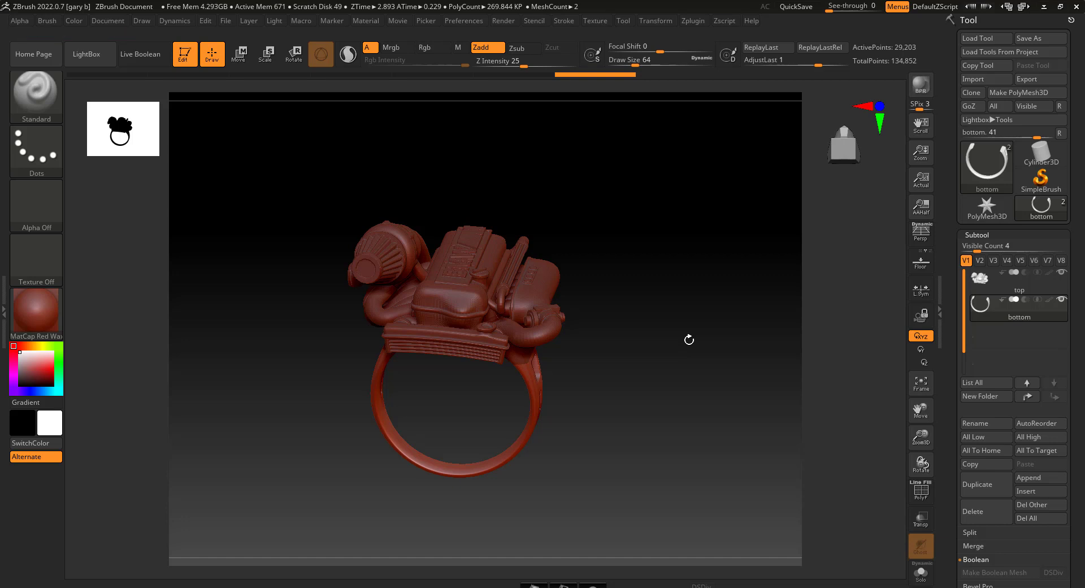
pyautogui.click(1062, 273)
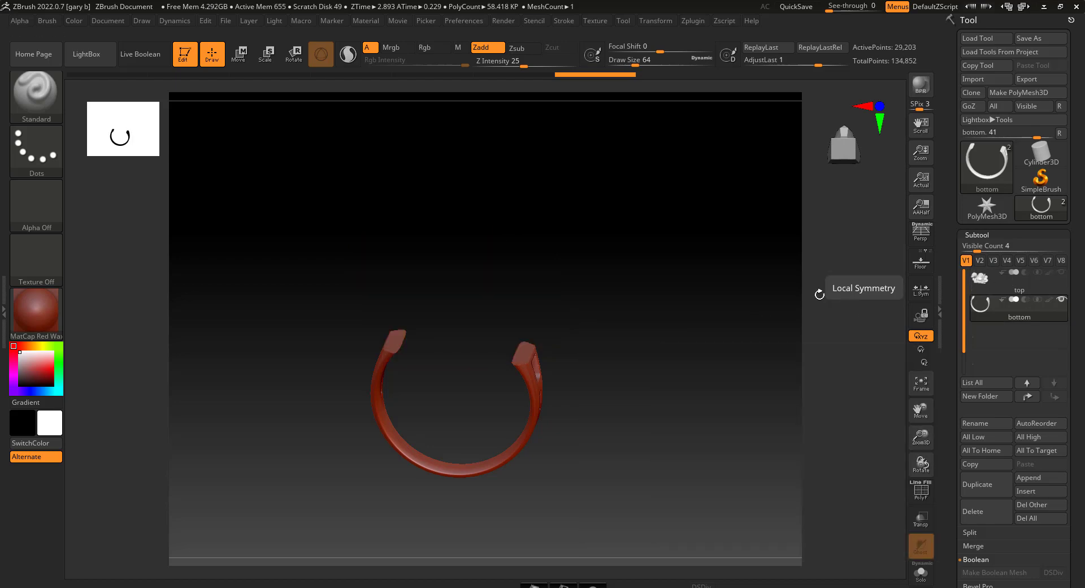
pyautogui.moveTo(705, 302); pyautogui.dragTo(701, 376)
pyautogui.press('f')
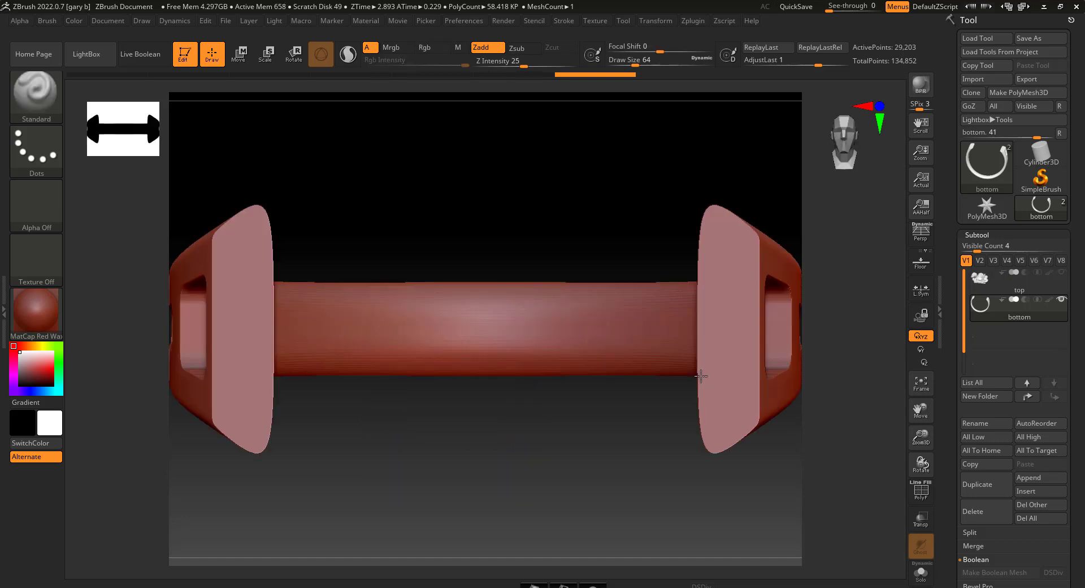
pyautogui.keyDown('alt'); pyautogui.moveTo(569, 444); pyautogui.dragTo(560, 290); pyautogui.keyUp('alt')
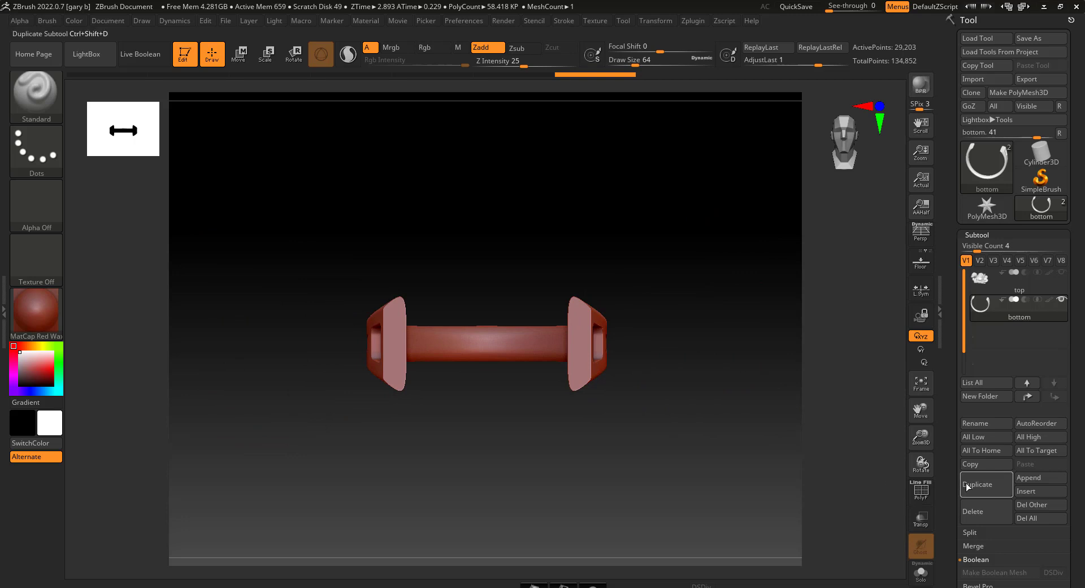
# Insert a Cube3D subtool and move it about 73.08 along Z and -3.88 along Y to the band's cut plane
pyautogui.click(1030, 494)
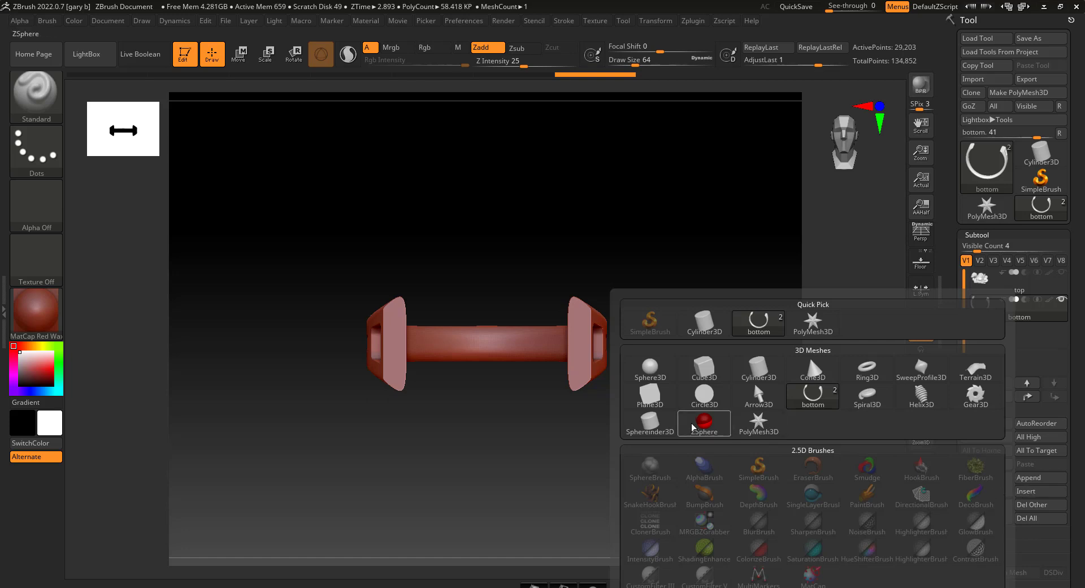
pyautogui.click(699, 367)
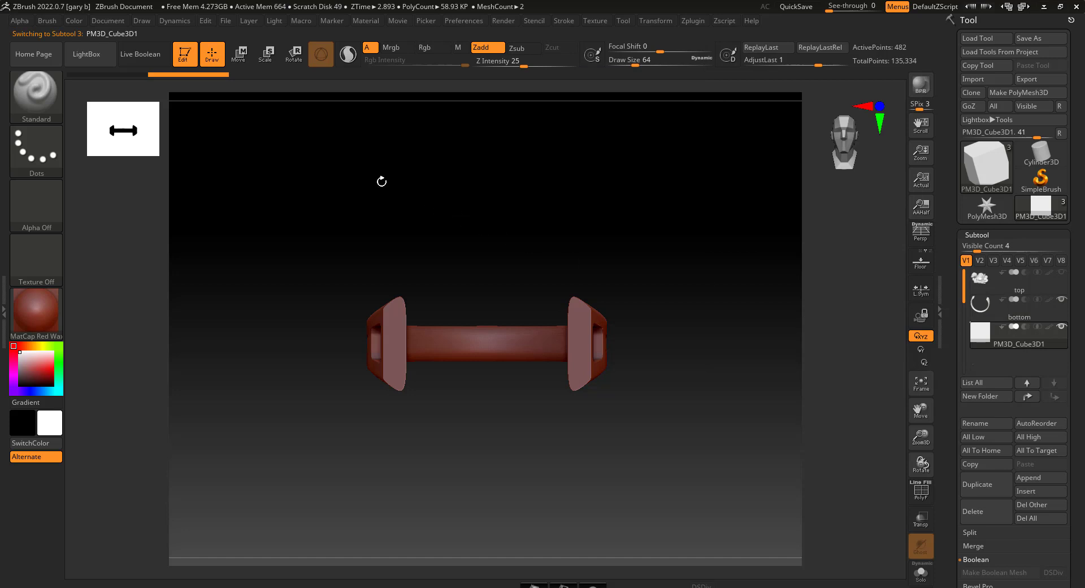
pyautogui.click(238, 63)
pyautogui.moveTo(281, 218); pyautogui.dragTo(564, 388)
pyautogui.moveTo(701, 481); pyautogui.dragTo(733, 476)
pyautogui.moveTo(554, 352); pyautogui.dragTo(744, 353)
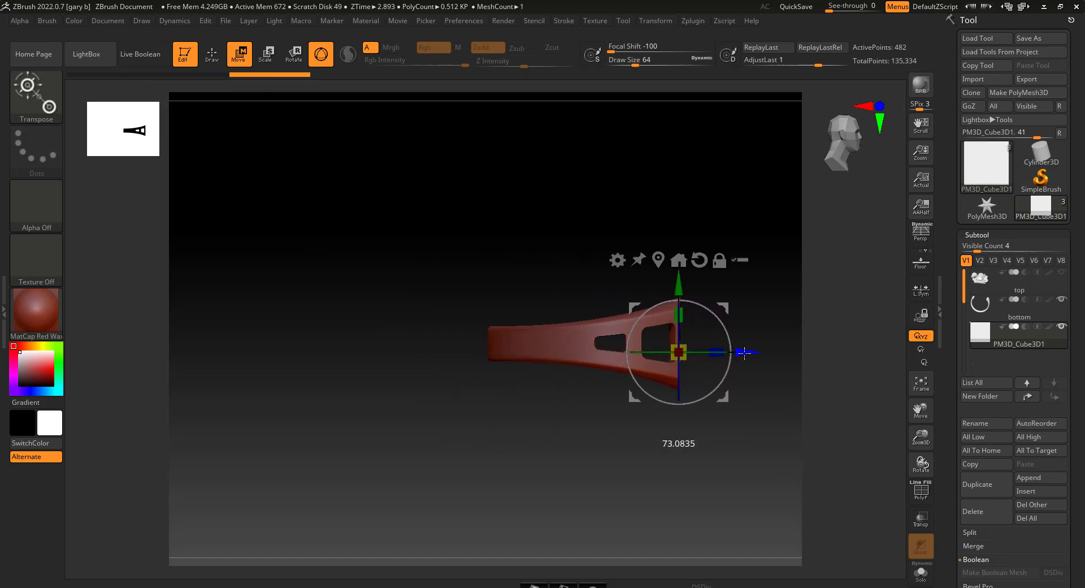
pyautogui.moveTo(683, 283); pyautogui.dragTo(682, 274)
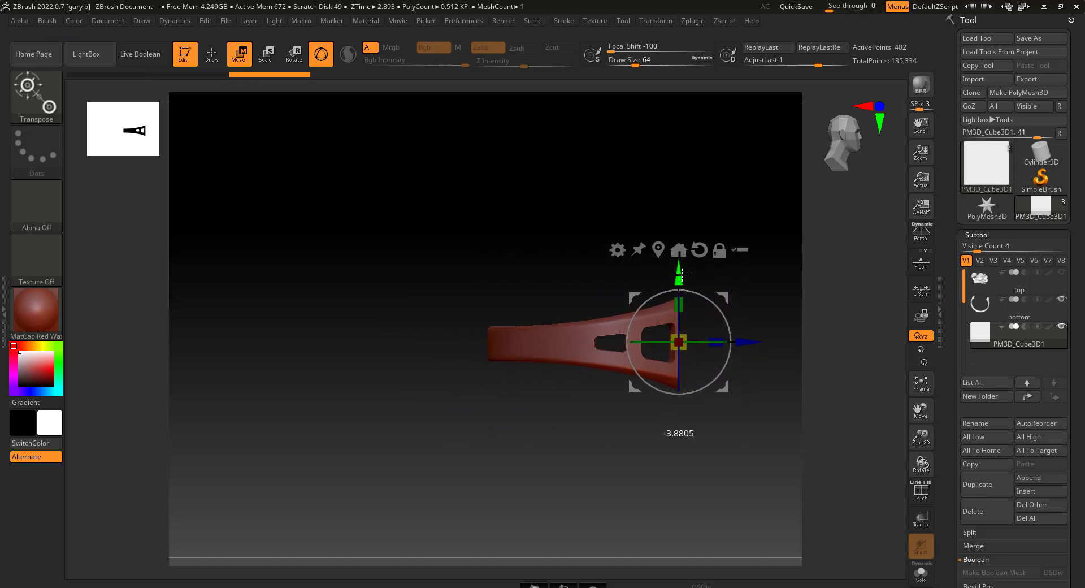
# Move the cube along the X axis onto the cut face at the band's left end
pyautogui.moveTo(688, 429); pyautogui.dragTo(641, 442)
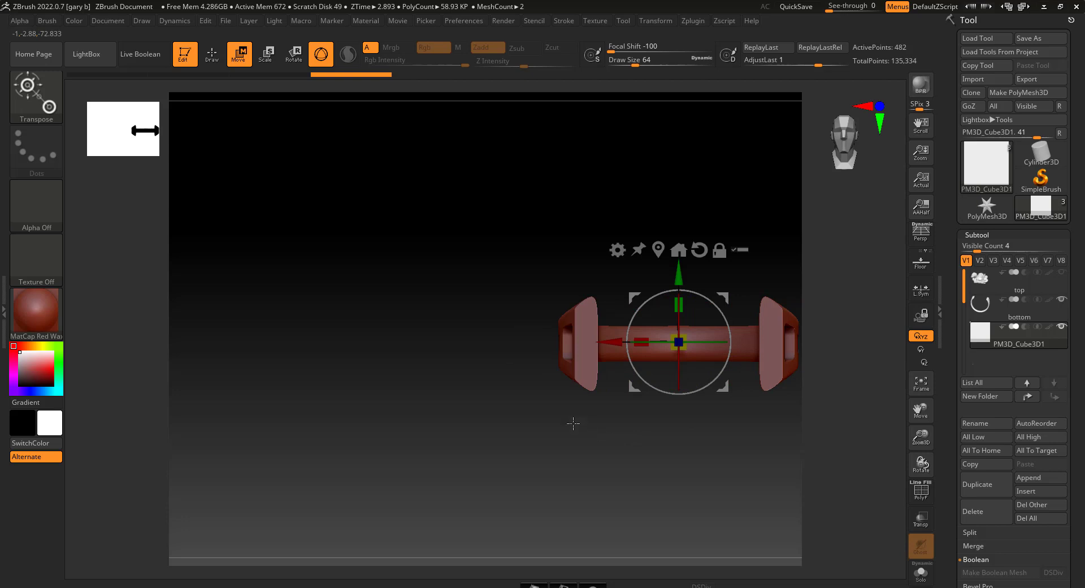
pyautogui.keyDown('alt'); pyautogui.moveTo(625, 458); pyautogui.dragTo(460, 452); pyautogui.keyUp('alt')
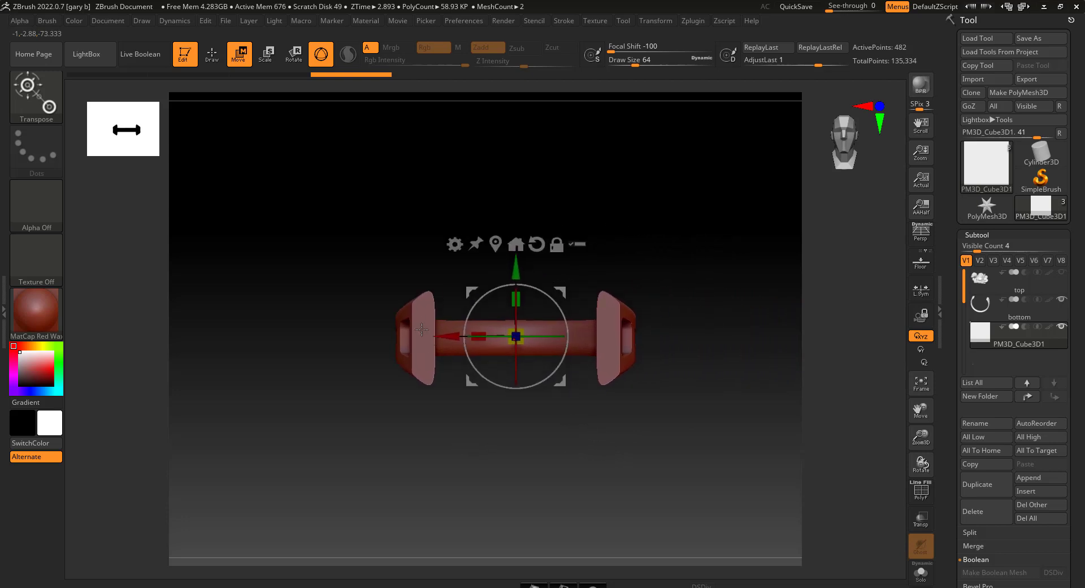
pyautogui.moveTo(444, 334); pyautogui.dragTo(355, 321)
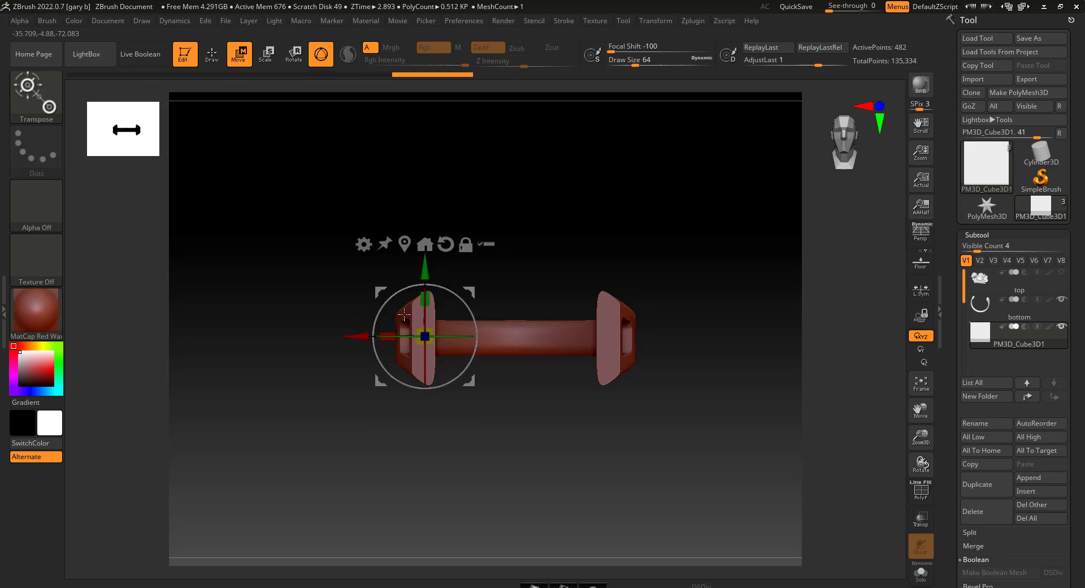
# Scale the cube along Y and X into a narrow upright bar and move it along Z until it protrudes from the left cut face
pyautogui.moveTo(428, 299); pyautogui.dragTo(434, 261)
pyautogui.moveTo(391, 332); pyautogui.dragTo(418, 348)
pyautogui.moveTo(419, 429); pyautogui.dragTo(499, 398)
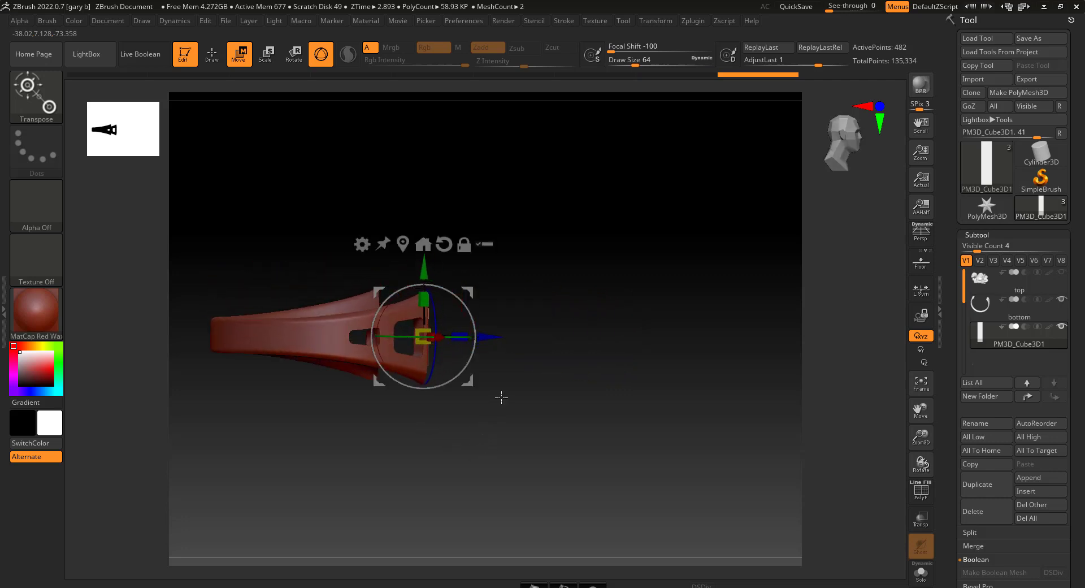
pyautogui.moveTo(506, 338); pyautogui.dragTo(499, 372)
pyautogui.keyDown('ctrl'); pyautogui.moveTo(499, 373); pyautogui.dragTo(577, 519, button='right'); pyautogui.keyUp('ctrl')
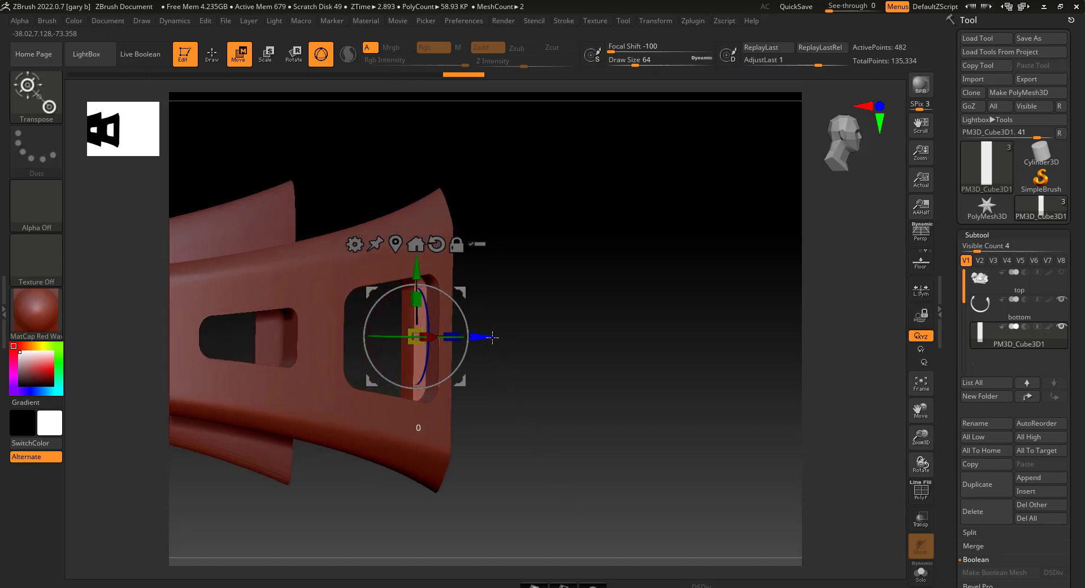
pyautogui.moveTo(491, 337); pyautogui.dragTo(518, 337)
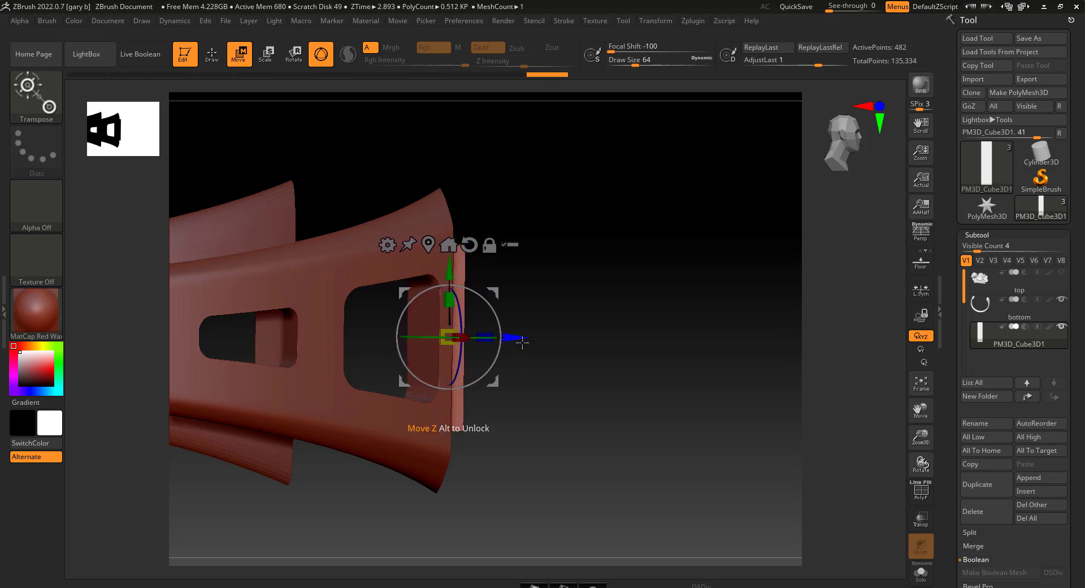
# Show the top subtool, hide the bottom one, and use transparency to check how the bar overlaps the top part
pyautogui.moveTo(599, 389); pyautogui.dragTo(563, 406)
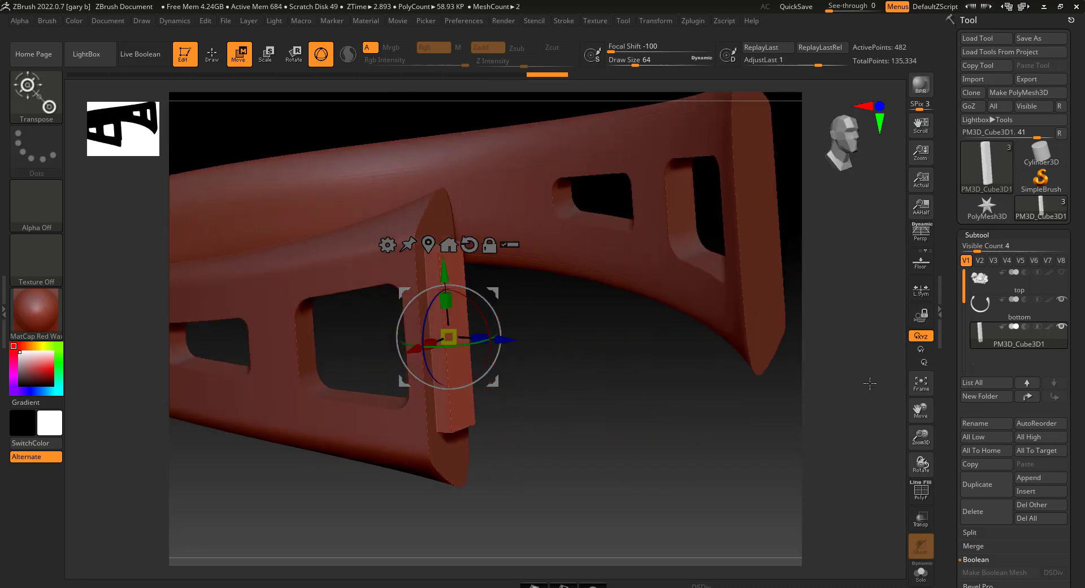
pyautogui.click(1063, 273)
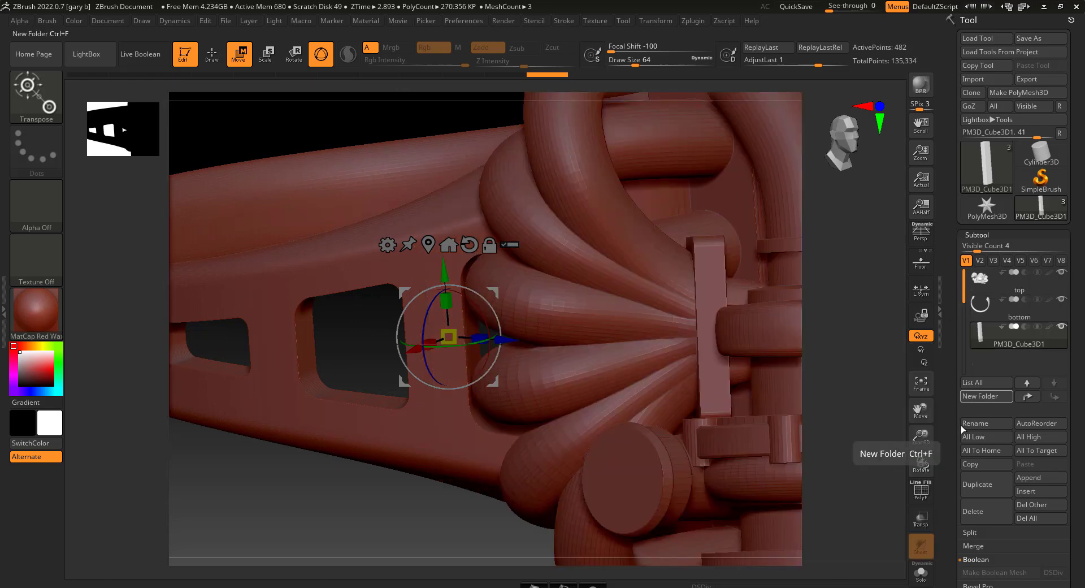
pyautogui.click(921, 520)
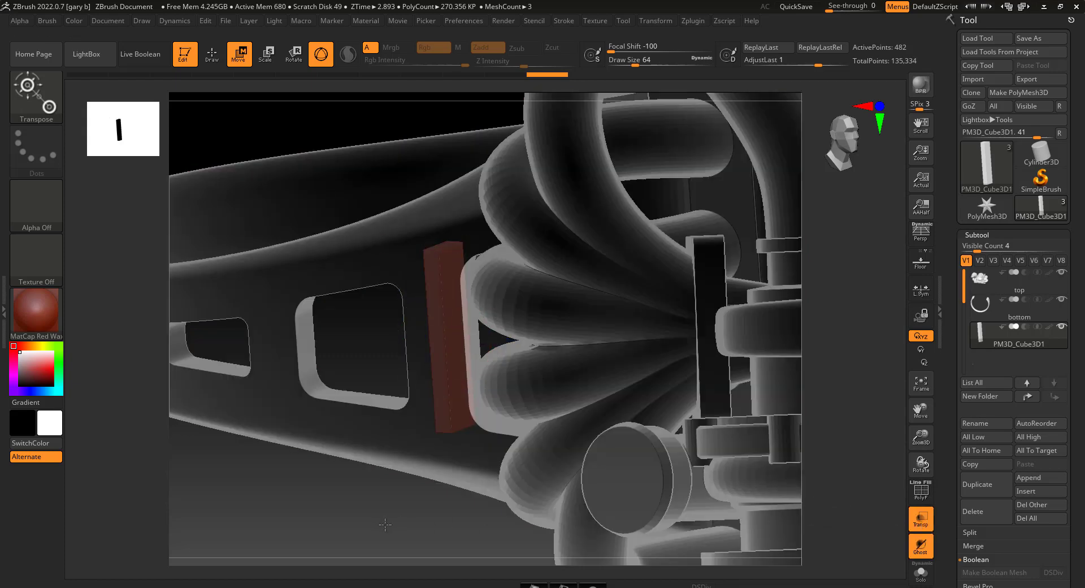
pyautogui.moveTo(385, 525); pyautogui.dragTo(568, 436)
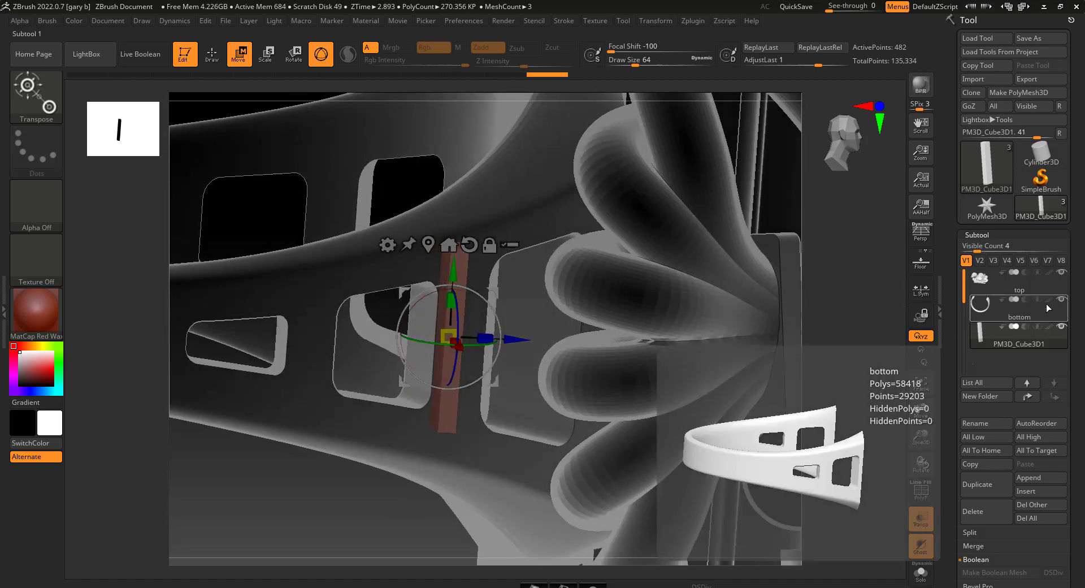
pyautogui.click(1061, 299)
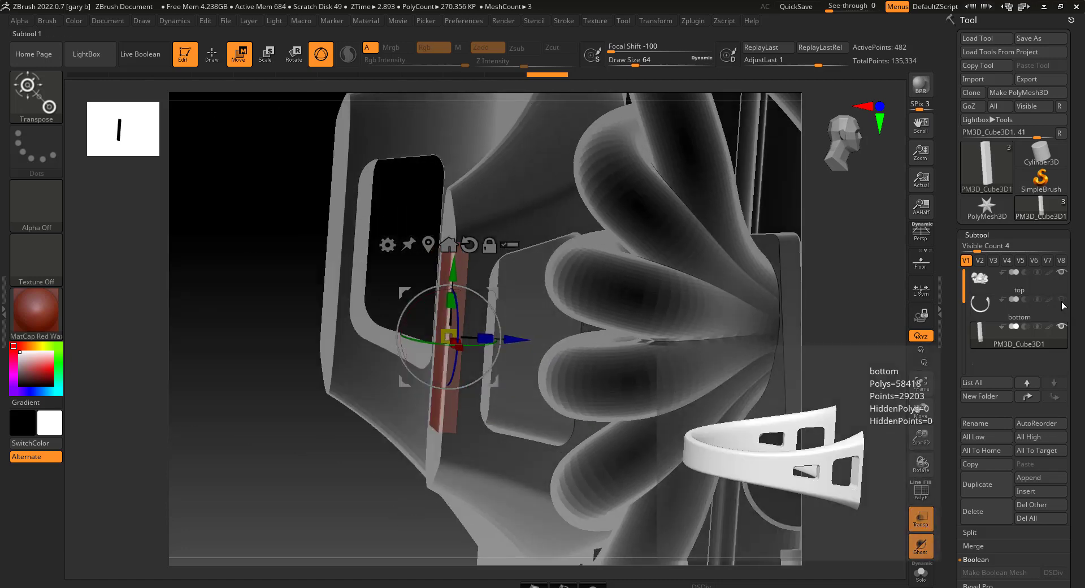
pyautogui.moveTo(366, 494)
pyautogui.mouseDown()
pyautogui.moveTo(393, 504)
pyautogui.moveTo(360, 512)
pyautogui.mouseUp()
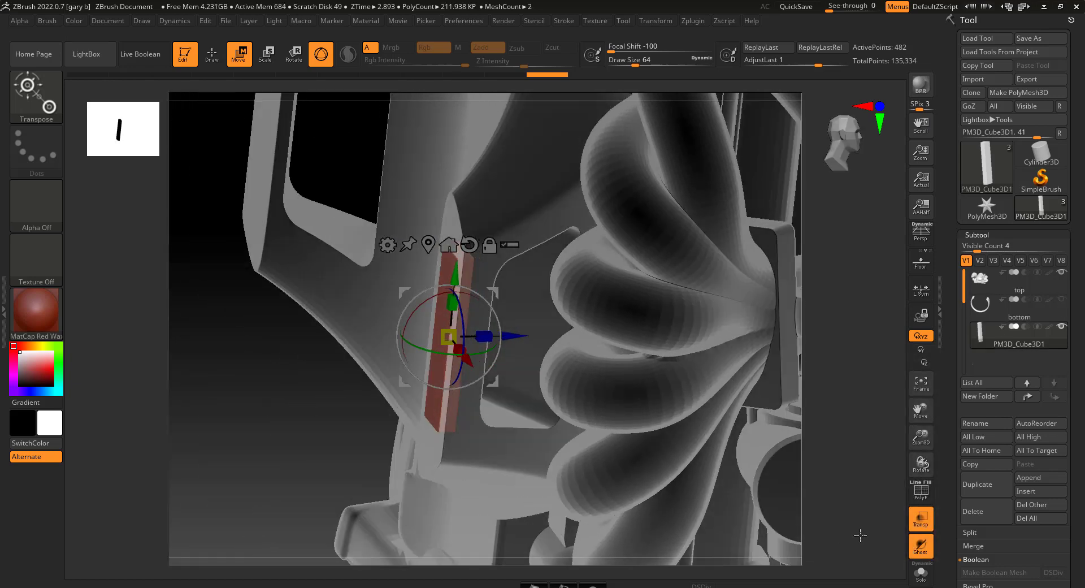
pyautogui.click(913, 524)
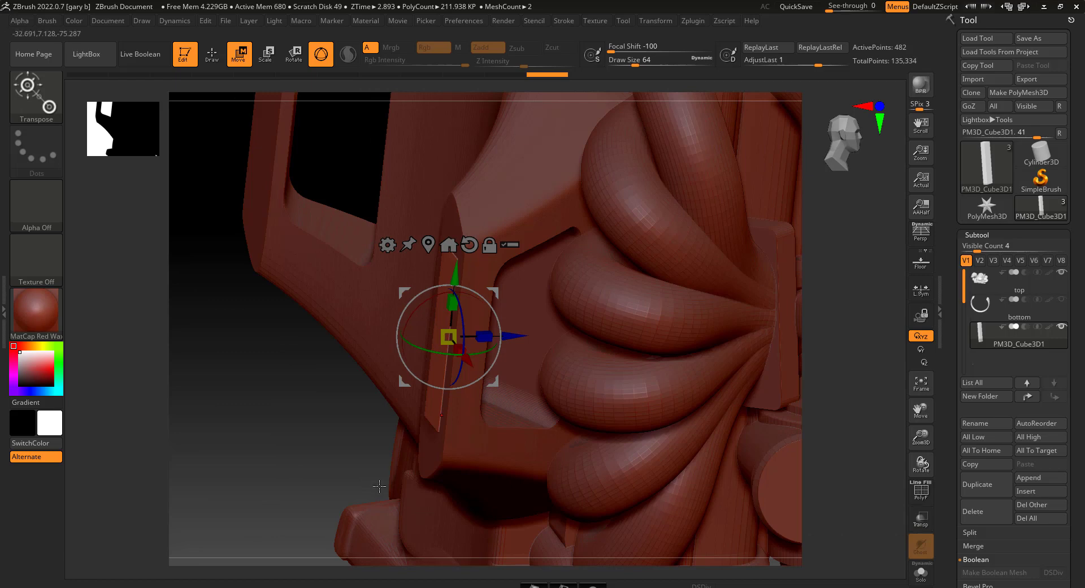
# Examine how far the bar sticks out of the top part's end face and compare it on the band by swapping the two subtools' visibility
pyautogui.moveTo(326, 454); pyautogui.dragTo(315, 487)
pyautogui.moveTo(266, 453); pyautogui.dragTo(701, 469)
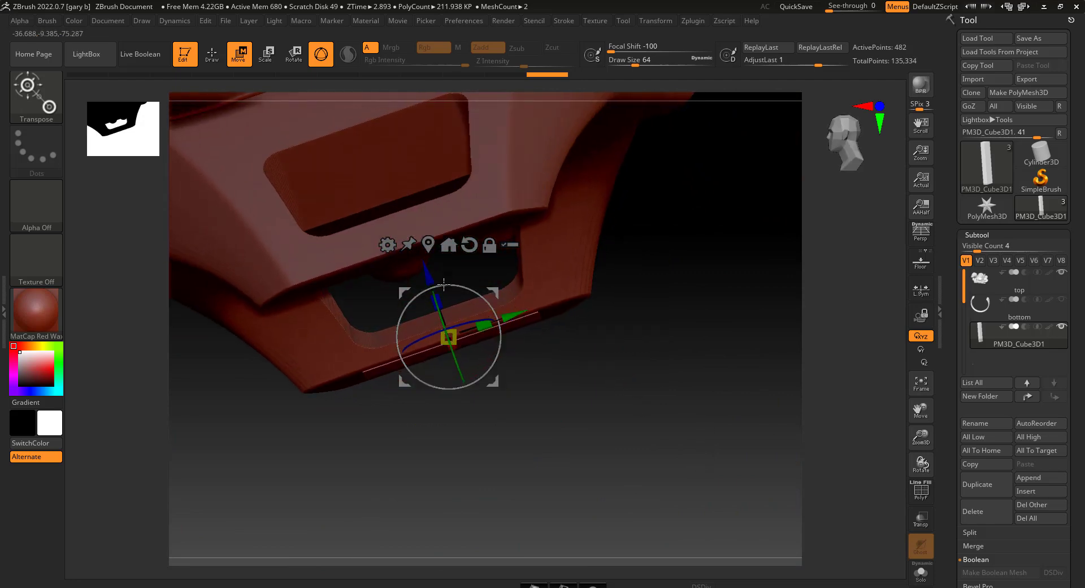
pyautogui.moveTo(601, 414); pyautogui.dragTo(568, 385)
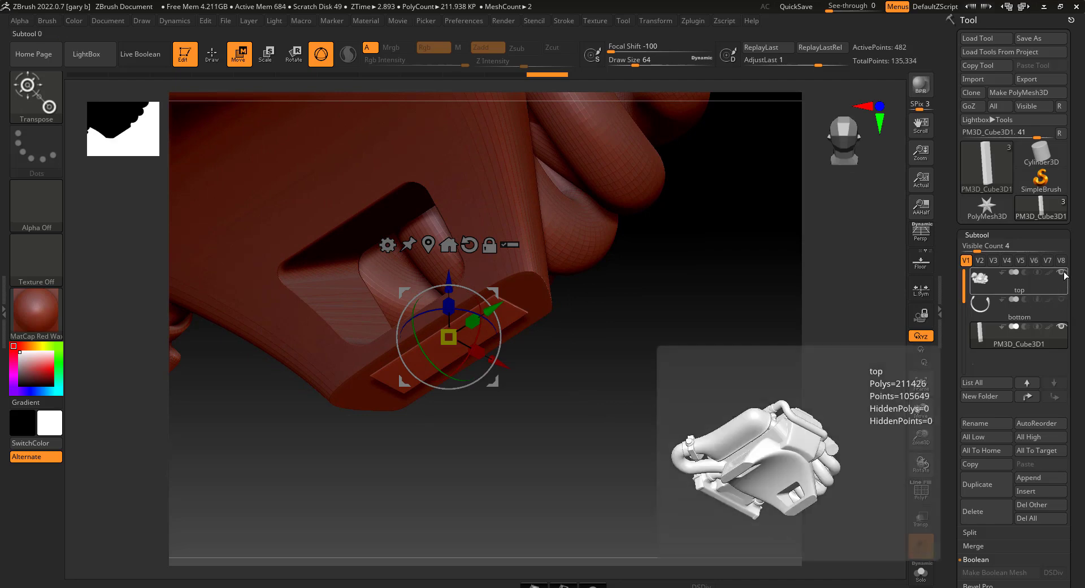
pyautogui.click(1065, 275)
pyautogui.click(1060, 300)
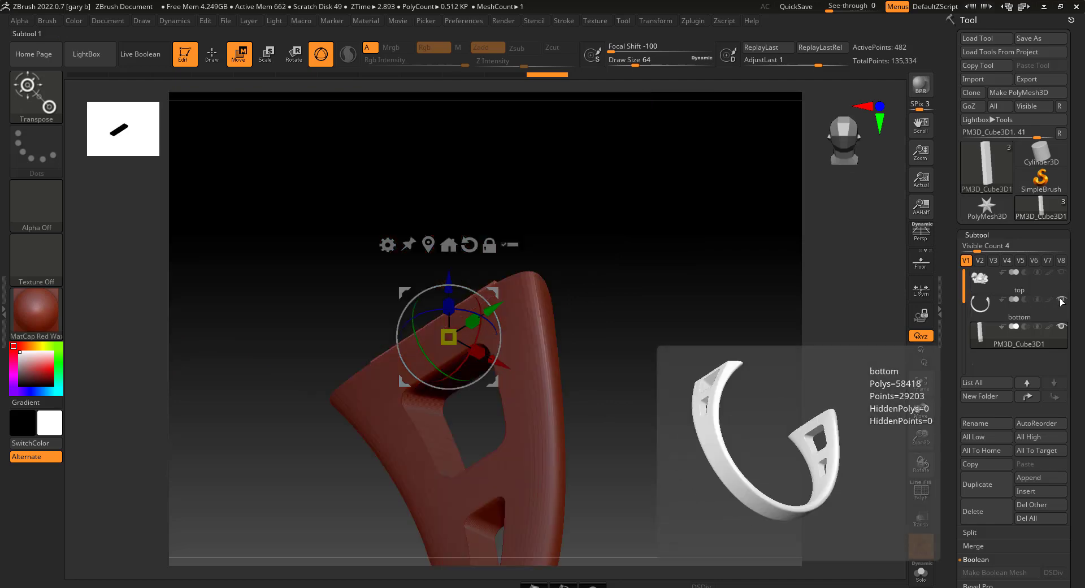
pyautogui.moveTo(688, 372); pyautogui.dragTo(615, 235)
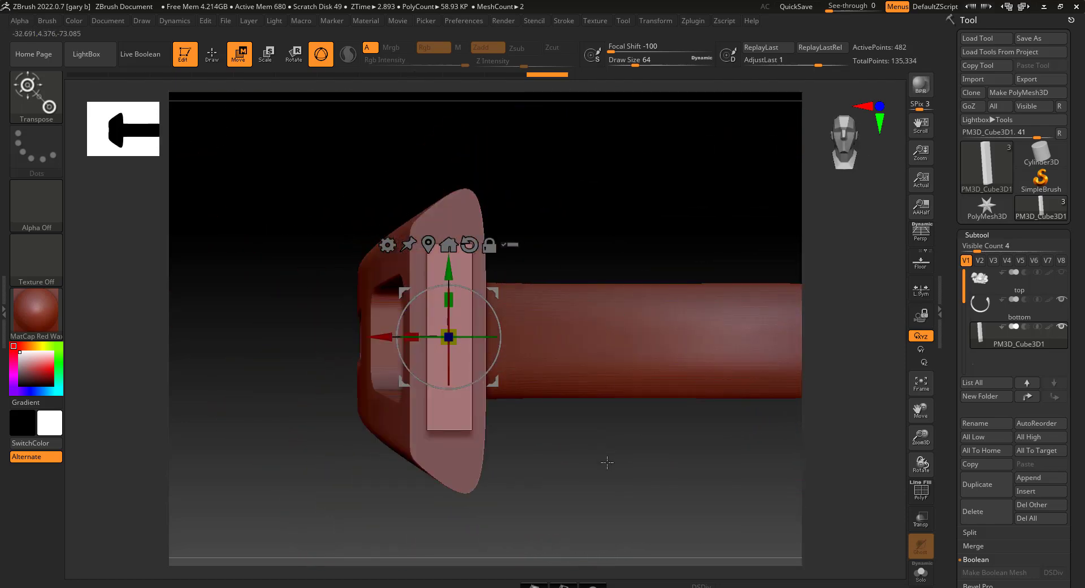
# Turn on Dynamic Subdiv for the bar, comparing its edges with it on and off, and set SmoothSubdiv to 3
pyautogui.keyDown('alt'); pyautogui.moveTo(608, 464); pyautogui.dragTo(542, 371); pyautogui.keyUp('alt')
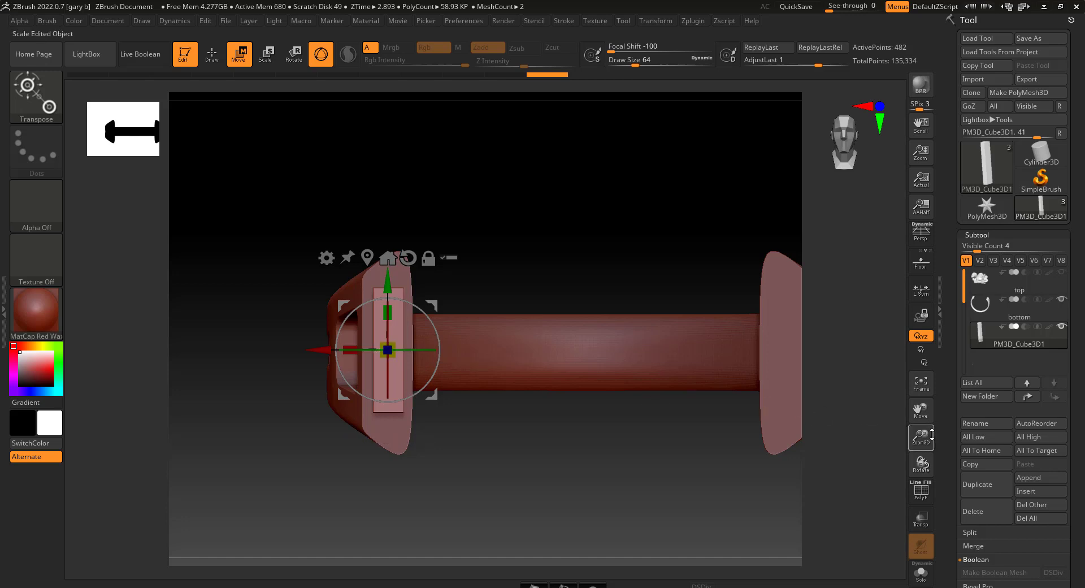
pyautogui.moveTo(953, 434); pyautogui.dragTo(960, 336)
pyautogui.click(982, 411)
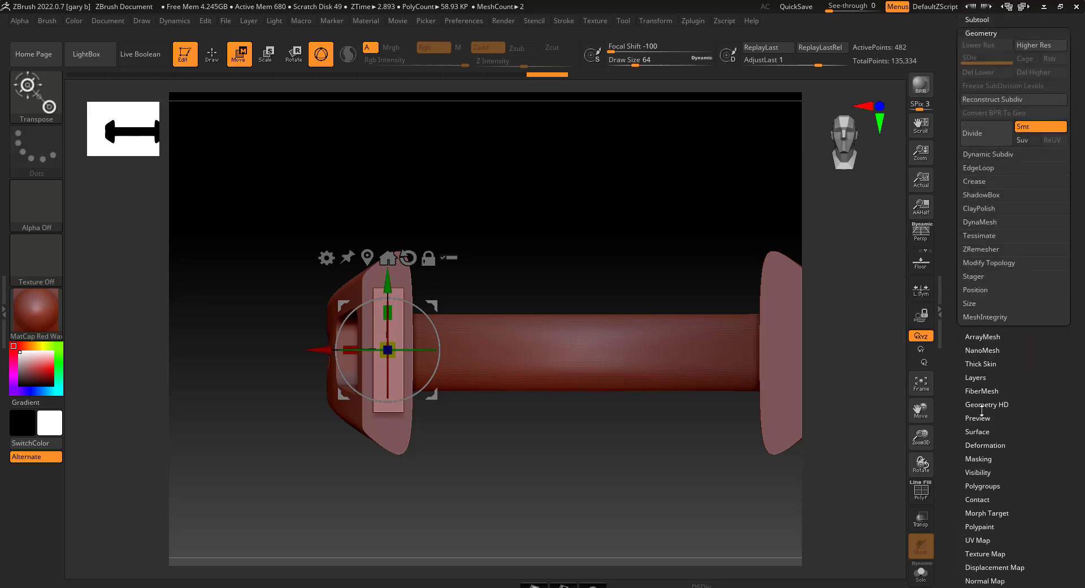
pyautogui.click(984, 155)
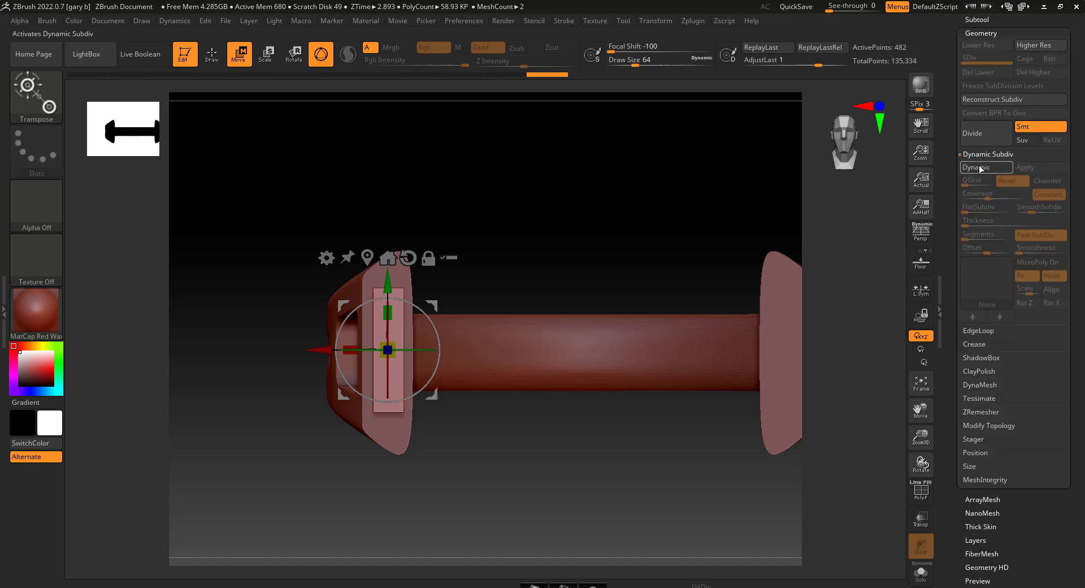
pyautogui.click(980, 169)
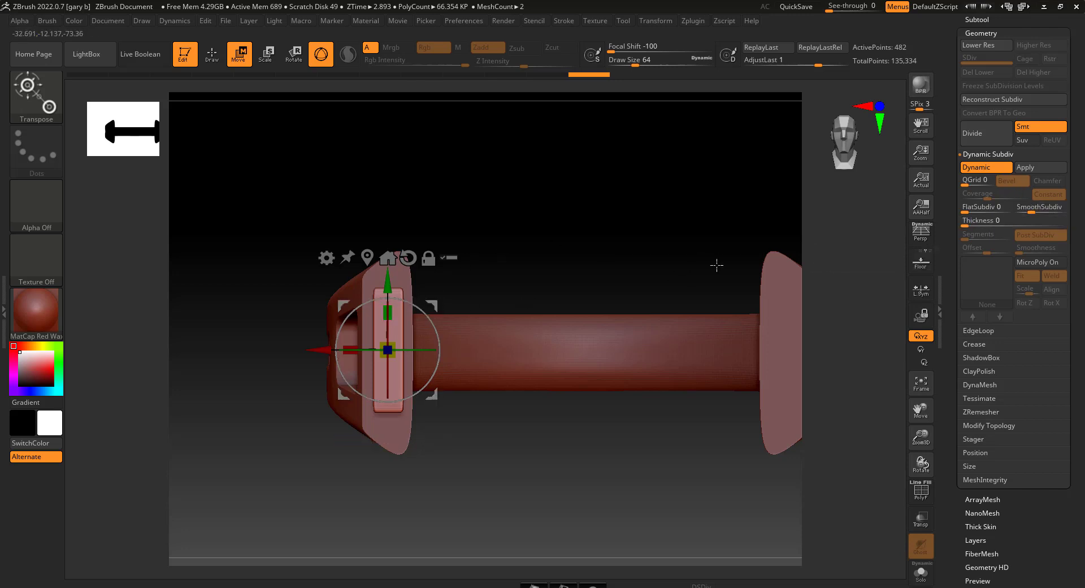
pyautogui.click(984, 169)
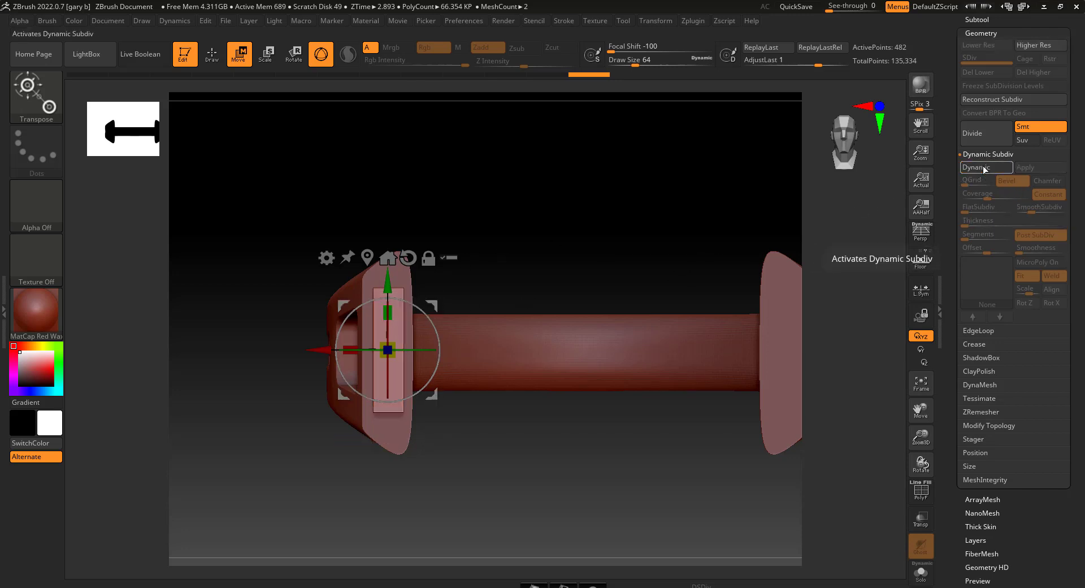
pyautogui.click(985, 168)
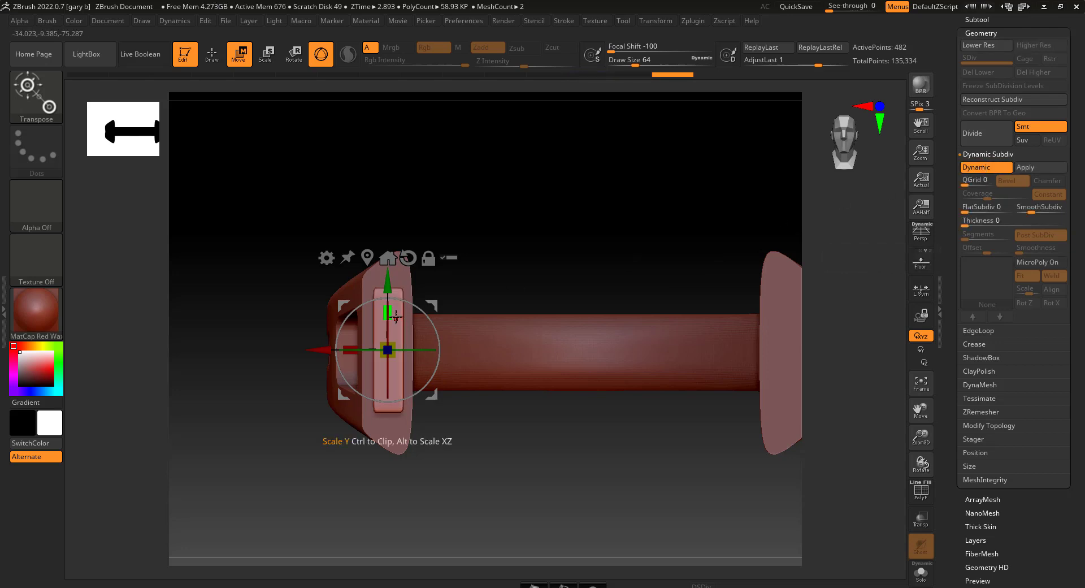
pyautogui.click(989, 168)
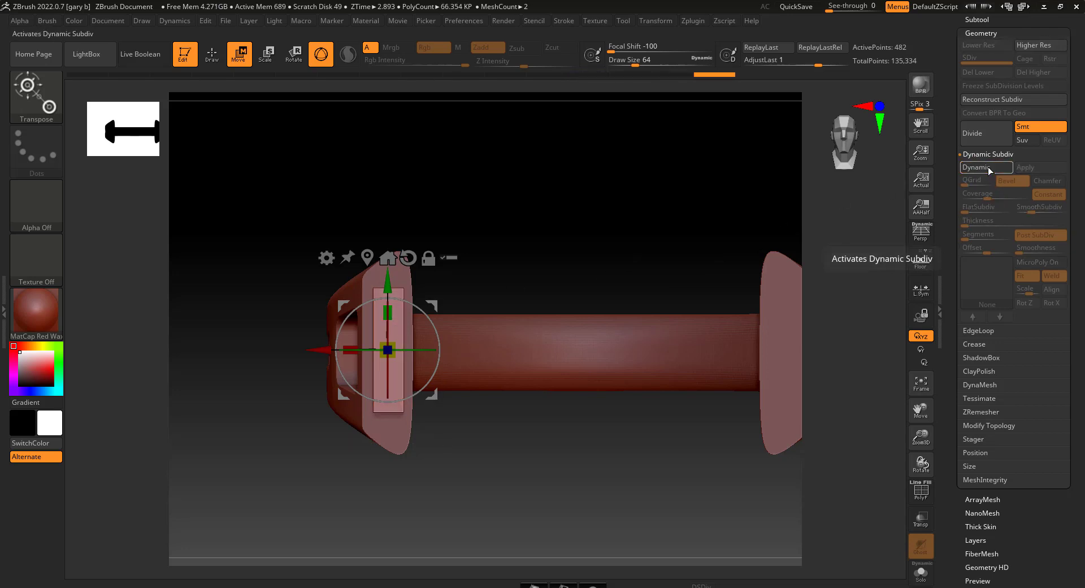
pyautogui.click(988, 168)
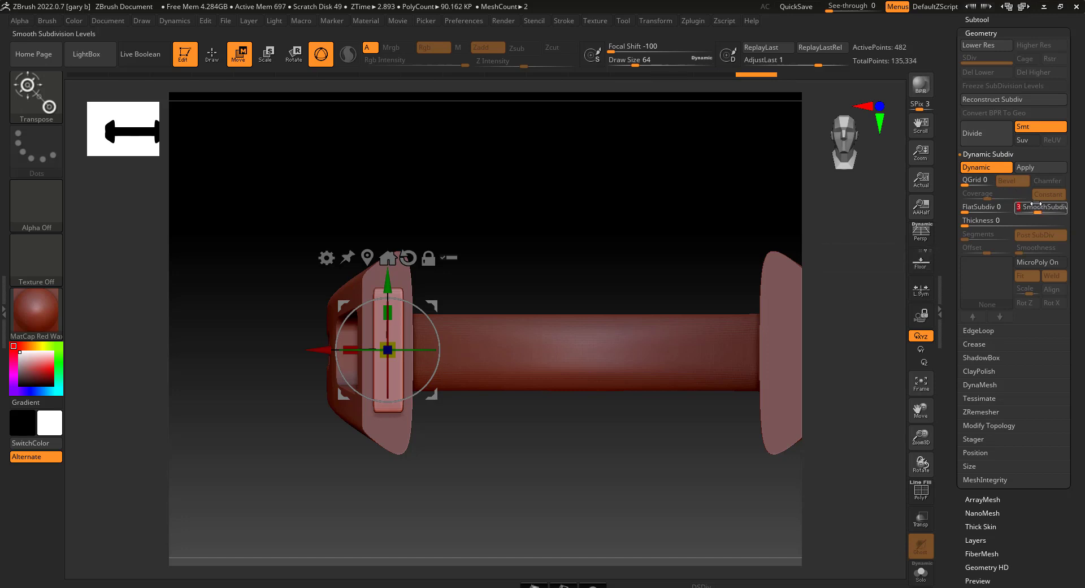
# Apply the dynamic subdivision to the bar and delete its lower subdivision levels
pyautogui.click(1036, 168)
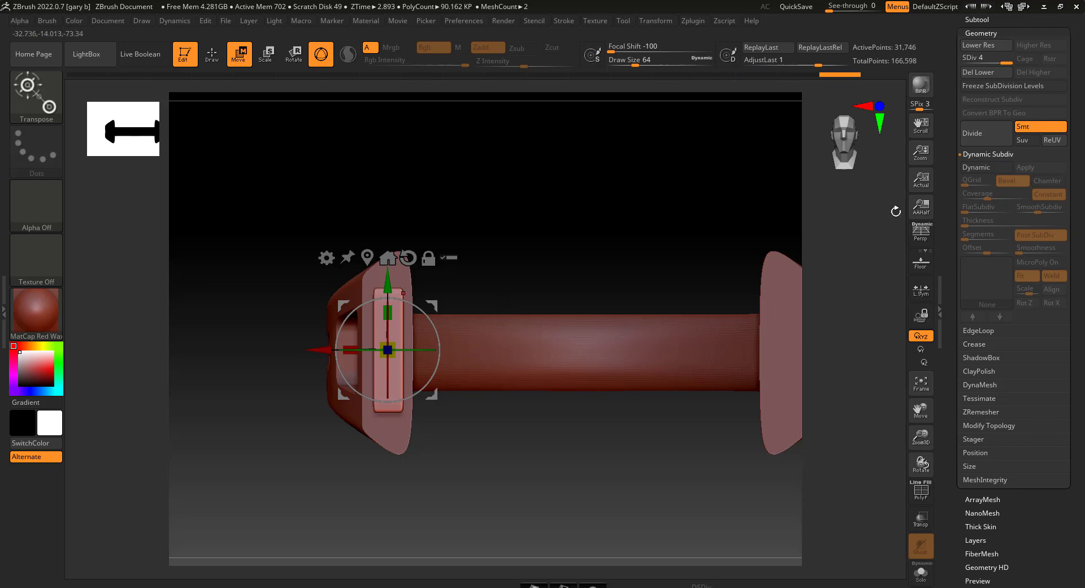
pyautogui.click(991, 73)
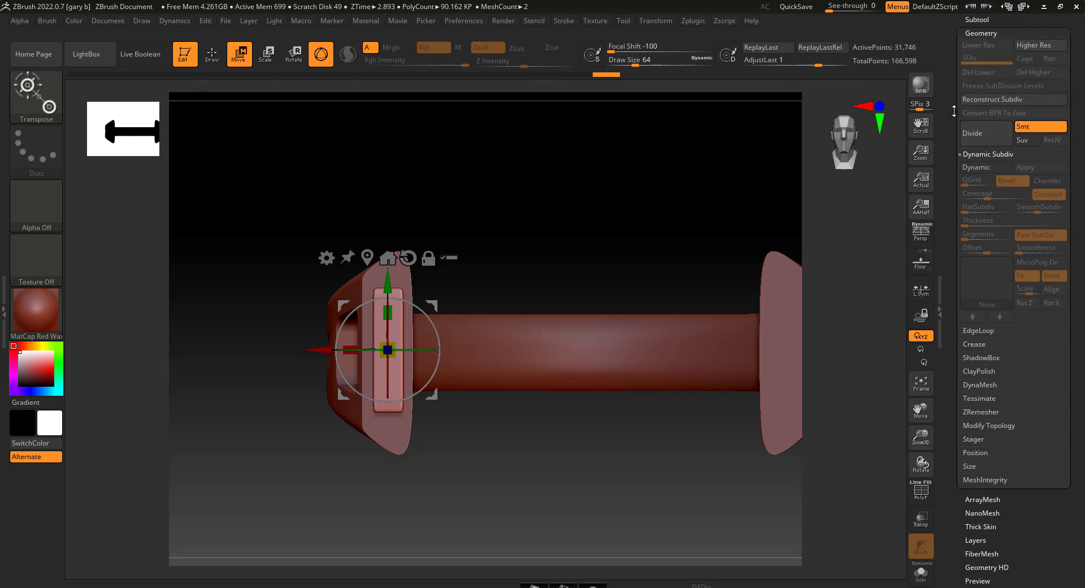
# Check the rounded bar in Solo mode and duplicate its subtool
pyautogui.scroll(5, 941, 273)
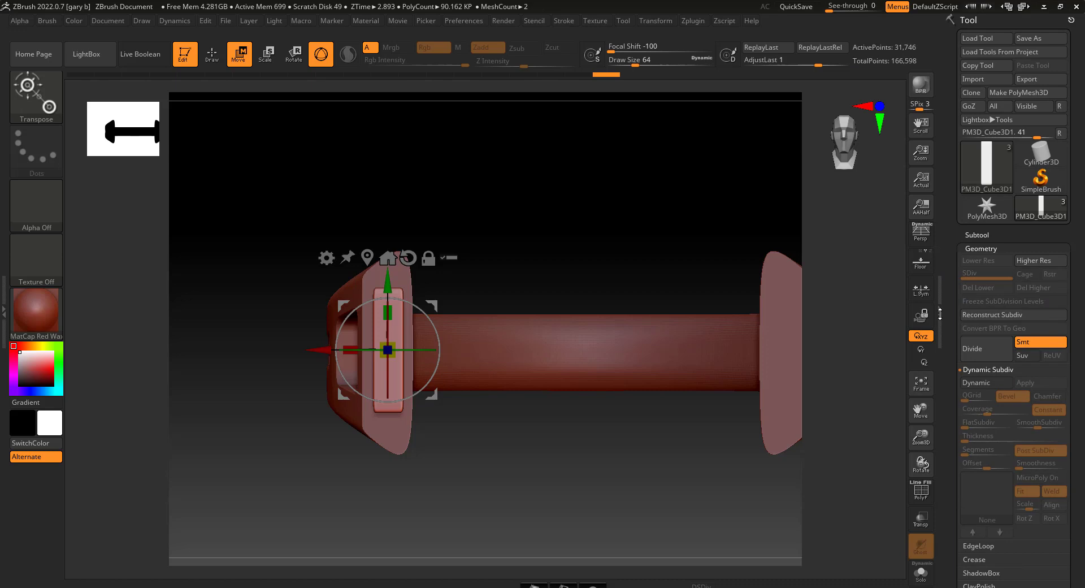
pyautogui.click(978, 234)
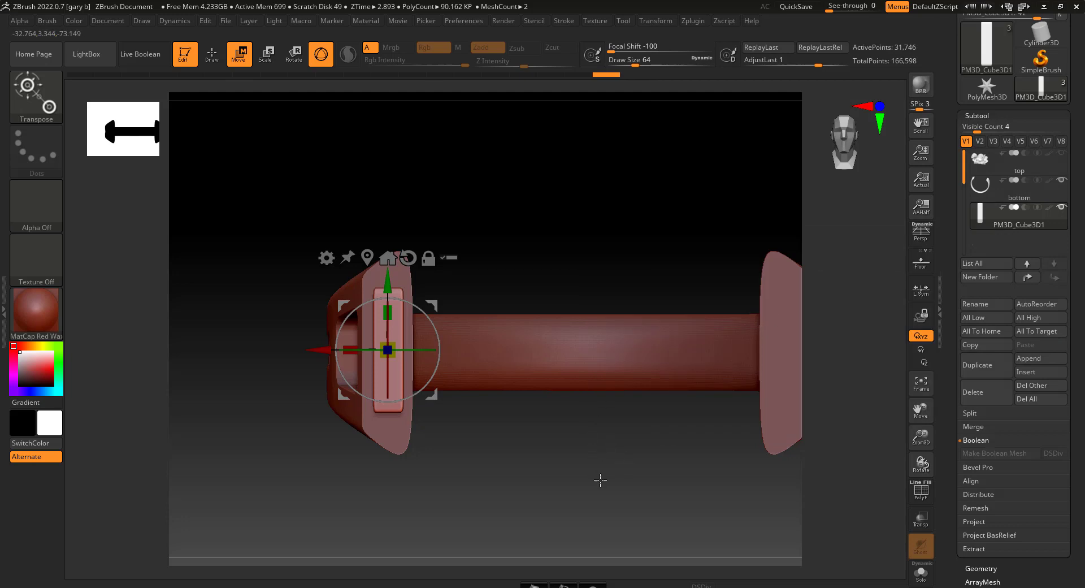
pyautogui.keyDown('alt'); pyautogui.moveTo(565, 483); pyautogui.dragTo(538, 435); pyautogui.keyUp('alt')
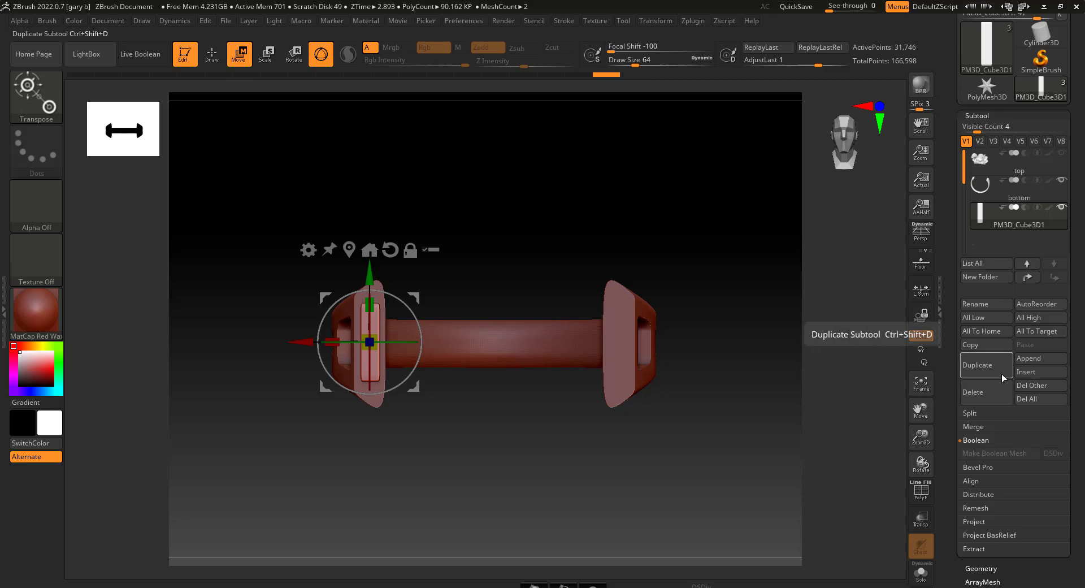
pyautogui.click(922, 574)
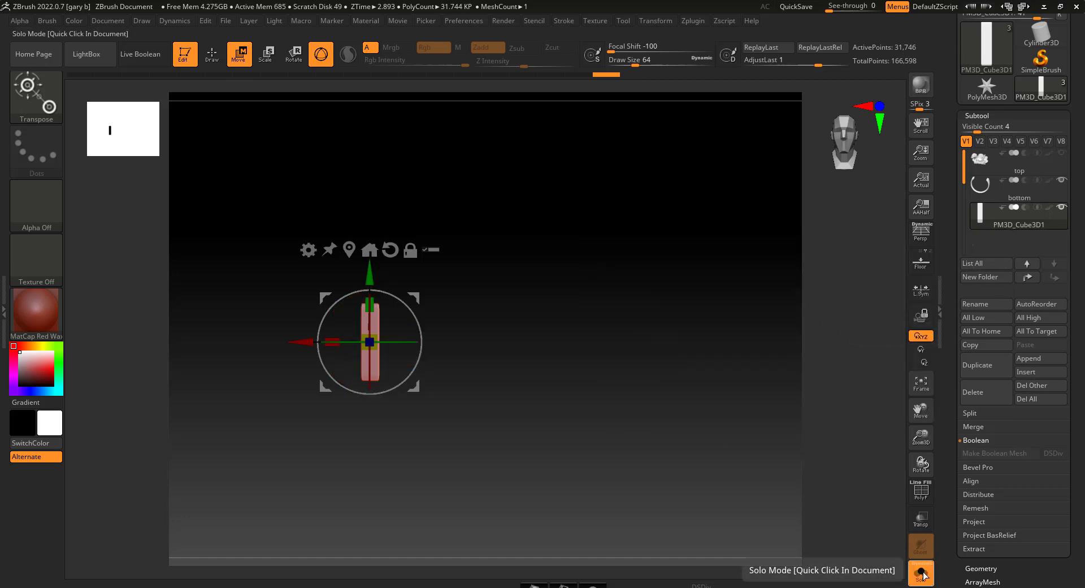
pyautogui.click(922, 574)
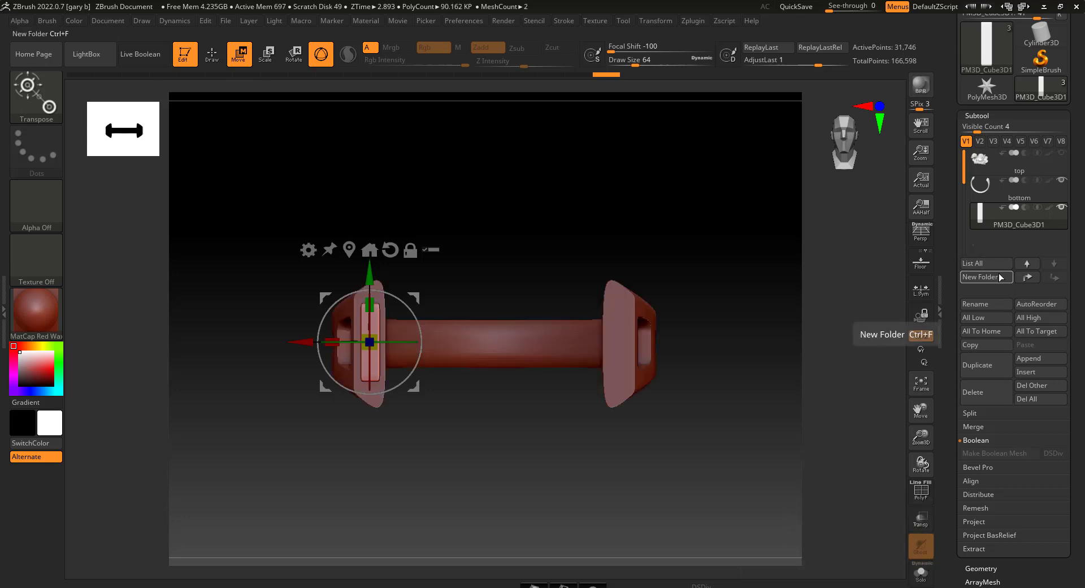
pyautogui.click(993, 372)
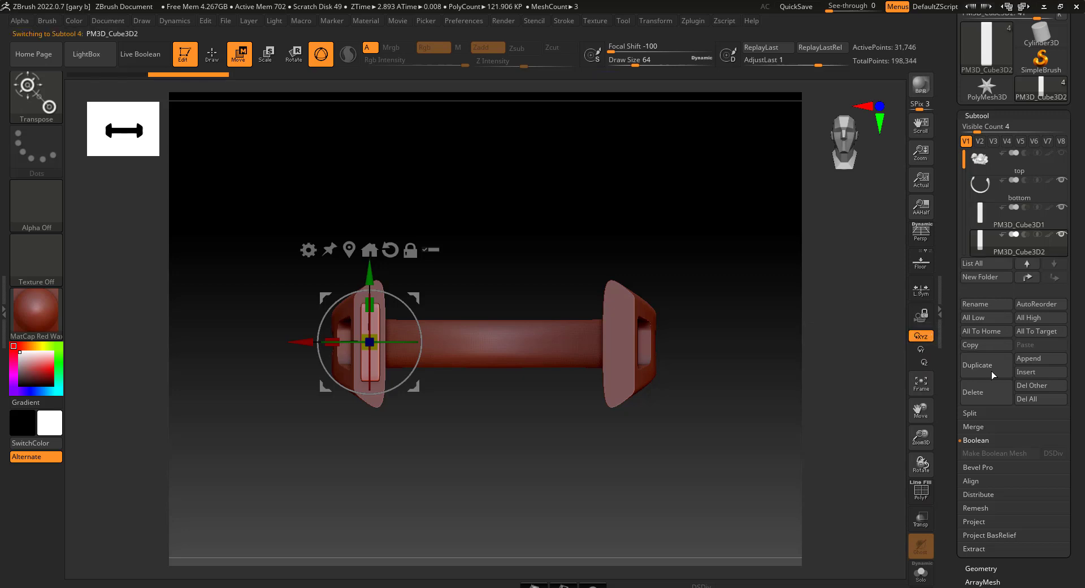
# Mirror the duplicated bar along X onto the band's opposite cut face and centre the gizmo on it
pyautogui.scroll(-3, 954, 297)
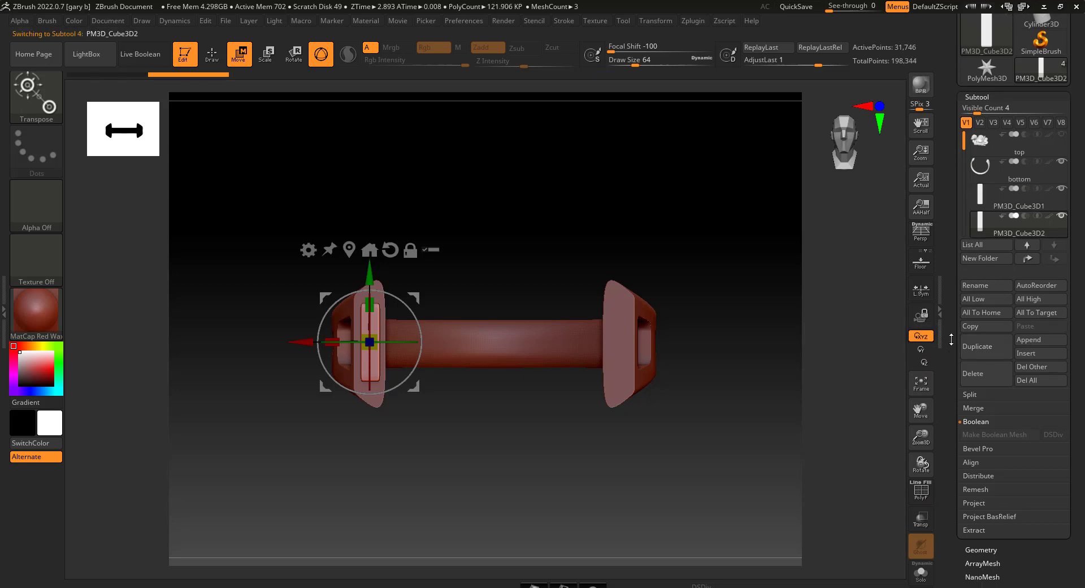
pyautogui.scroll(-5, 954, 297)
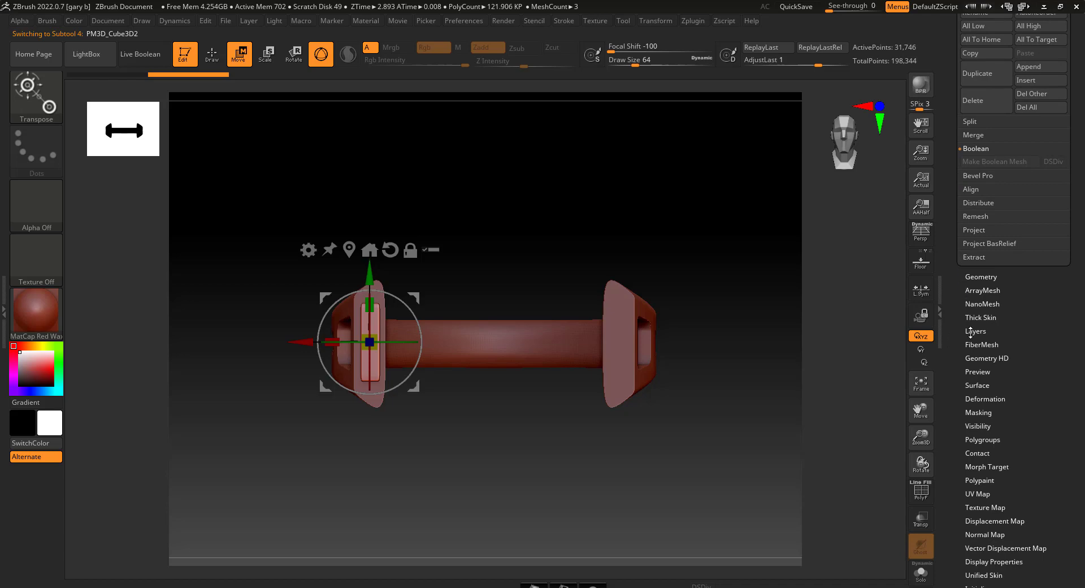
pyautogui.click(984, 399)
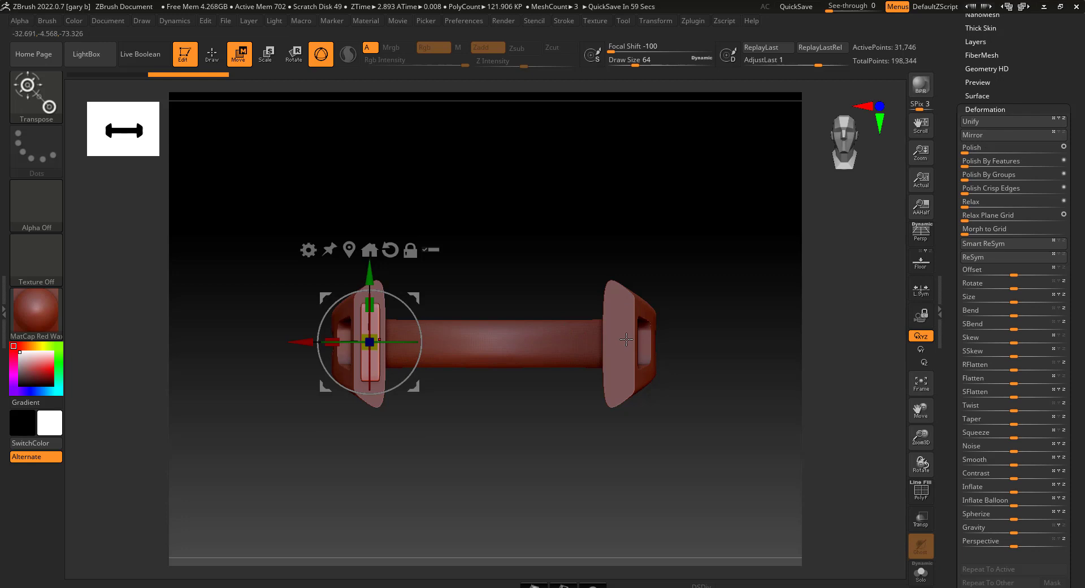
pyautogui.click(1007, 137)
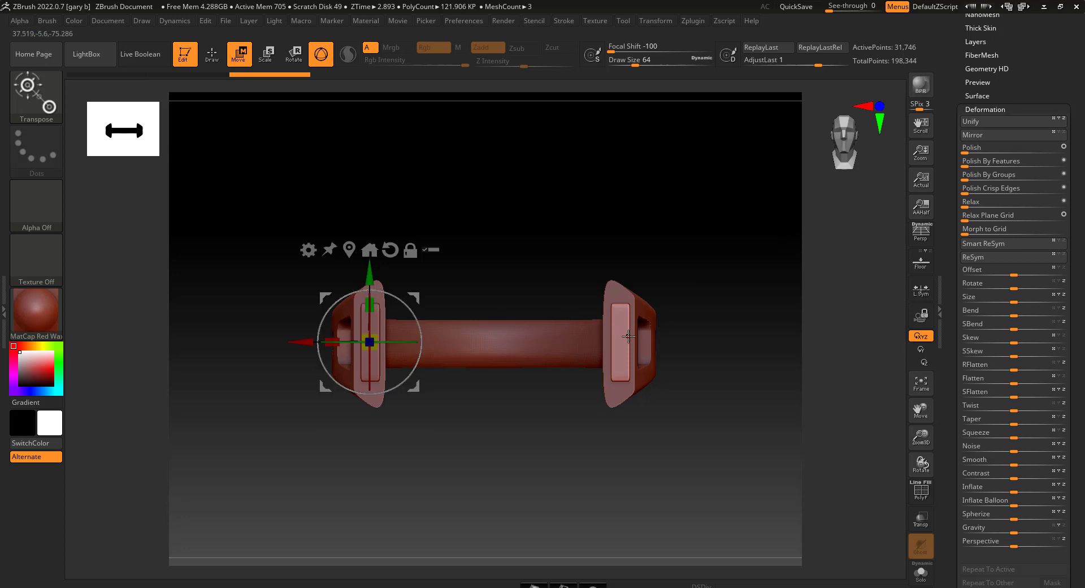
pyautogui.click(349, 250)
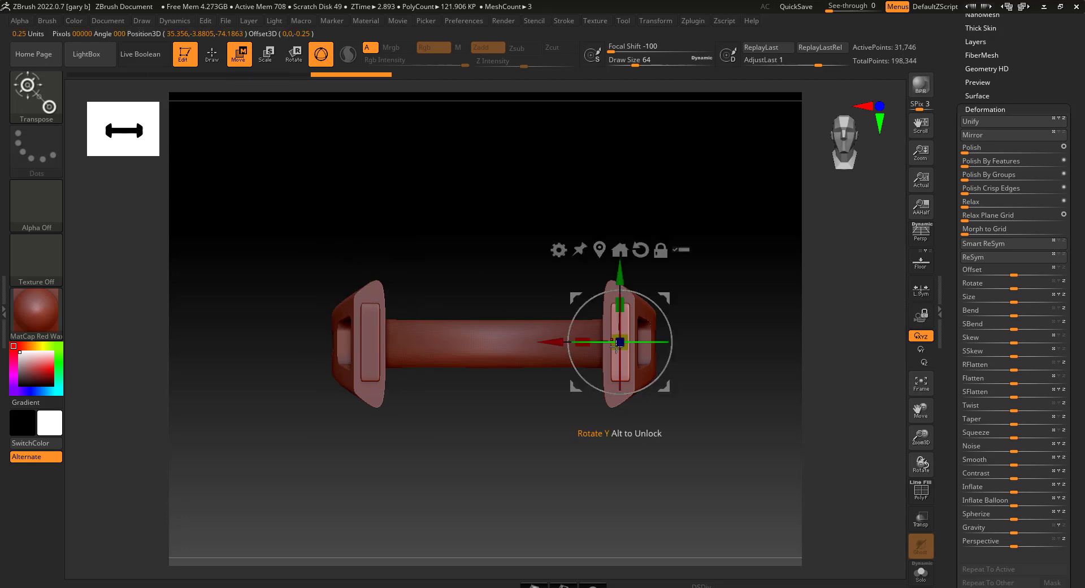
# Quick-save the project and duplicate the mirrored bar's subtool
pyautogui.moveTo(749, 459); pyautogui.dragTo(756, 496)
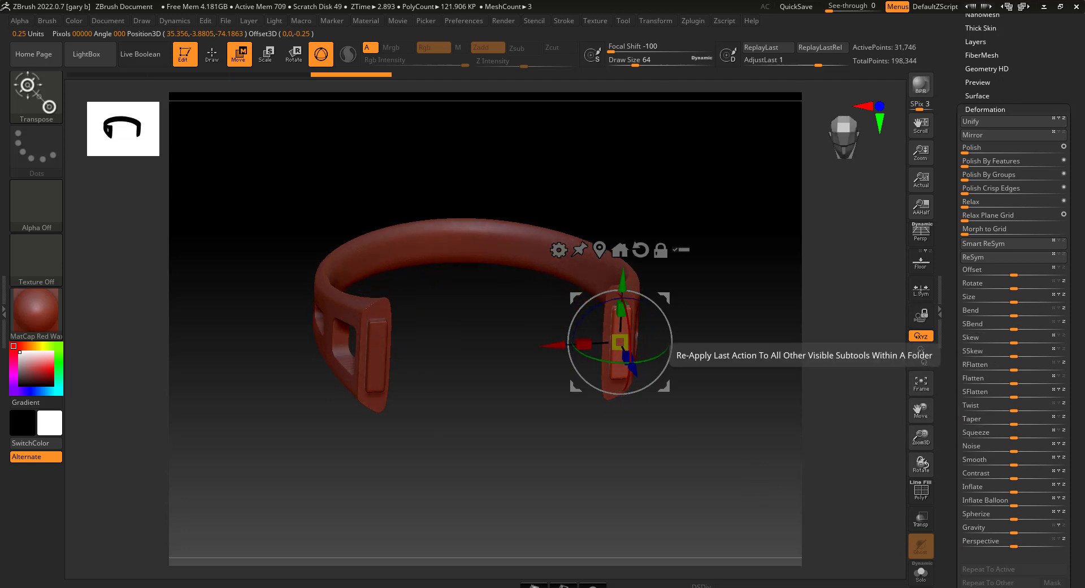
pyautogui.click(786, 7)
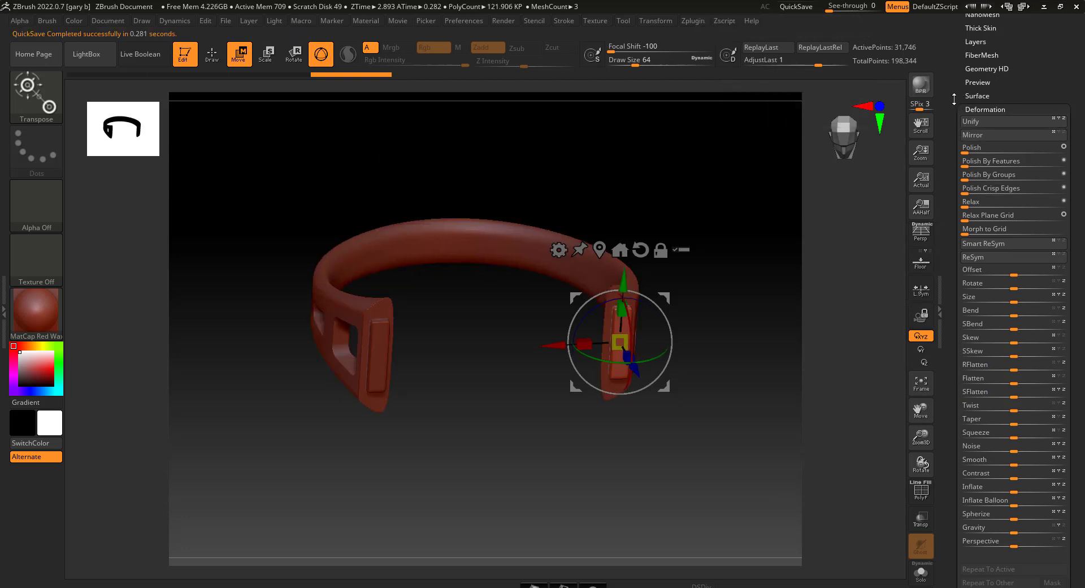
pyautogui.moveTo(954, 99); pyautogui.dragTo(957, 224)
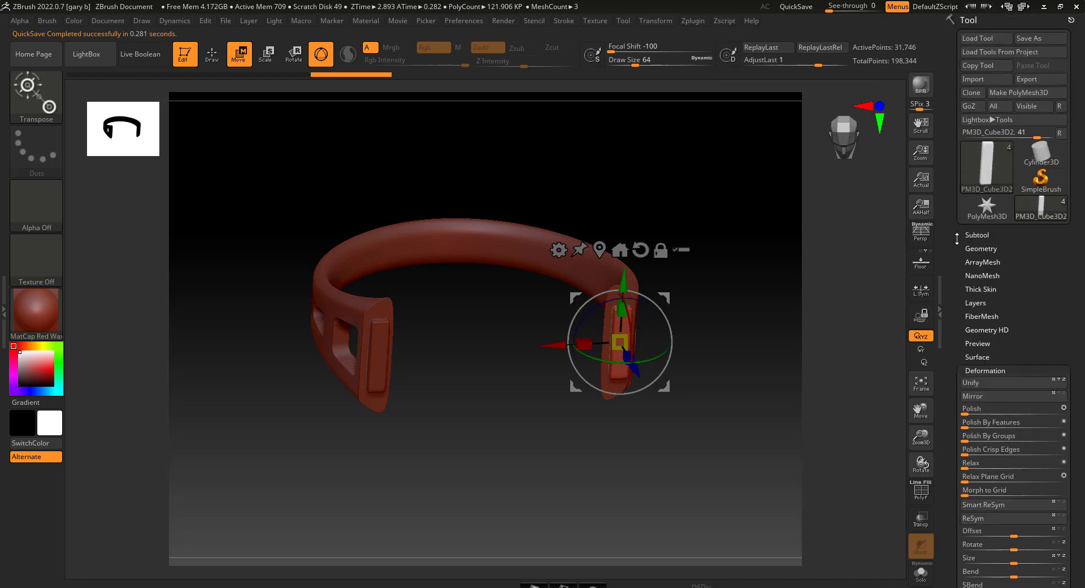
pyautogui.click(989, 235)
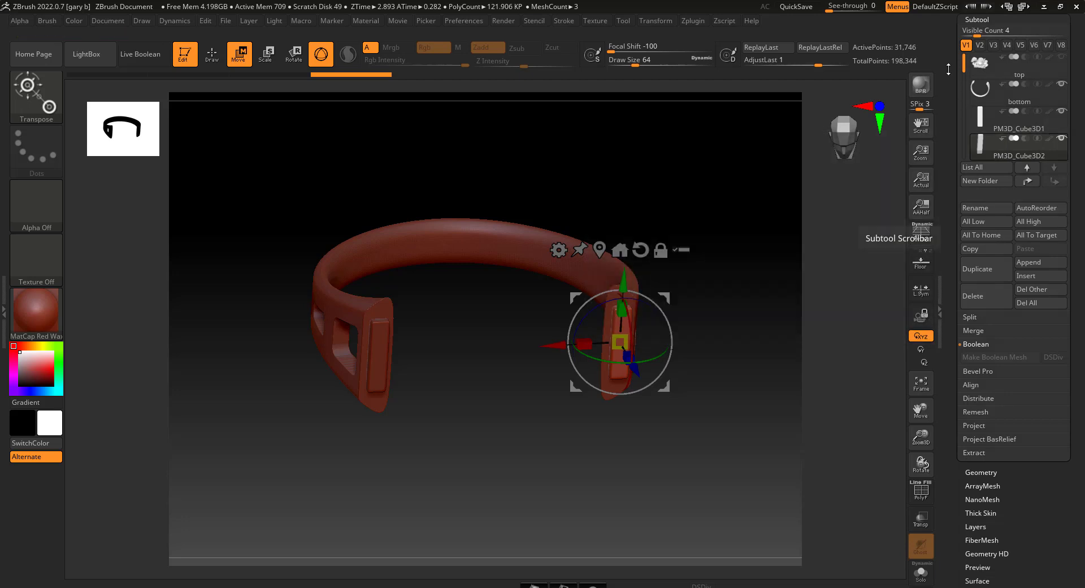
pyautogui.click(972, 269)
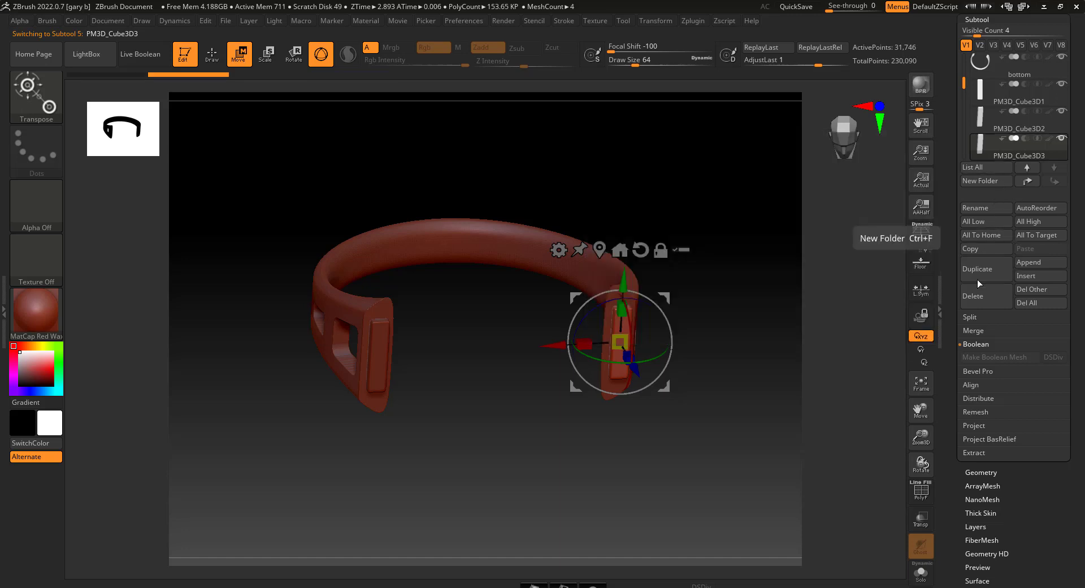
# Turn on the transparent ghost display and slightly resize the new bar copy against the original connector
pyautogui.click(922, 519)
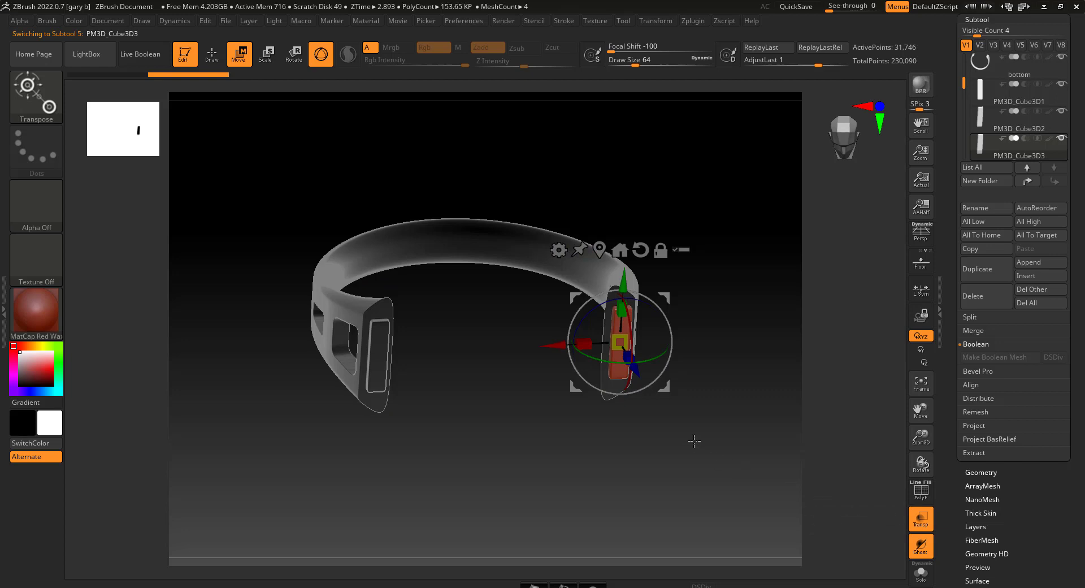
pyautogui.keyDown('alt'); pyautogui.moveTo(695, 441); pyautogui.dragTo(769, 550); pyautogui.keyUp('alt')
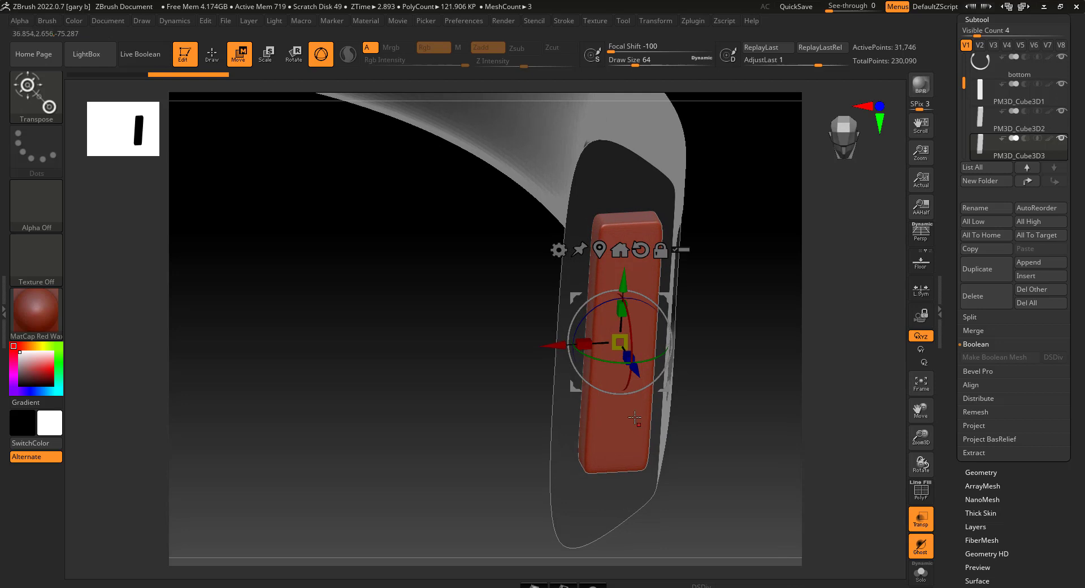
pyautogui.moveTo(620, 341); pyautogui.dragTo(620, 342)
pyautogui.moveTo(748, 412)
pyautogui.mouseDown()
pyautogui.moveTo(712, 409)
pyautogui.moveTo(750, 409)
pyautogui.mouseUp()
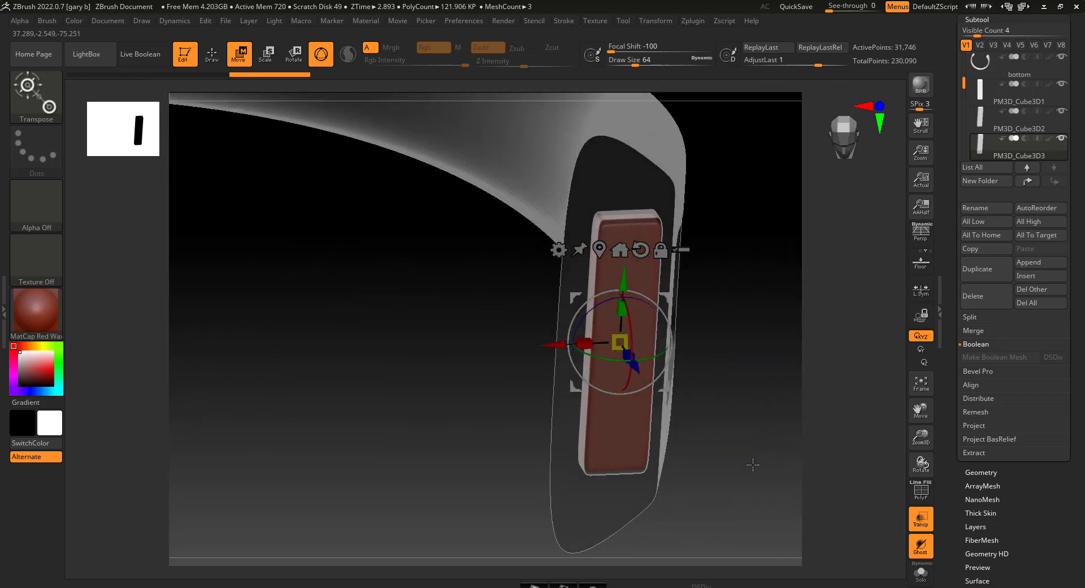
# Inspect the resized bar's fit at the cut face, undo the accidental rotation, and turn transparency off
pyautogui.moveTo(753, 464); pyautogui.dragTo(705, 448)
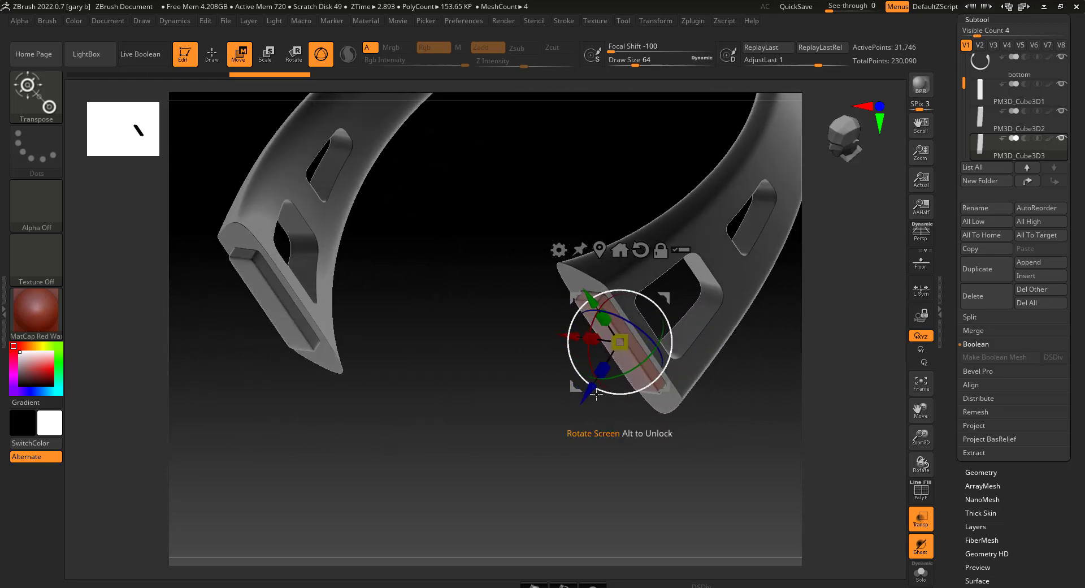
pyautogui.moveTo(597, 394); pyautogui.dragTo(589, 390)
pyautogui.hotkey('ctrl', 'z')
pyautogui.moveTo(582, 451); pyautogui.dragTo(615, 448)
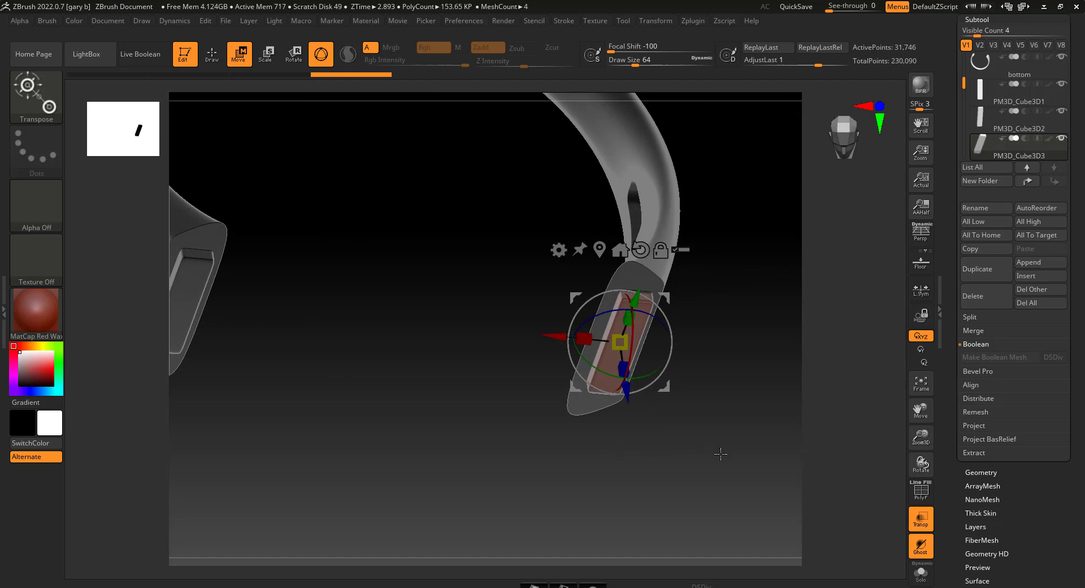
pyautogui.keyDown('alt'); pyautogui.moveTo(722, 455); pyautogui.dragTo(734, 255); pyautogui.keyUp('alt')
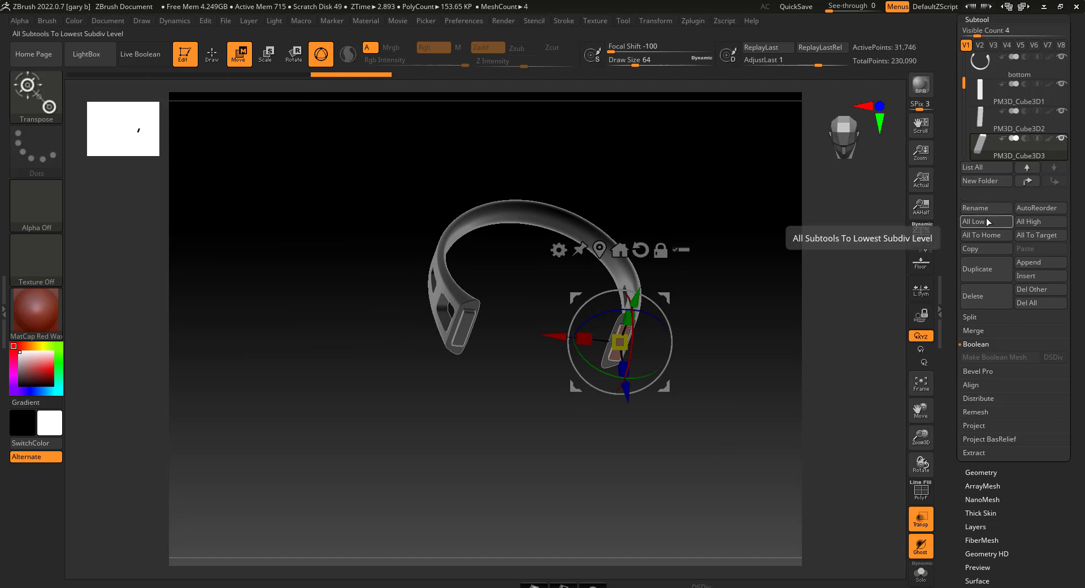
pyautogui.click(920, 522)
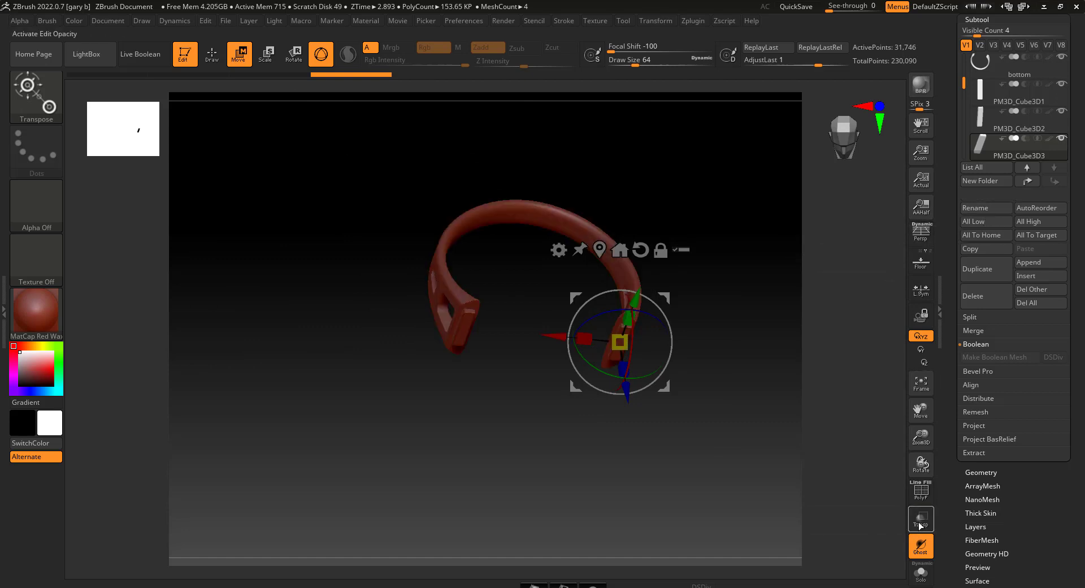
pyautogui.moveTo(786, 396); pyautogui.dragTo(779, 370)
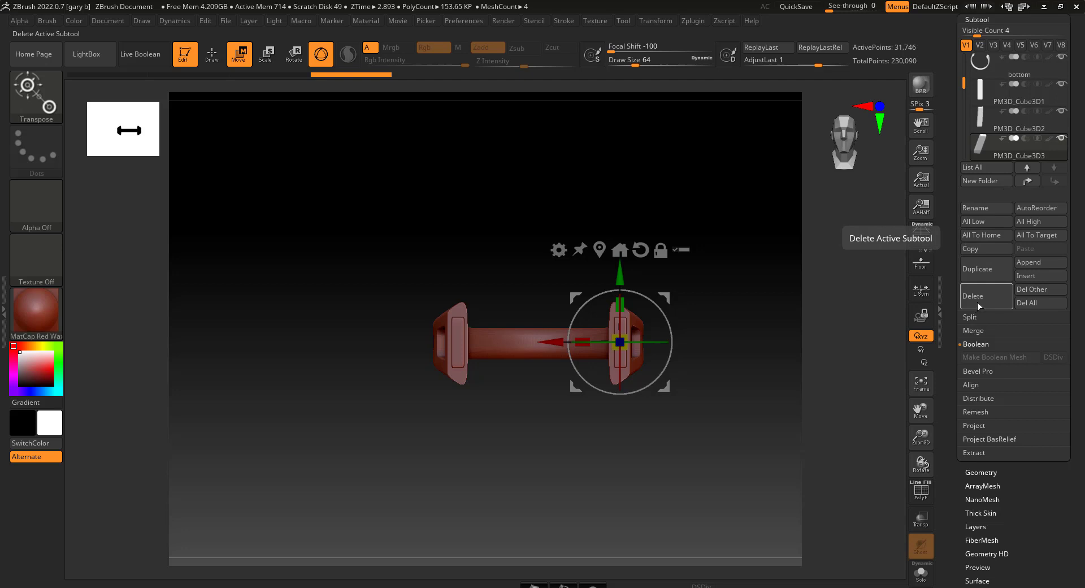
# Duplicate the resized bar, mirror the copy along X onto the opposite cut face, and centre the gizmo on it
pyautogui.click(983, 273)
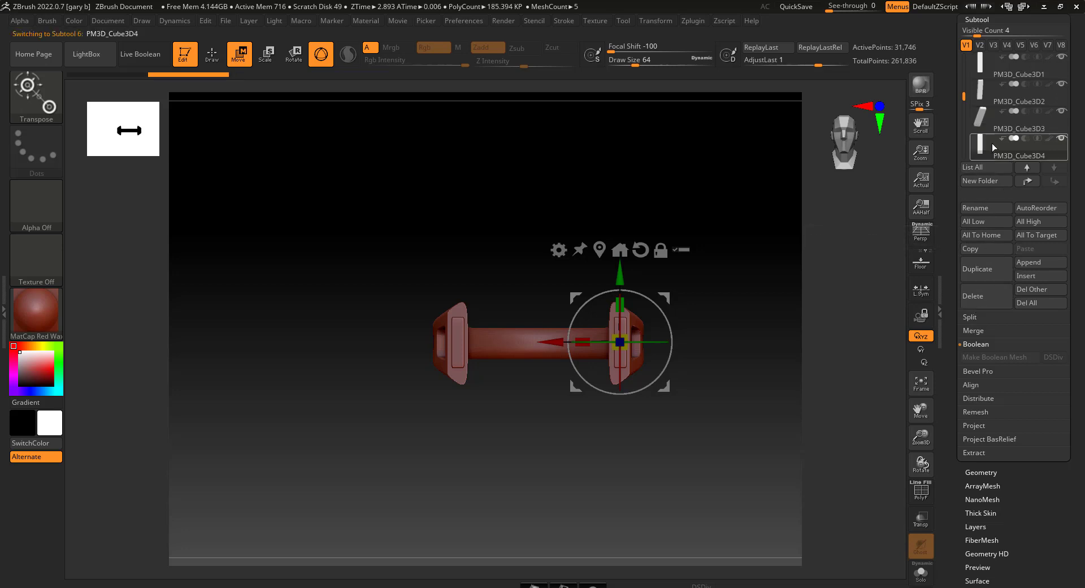
pyautogui.moveTo(992, 145)
pyautogui.scroll(-5, 961, 492)
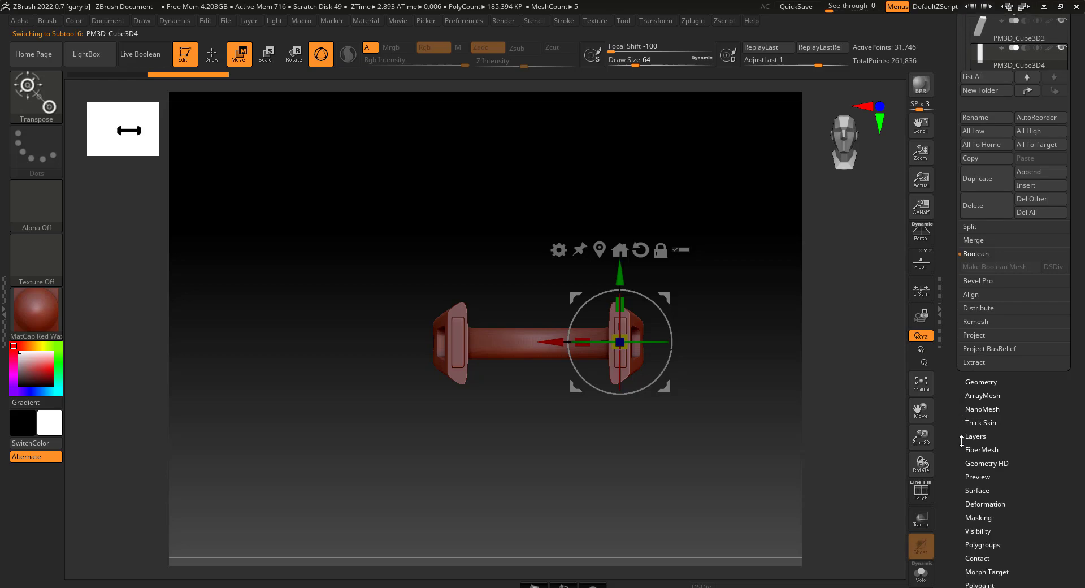
pyautogui.click(982, 499)
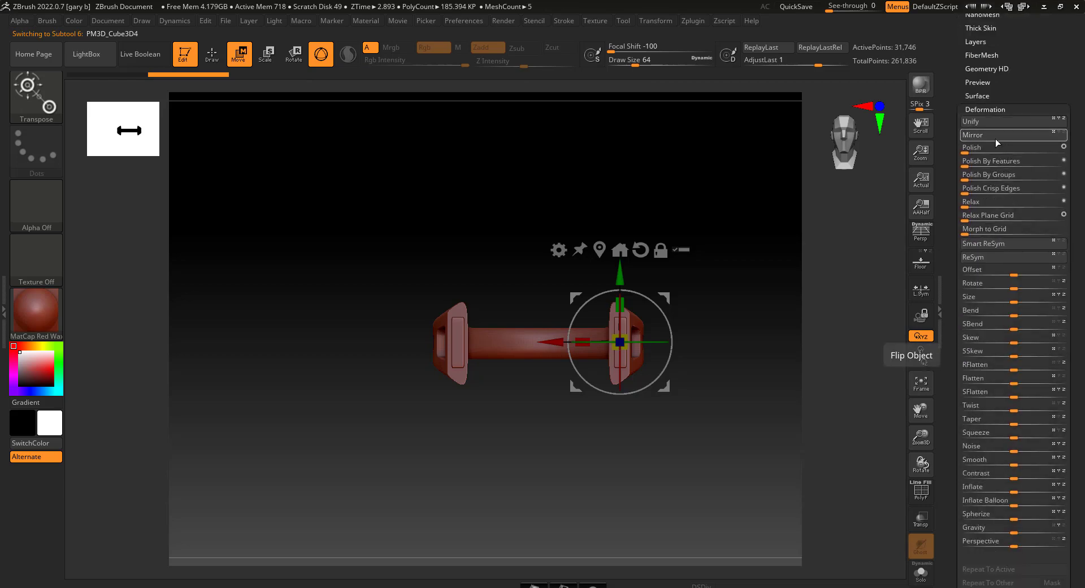
pyautogui.scroll(10, 952, 227)
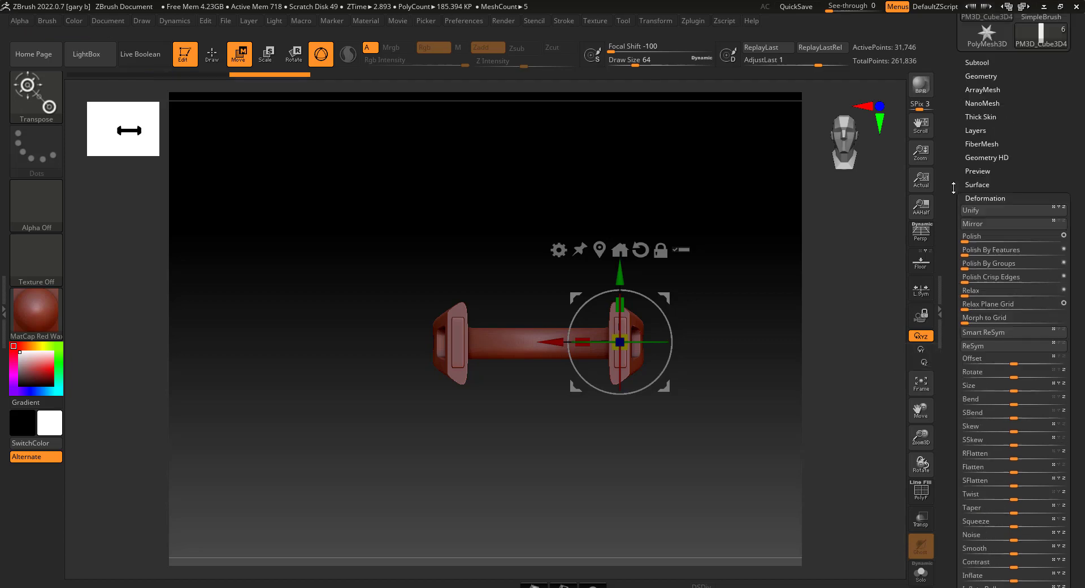
pyautogui.click(977, 233)
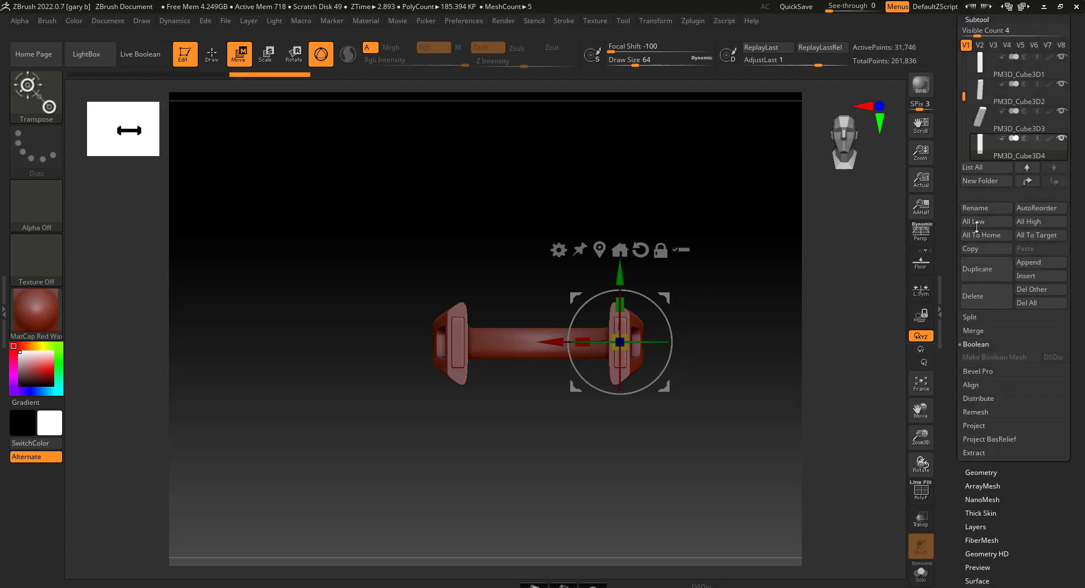
pyautogui.click(619, 250)
pyautogui.moveTo(632, 255); pyautogui.dragTo(645, 275)
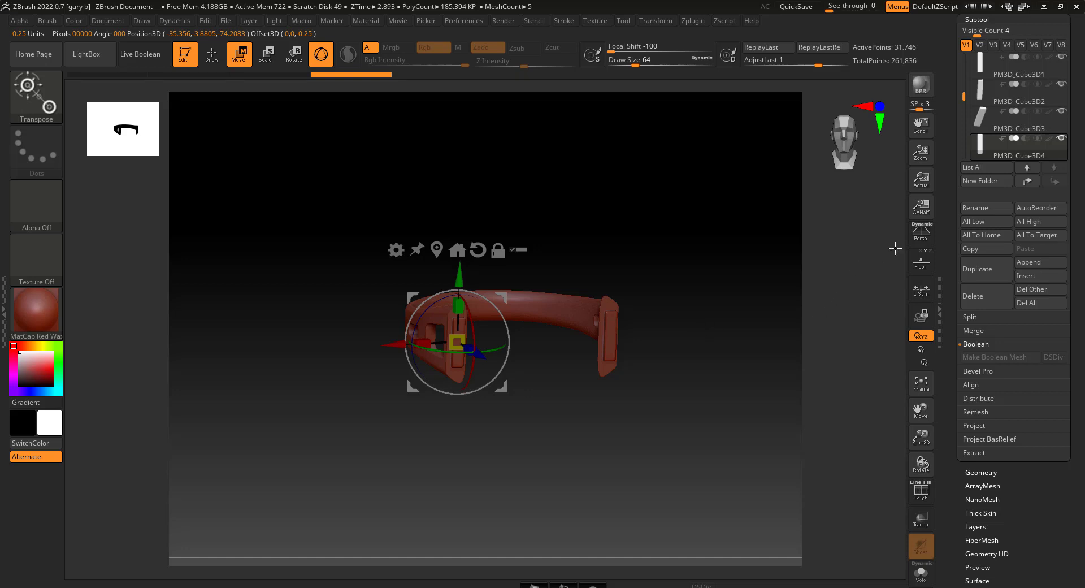
# Merge the bottom subtool down with PM3D_Cube3D1 and PM3D_Cube3D2, allowing the non-undoable operation until restart, and hide the remaining bars
pyautogui.moveTo(979, 151)
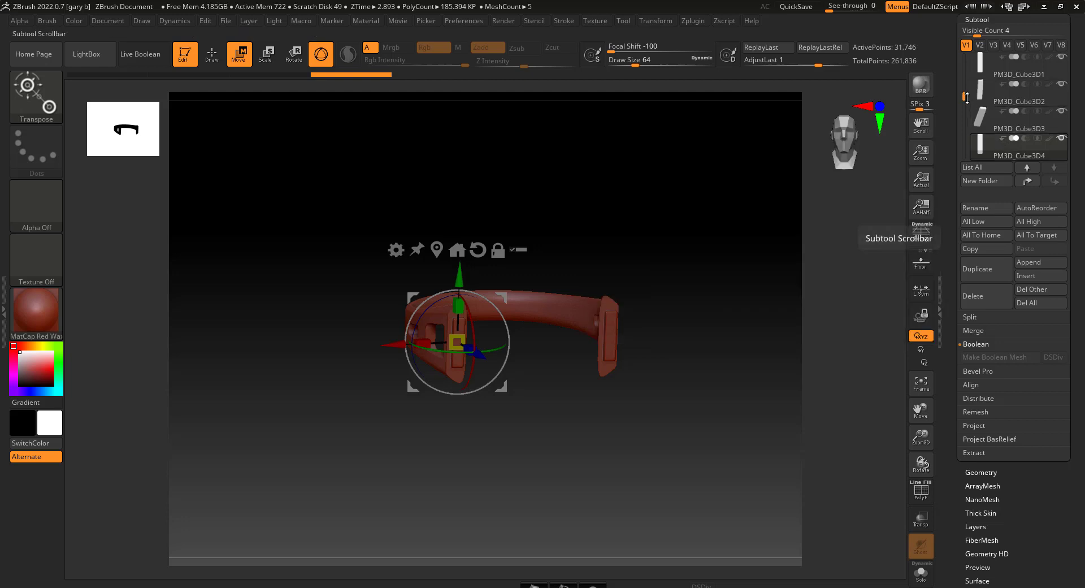
pyautogui.moveTo(968, 80); pyautogui.dragTo(968, 65)
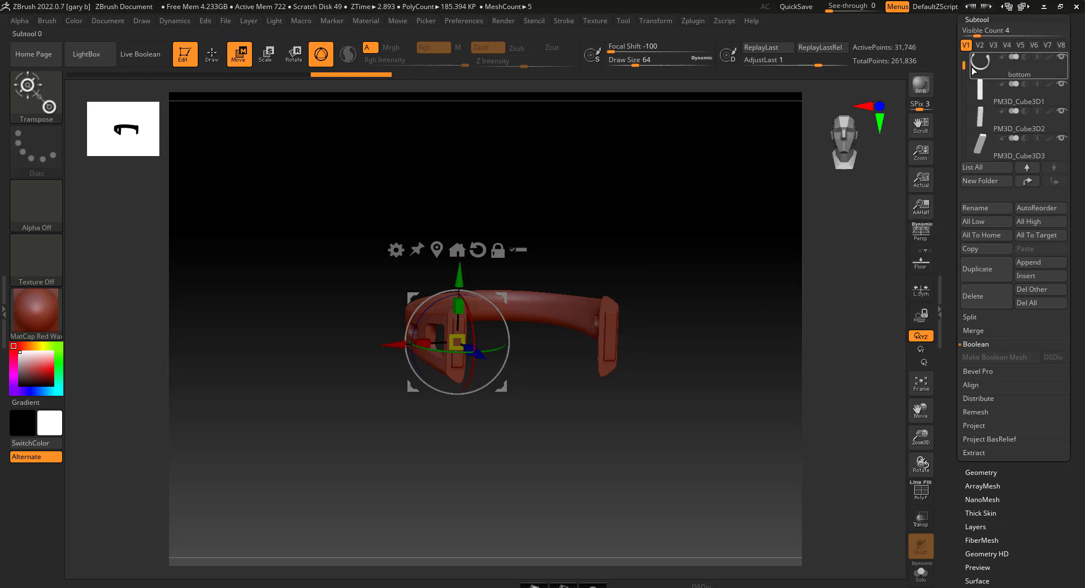
pyautogui.click(982, 71)
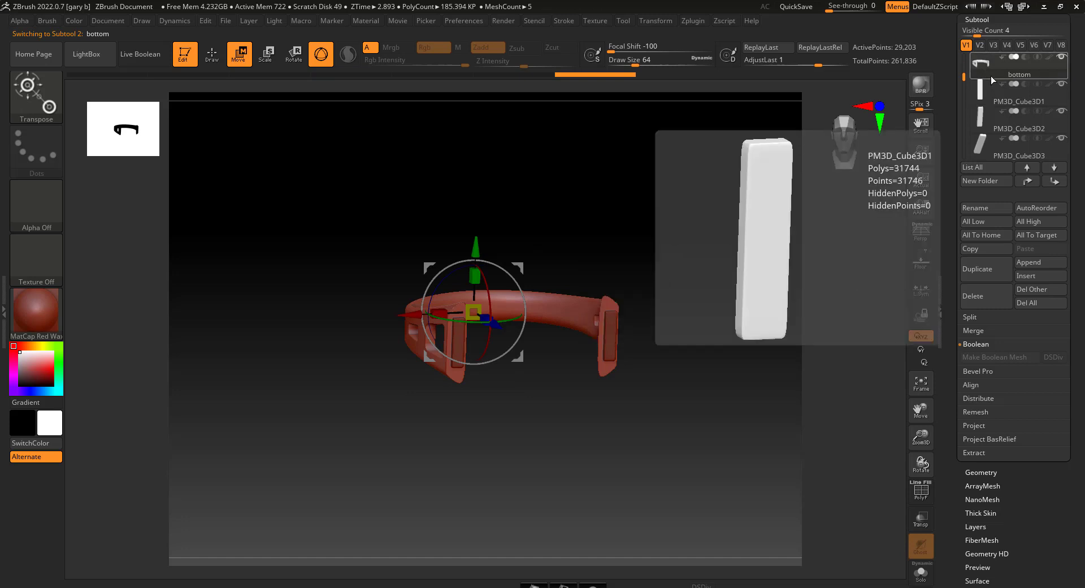
pyautogui.moveTo(996, 84)
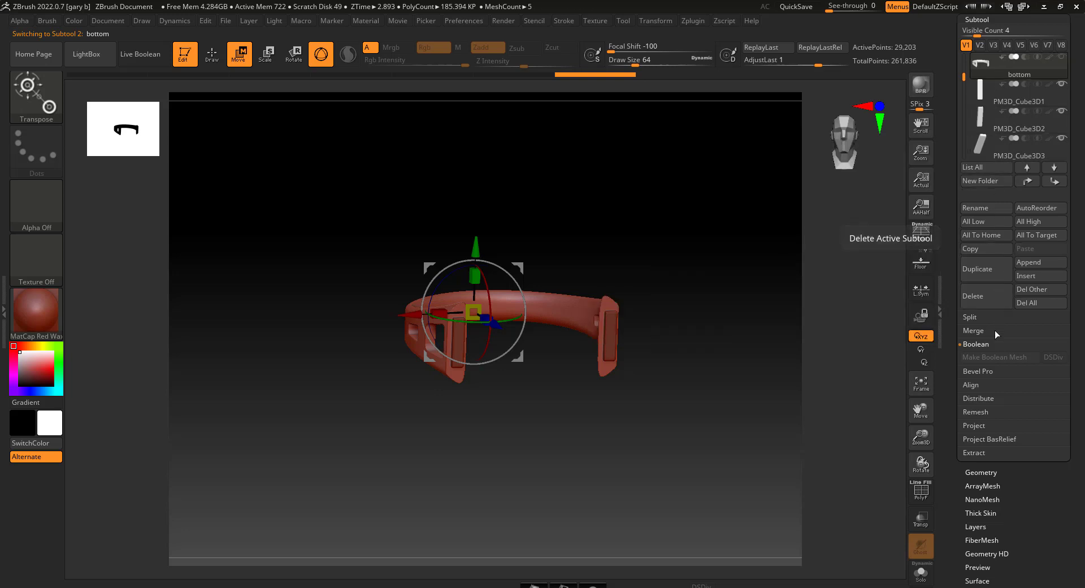
pyautogui.click(989, 331)
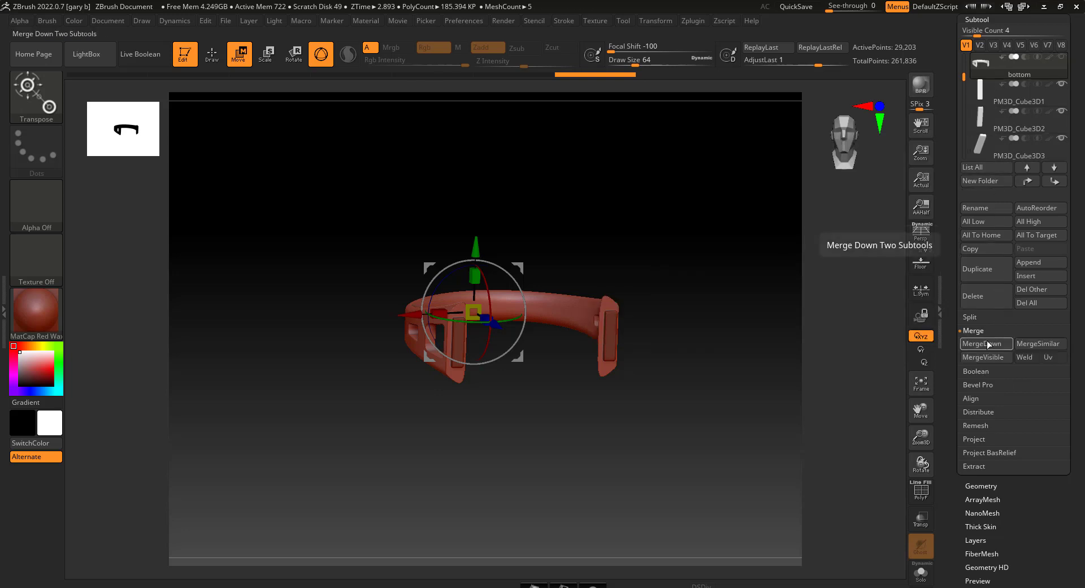
pyautogui.click(987, 342)
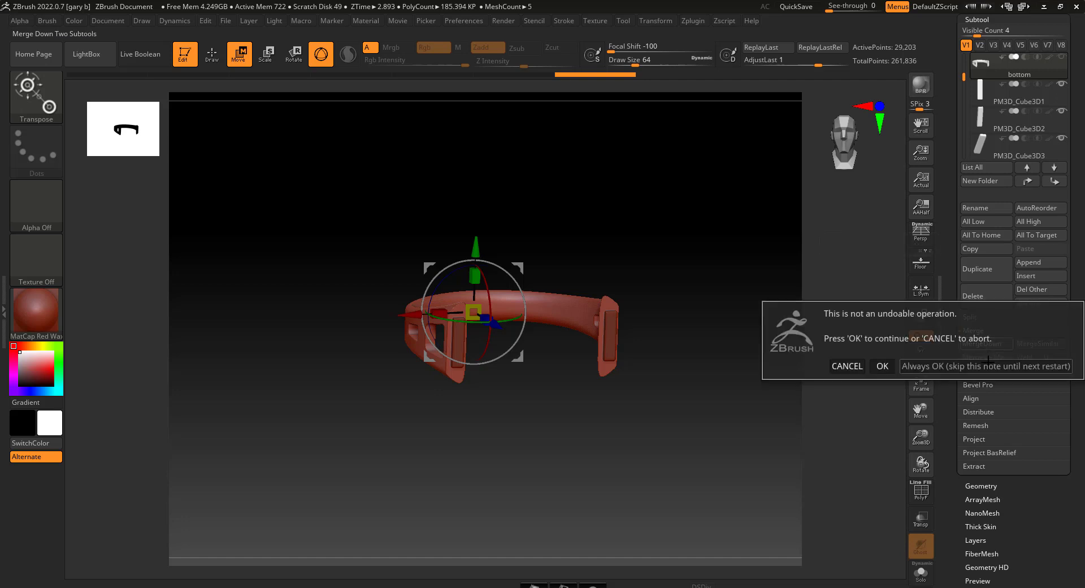
pyautogui.click(989, 365)
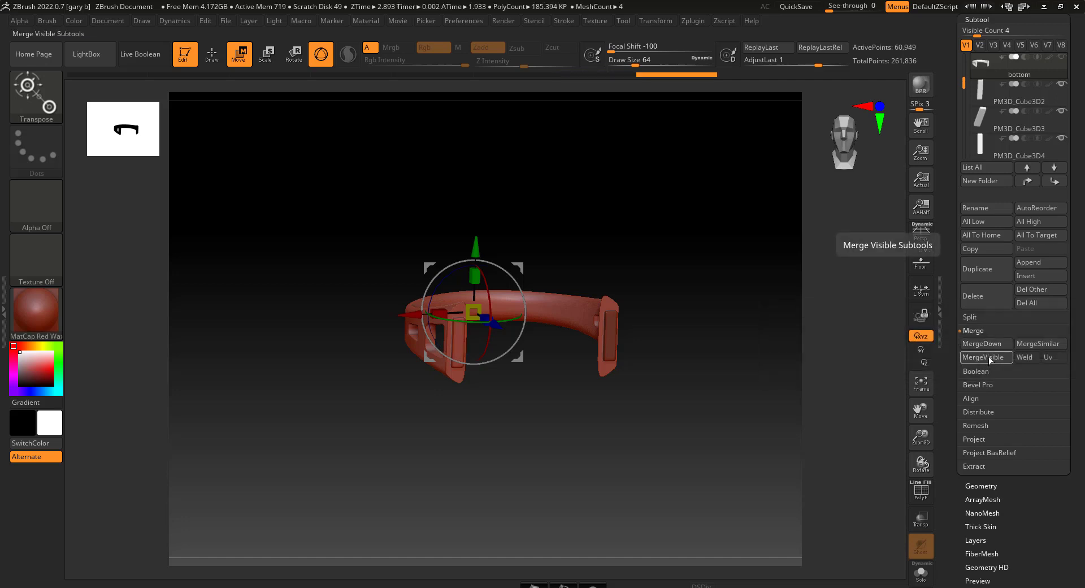
pyautogui.click(987, 344)
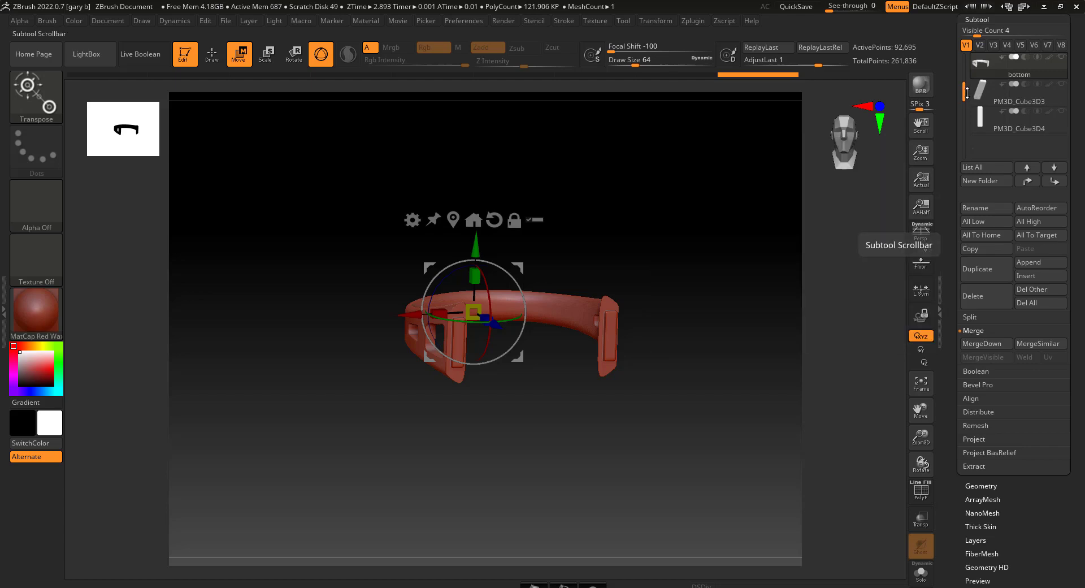
# Export the bottom subtool as STL over the existing bottom.stl in the motor folder, using the Selected, bin and Magics options
pyautogui.moveTo(967, 92); pyautogui.dragTo(972, 75)
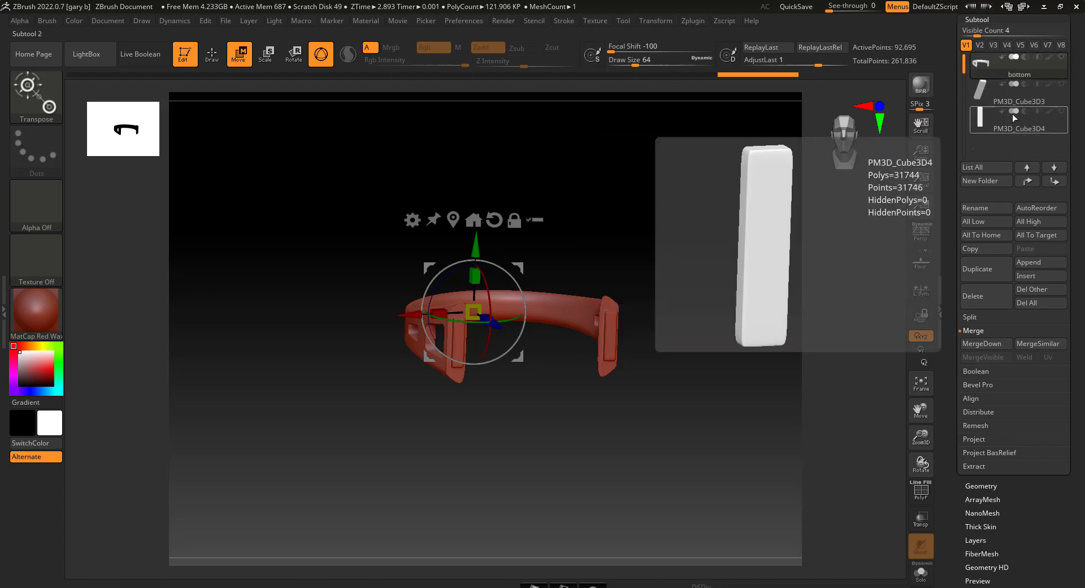
pyautogui.click(1015, 72)
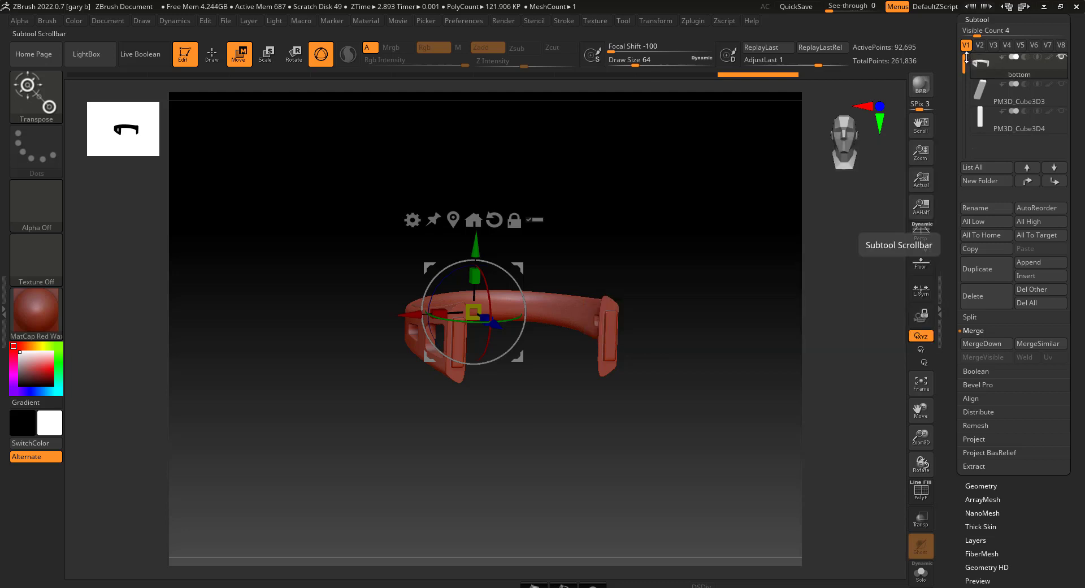
pyautogui.moveTo(963, 63); pyautogui.dragTo(967, 52)
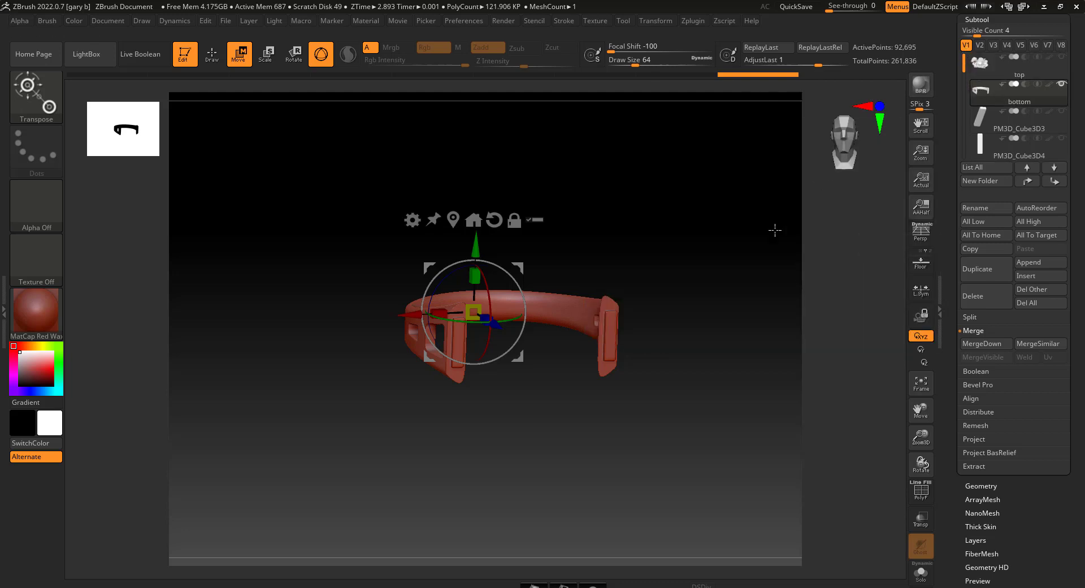
pyautogui.moveTo(774, 234); pyautogui.dragTo(769, 235)
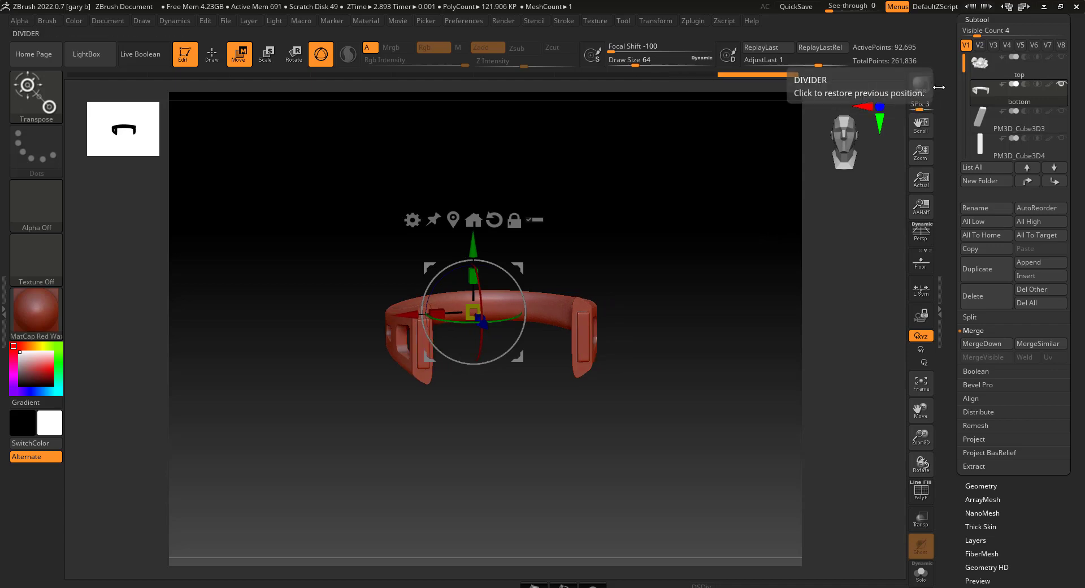
pyautogui.moveTo(959, 26); pyautogui.dragTo(960, 241)
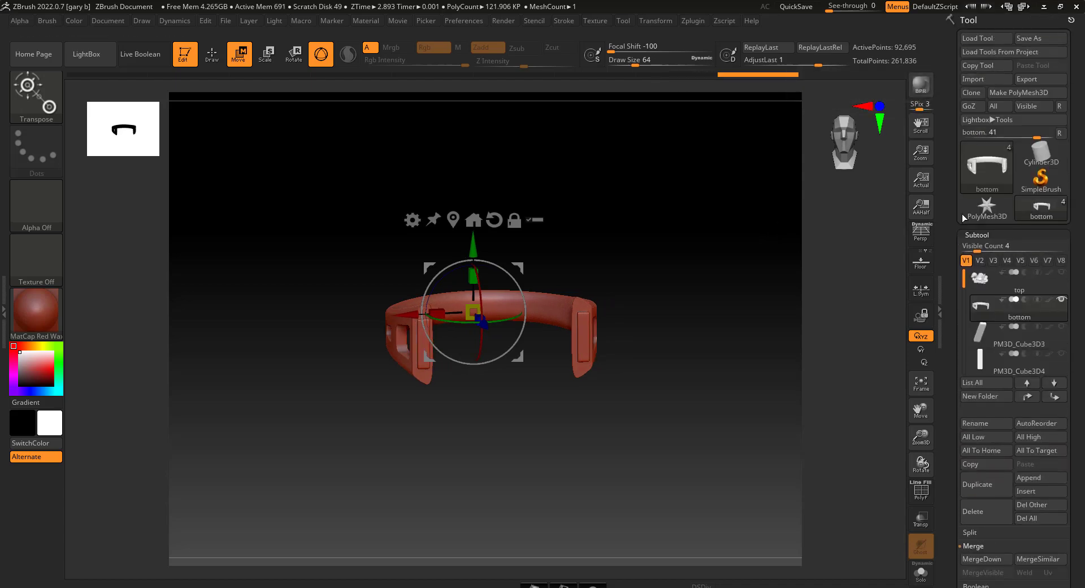
pyautogui.click(1026, 79)
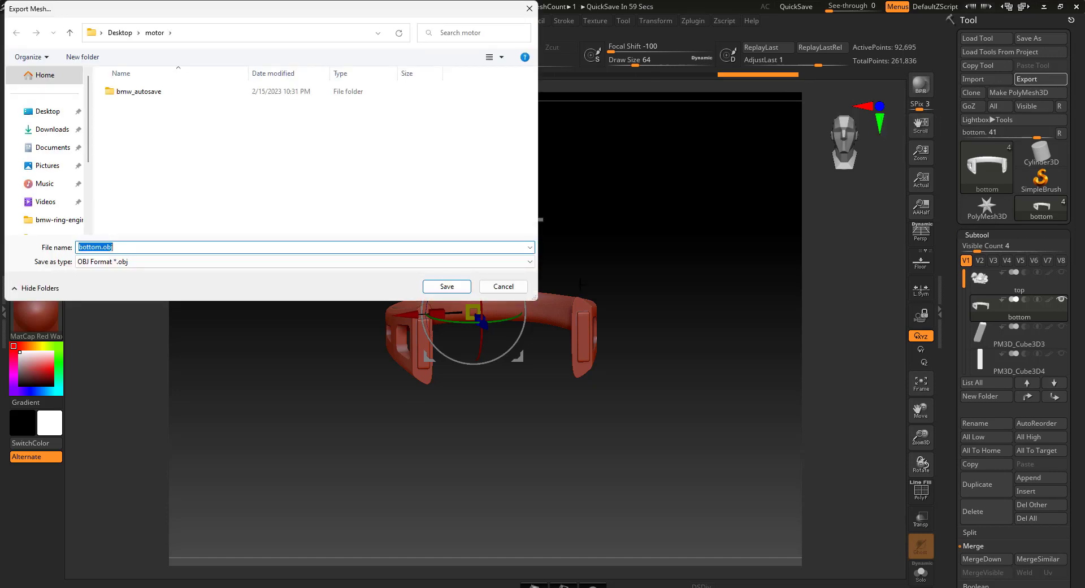
pyautogui.click(512, 262)
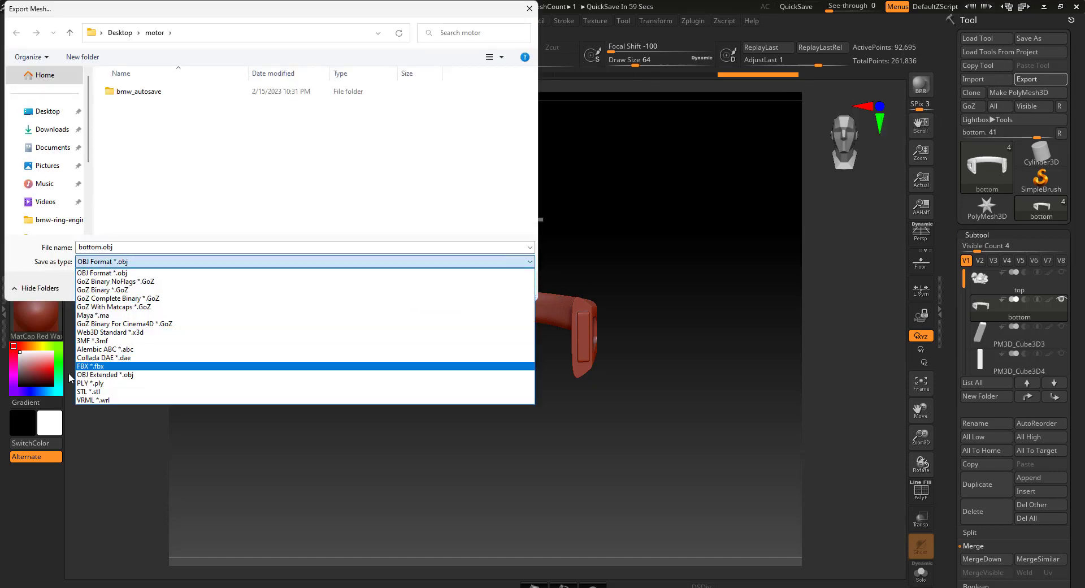
pyautogui.click(86, 391)
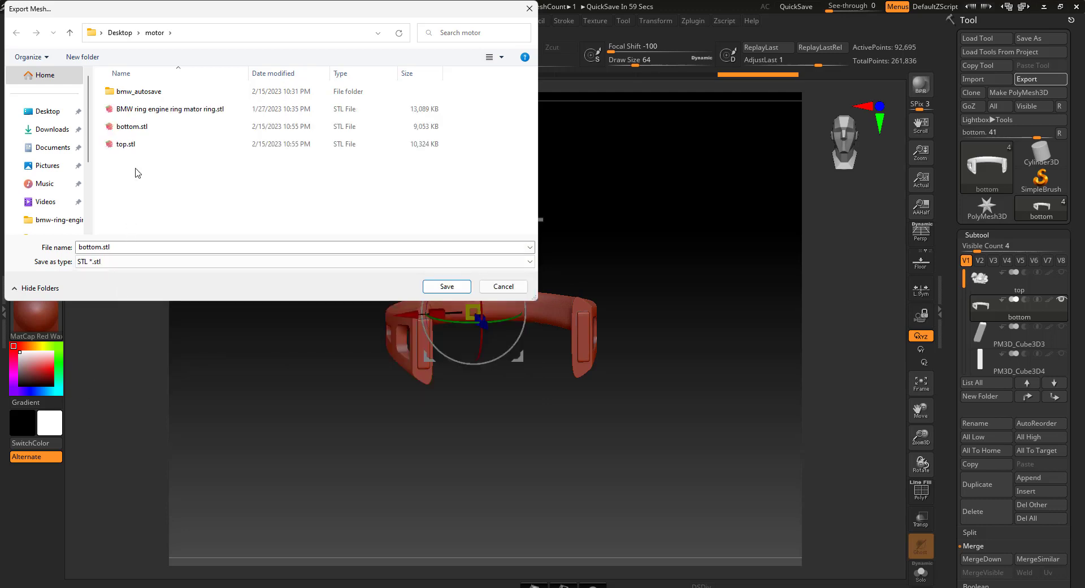
pyautogui.click(134, 130)
pyautogui.click(446, 286)
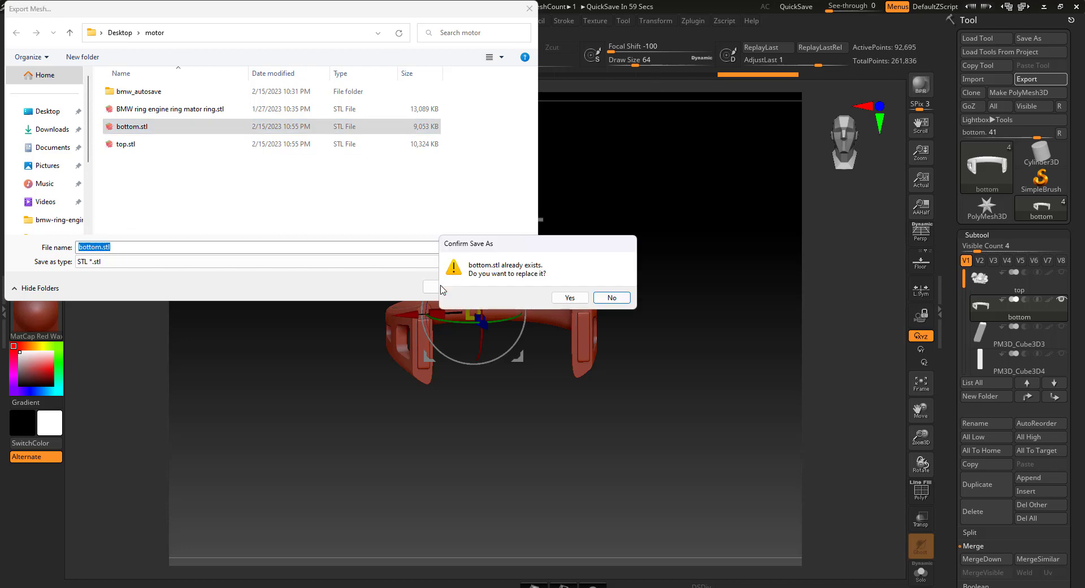
pyautogui.click(570, 298)
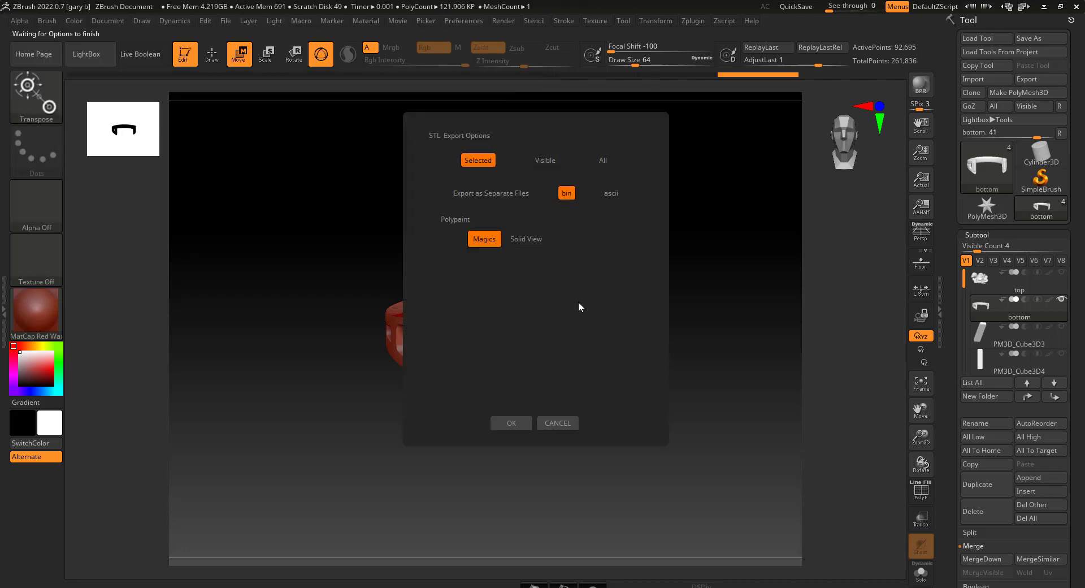
pyautogui.click(520, 426)
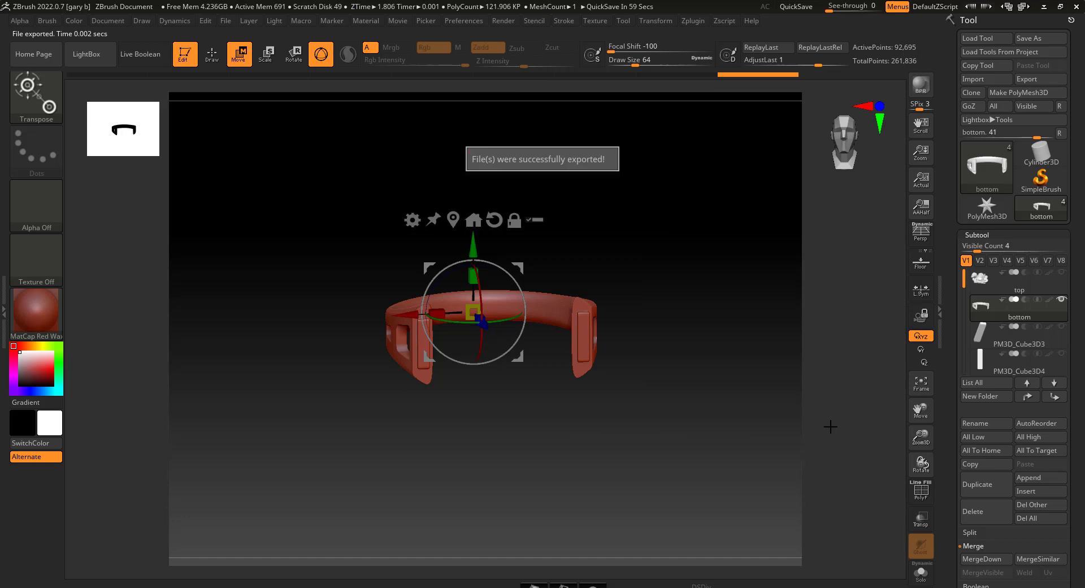
# Hide the bottom subtool and make the top subtool active and visible
pyautogui.moveTo(1064, 304)
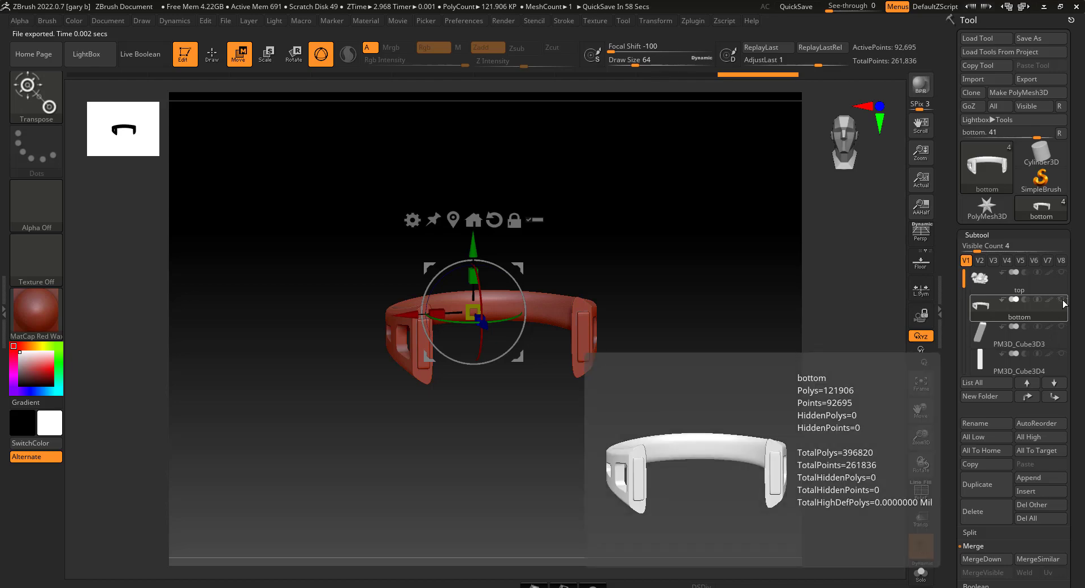
pyautogui.moveTo(1045, 281)
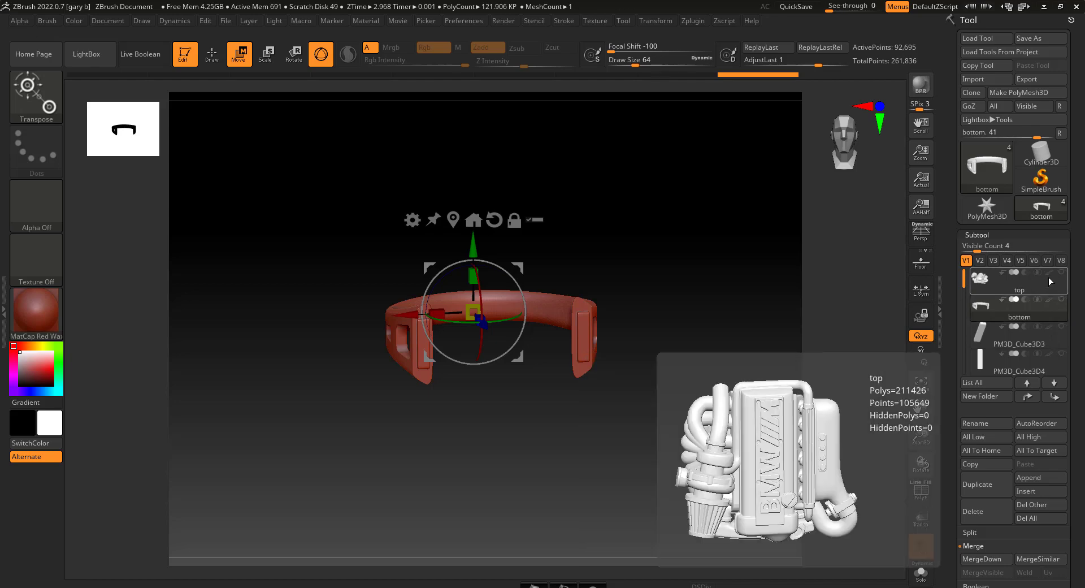
pyautogui.click(1063, 273)
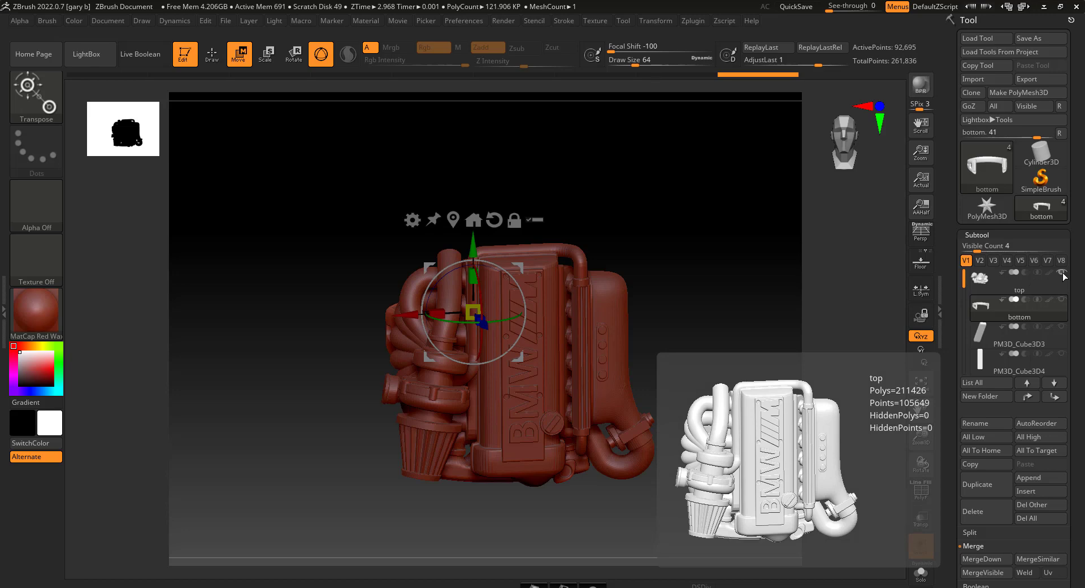
pyautogui.click(1063, 274)
pyautogui.click(1035, 284)
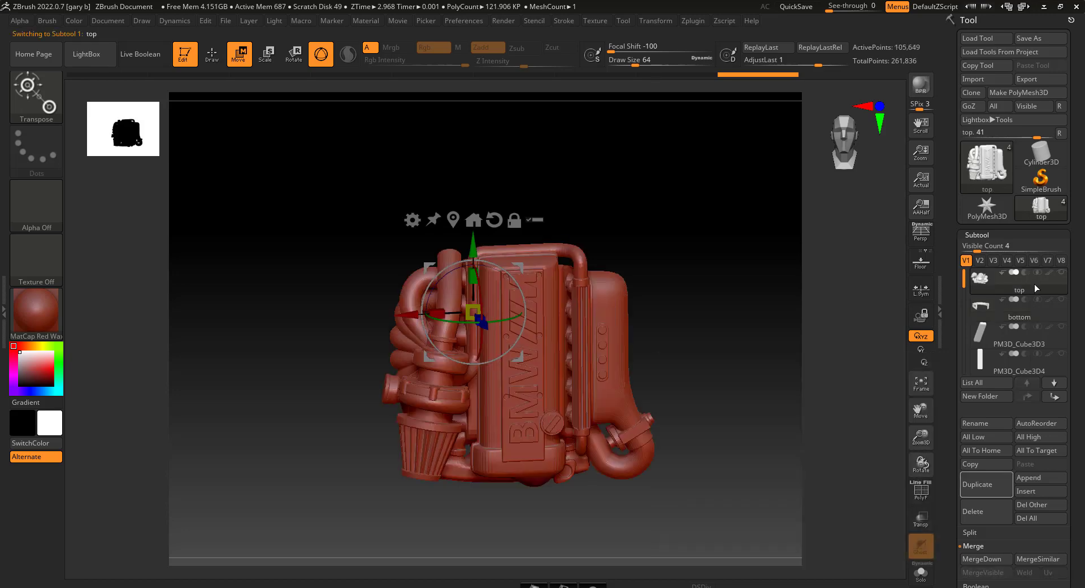
pyautogui.moveTo(1020, 355)
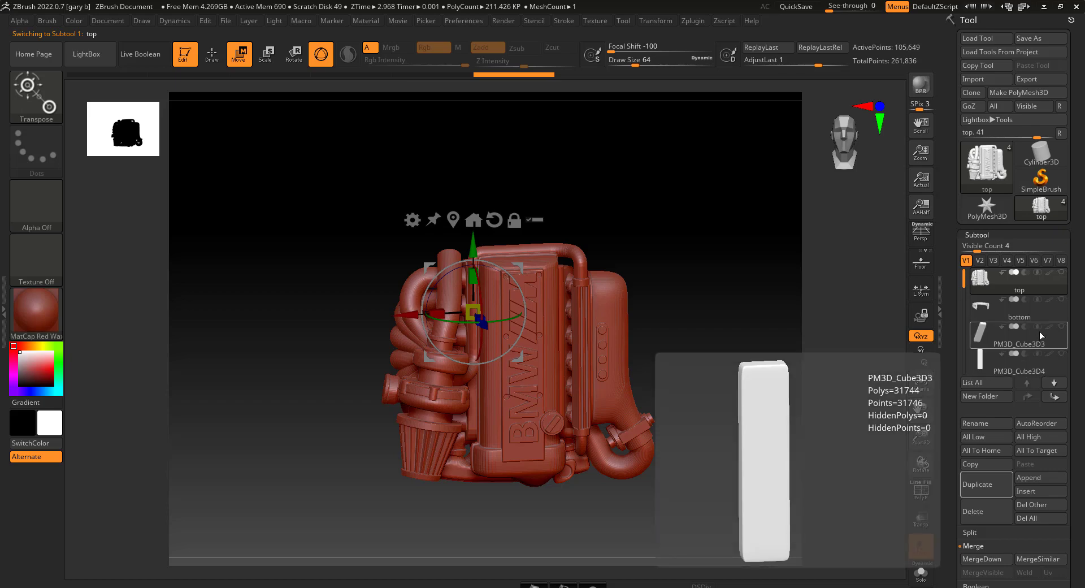
pyautogui.moveTo(1057, 278)
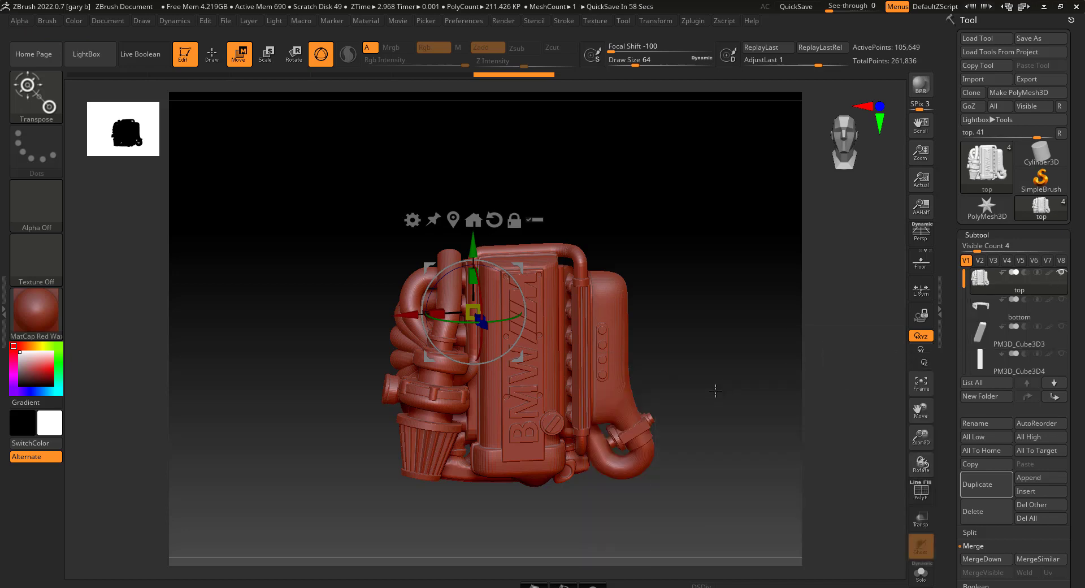
# Select the PM3D_Cube3D3 bar at the engine's cut face and merge it down with PM3D_Cube3D4
pyautogui.moveTo(715, 390); pyautogui.dragTo(704, 236)
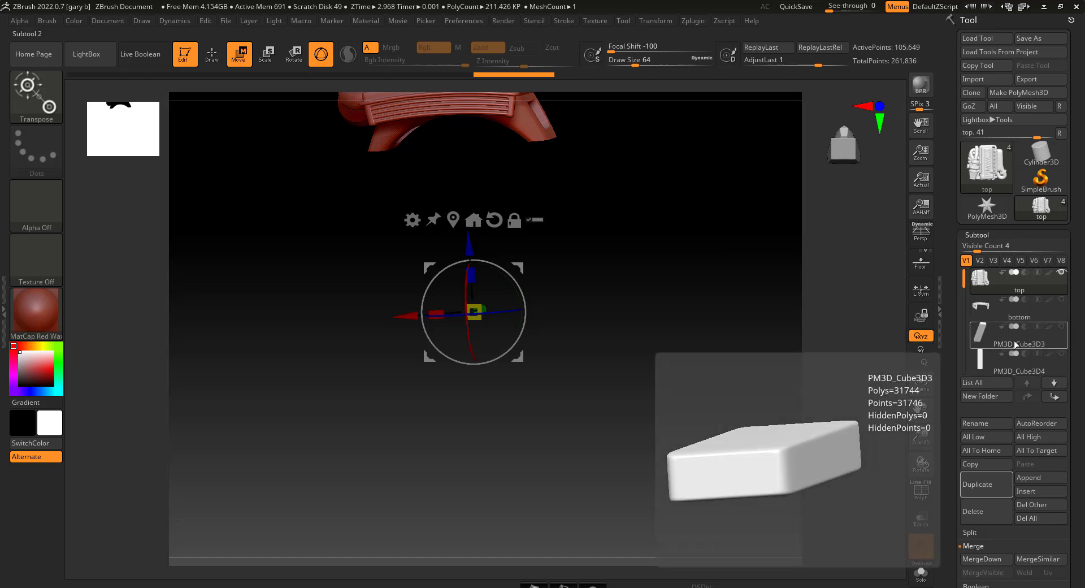
pyautogui.moveTo(775, 337); pyautogui.dragTo(838, 332)
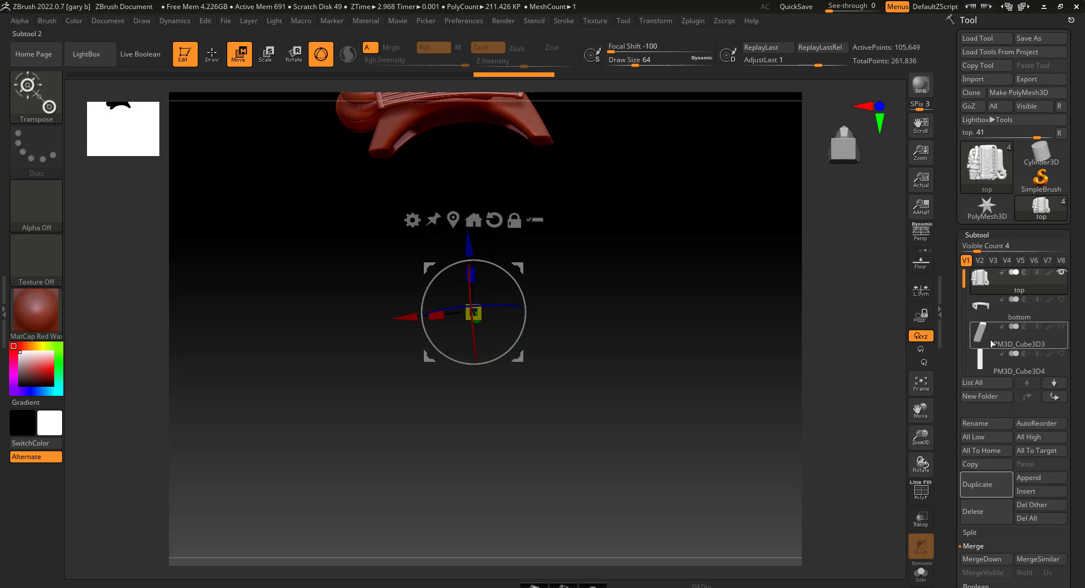
pyautogui.click(990, 339)
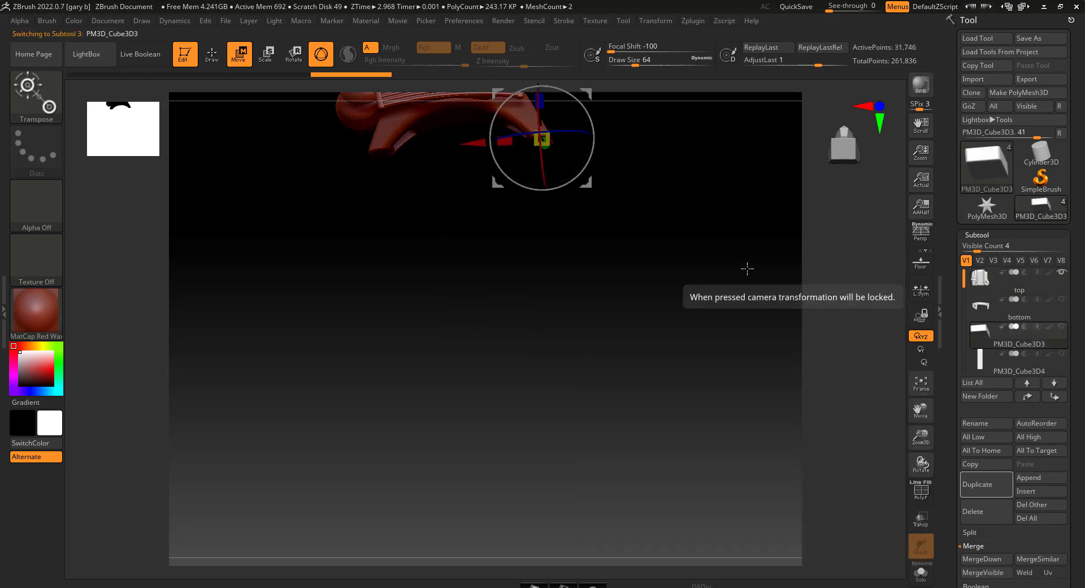
pyautogui.keyDown('alt'); pyautogui.moveTo(668, 262); pyautogui.dragTo(682, 386); pyautogui.keyUp('alt')
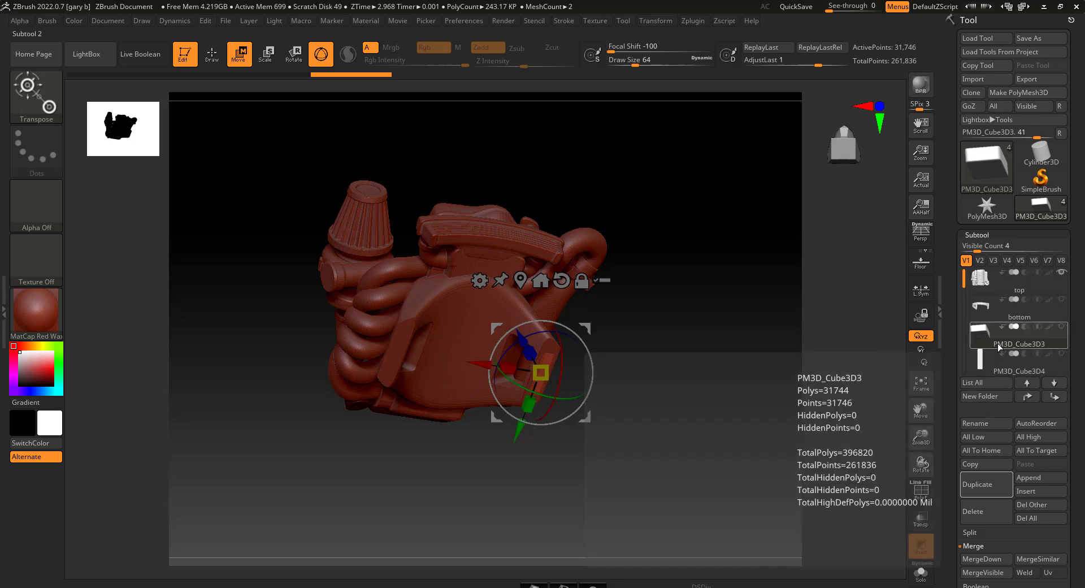
pyautogui.click(989, 559)
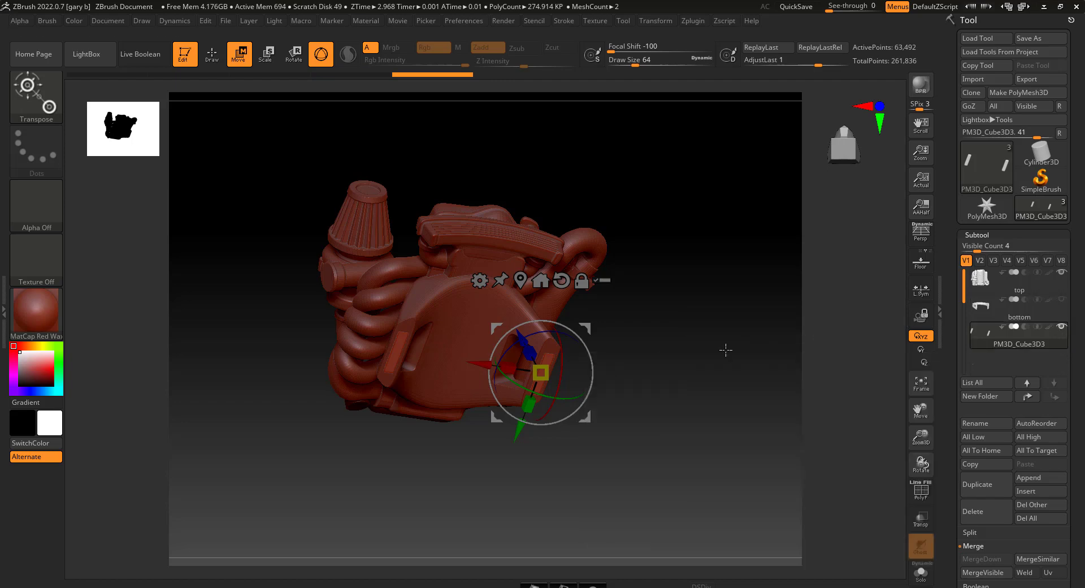
# Turn on Live Boolean, set the merged PM3D_Cube3D3 bars to subtract from top, and inspect the recesses in both cut faces
pyautogui.moveTo(726, 350); pyautogui.dragTo(717, 379)
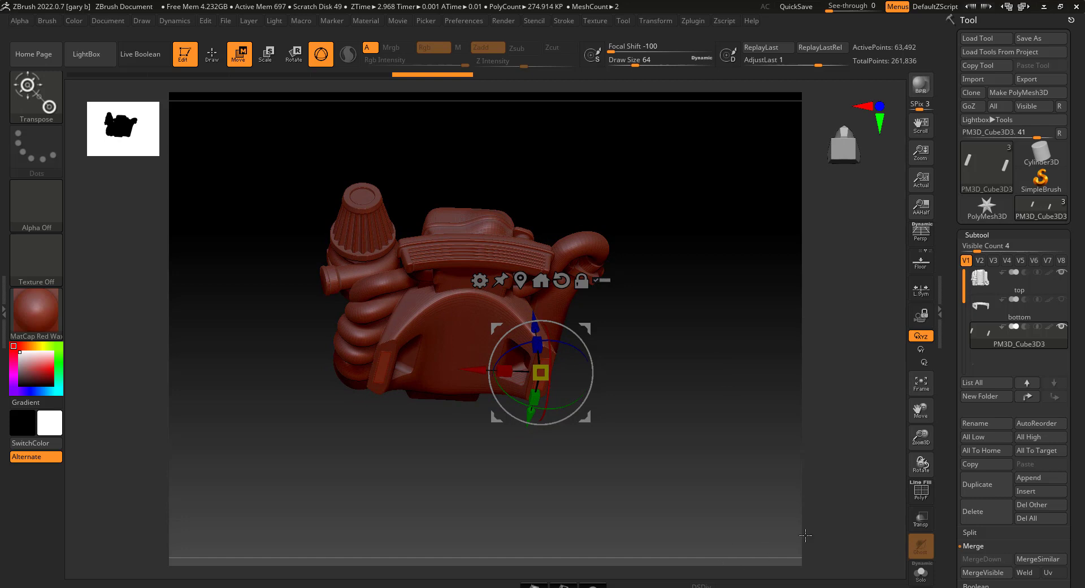
pyautogui.click(139, 61)
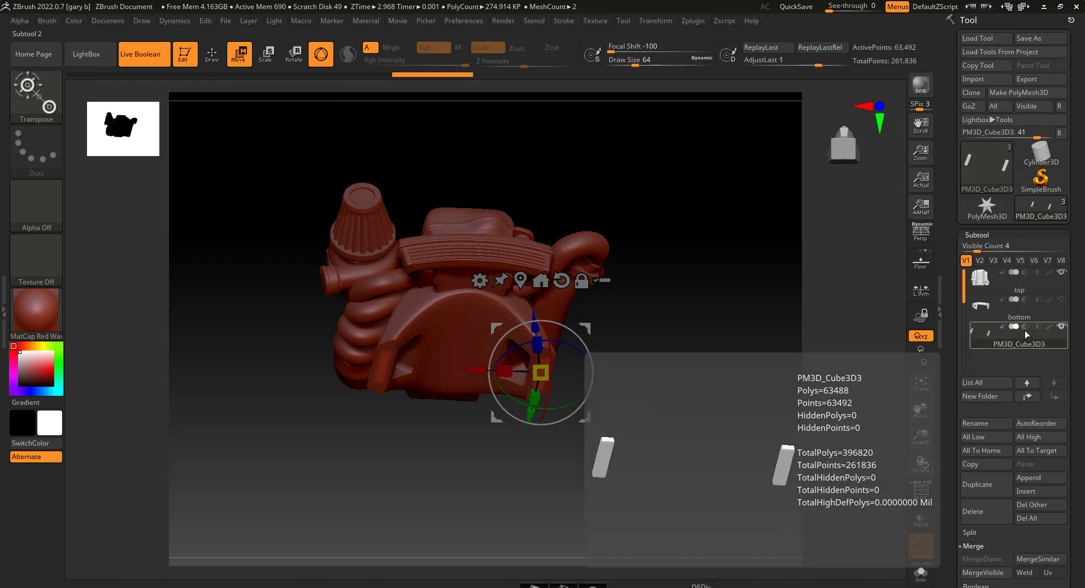
pyautogui.click(1025, 328)
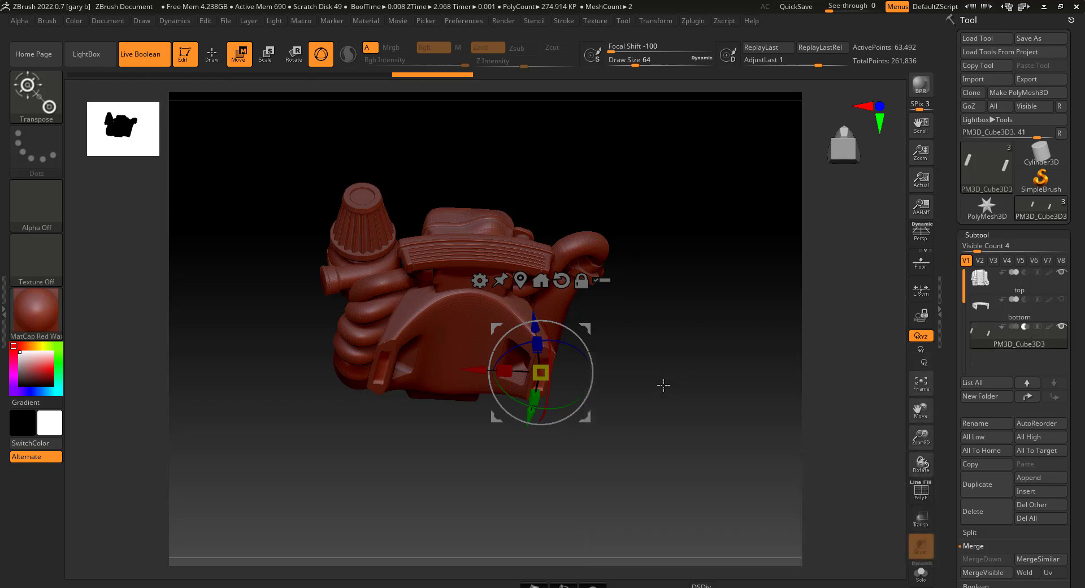
pyautogui.moveTo(667, 384); pyautogui.dragTo(723, 459)
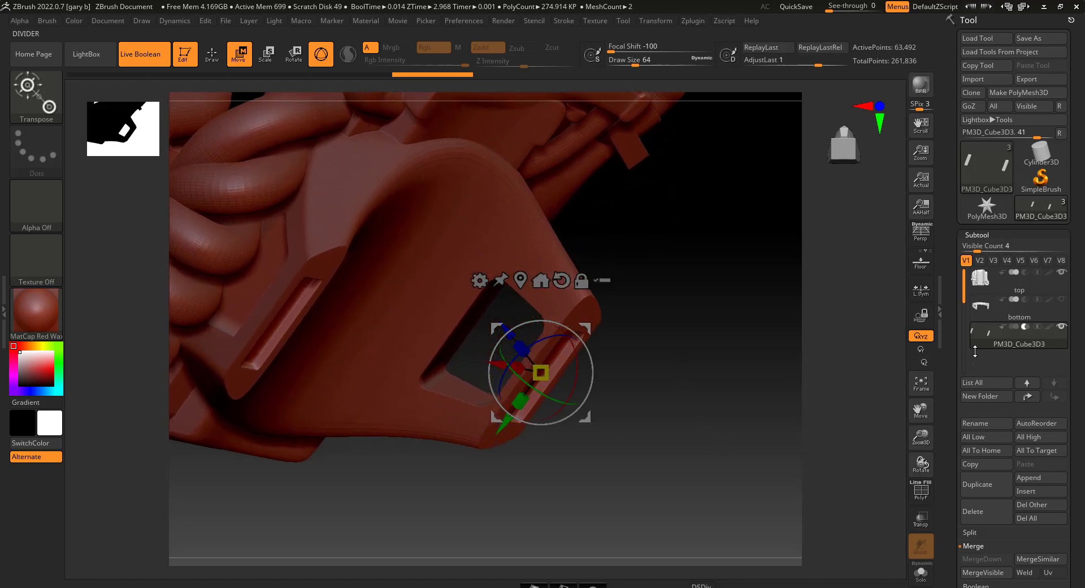
pyautogui.moveTo(1063, 331)
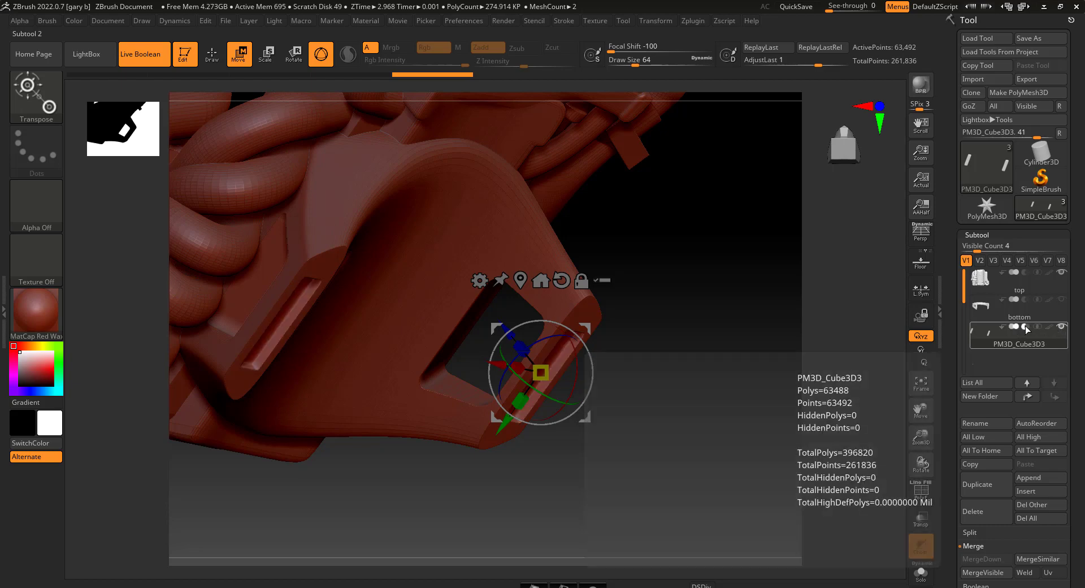
pyautogui.moveTo(696, 348); pyautogui.dragTo(655, 433)
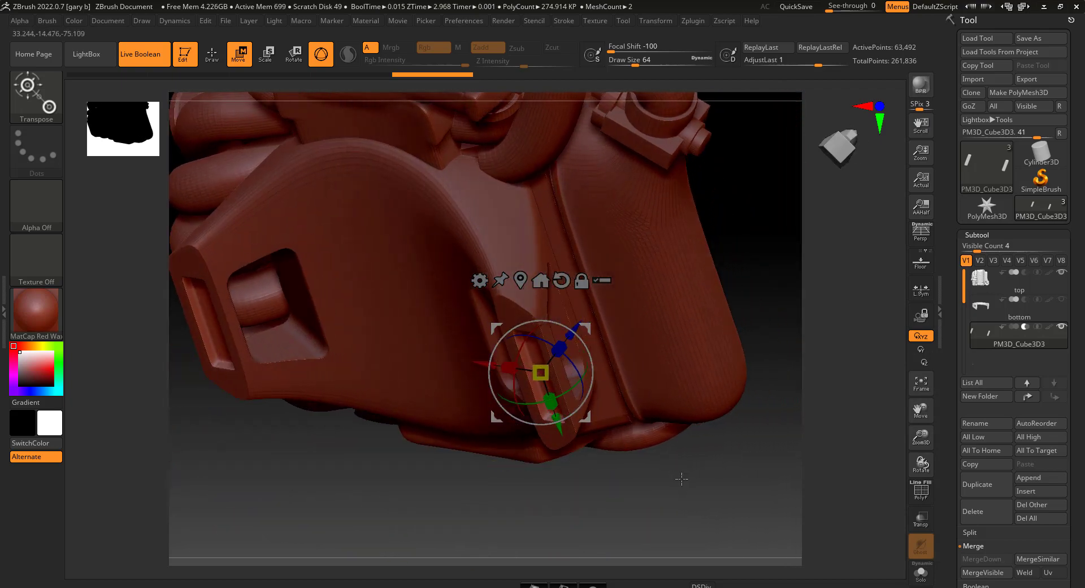
pyautogui.keyDown('alt'); pyautogui.moveTo(682, 478); pyautogui.dragTo(674, 267); pyautogui.keyUp('alt')
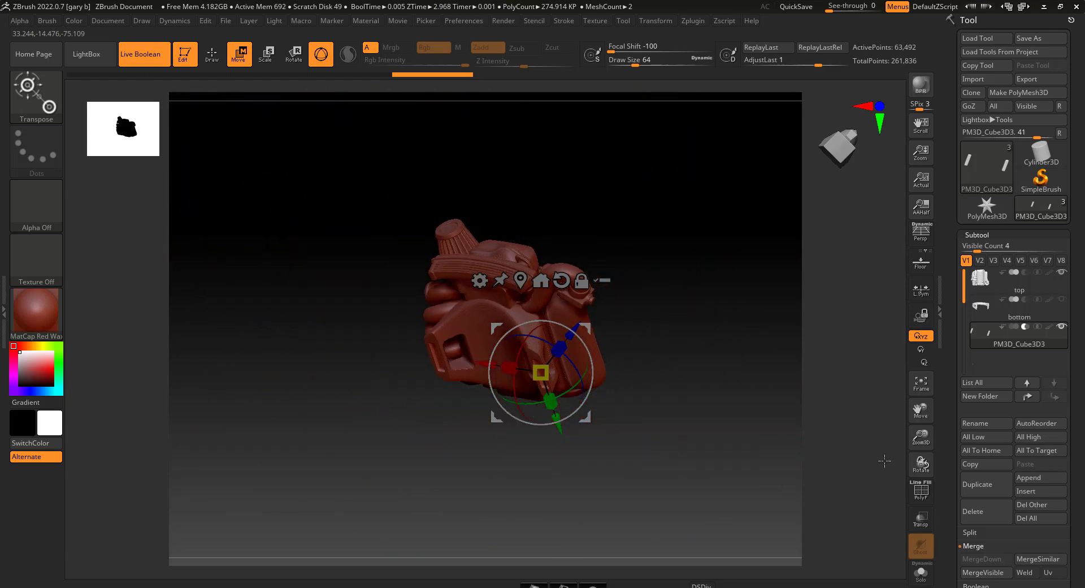
# Make a Boolean mesh from the visible top part and the subtracted bars
pyautogui.moveTo(946, 476); pyautogui.dragTo(940, 378)
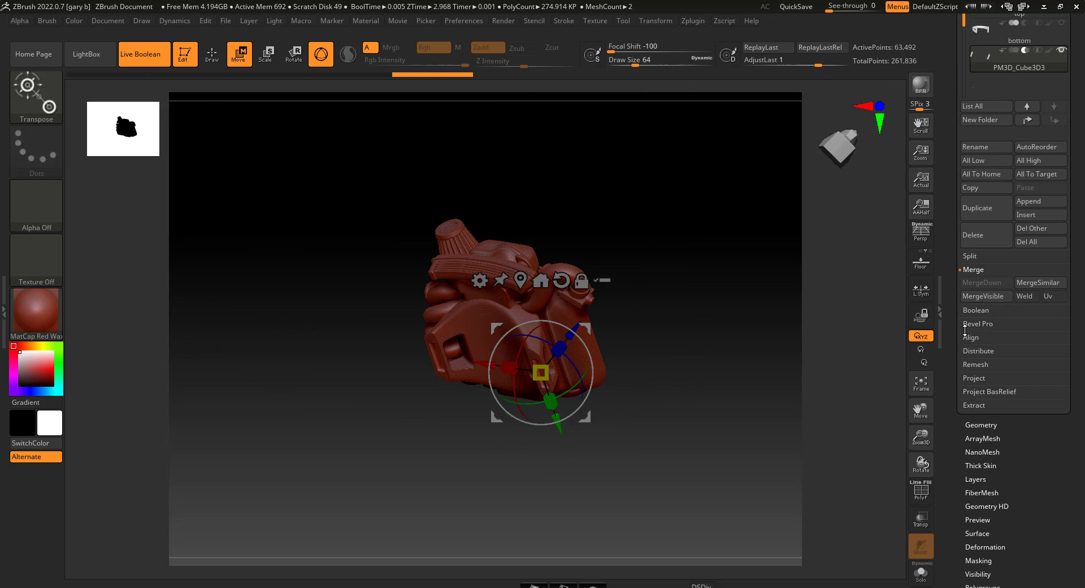
pyautogui.click(975, 310)
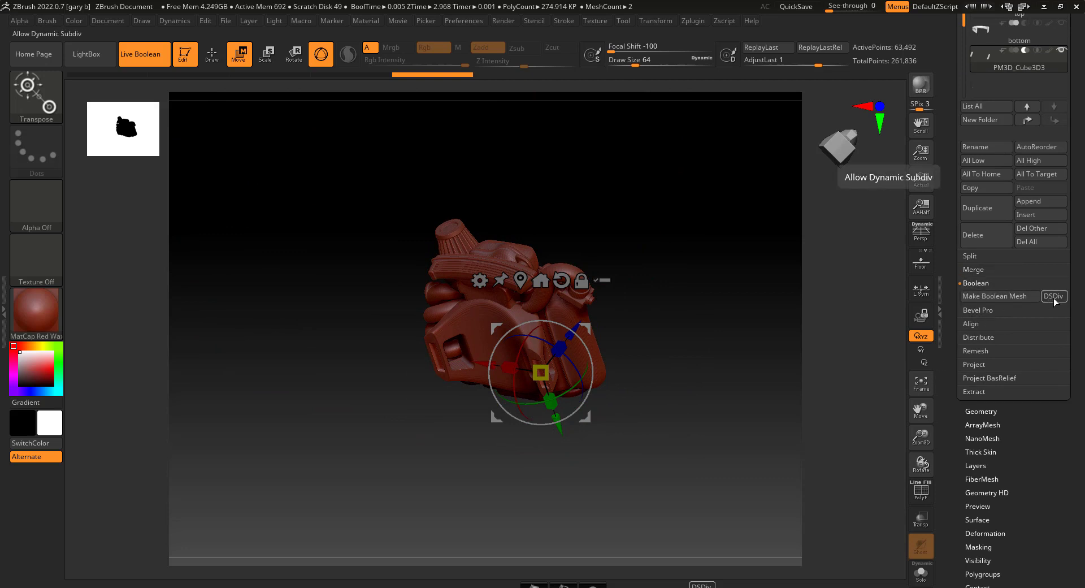
pyautogui.click(1015, 297)
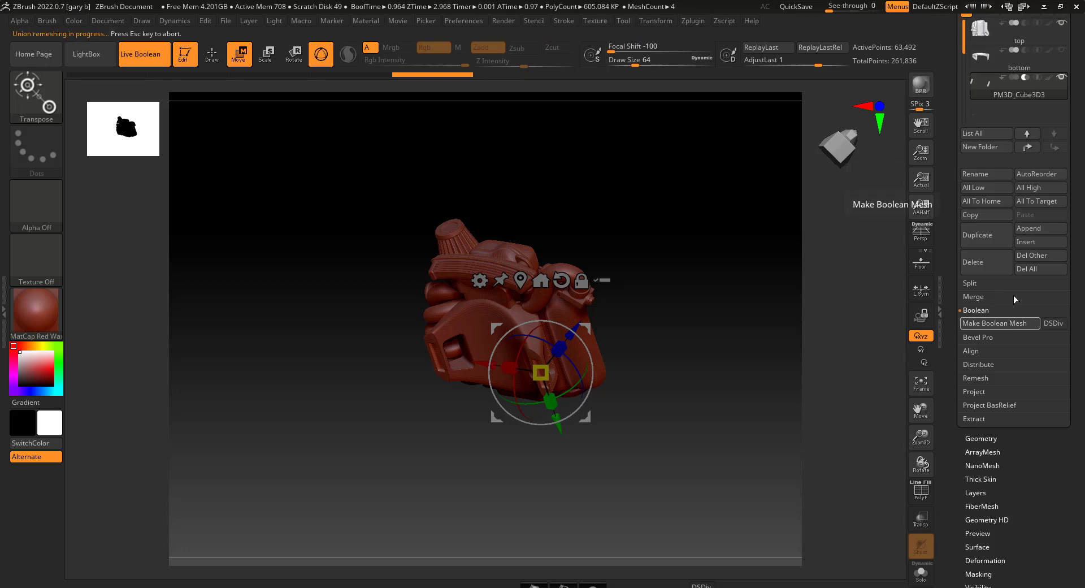
# Switch the active tool to UMesh_top, item 49
pyautogui.moveTo(950, 229); pyautogui.dragTo(945, 503)
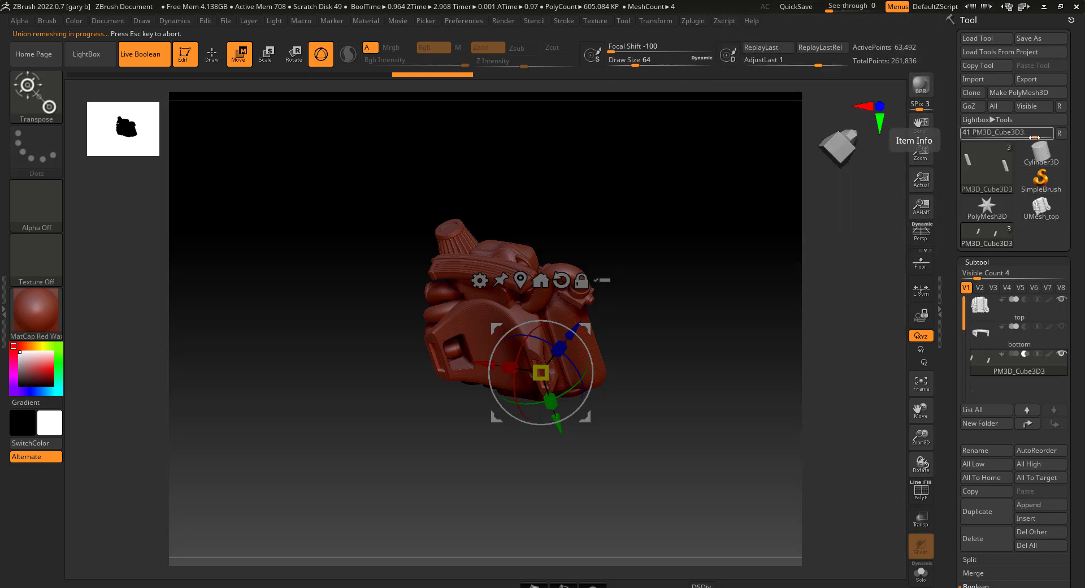
pyautogui.moveTo(1035, 137); pyautogui.dragTo(1049, 136)
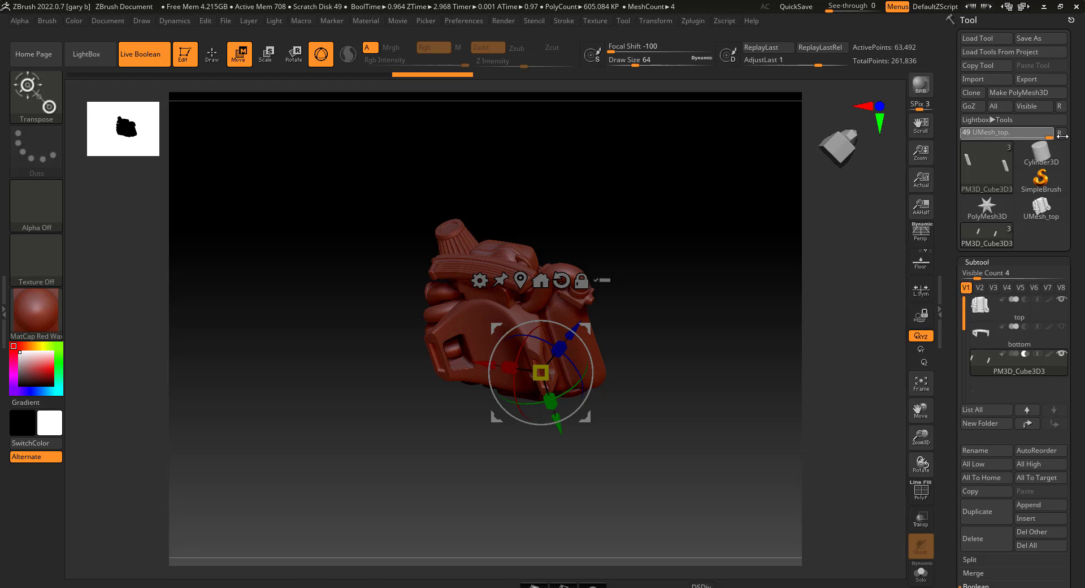
pyautogui.moveTo(1063, 136); pyautogui.dragTo(1063, 136)
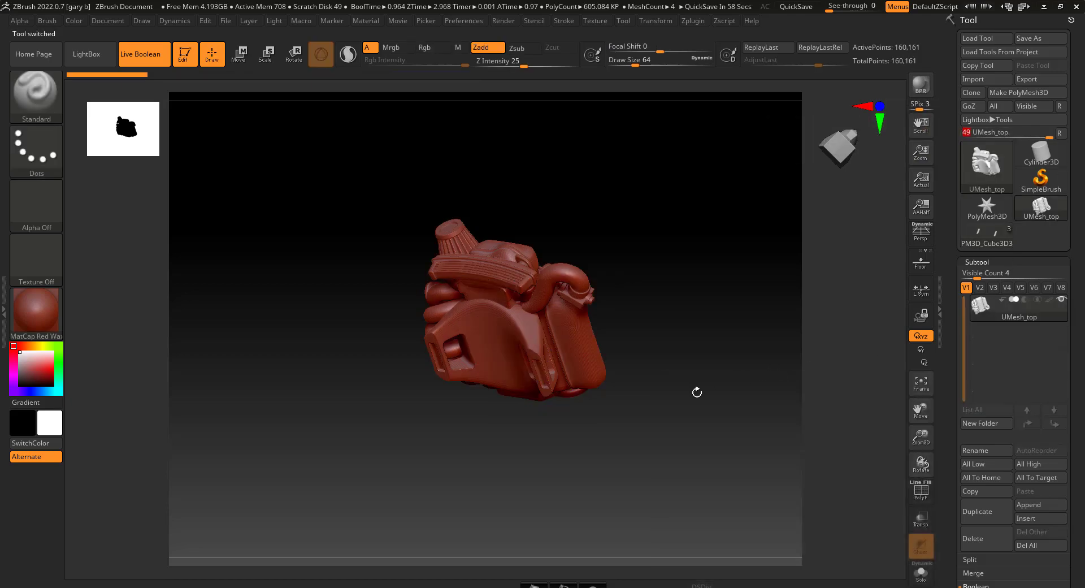
# Export the UMesh_top mesh as top.stl in the motor folder, replacing the existing file and accepting the export options
pyautogui.moveTo(697, 392); pyautogui.dragTo(723, 478)
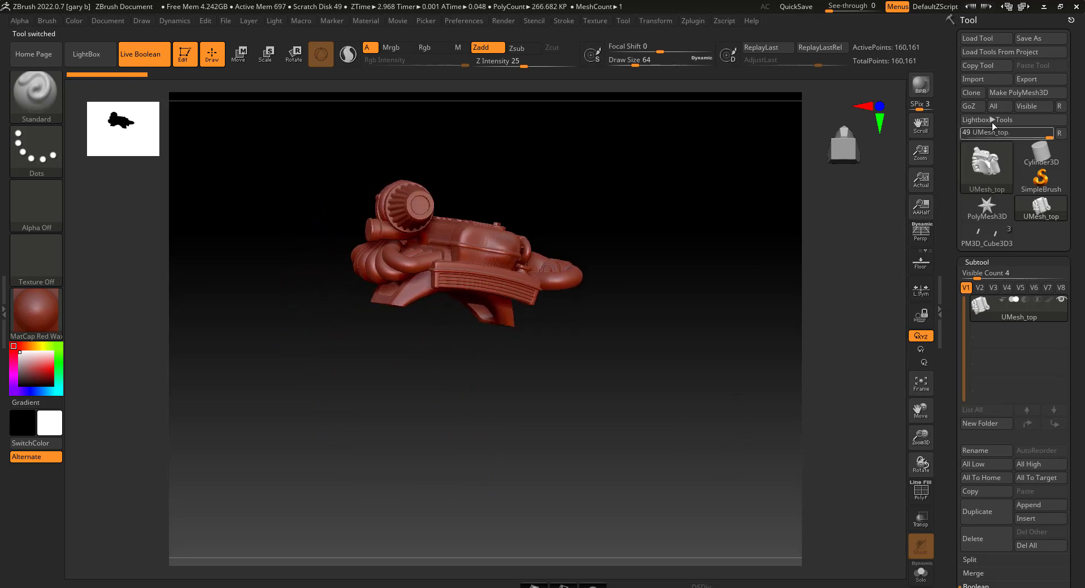
pyautogui.click(1021, 83)
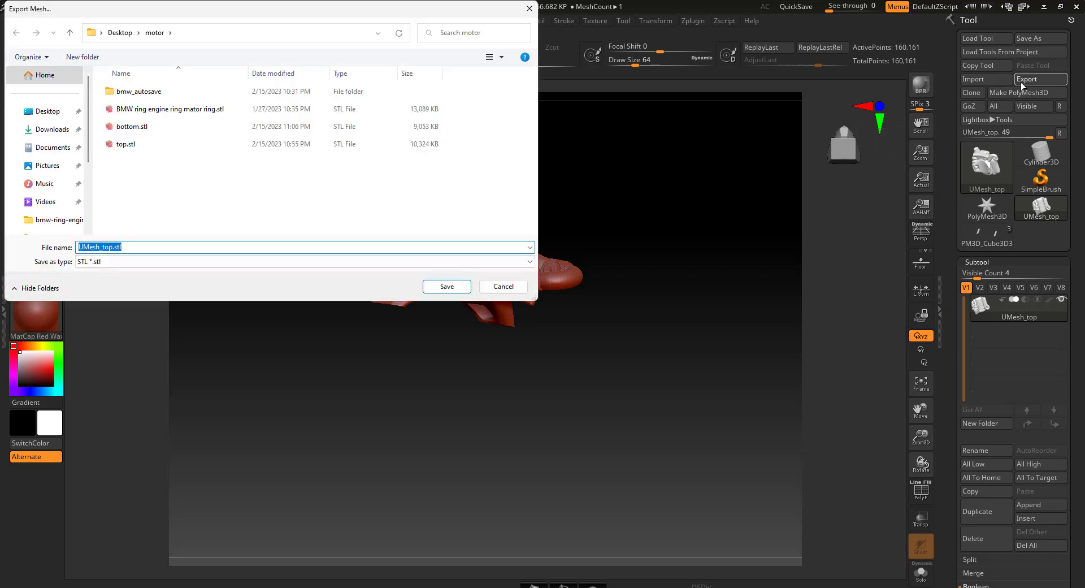
pyautogui.click(131, 145)
pyautogui.click(443, 287)
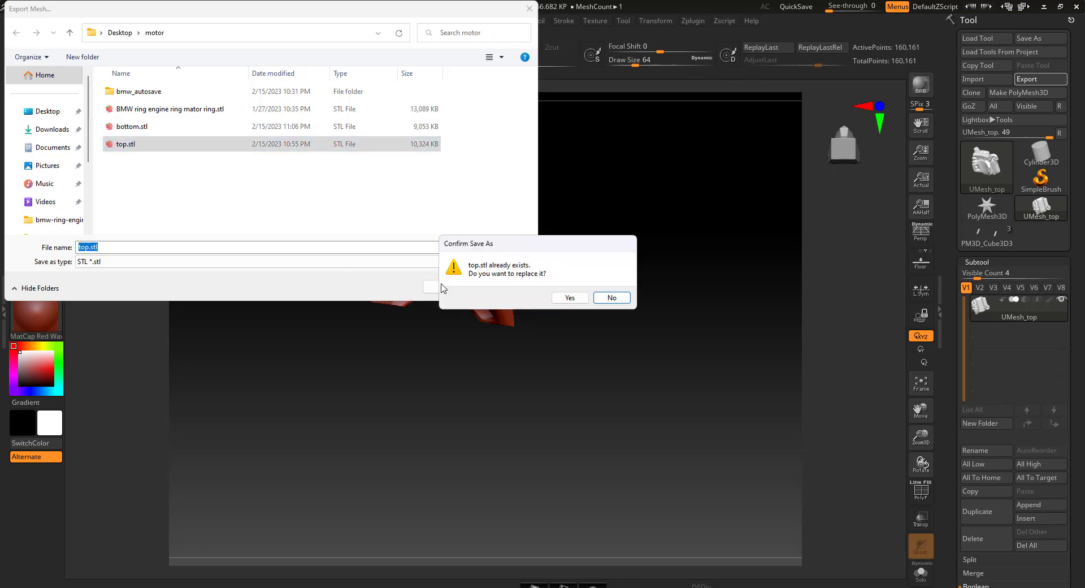
pyautogui.click(570, 297)
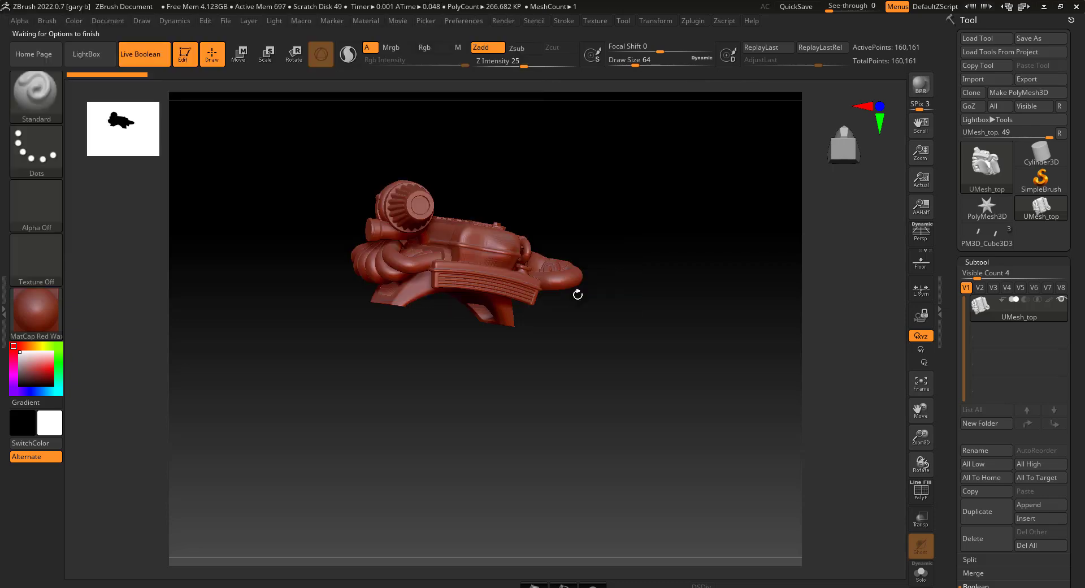
pyautogui.click(522, 428)
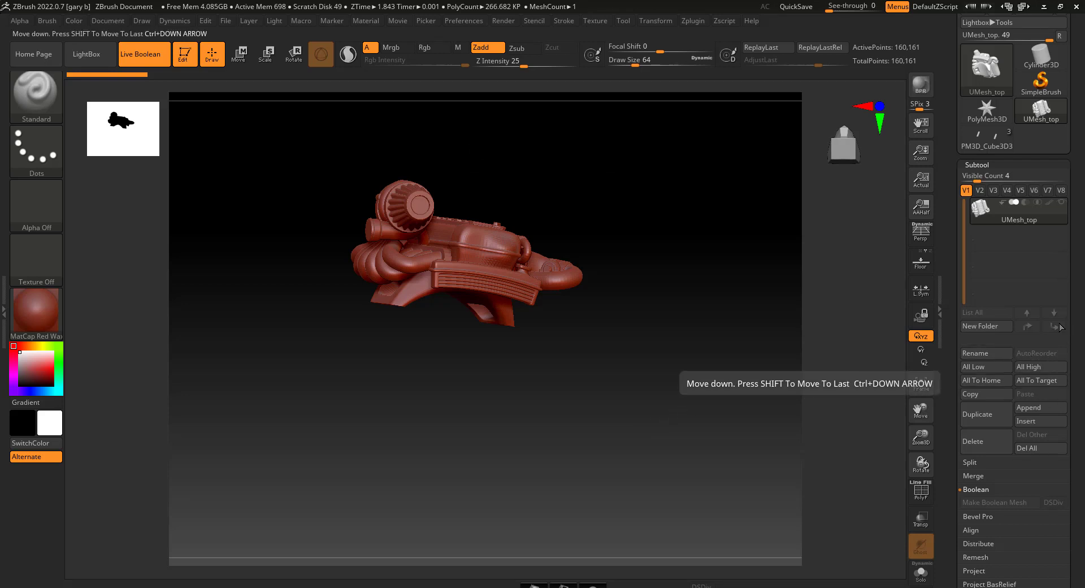
# Insert a PolyMesh3D subtool below UMesh_top and import bottom.stl into it with Skip Color on
pyautogui.click(1050, 423)
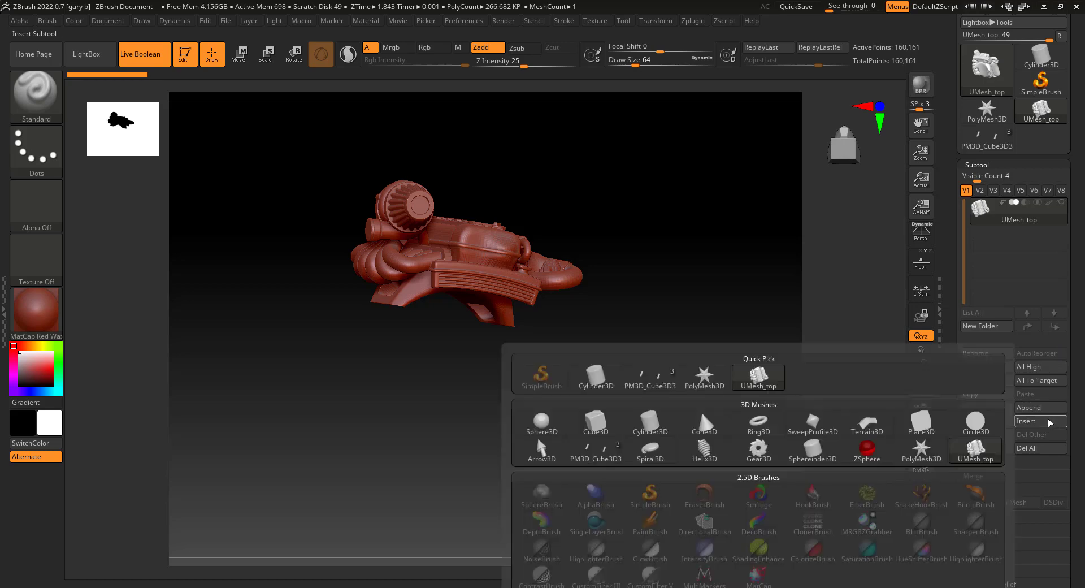
pyautogui.click(705, 378)
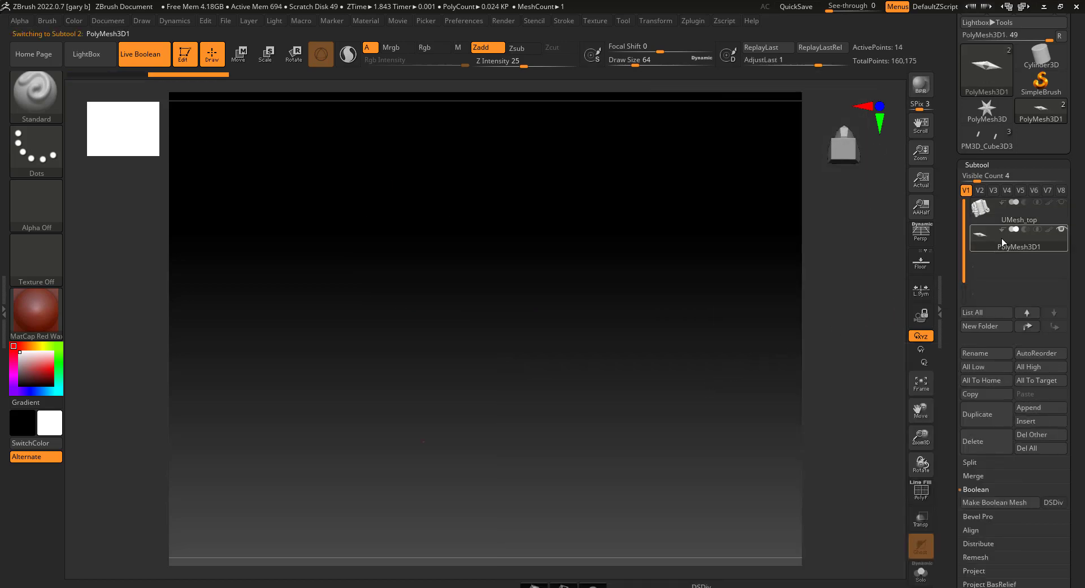
pyautogui.moveTo(956, 270); pyautogui.dragTo(959, 368)
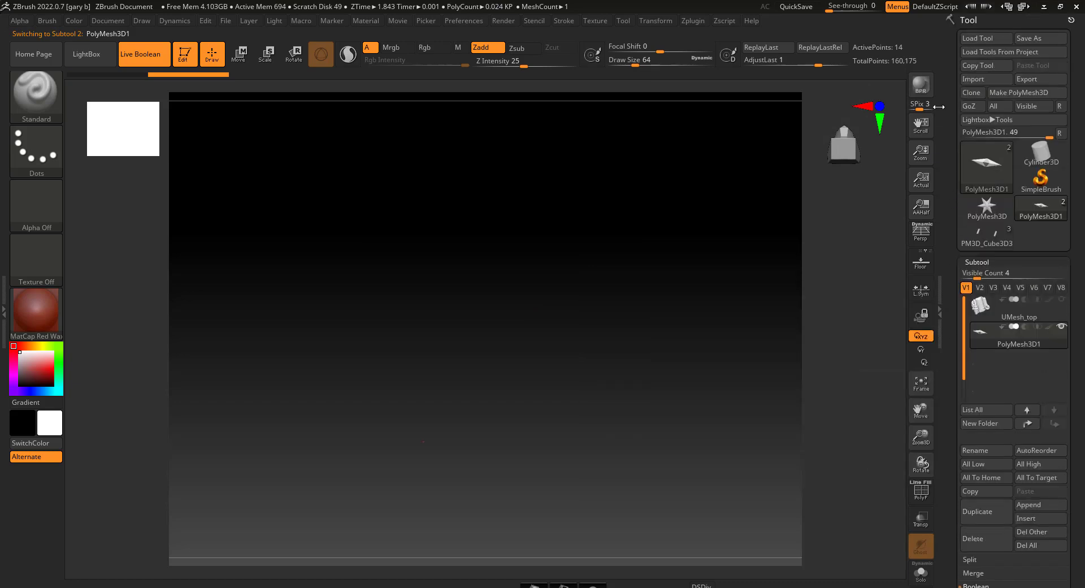
pyautogui.click(972, 80)
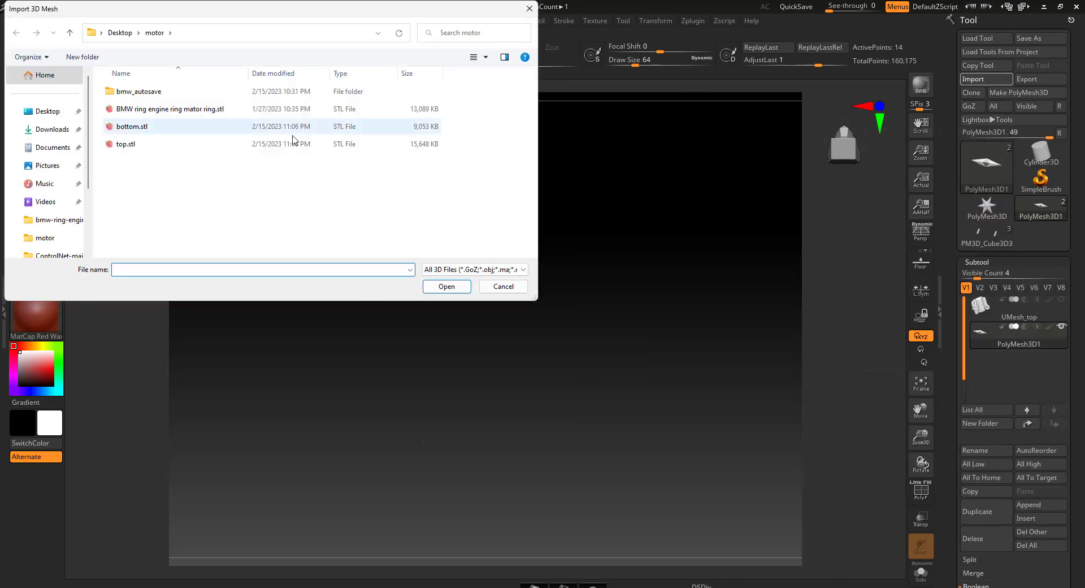
pyautogui.click(136, 127)
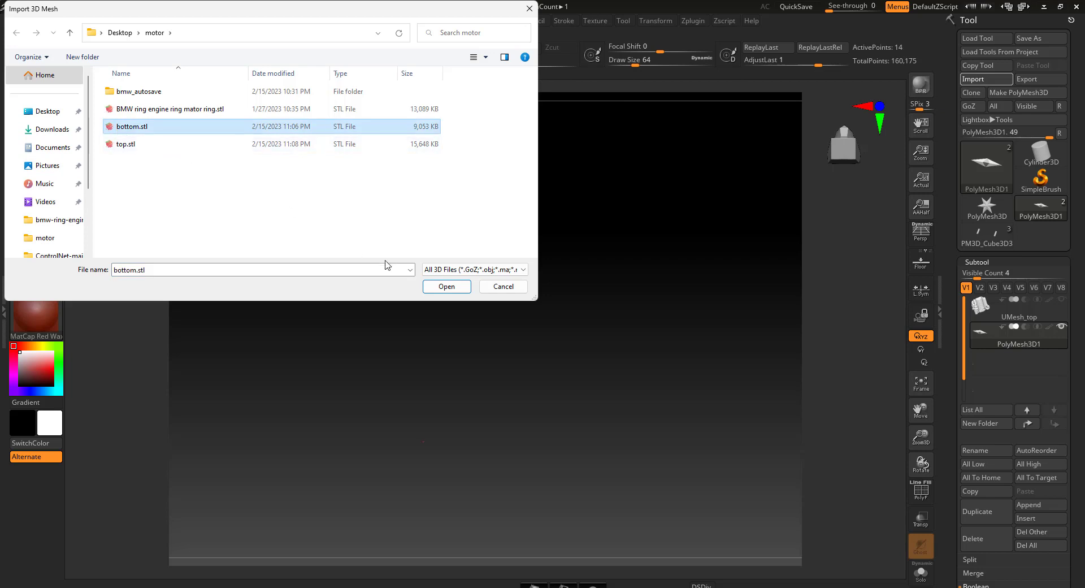
pyautogui.click(440, 288)
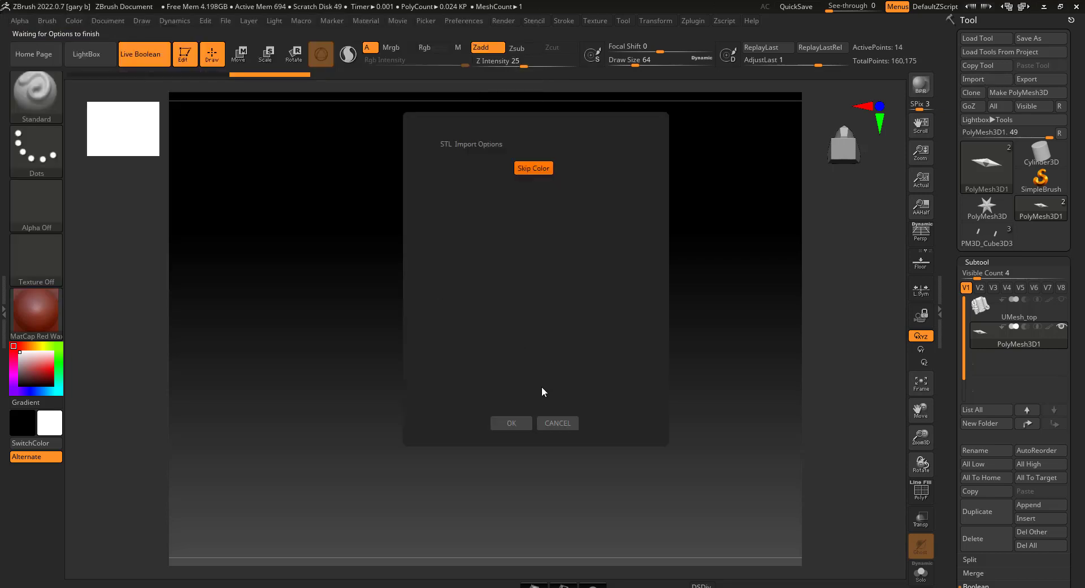
pyautogui.click(521, 425)
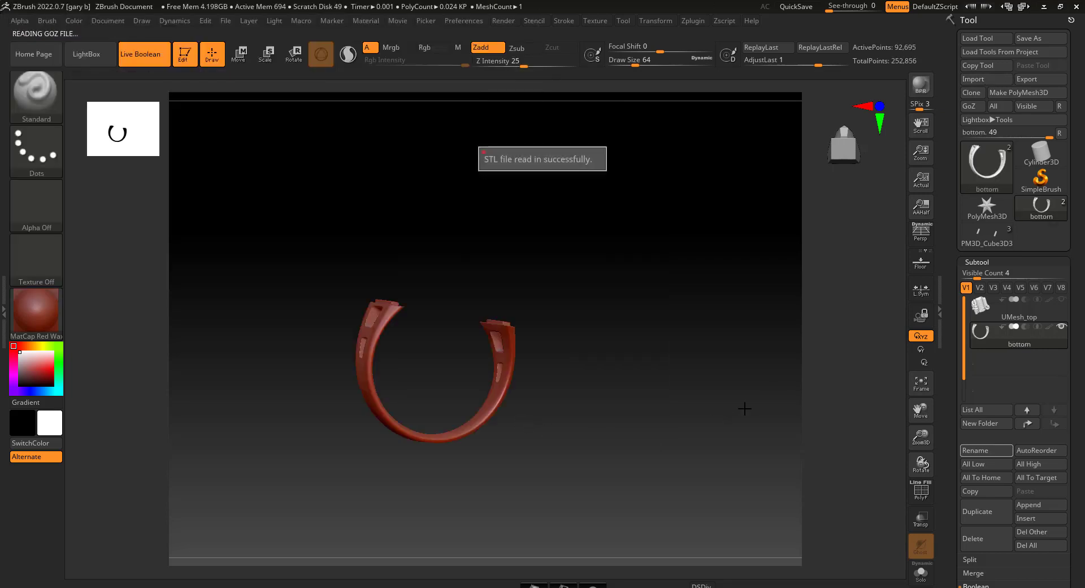
# Show UMesh_top with bottom, spread the parts apart to examine the connectors and recesses, and bring them back together
pyautogui.click(1060, 299)
pyautogui.moveTo(594, 349); pyautogui.dragTo(540, 351)
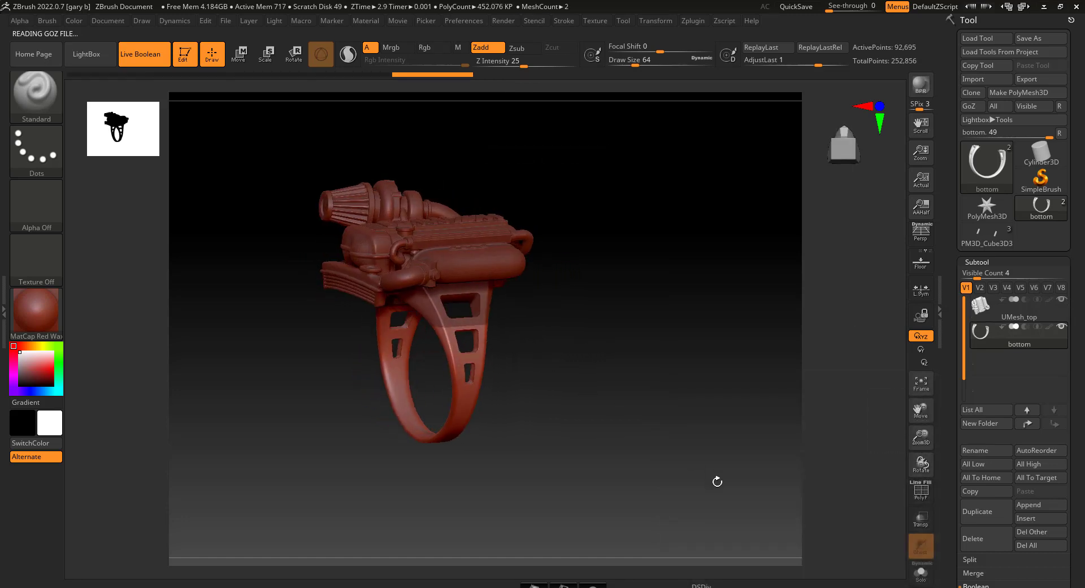
pyautogui.moveTo(576, 486); pyautogui.dragTo(586, 427)
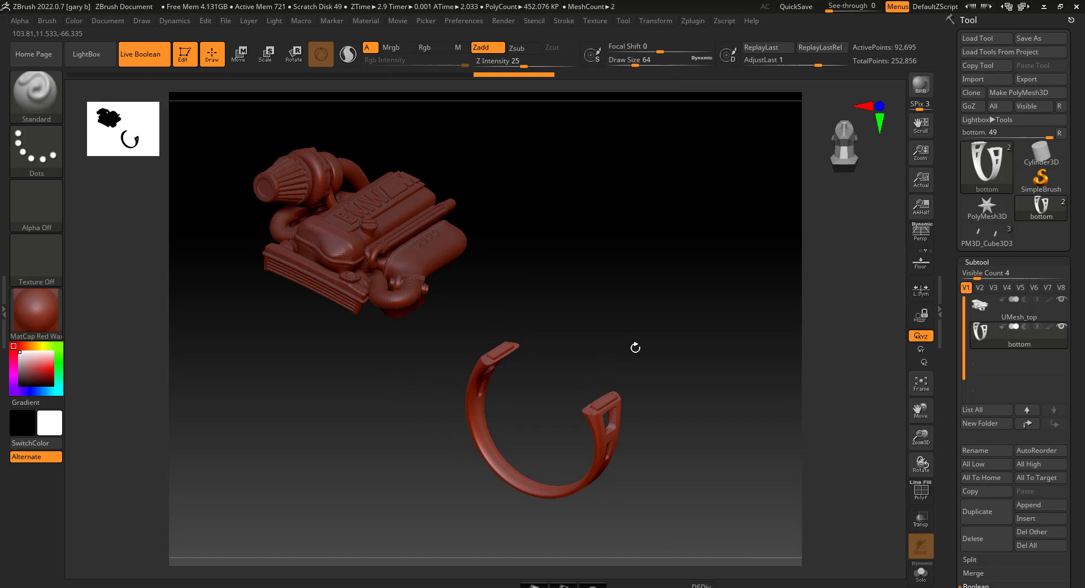
pyautogui.moveTo(649, 354); pyautogui.dragTo(707, 418)
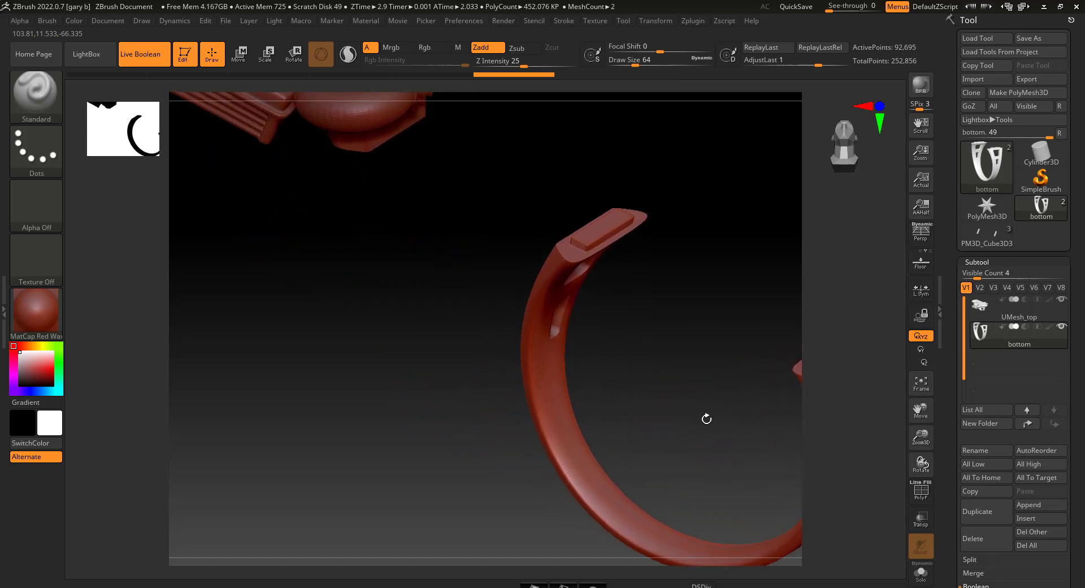
pyautogui.moveTo(454, 399); pyautogui.dragTo(503, 368)
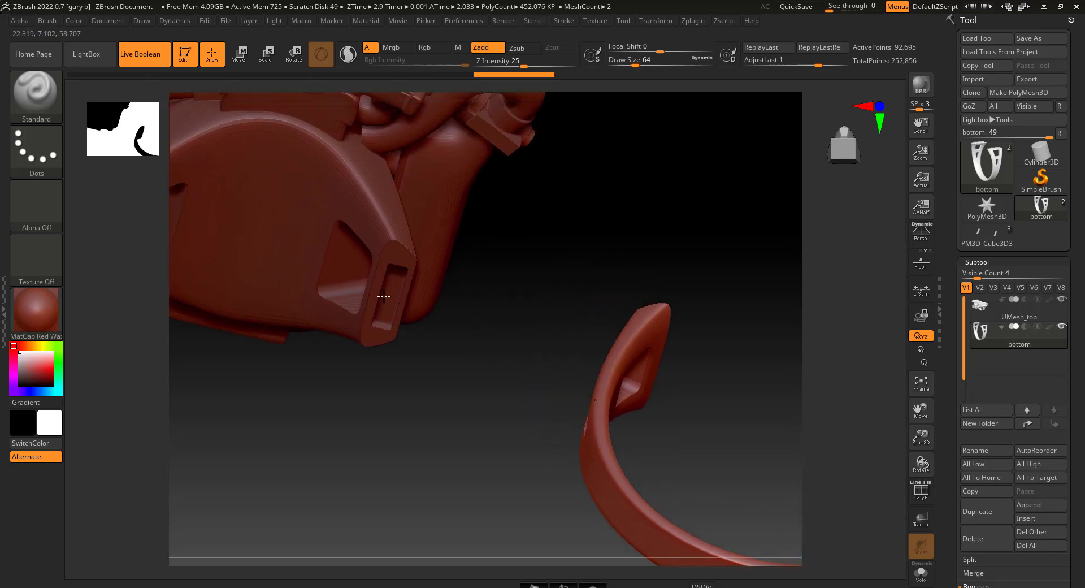
pyautogui.moveTo(484, 320)
pyautogui.mouseDown()
pyautogui.moveTo(453, 412)
pyautogui.moveTo(487, 319)
pyautogui.mouseUp()
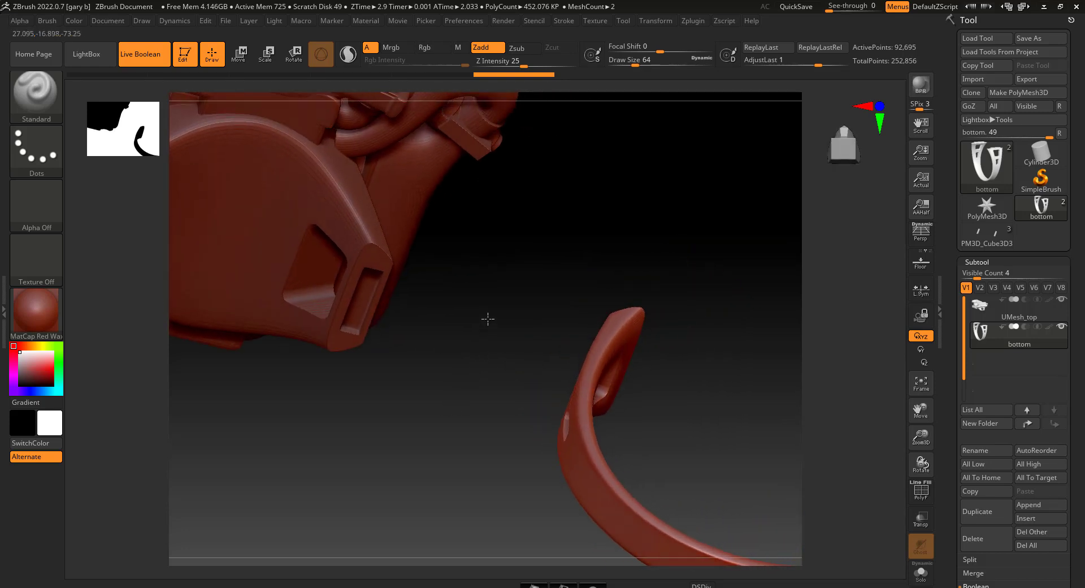
pyautogui.moveTo(455, 356); pyautogui.dragTo(475, 383)
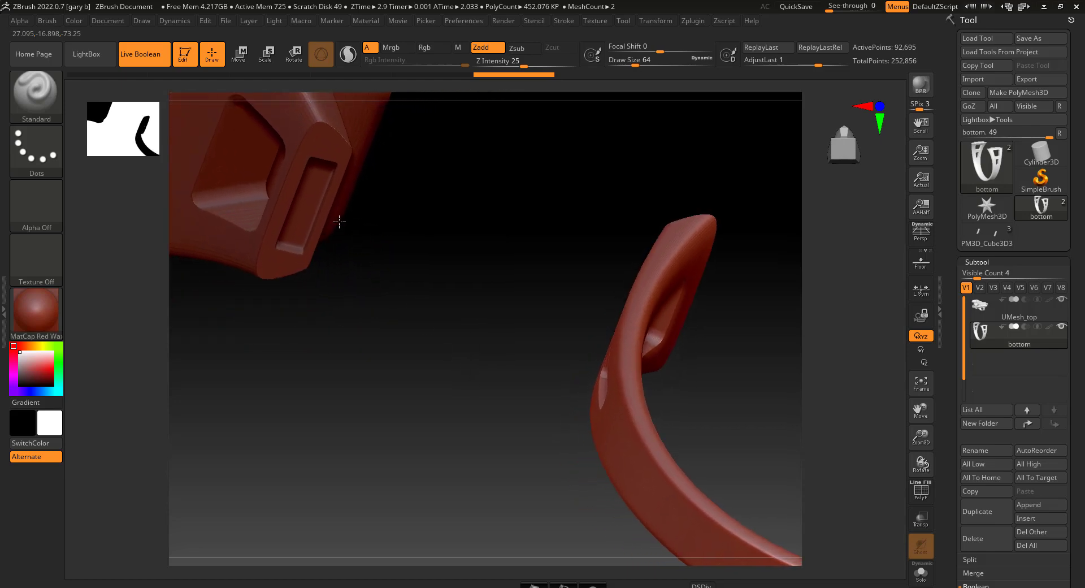
pyautogui.moveTo(406, 248); pyautogui.dragTo(442, 193)
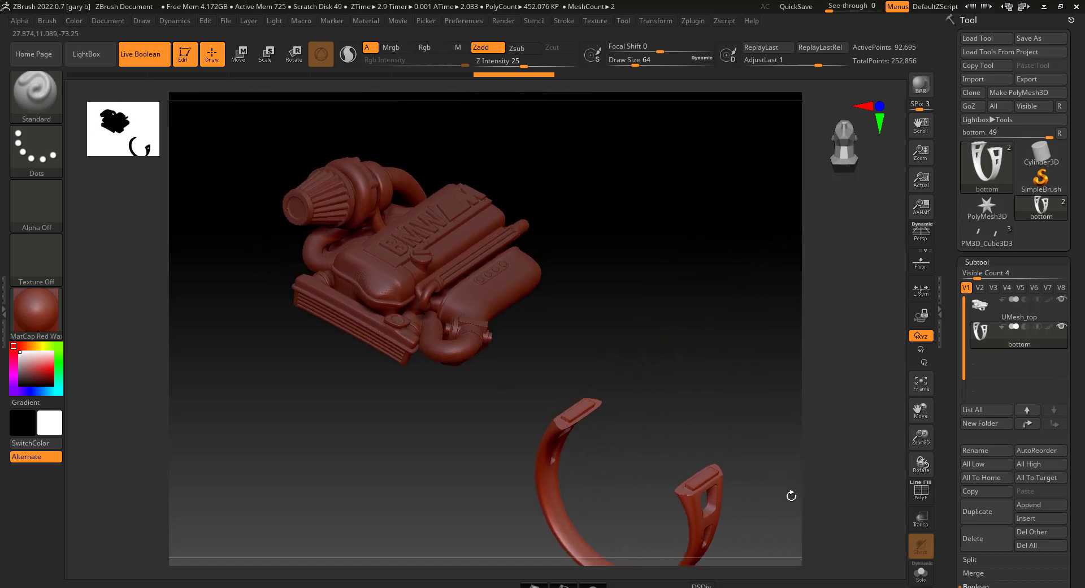
pyautogui.click(921, 587)
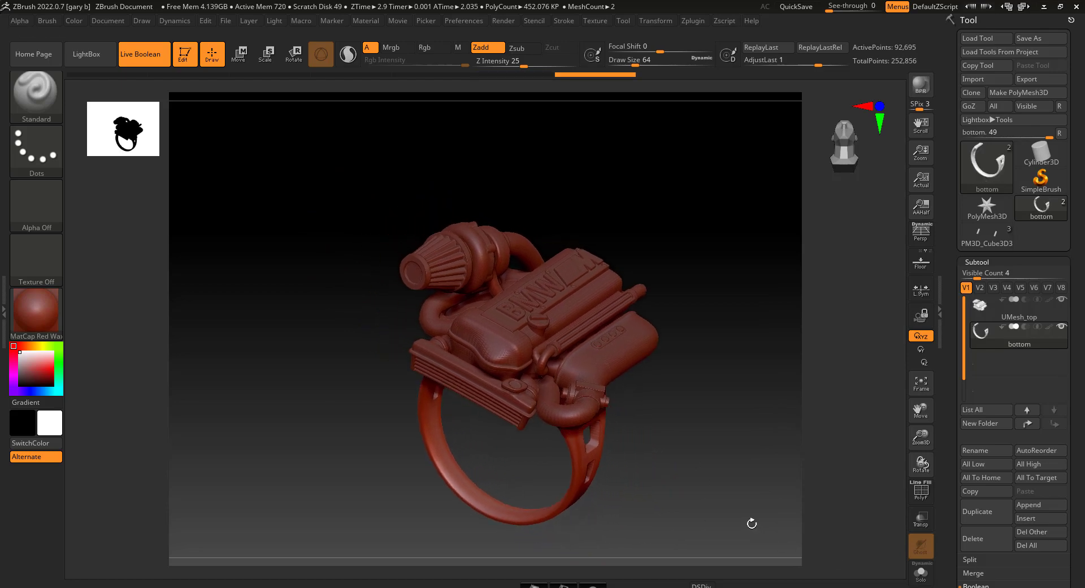
pyautogui.moveTo(753, 525); pyautogui.dragTo(745, 444)
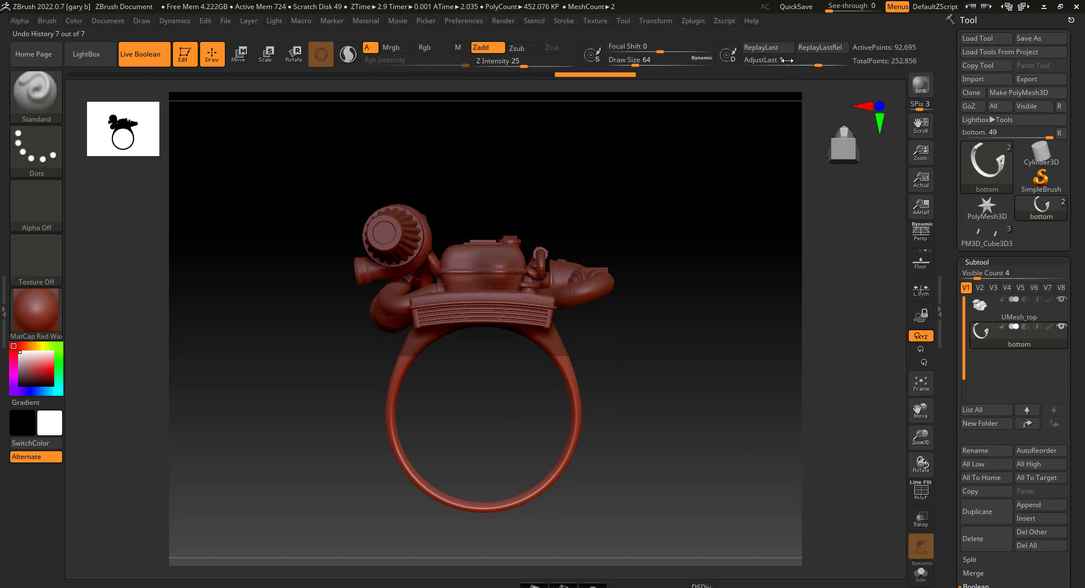
# Quick-save the project, switch to Lychee Slicer, and add bottom.stl and top.stl from the motor folder to the build plate
pyautogui.click(796, 7)
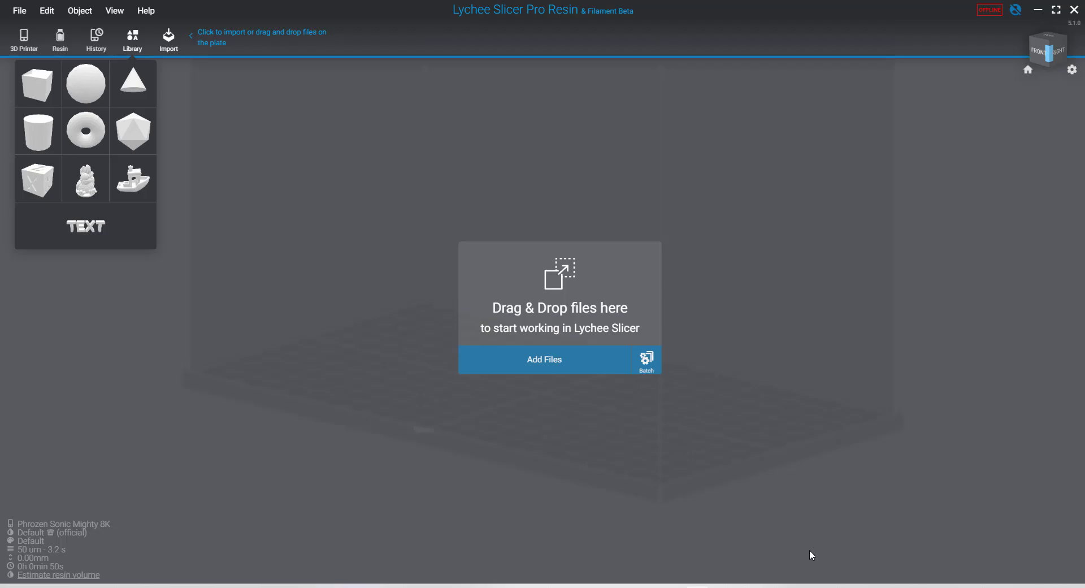
pyautogui.click(556, 367)
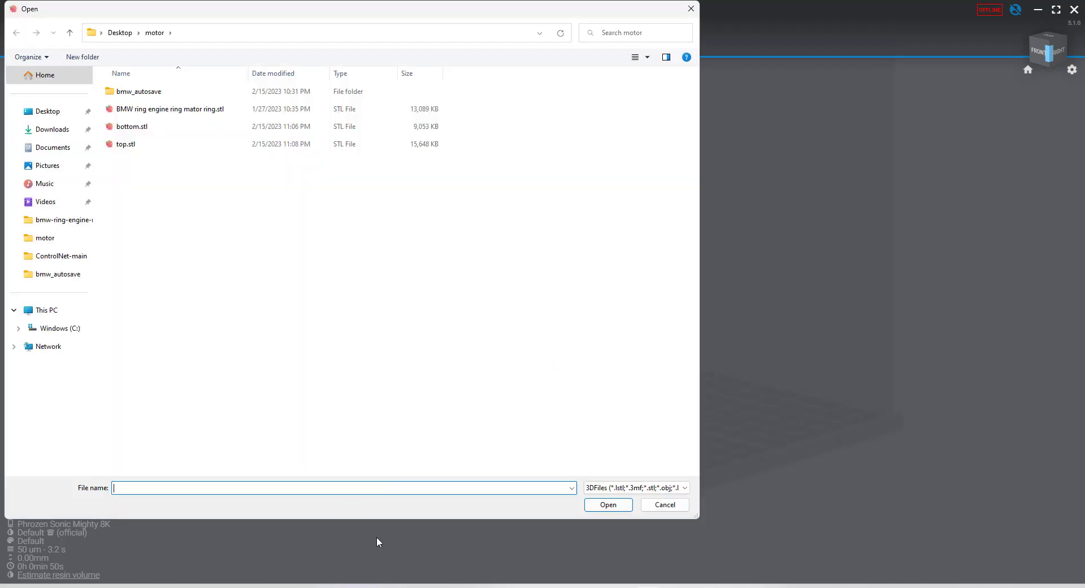
pyautogui.moveTo(145, 177); pyautogui.dragTo(110, 118)
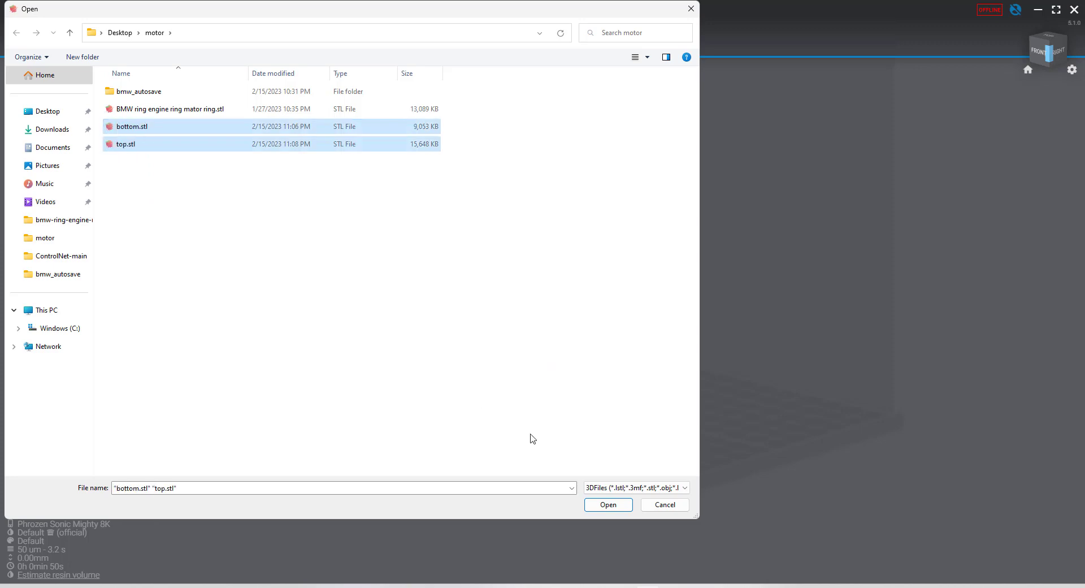
pyautogui.click(602, 501)
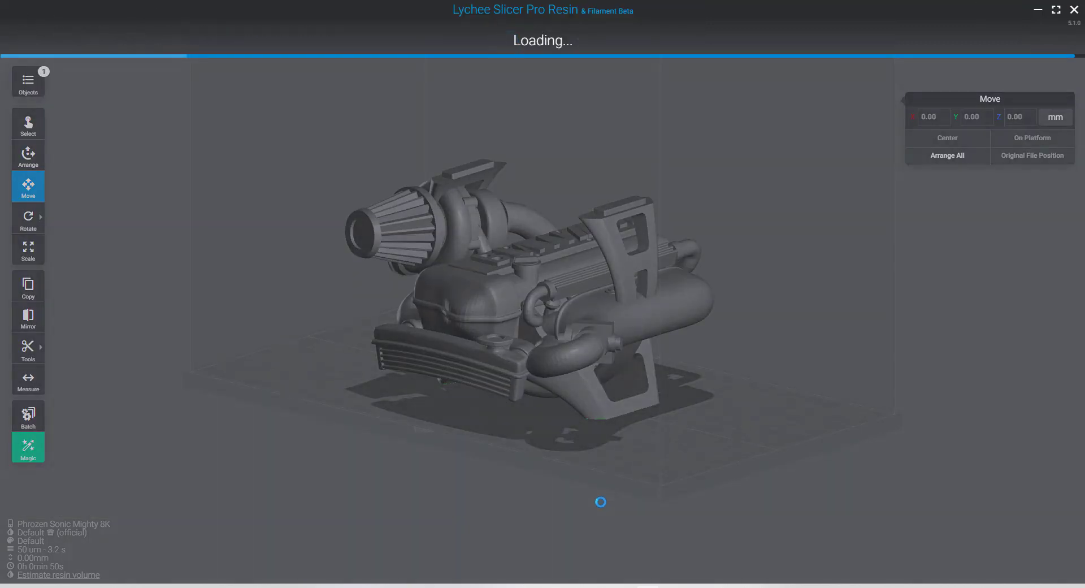
# Select the top part and raise it onto the ends of the ring band, to about Z 73.21 mm, using the front view
pyautogui.click(480, 350)
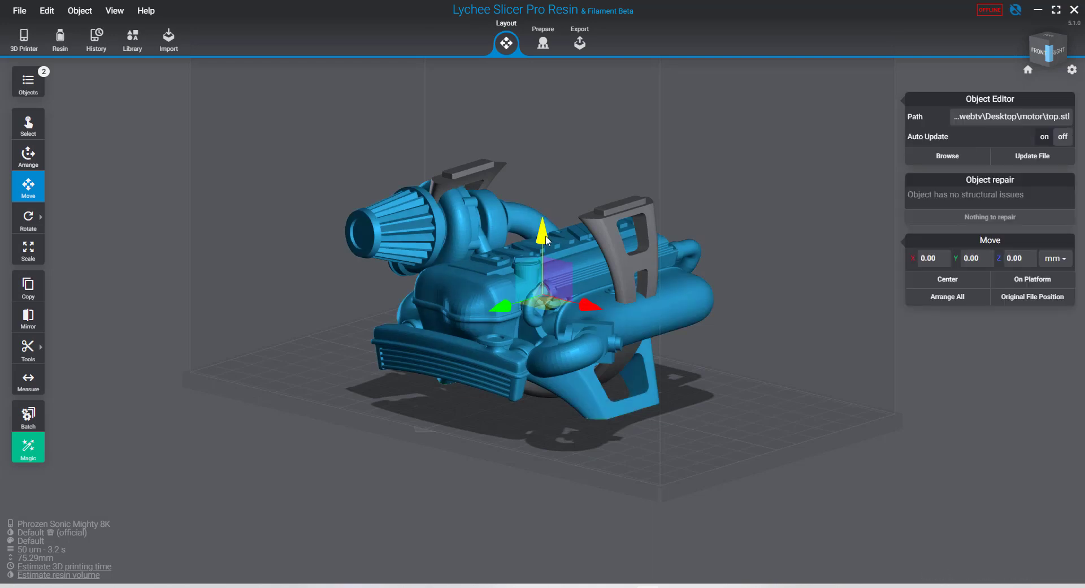
pyautogui.moveTo(538, 224); pyautogui.dragTo(530, 36)
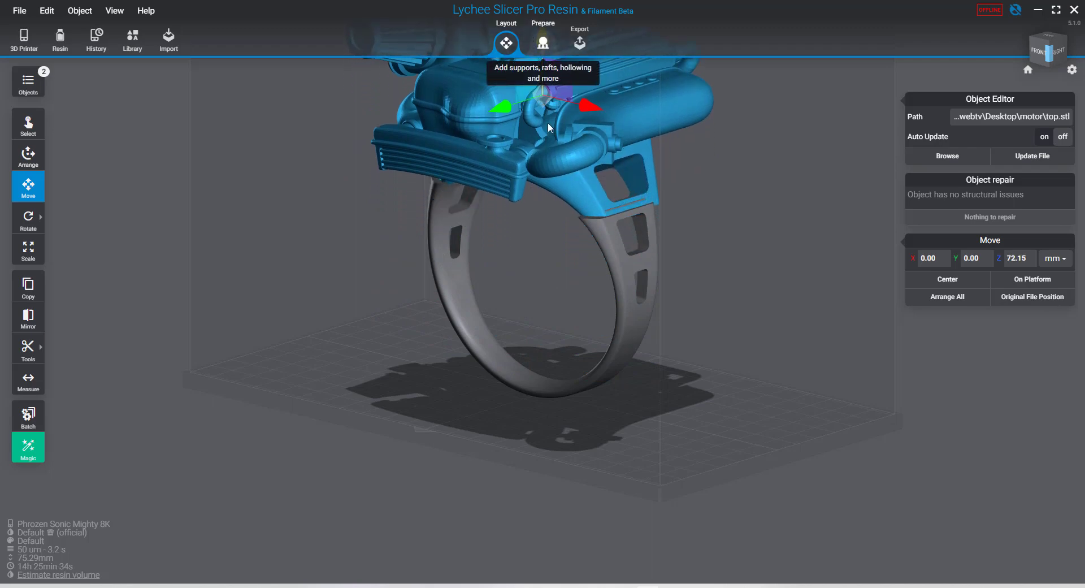
pyautogui.moveTo(744, 377); pyautogui.dragTo(949, 185, button='right')
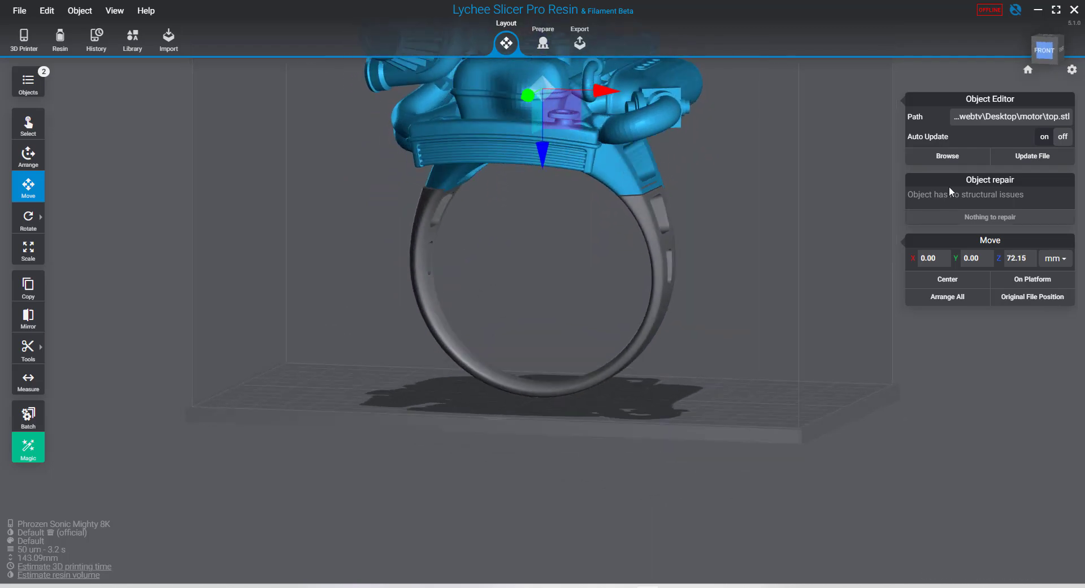
pyautogui.click(1045, 51)
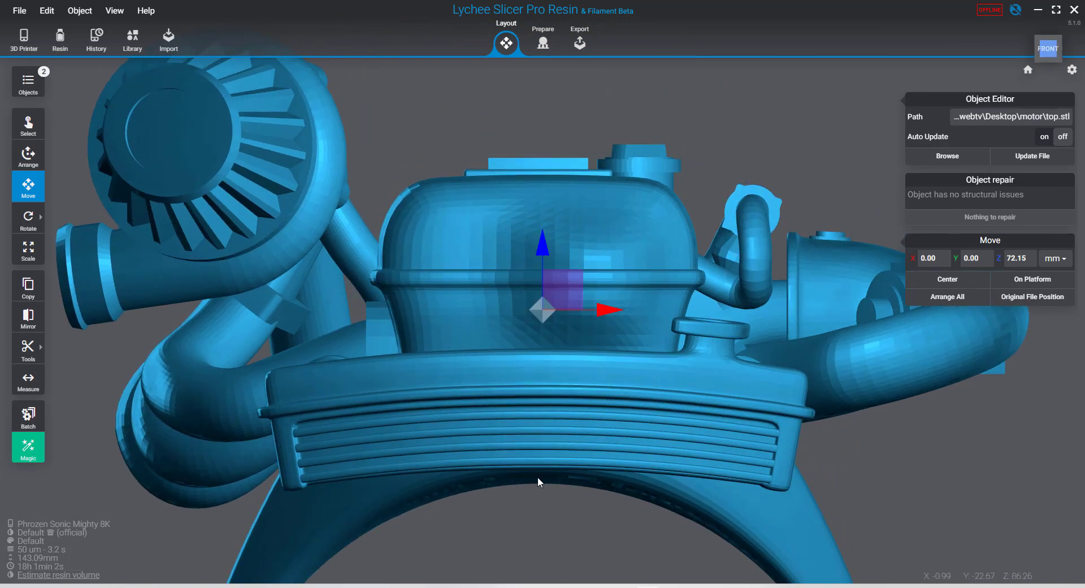
pyautogui.scroll(-5, 537, 477)
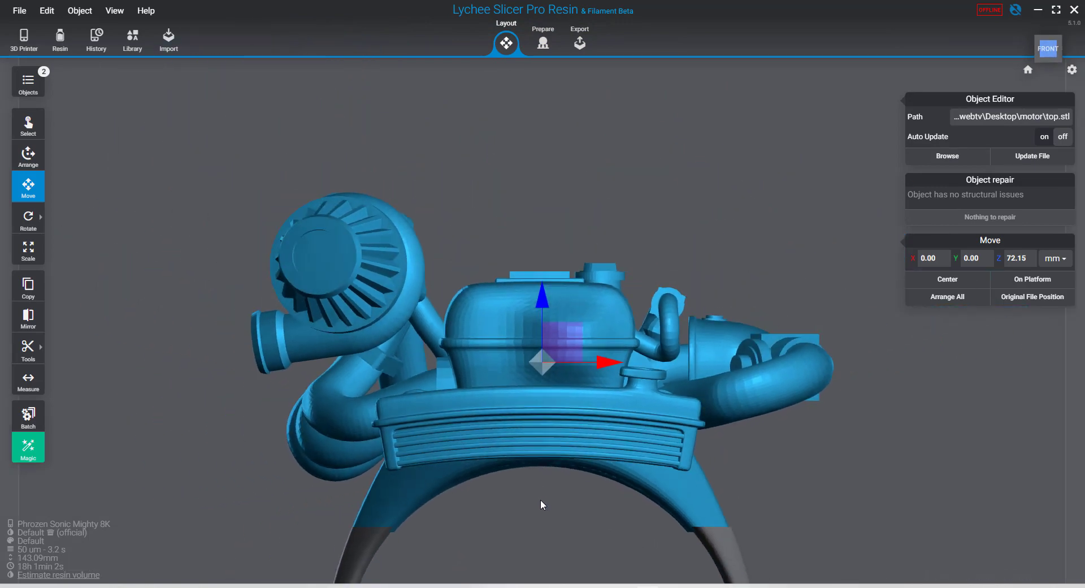
pyautogui.moveTo(540, 499); pyautogui.dragTo(541, 416, button='right')
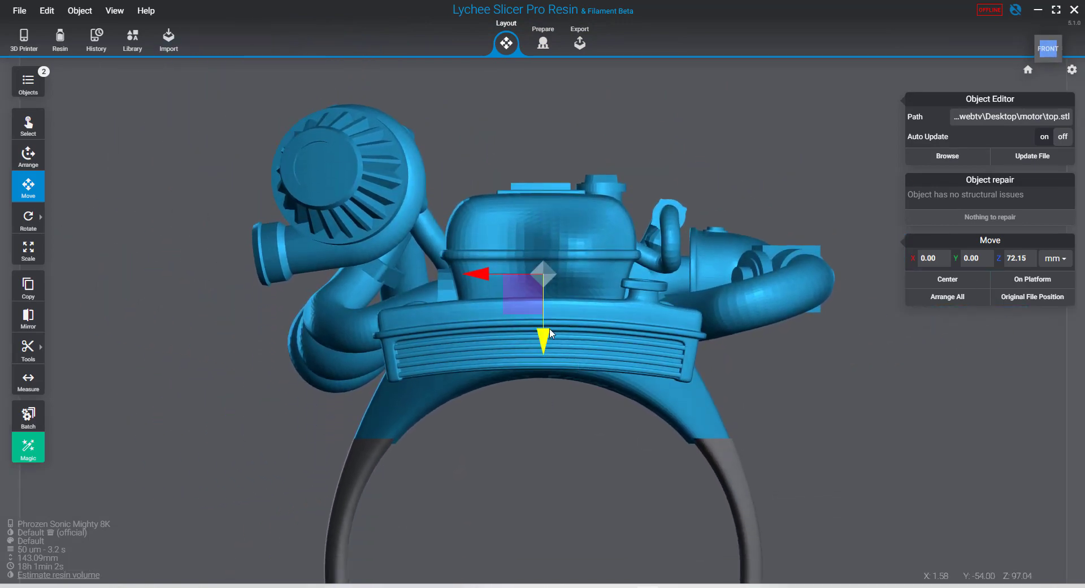
pyautogui.moveTo(544, 344)
pyautogui.mouseDown()
pyautogui.moveTo(542, 330)
pyautogui.moveTo(536, 340)
pyautogui.mouseUp()
pyautogui.moveTo(484, 395); pyautogui.dragTo(484, 395)
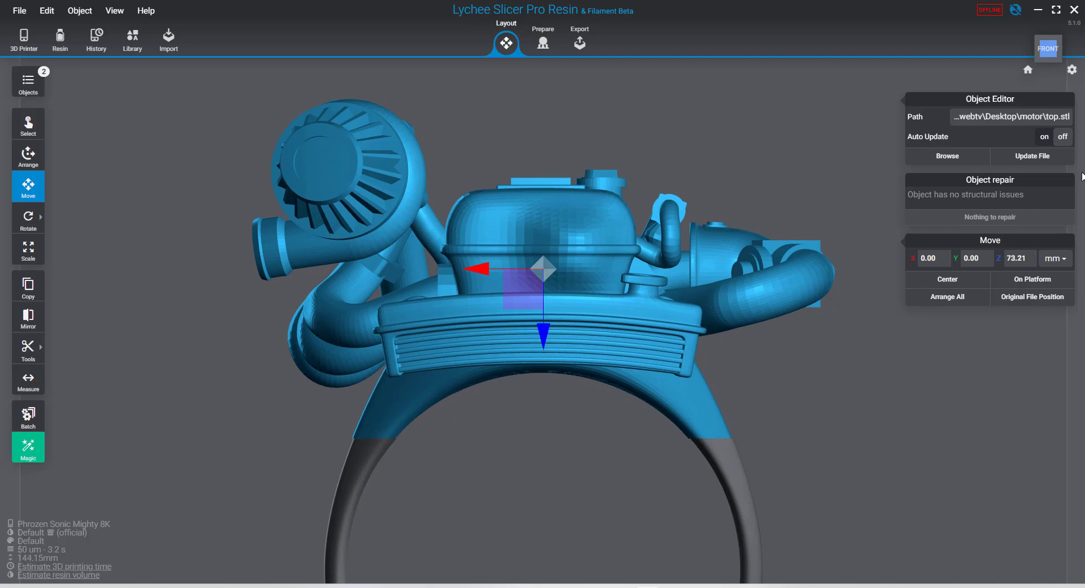
# In the left view, shift the top part along Y to about -3.40 mm to line it up with the ring band
pyautogui.click(1038, 54)
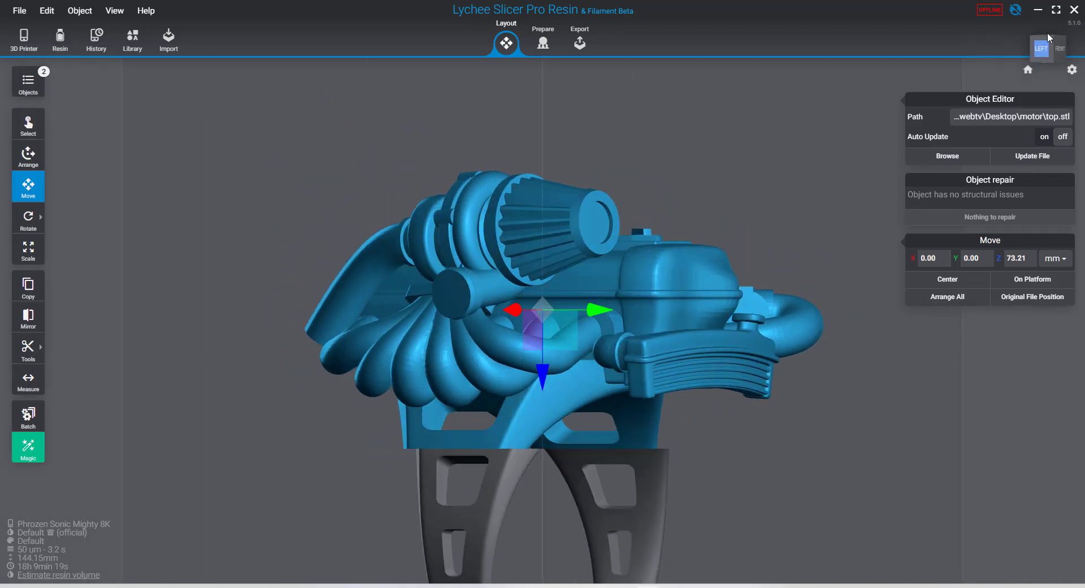
pyautogui.click(1043, 50)
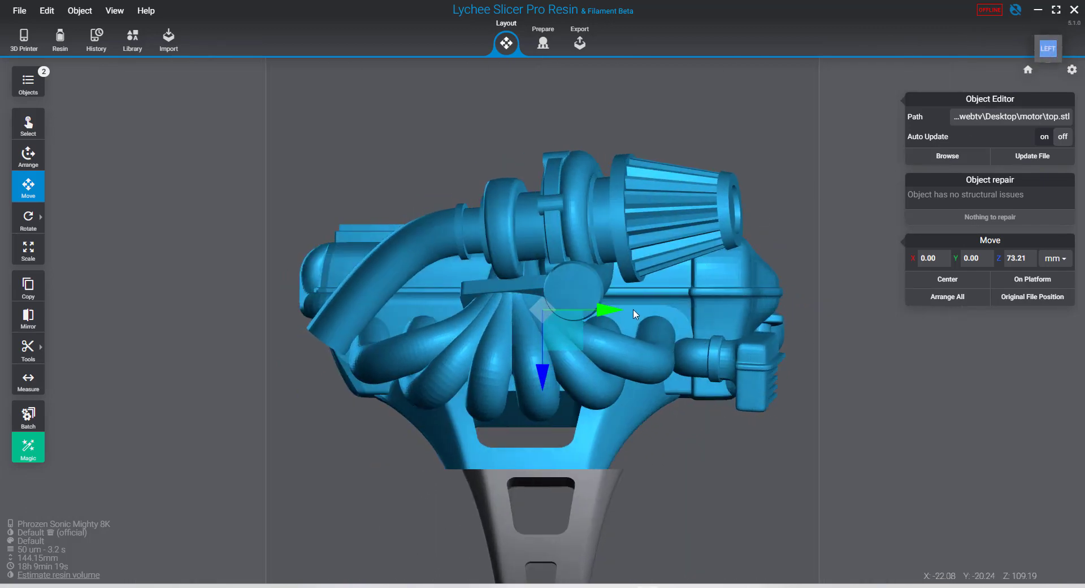
pyautogui.moveTo(607, 310); pyautogui.dragTo(627, 311)
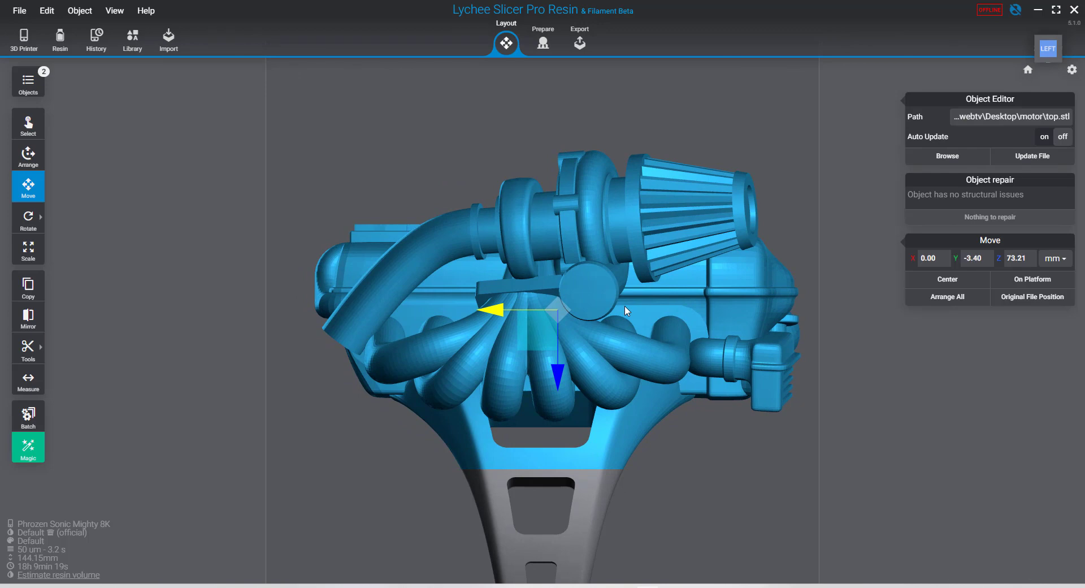
# Examine the closed joint, then raise the top part off the ring band to about Z 89.25 mm
pyautogui.click(738, 462)
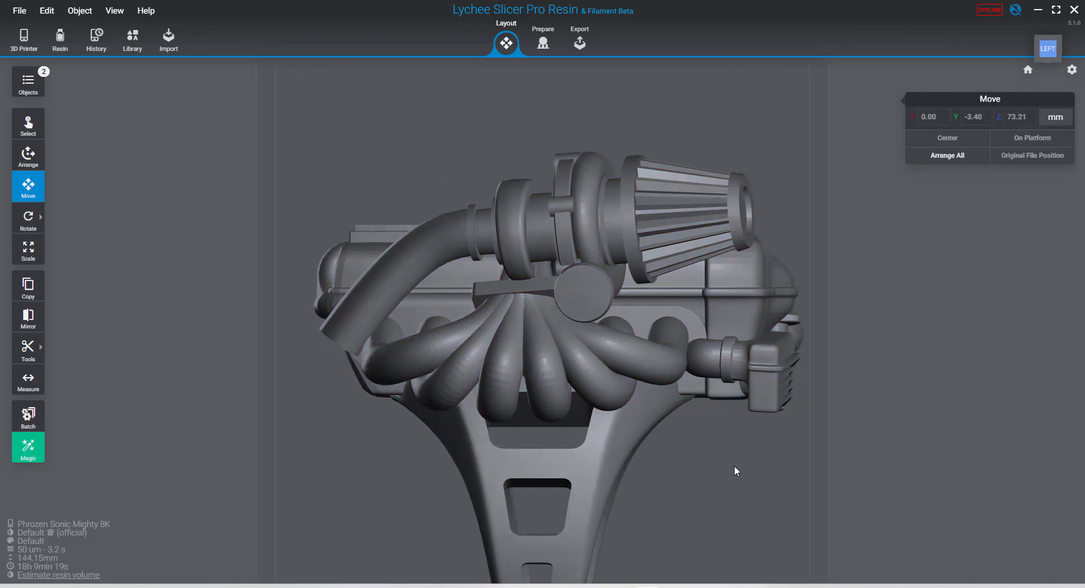
pyautogui.moveTo(734, 466); pyautogui.dragTo(605, 433, button='right')
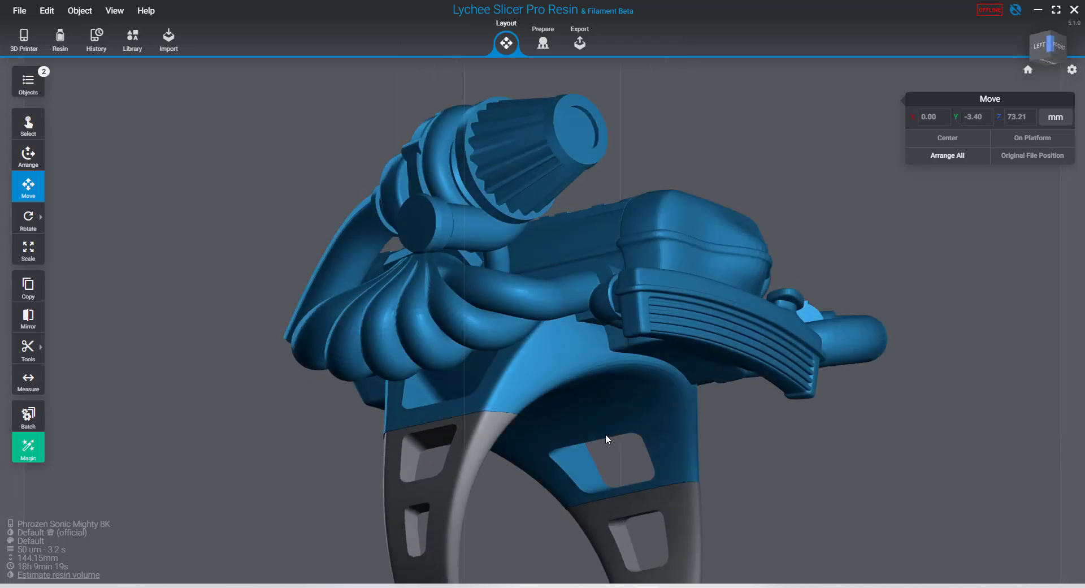
pyautogui.moveTo(779, 430); pyautogui.dragTo(677, 399, button='right')
pyautogui.click(626, 379)
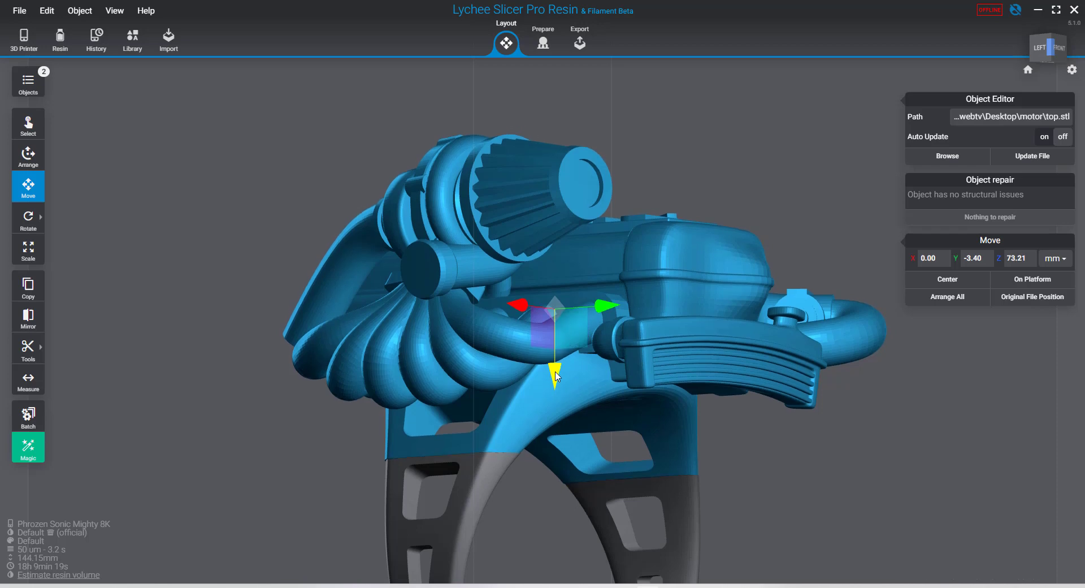
pyautogui.moveTo(556, 373); pyautogui.dragTo(563, 306)
pyautogui.moveTo(388, 395); pyautogui.dragTo(410, 324)
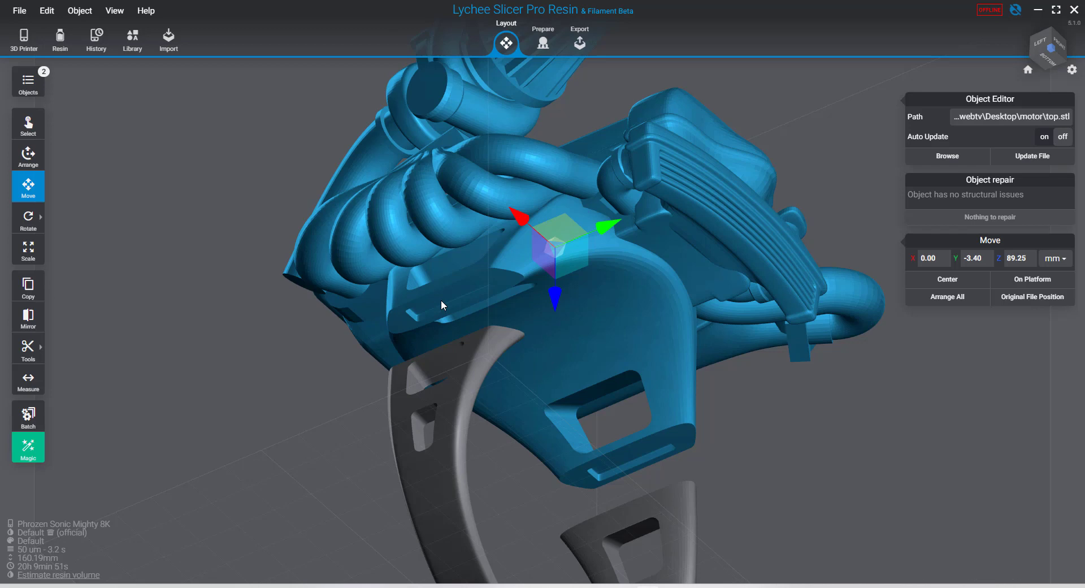
# Show the object list and inspect the recesses and connectors at the separated joint, selecting the bottom and top parts in turn
pyautogui.click(34, 98)
pyautogui.click(80, 95)
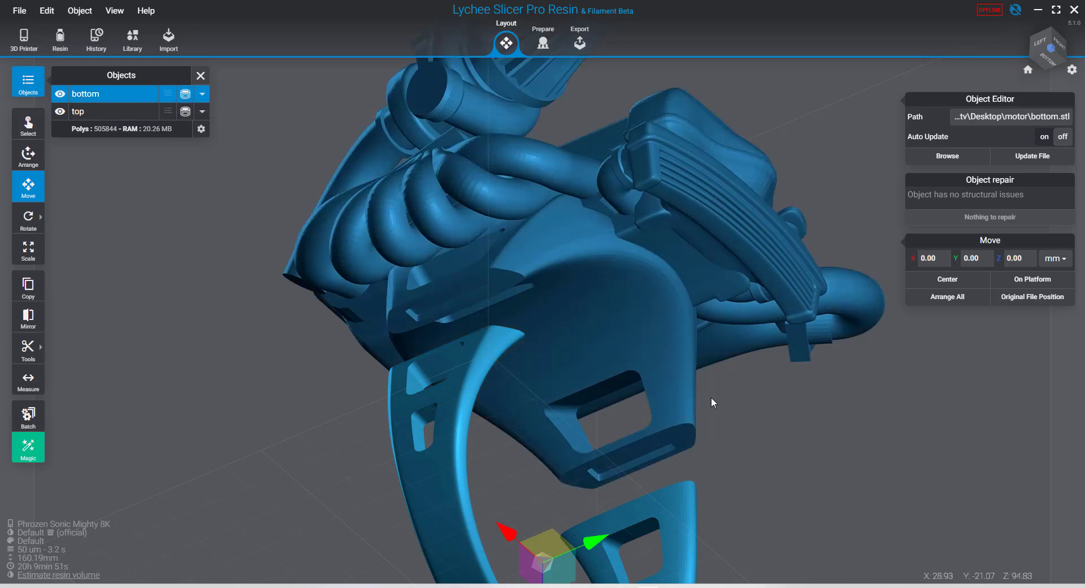
pyautogui.moveTo(890, 406); pyautogui.dragTo(833, 446)
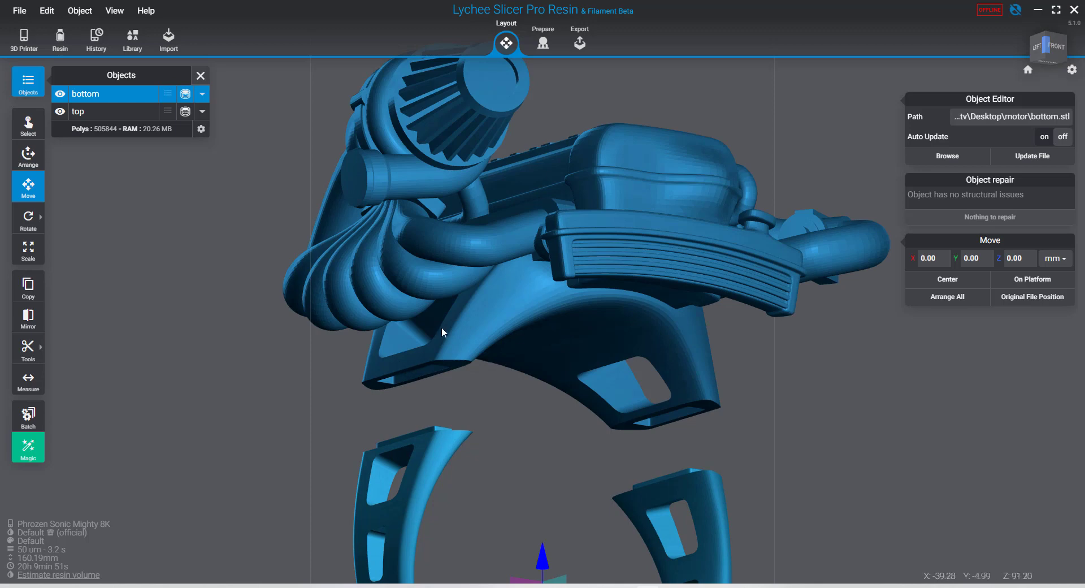
pyautogui.click(447, 321)
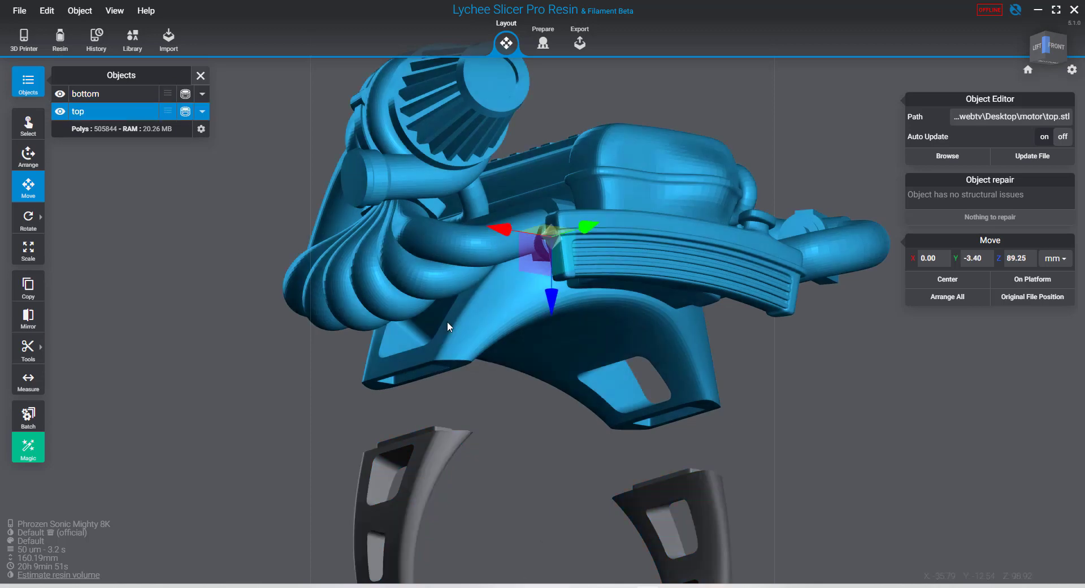
pyautogui.click(445, 448)
pyautogui.moveTo(492, 454); pyautogui.dragTo(489, 409, button='right')
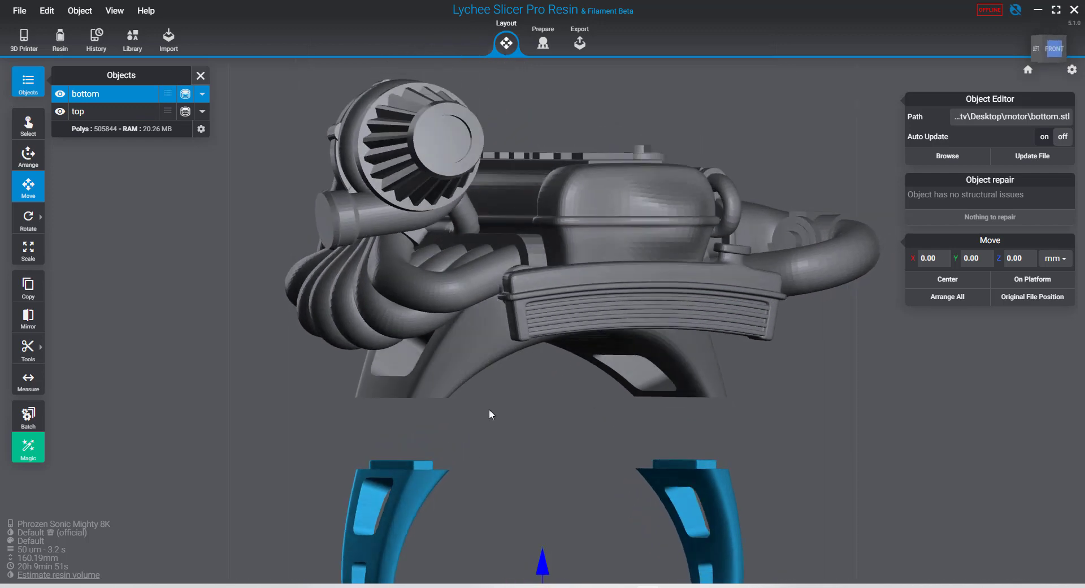
# Lower the top part back onto the ring band to about Z 73.28 mm and view the assembled ring
pyautogui.click(515, 340)
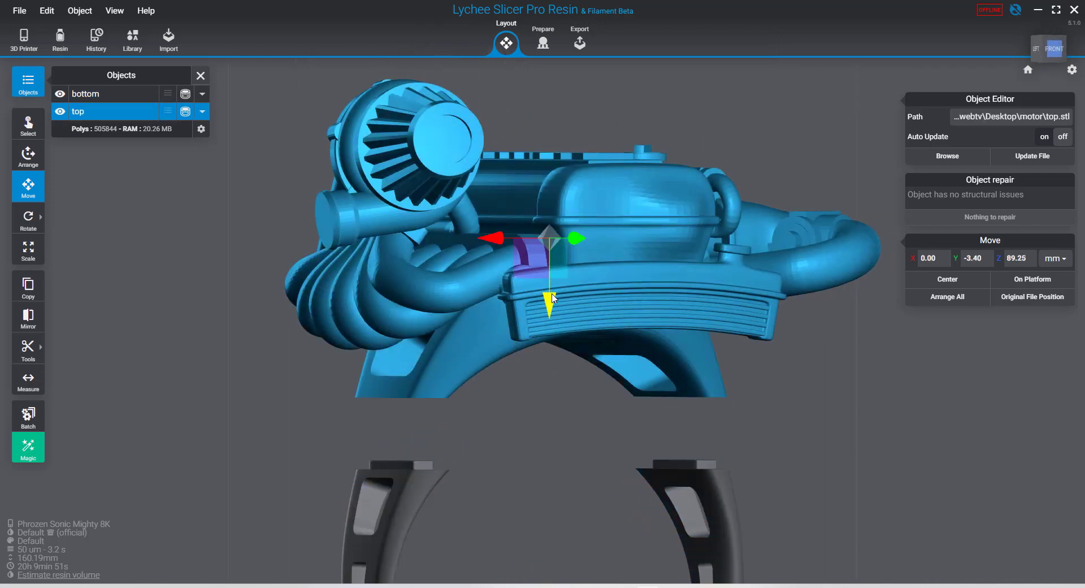
pyautogui.moveTo(549, 306); pyautogui.dragTo(547, 372)
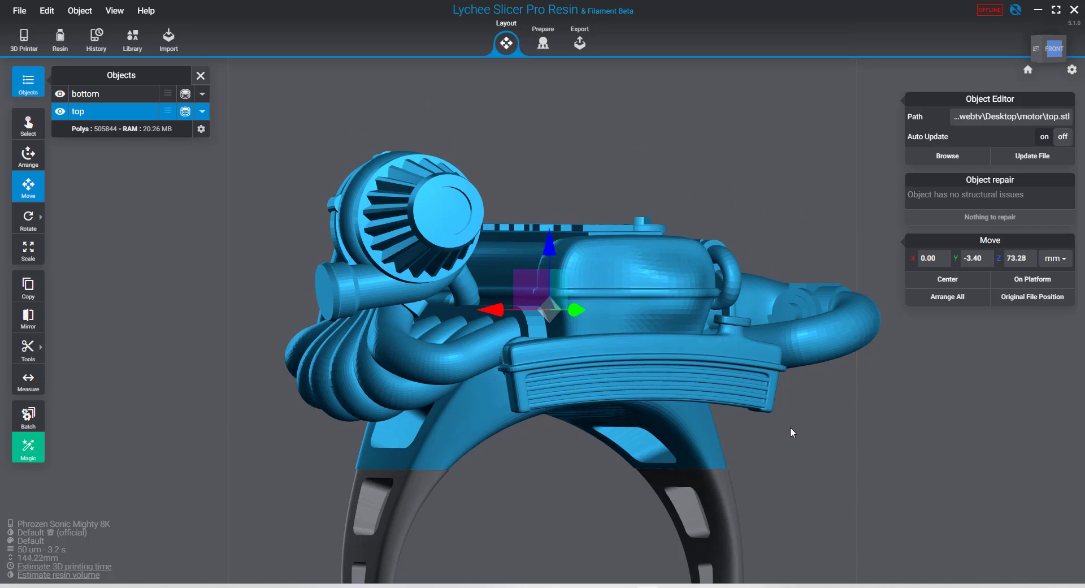
pyautogui.click(805, 486)
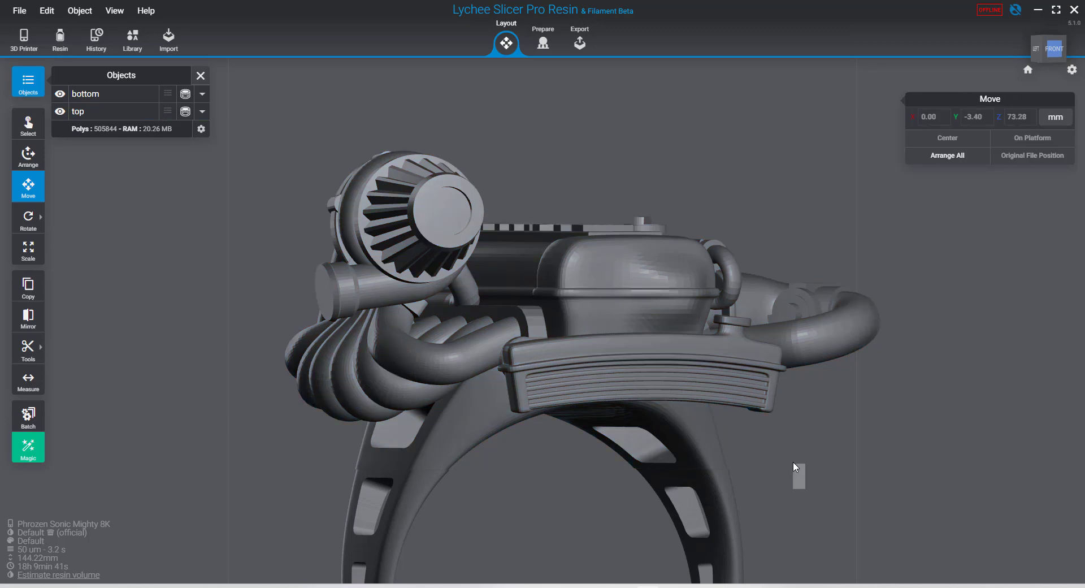
pyautogui.scroll(-6, 822, 464)
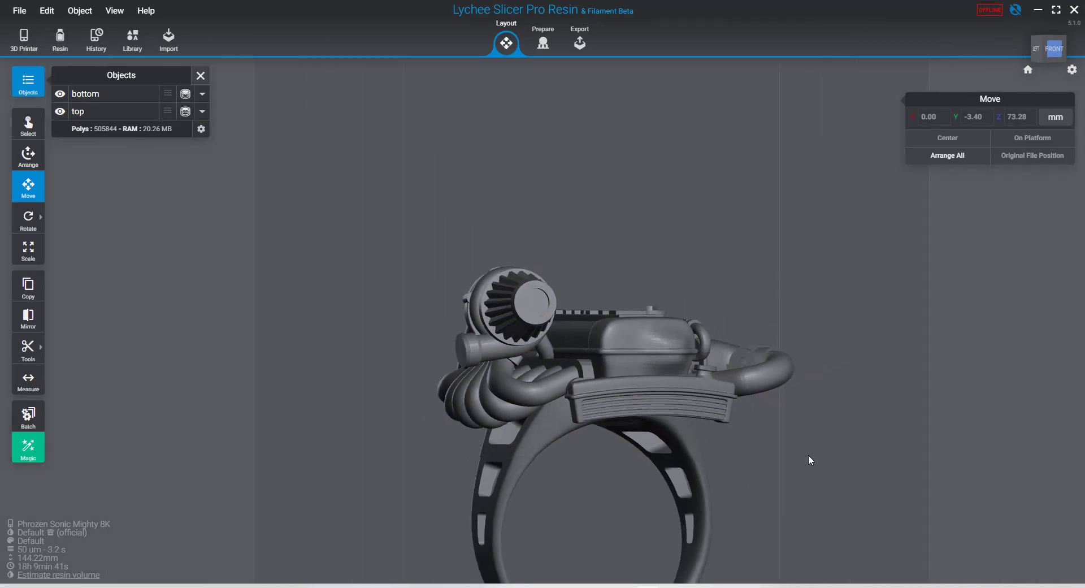
pyautogui.scroll(-5, 807, 454)
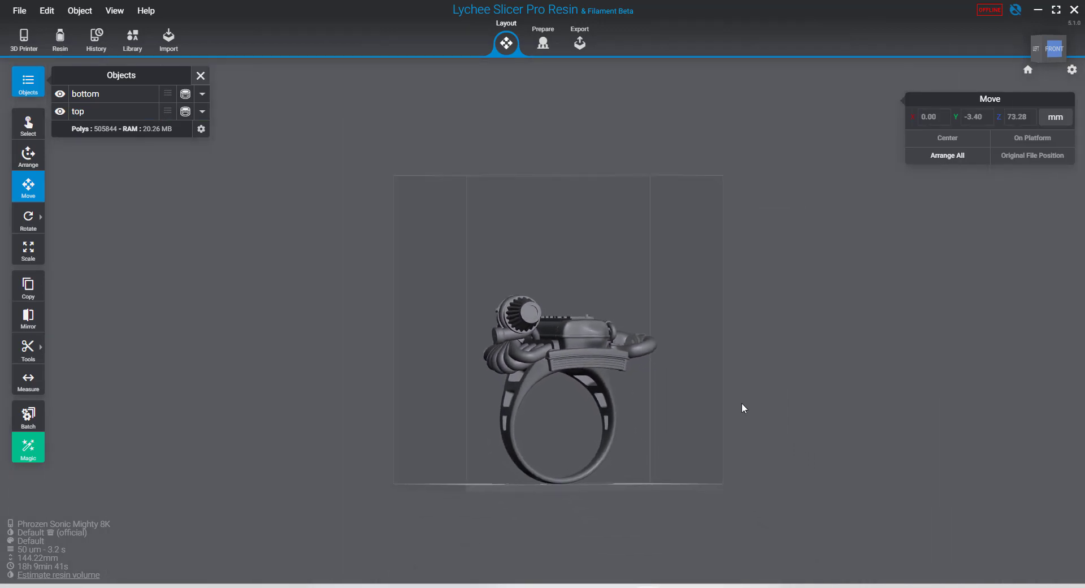
# Restore the bottom part's original file position and place the top part on the platform
pyautogui.click(602, 432)
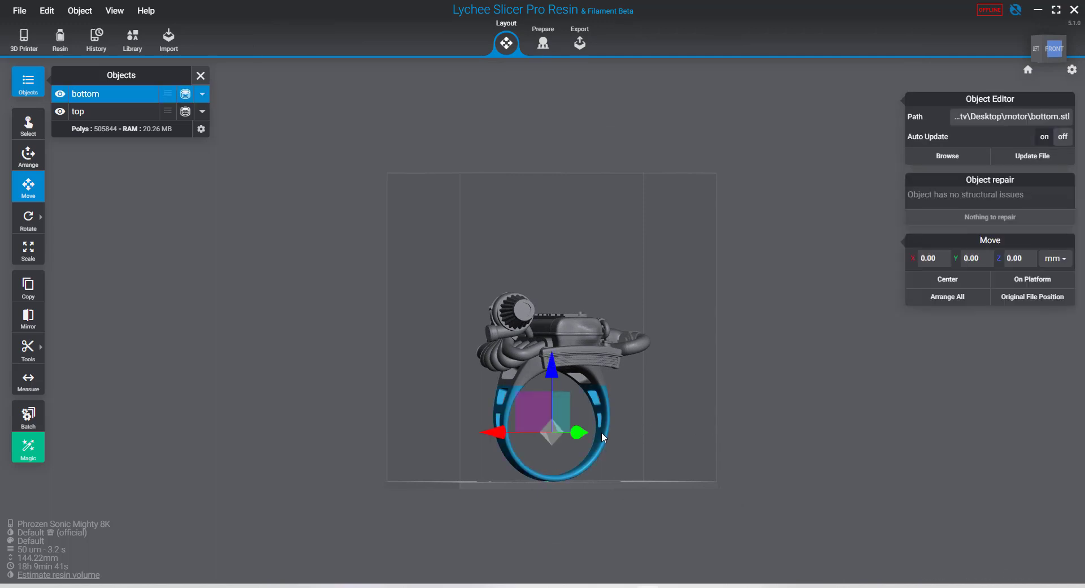
pyautogui.click(1051, 301)
pyautogui.click(545, 321)
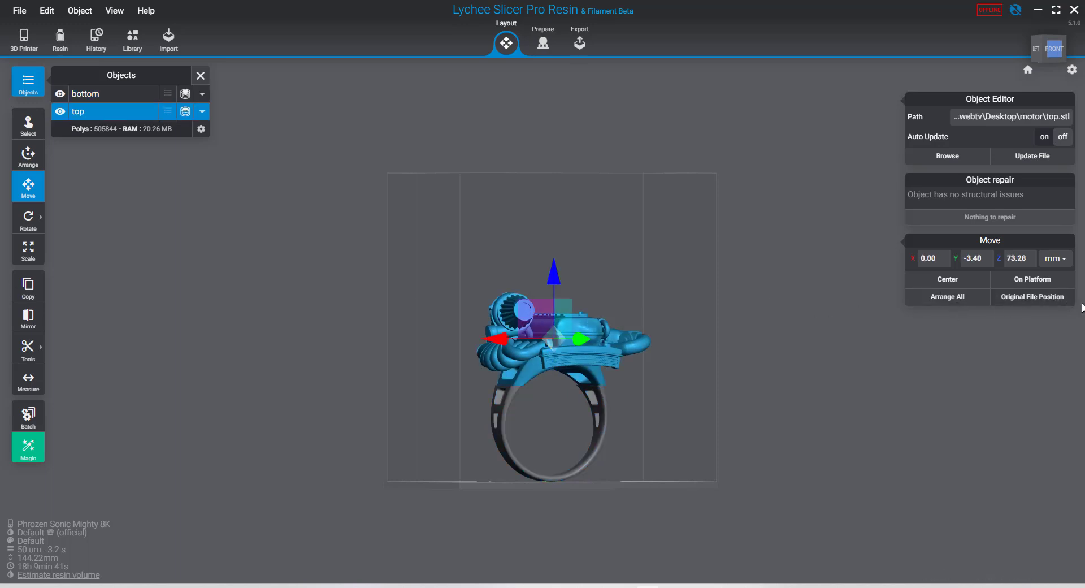
pyautogui.click(1030, 279)
# Check the print time in the export settings and return to the layout
pyautogui.moveTo(749, 391); pyautogui.dragTo(681, 421)
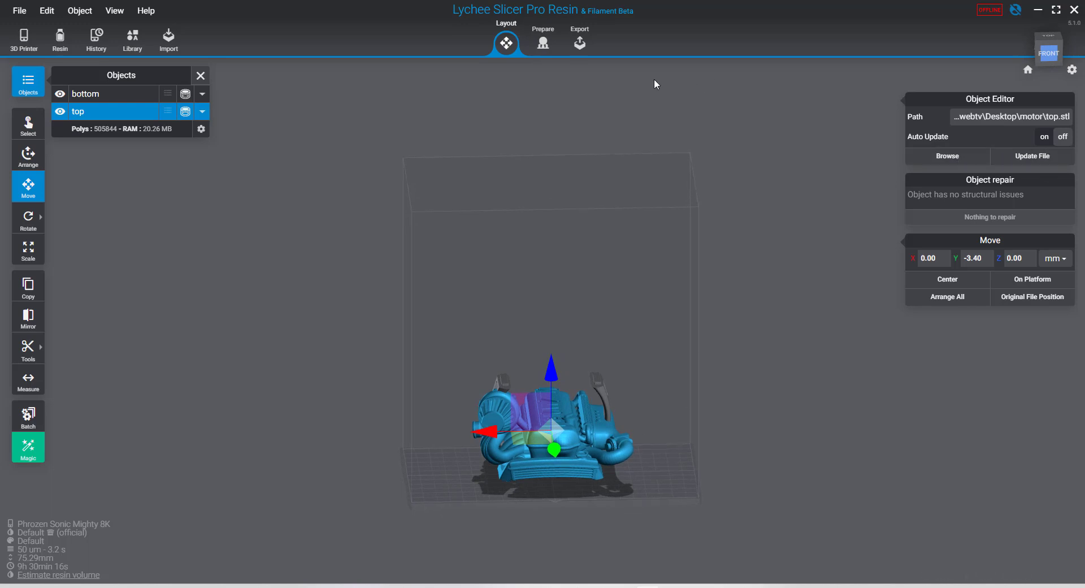
pyautogui.click(581, 46)
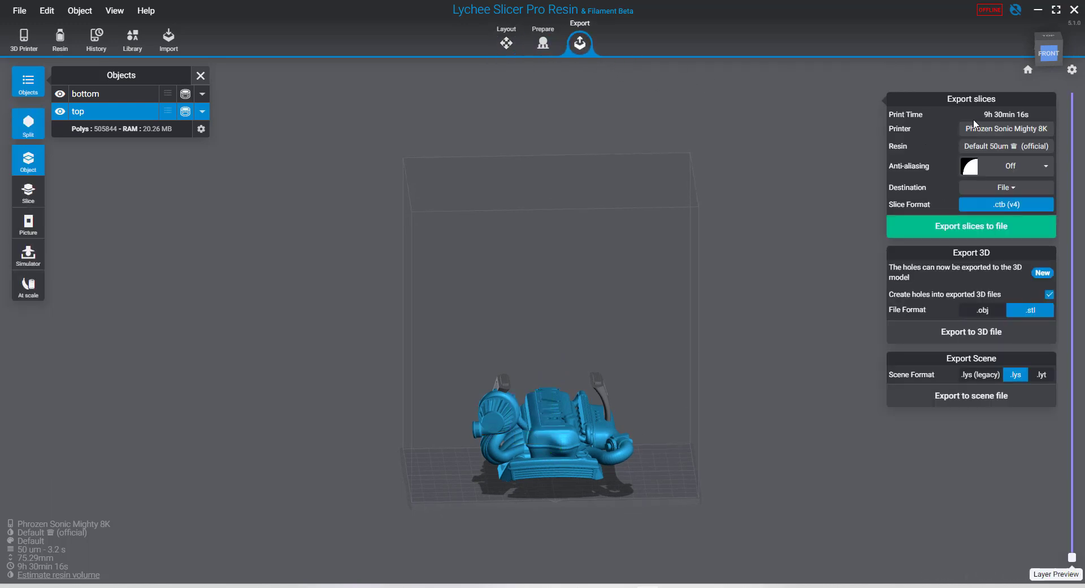
pyautogui.click(515, 52)
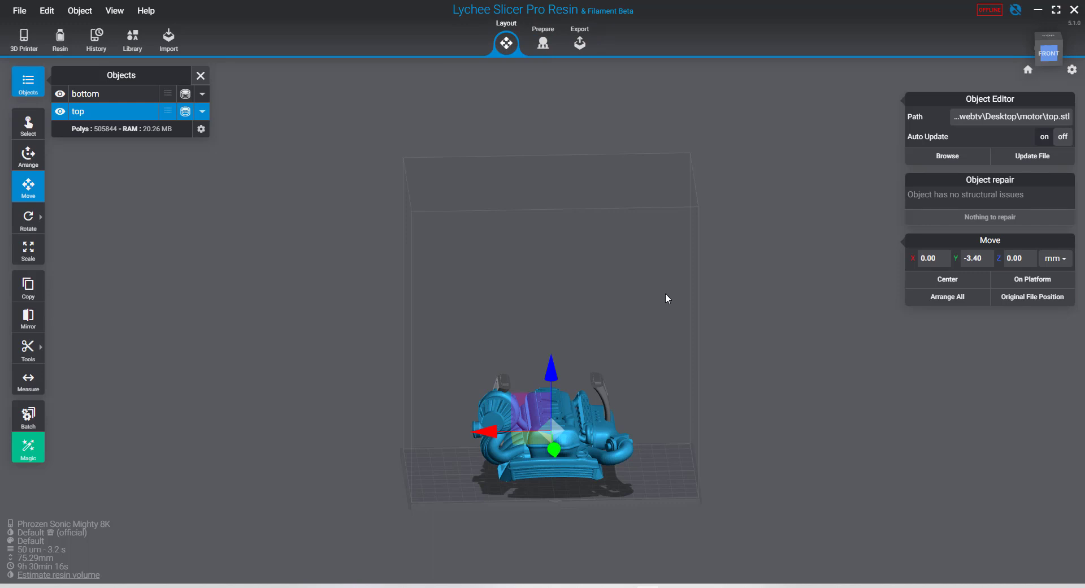
# Separate the parts on the build plate along X, with top at about 48.62 mm and bottom at about -56.82 mm
pyautogui.moveTo(612, 283); pyautogui.dragTo(664, 272, button='right')
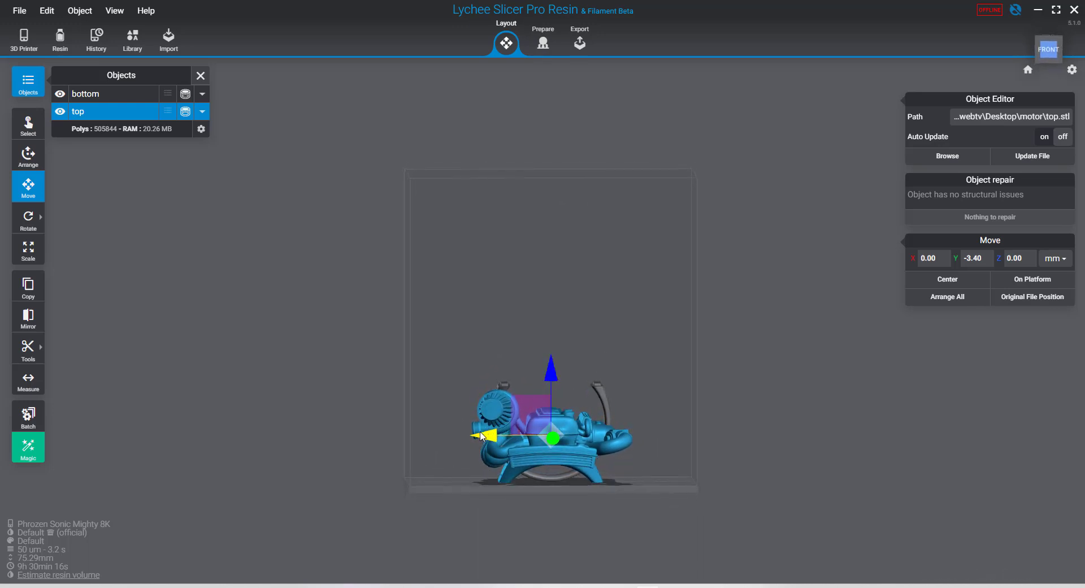
pyautogui.moveTo(481, 435); pyautogui.dragTo(547, 454)
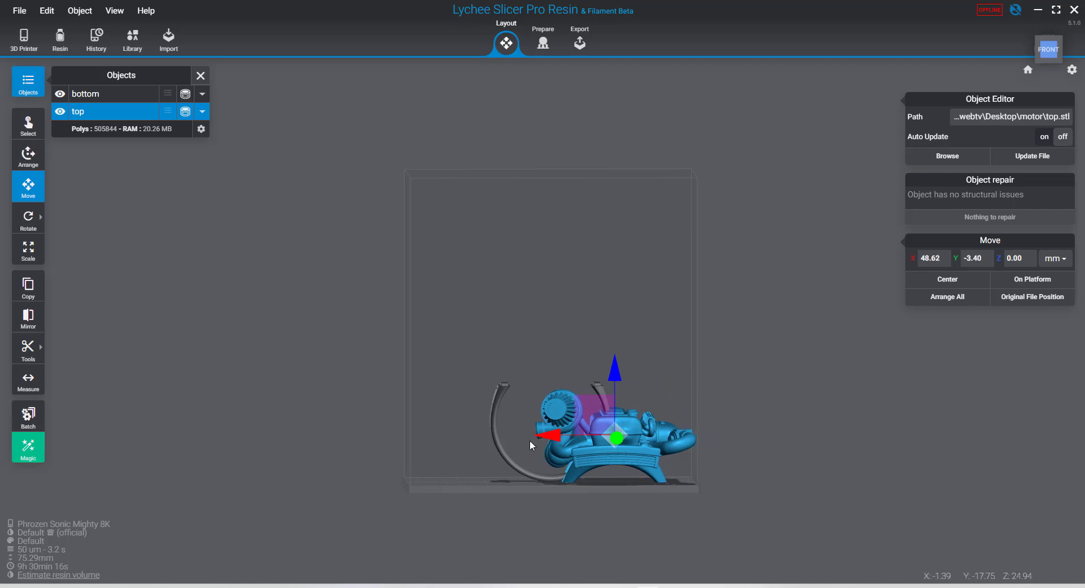
pyautogui.moveTo(818, 427); pyautogui.dragTo(823, 446)
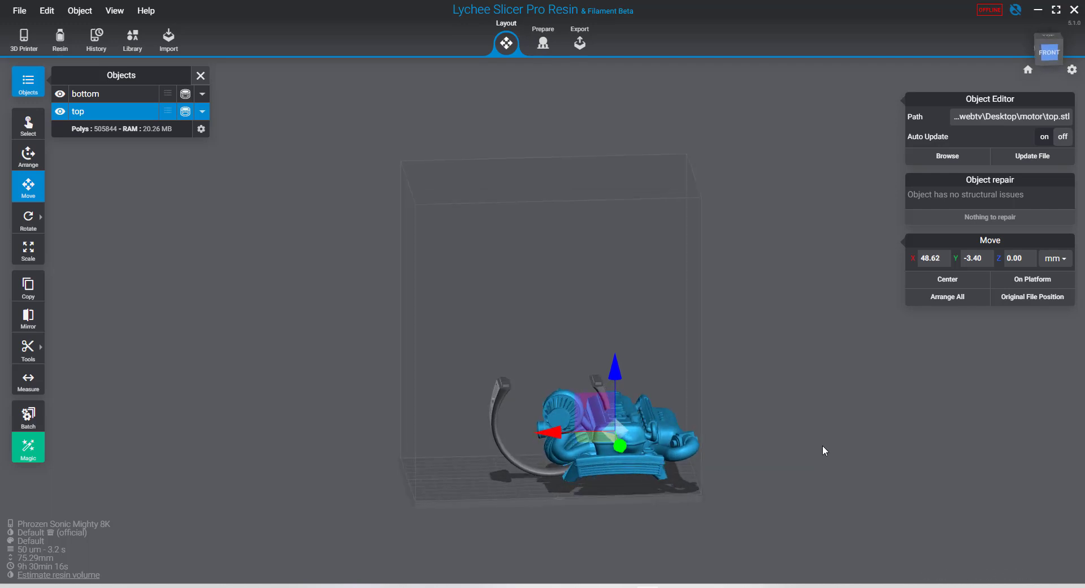
pyautogui.click(496, 429)
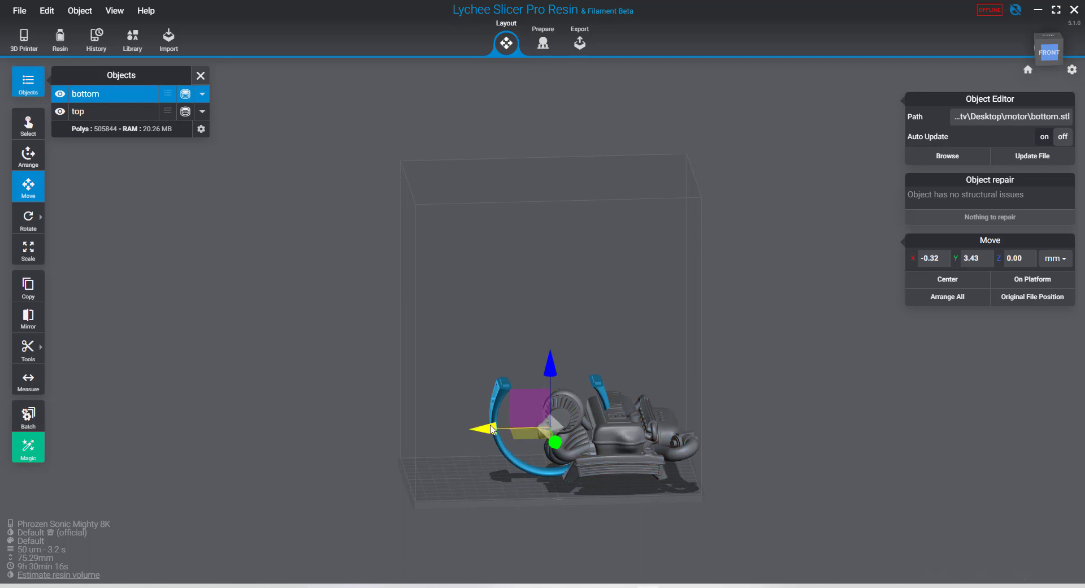
pyautogui.moveTo(492, 428); pyautogui.dragTo(417, 425)
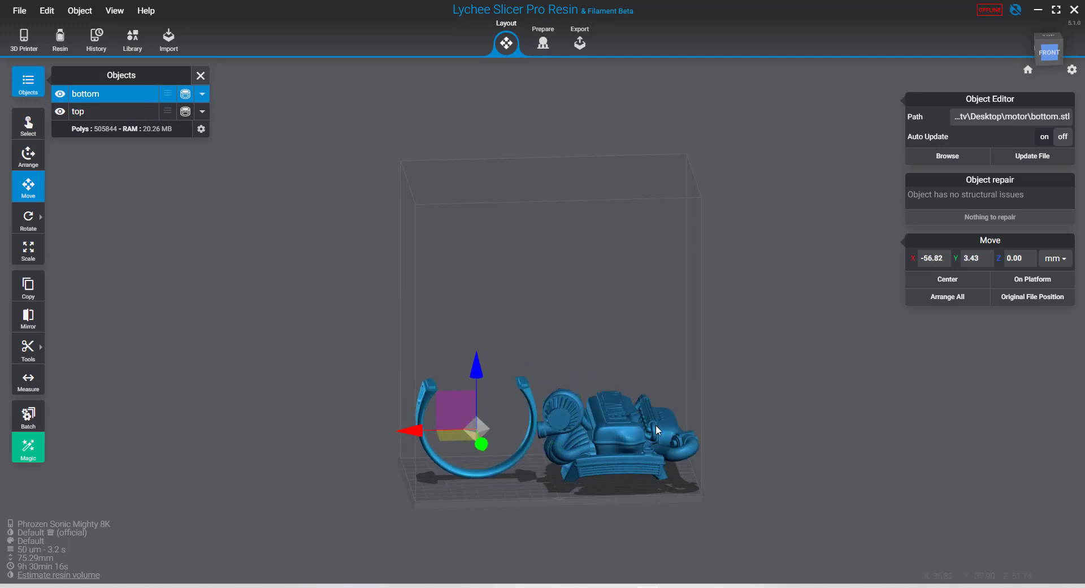
pyautogui.moveTo(746, 451); pyautogui.dragTo(887, 450)
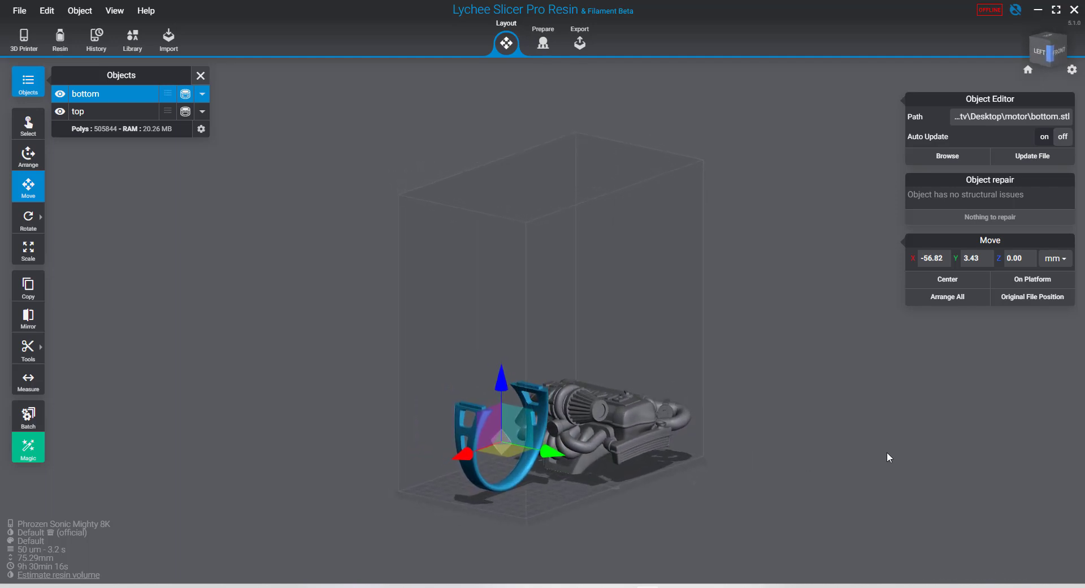
# Scale the top part uniformly to 90%
pyautogui.click(28, 249)
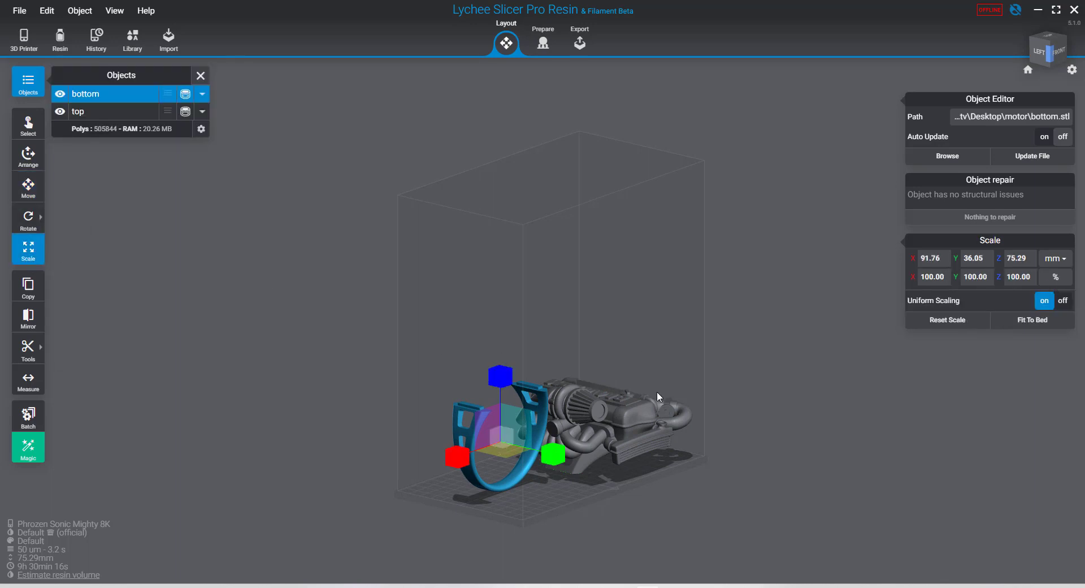
pyautogui.click(602, 413)
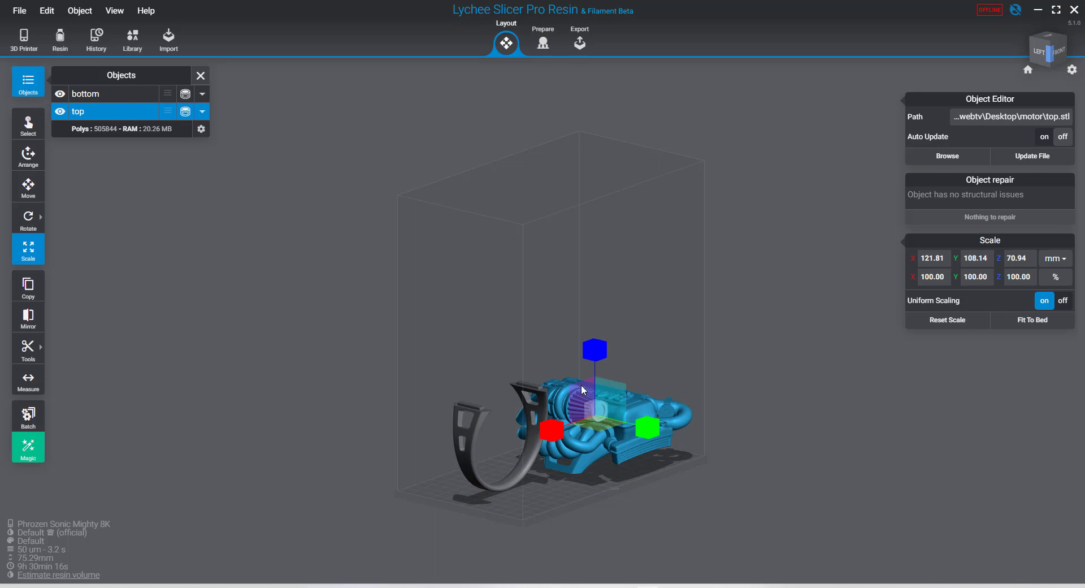
pyautogui.keyDown('ctrl'); pyautogui.click(476, 468); pyautogui.keyUp('ctrl')
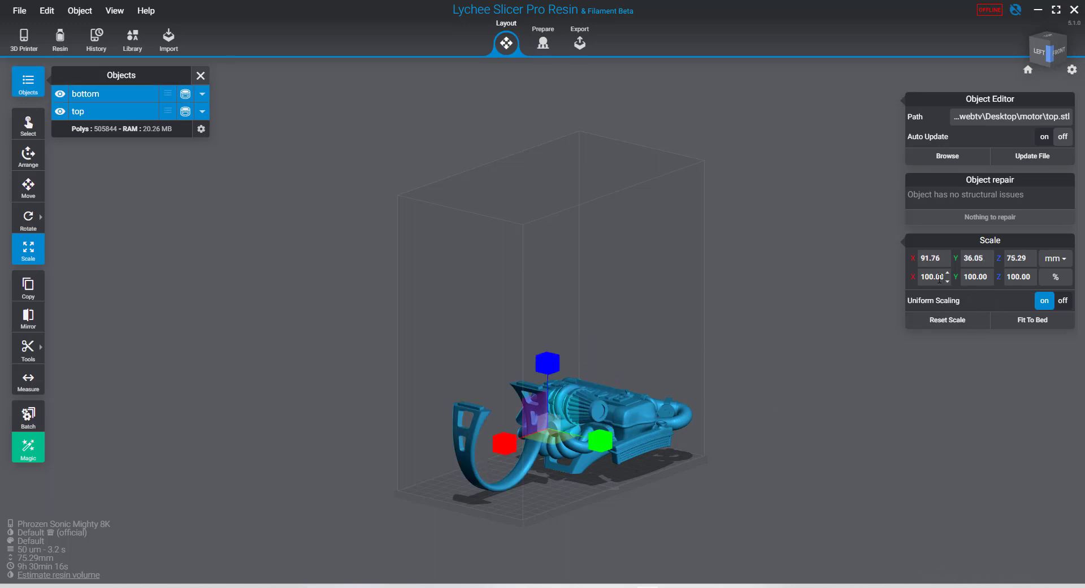
pyautogui.click(706, 406)
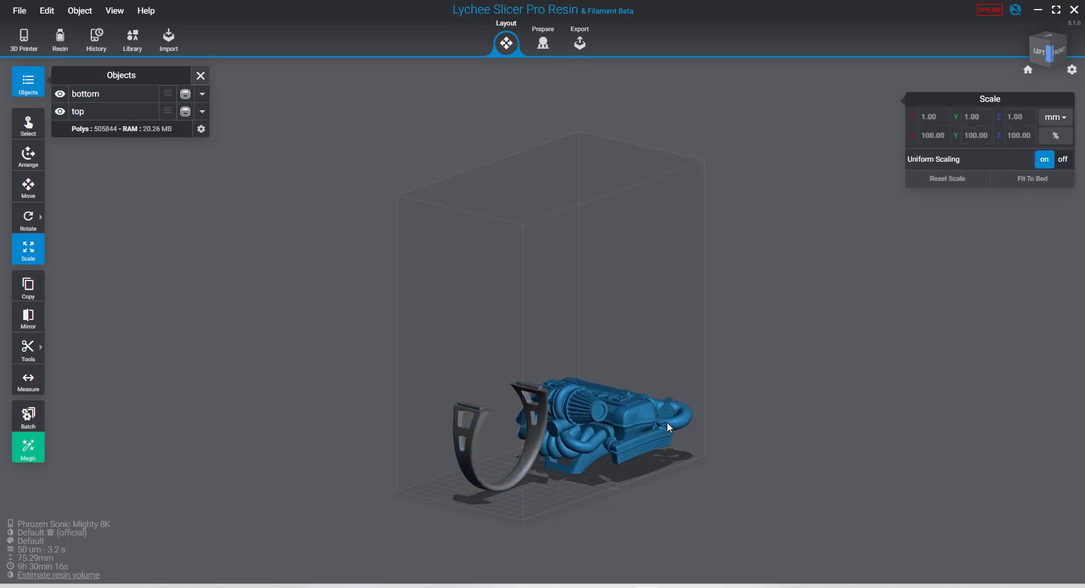
pyautogui.click(649, 426)
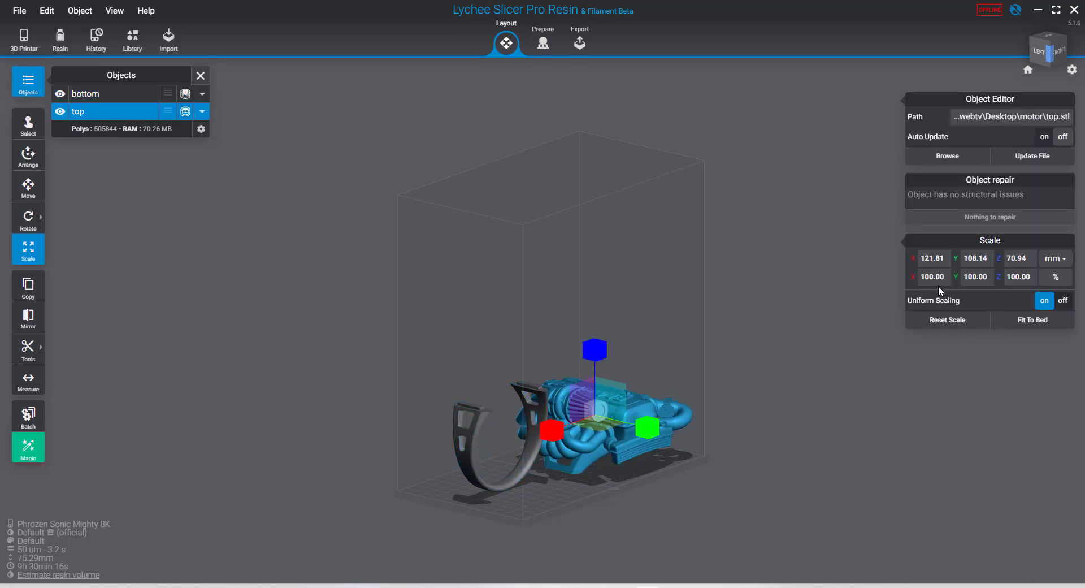
pyautogui.moveTo(934, 276); pyautogui.dragTo(918, 278)
pyautogui.write('90')
pyautogui.press('Return')
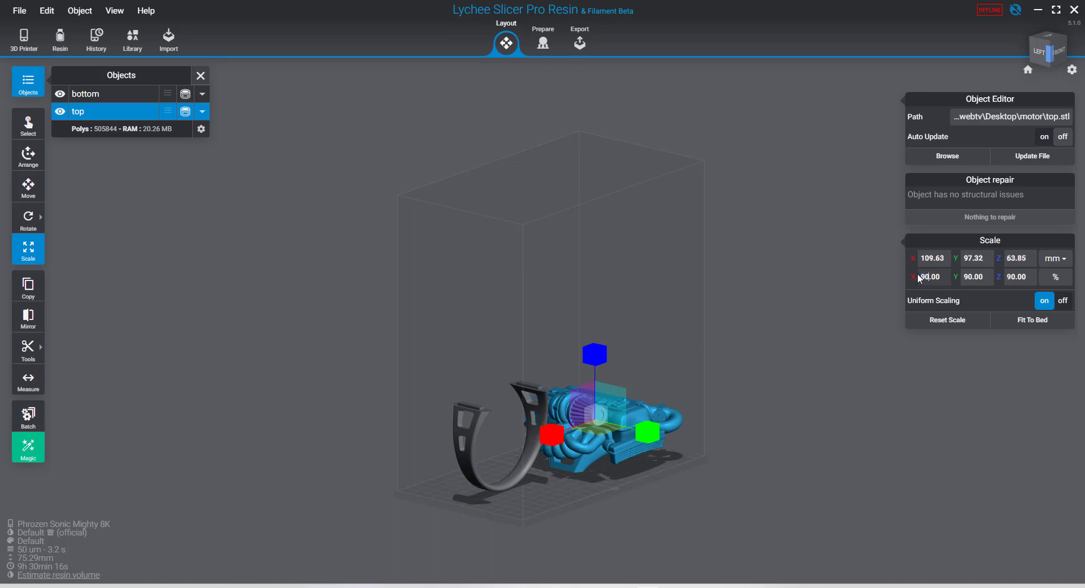
# Scale the bottom part uniformly to 90% to match the top part
pyautogui.click(522, 392)
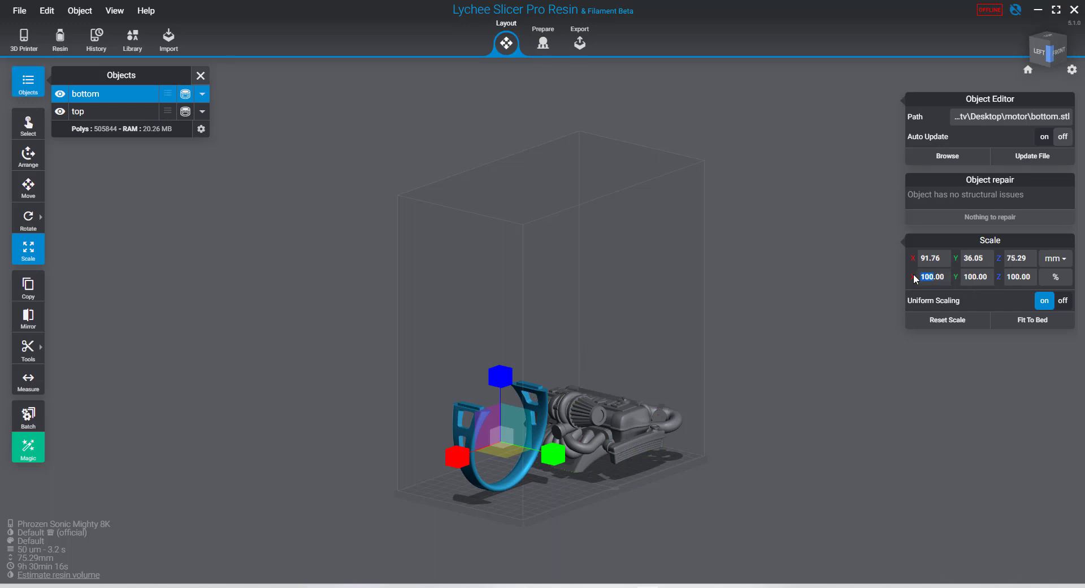
pyautogui.write('90')
pyautogui.press('Return')
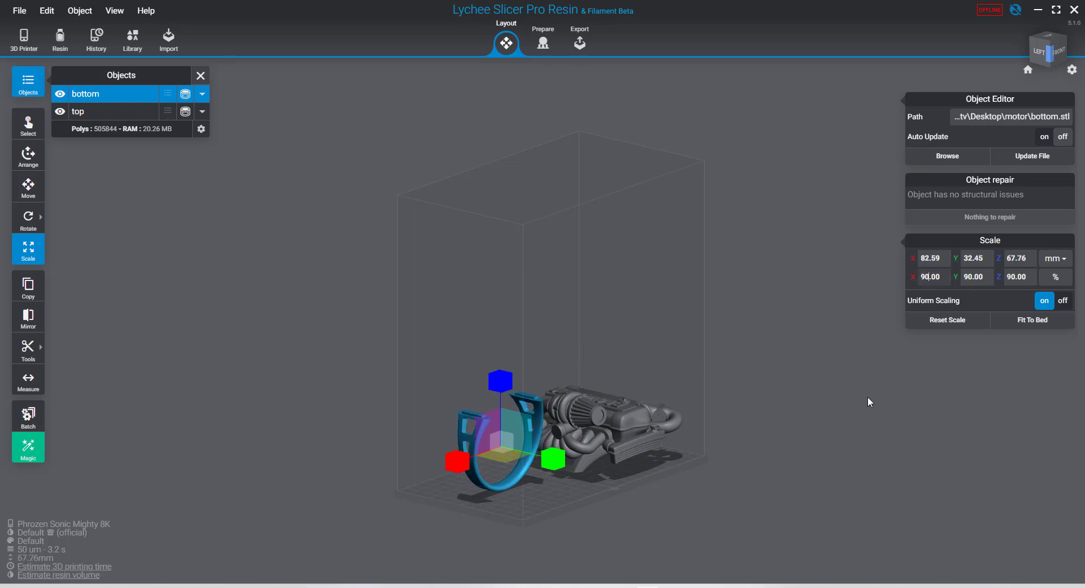
# Set the bottom part's Z rotation to 90° so the ring band is seen edge-on from the front
pyautogui.moveTo(863, 402); pyautogui.dragTo(792, 415)
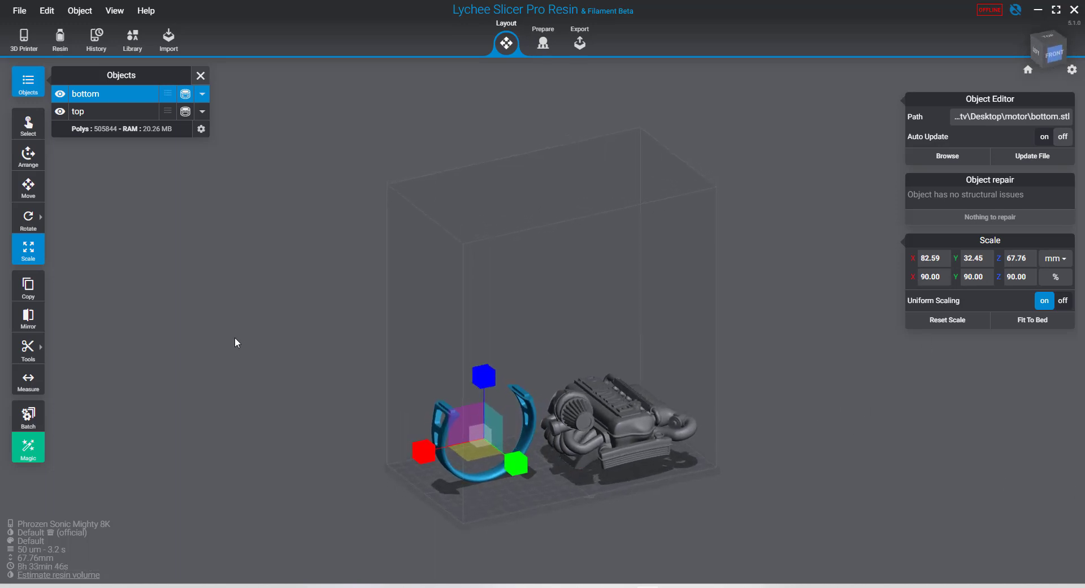
pyautogui.click(25, 226)
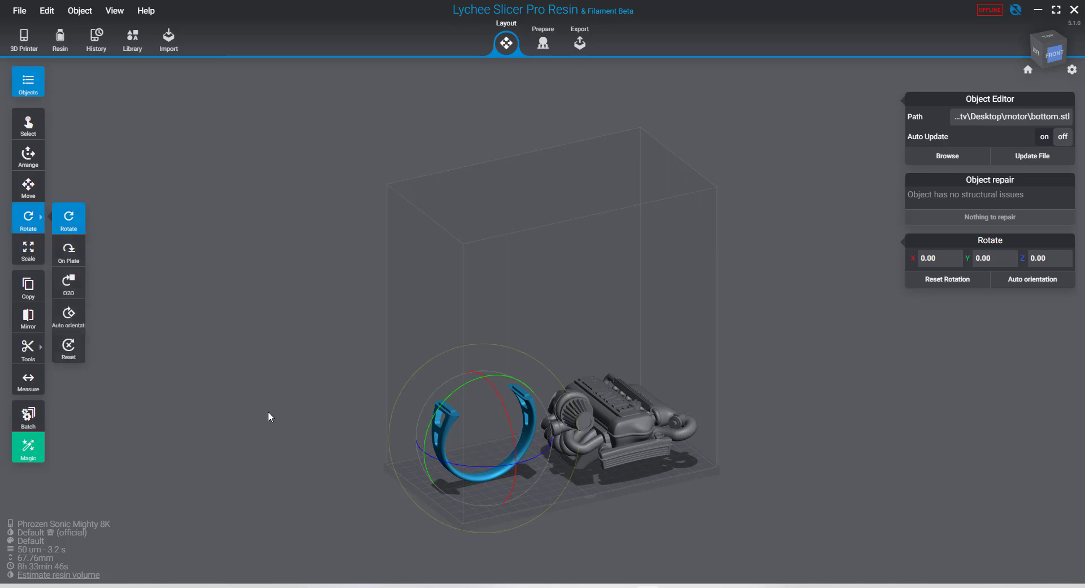
pyautogui.moveTo(268, 411); pyautogui.dragTo(191, 380)
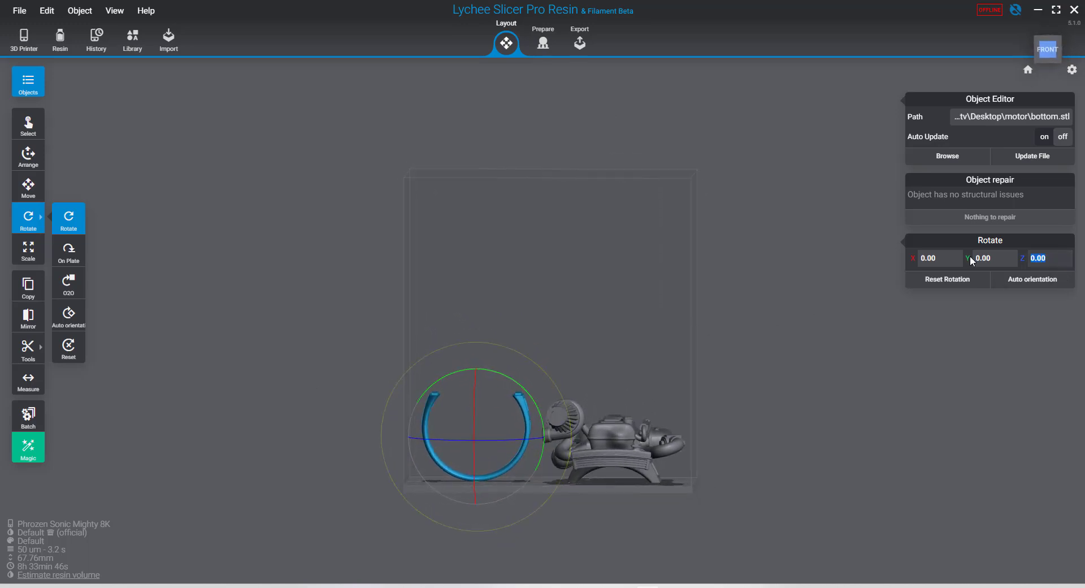
pyautogui.write('90')
pyautogui.press('Return')
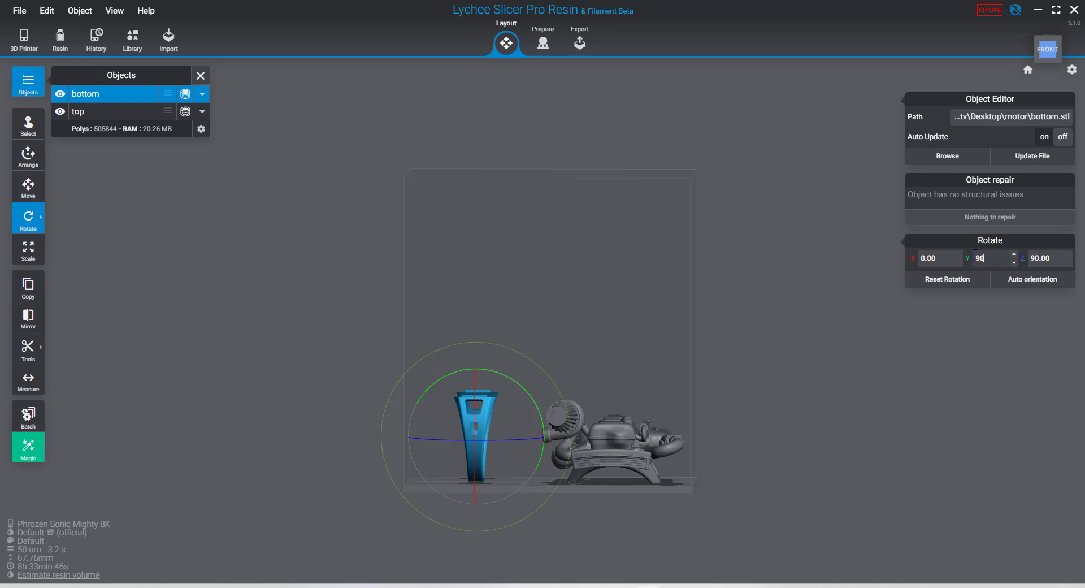
# Try a 90° rotation of the bottom part about Y and set Y back to 0
pyautogui.press('Return')
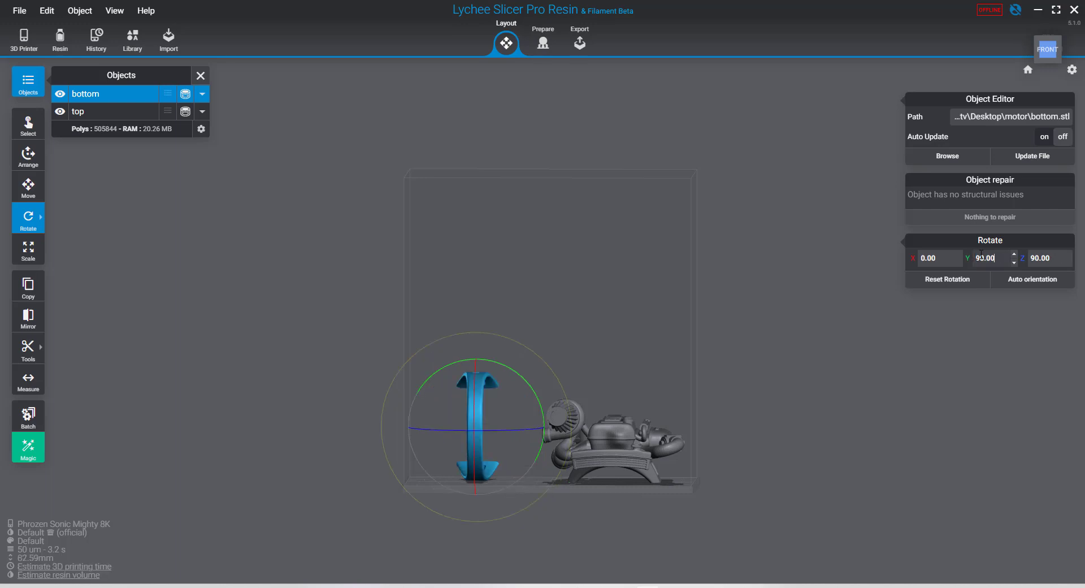
pyautogui.moveTo(1002, 257); pyautogui.dragTo(965, 256)
pyautogui.press('BackSpace')
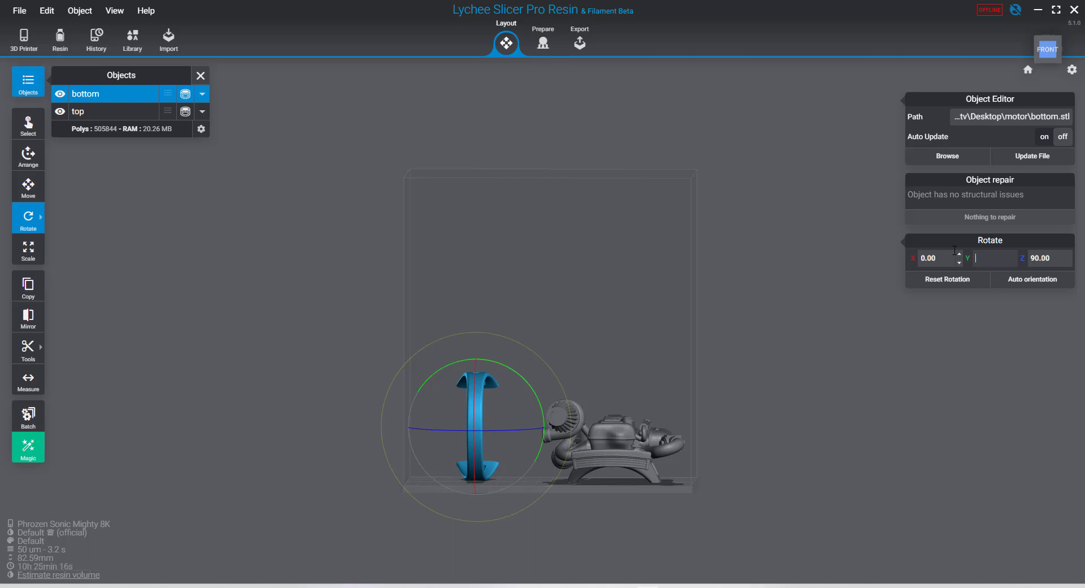
pyautogui.click(939, 261)
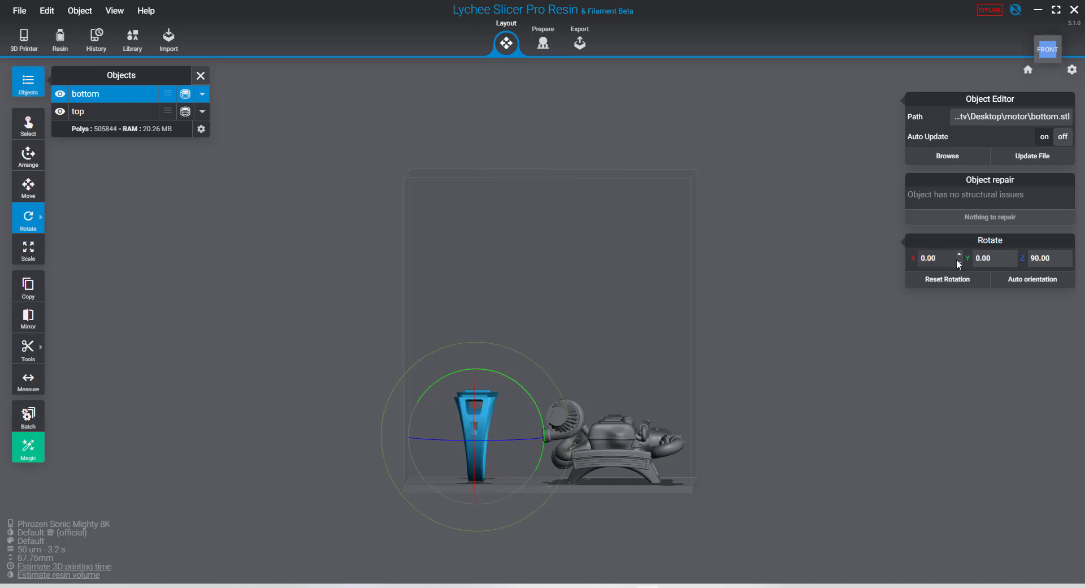
# In the front view, try tilting the bottom part onto its side with a free rotation, and undo it
pyautogui.moveTo(832, 333); pyautogui.dragTo(841, 312, button='right')
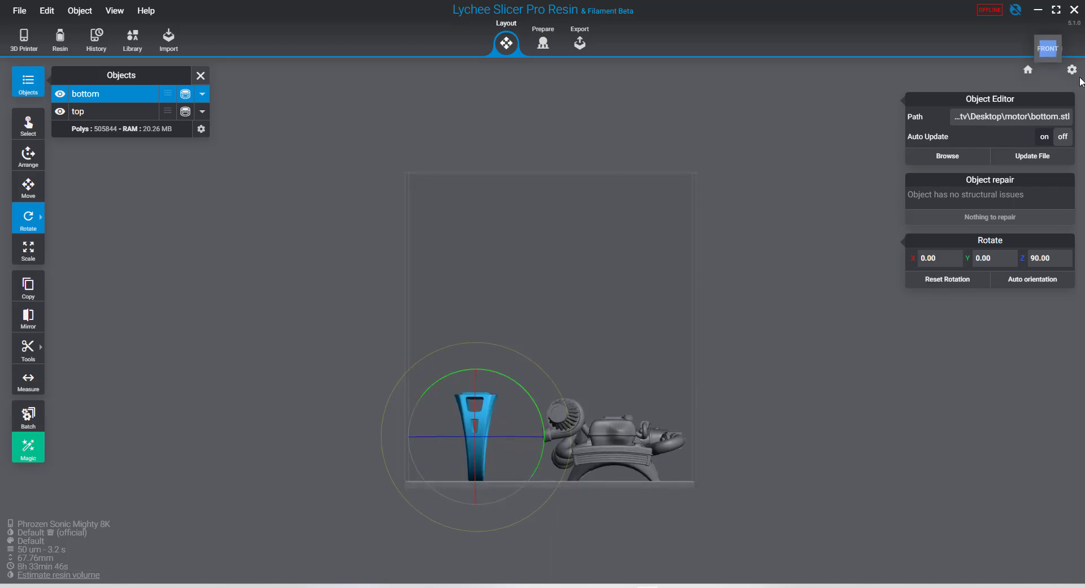
pyautogui.click(1049, 51)
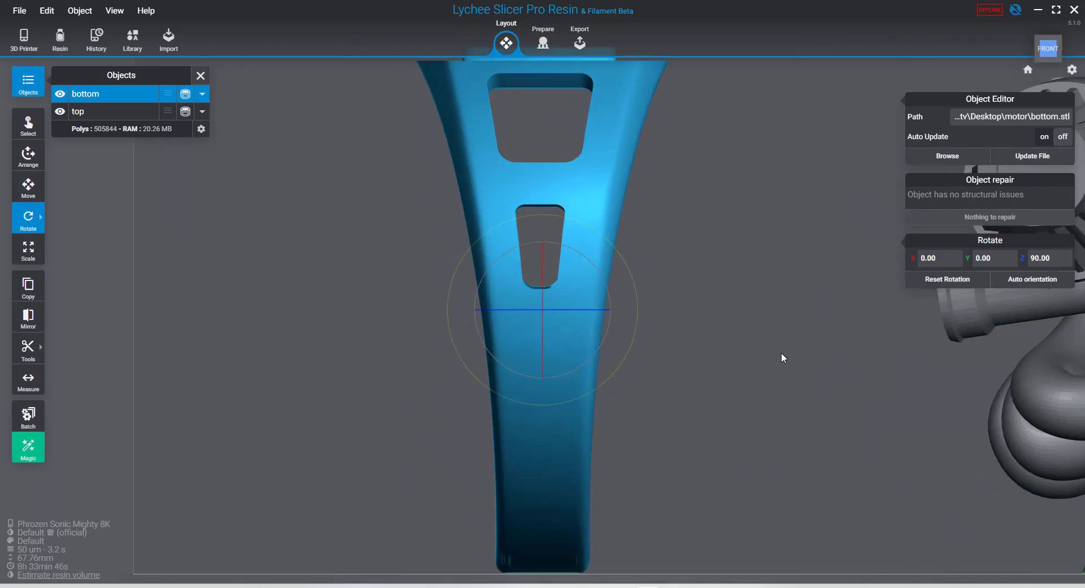
pyautogui.click(782, 351)
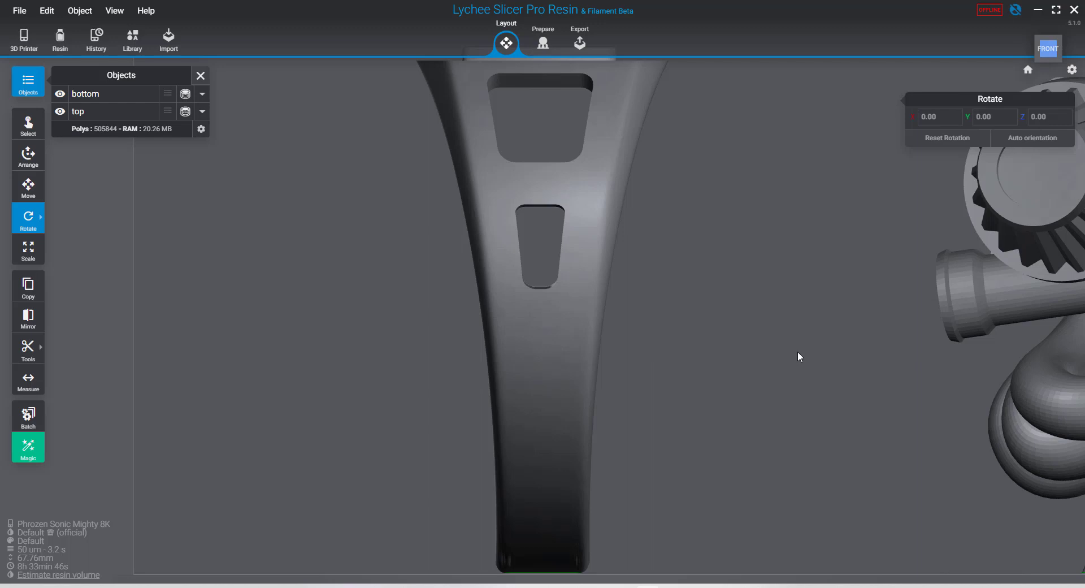
pyautogui.scroll(-5, 799, 350)
pyautogui.click(622, 324)
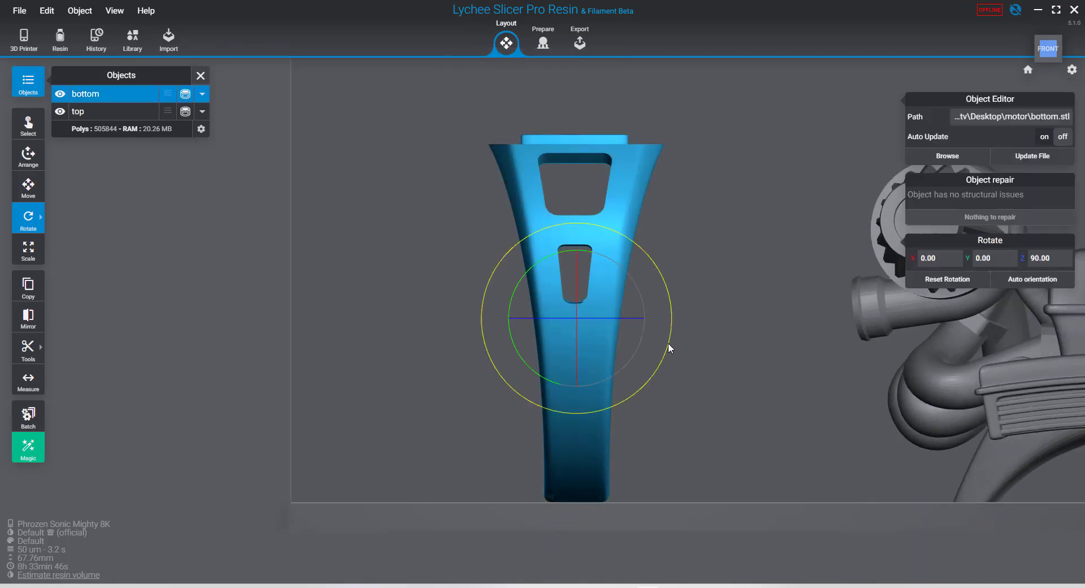
pyautogui.moveTo(667, 342); pyautogui.dragTo(594, 246)
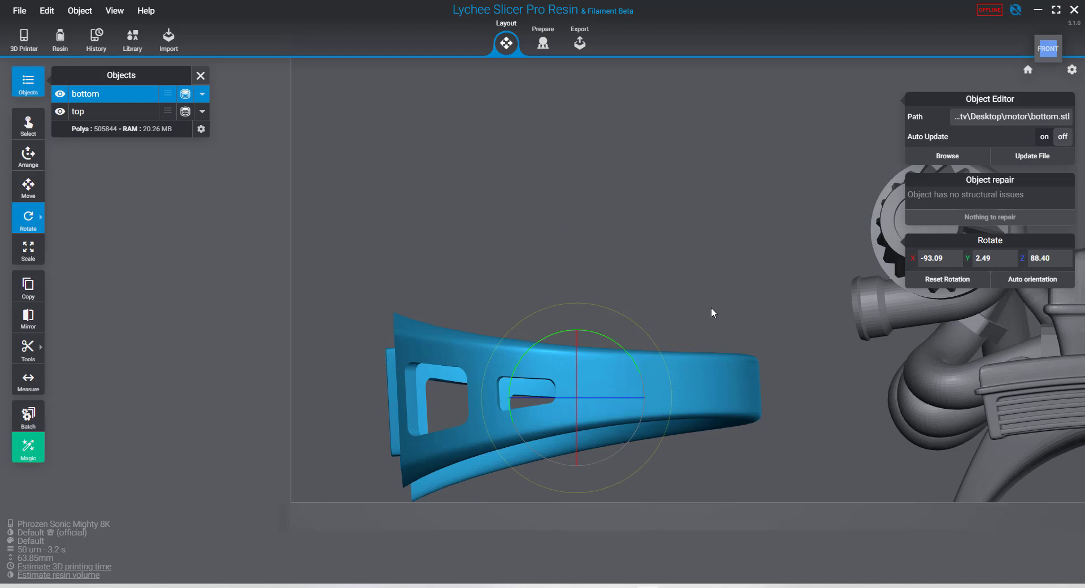
pyautogui.hotkey('ctrl', 'z')
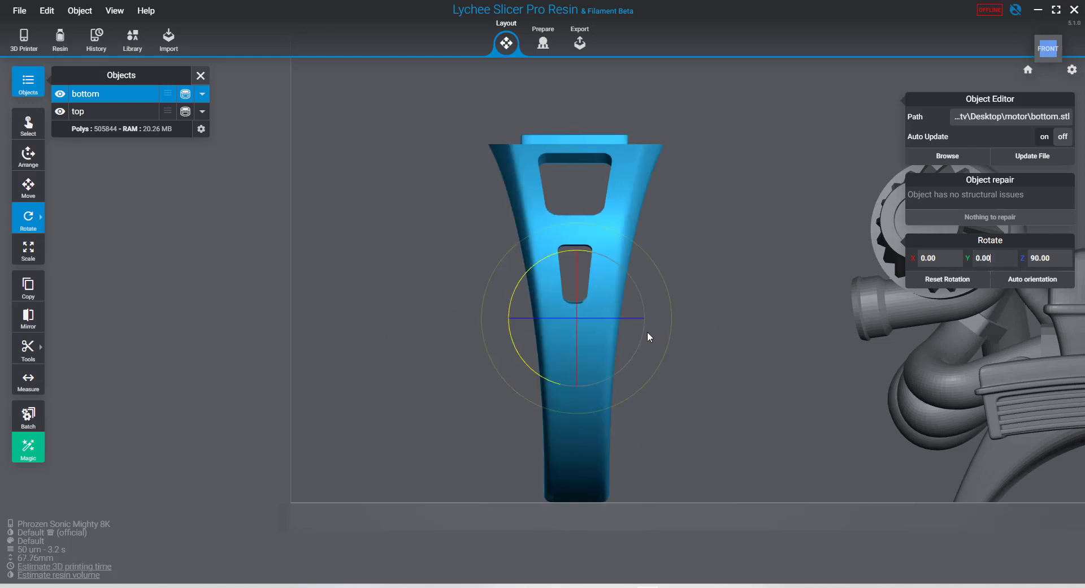
# Rotate the bottom part about X to about 80.36° so it lies nearly flat, and inspect it above the plate
pyautogui.moveTo(642, 331)
pyautogui.mouseDown()
pyautogui.moveTo(635, 281)
pyautogui.moveTo(574, 181)
pyautogui.moveTo(545, 160)
pyautogui.mouseUp()
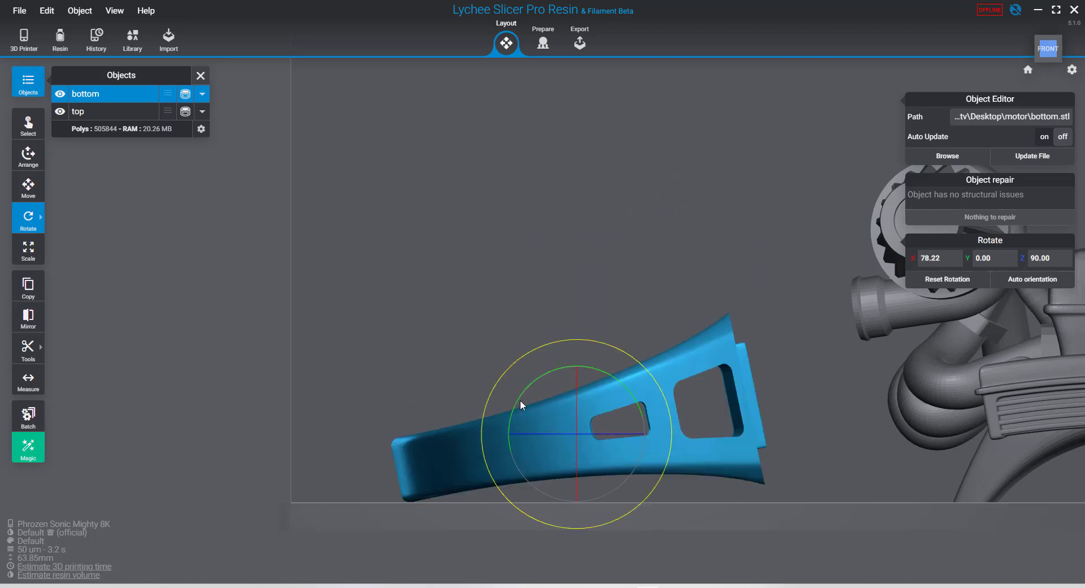
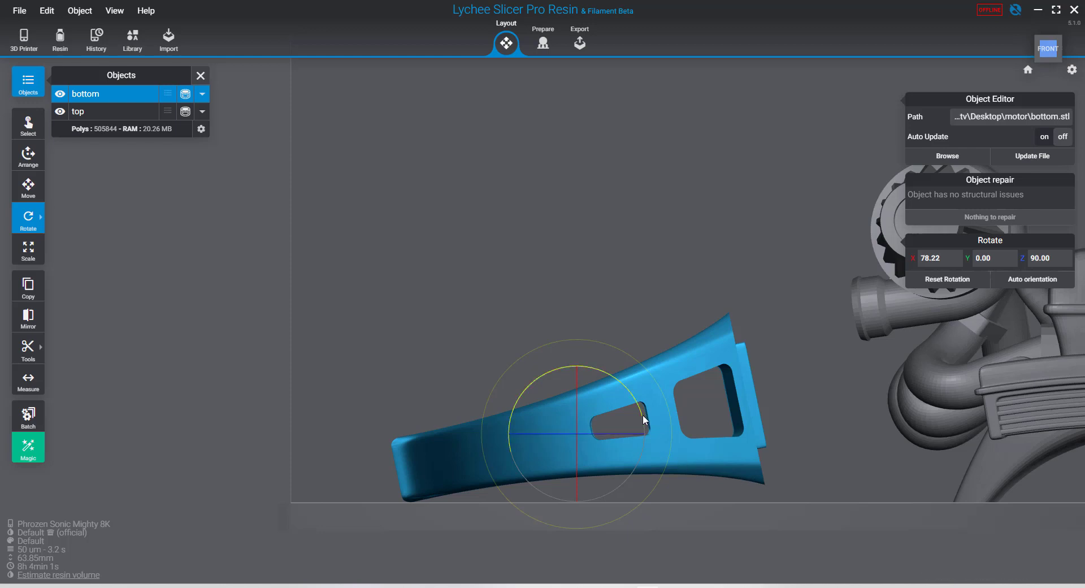
pyautogui.moveTo(642, 414); pyautogui.dragTo(643, 419)
pyautogui.moveTo(642, 420); pyautogui.dragTo(638, 386)
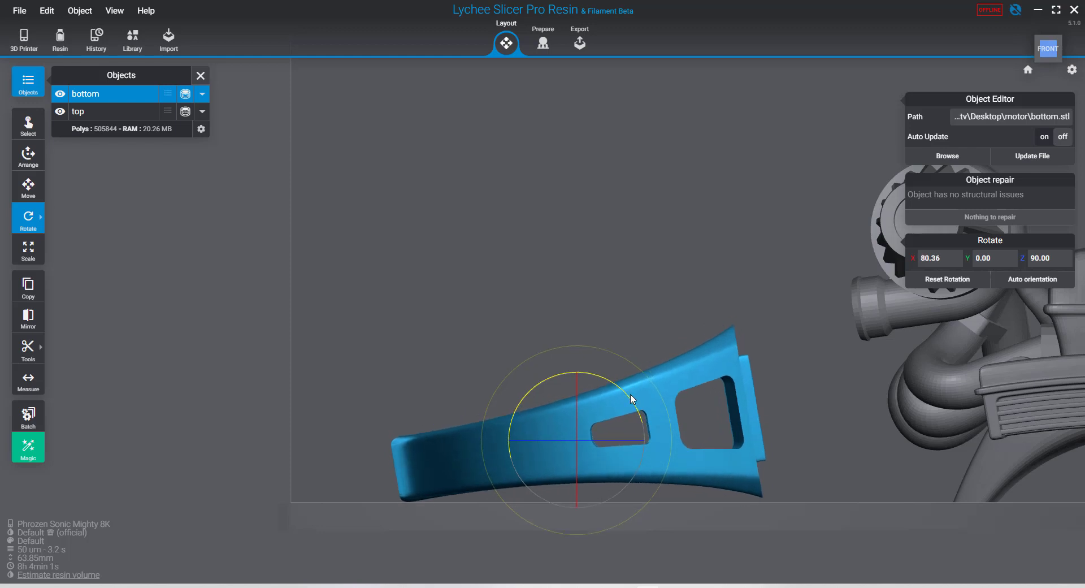
pyautogui.moveTo(885, 445); pyautogui.dragTo(816, 450, button='right')
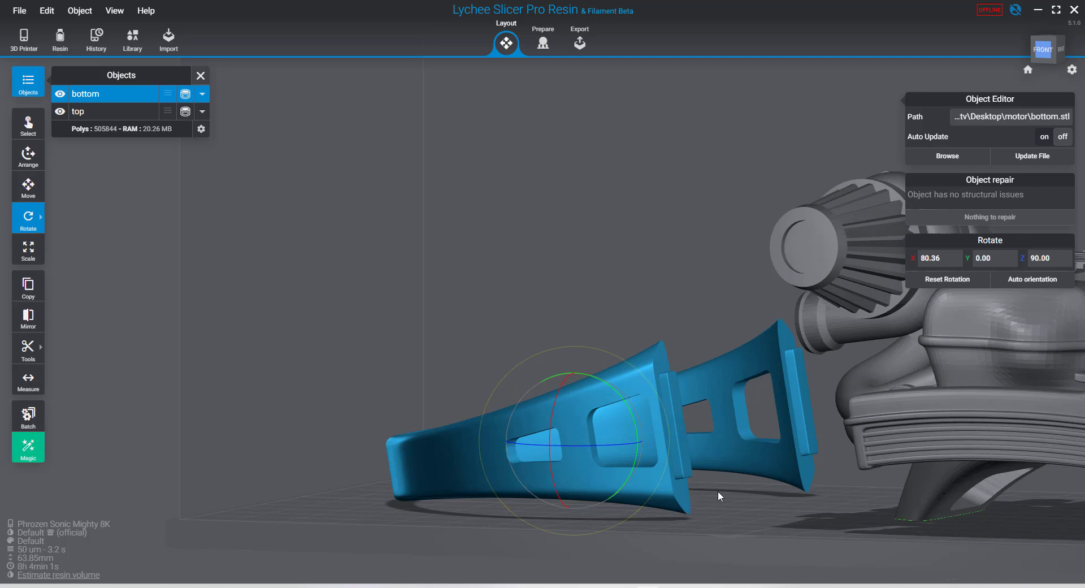
pyautogui.moveTo(718, 492); pyautogui.dragTo(850, 436, button='right')
# Select the top part, view it from the front, and check the print time in the export settings
pyautogui.moveTo(836, 409); pyautogui.dragTo(497, 429, button='middle')
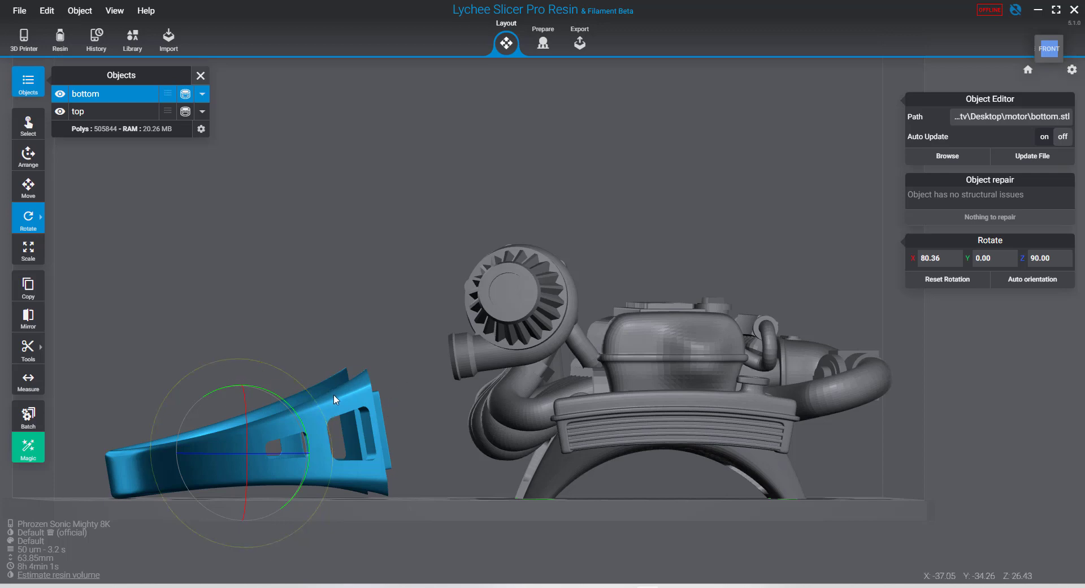
pyautogui.click(647, 345)
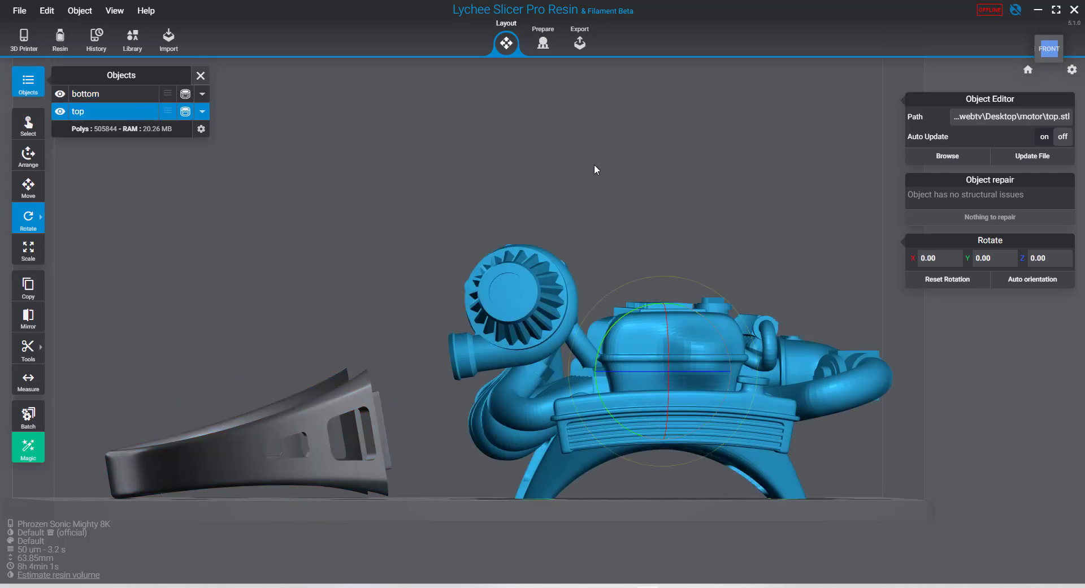
pyautogui.moveTo(758, 263); pyautogui.dragTo(763, 204)
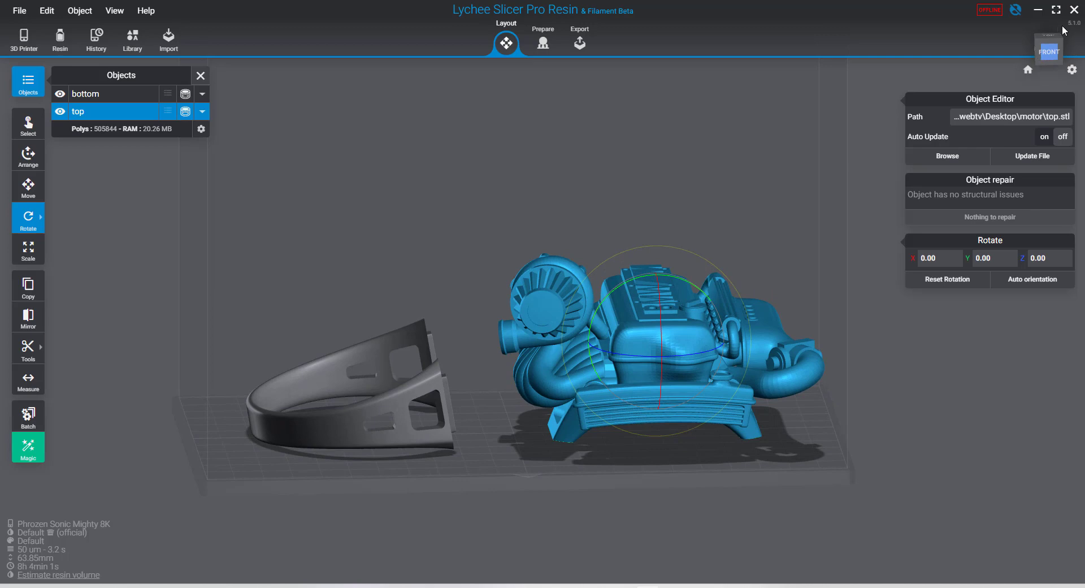
pyautogui.click(1049, 52)
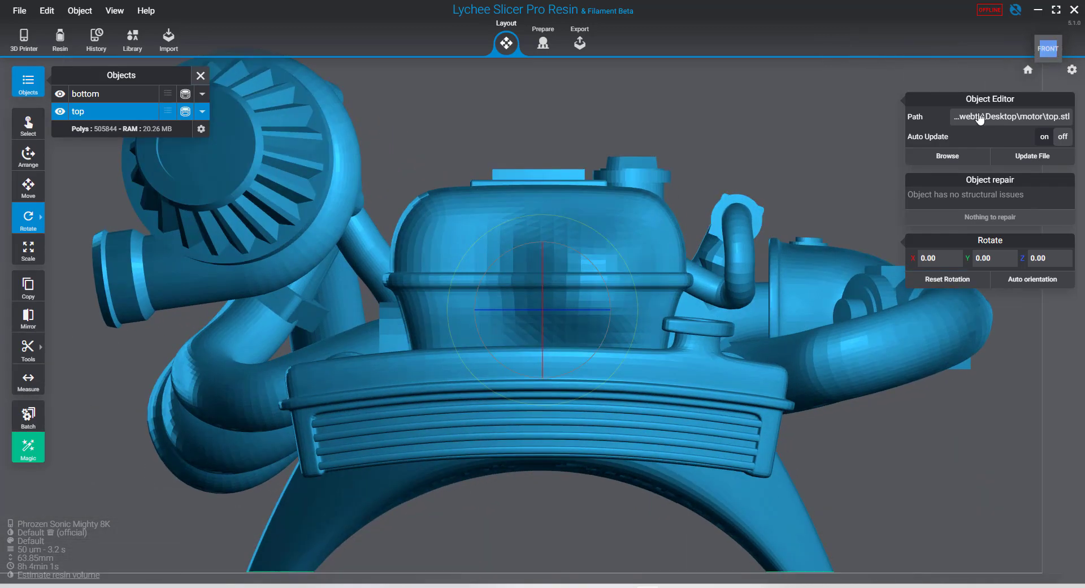
pyautogui.scroll(-5, 851, 368)
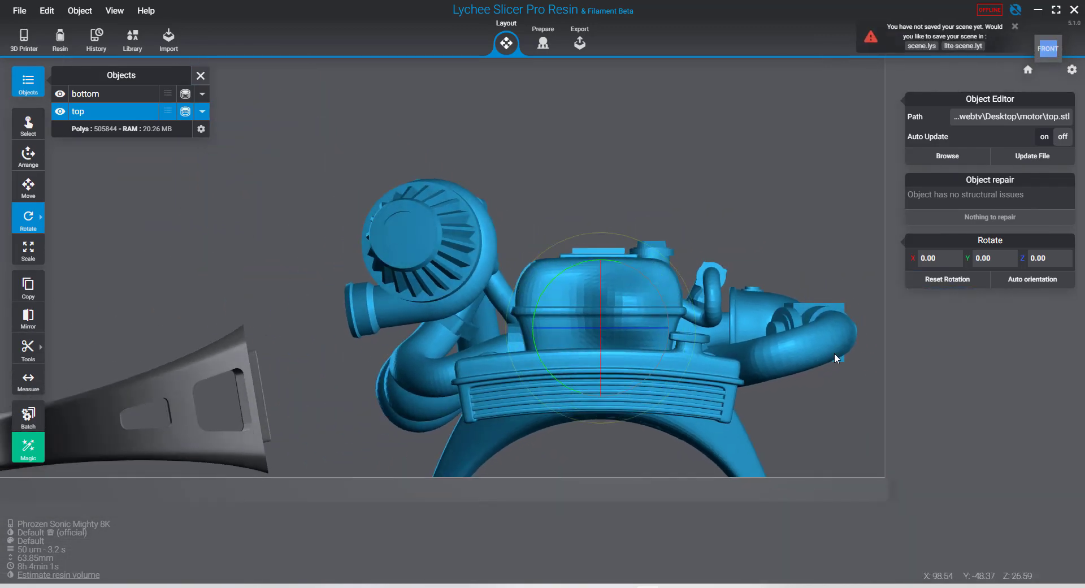
pyautogui.scroll(-4, 834, 353)
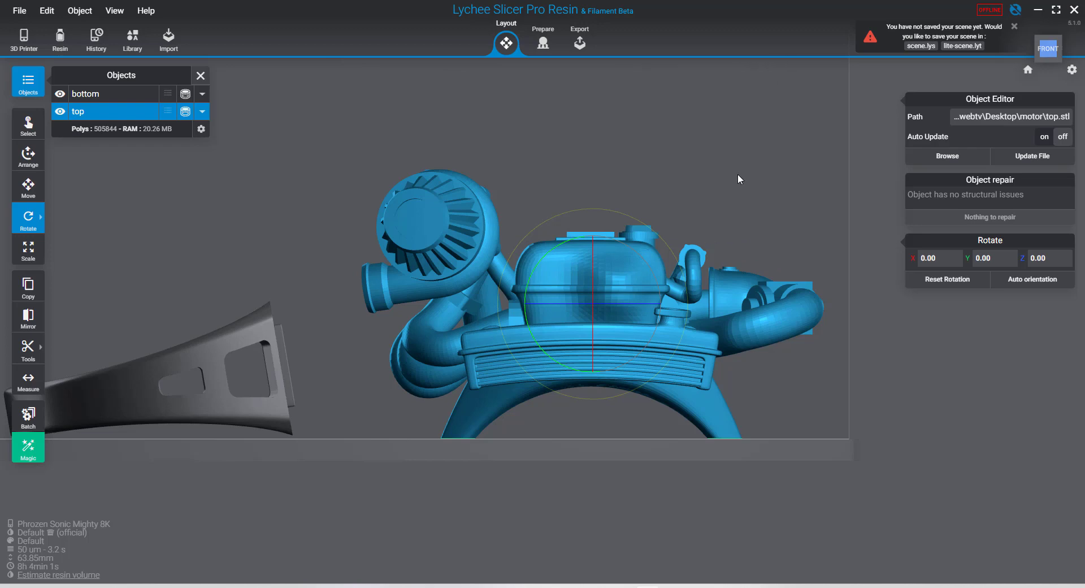
pyautogui.moveTo(737, 174); pyautogui.dragTo(700, 69, button='right')
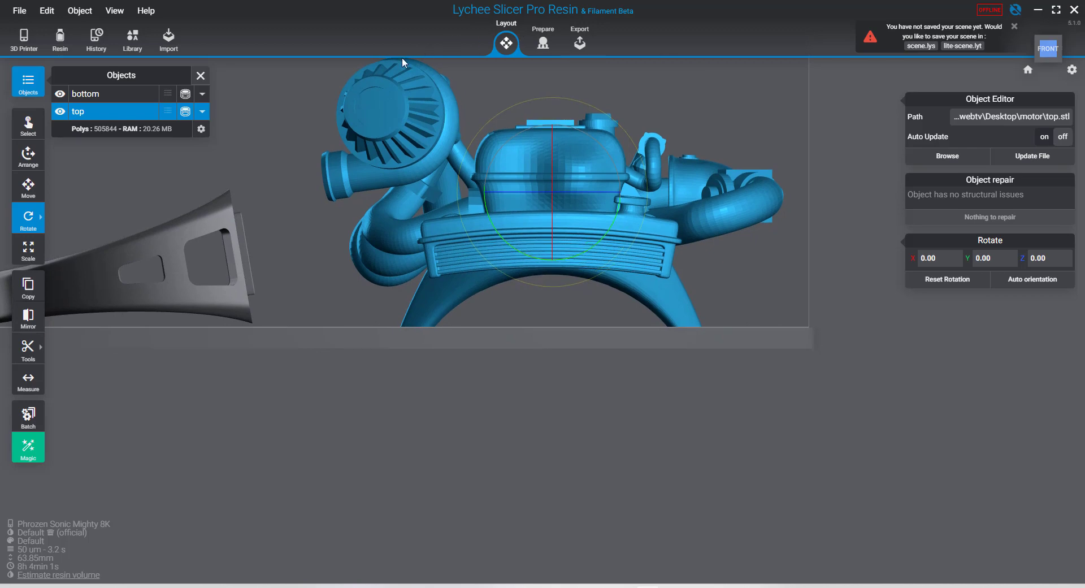
pyautogui.click(581, 41)
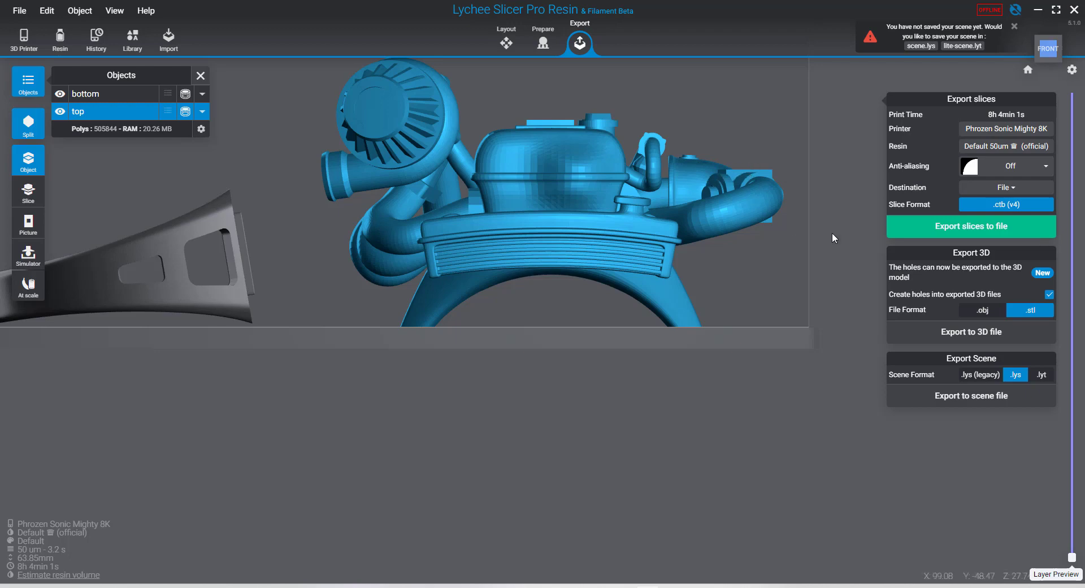
pyautogui.click(512, 49)
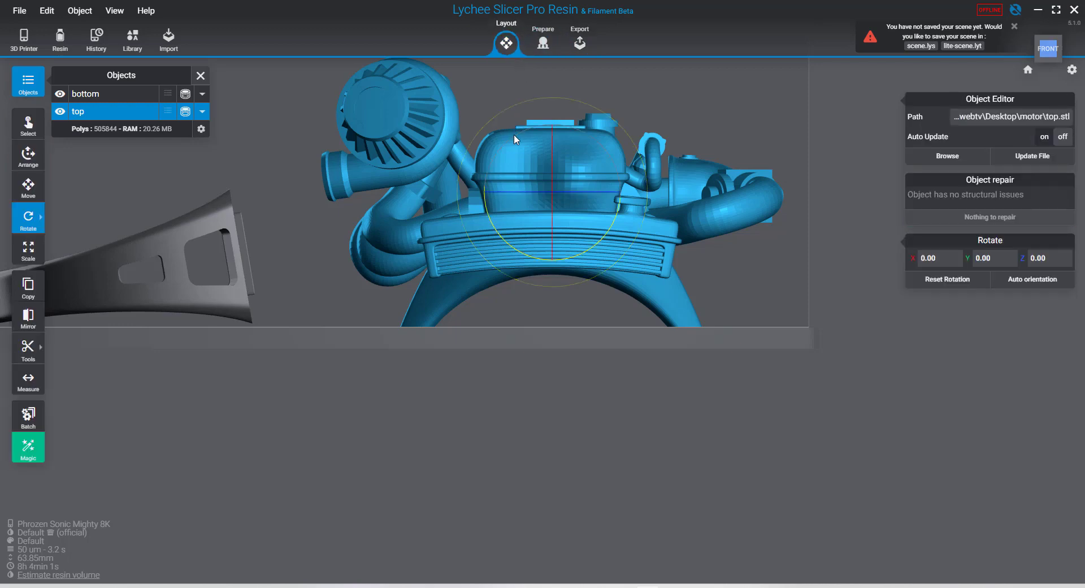
# Tilt the top part about Y to about -9.88° and check the print time in the export settings
pyautogui.moveTo(514, 135); pyautogui.dragTo(526, 140)
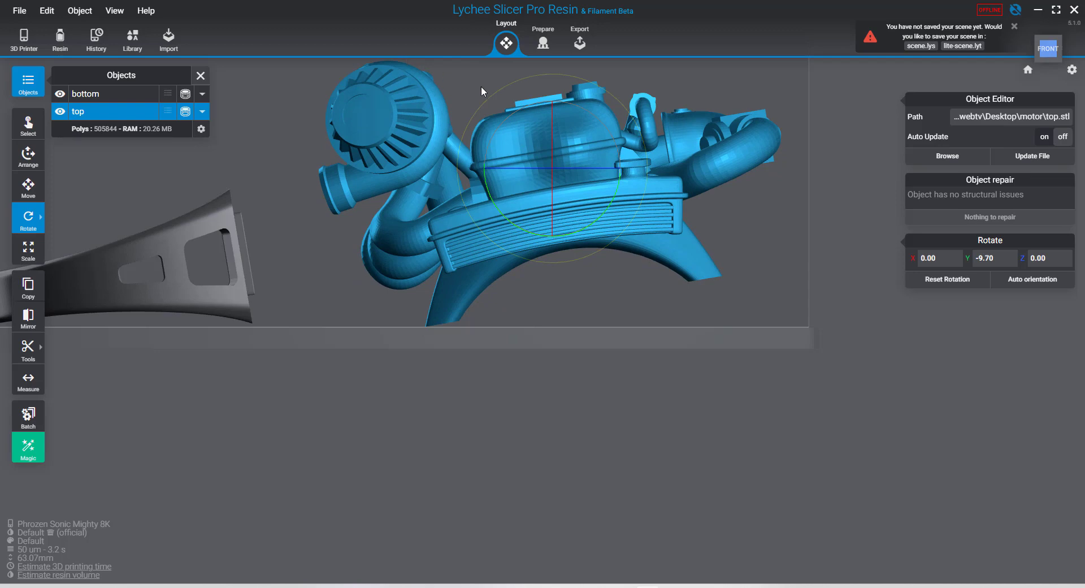
pyautogui.moveTo(508, 115)
pyautogui.mouseDown()
pyautogui.moveTo(490, 113)
pyautogui.moveTo(504, 136)
pyautogui.moveTo(517, 128)
pyautogui.mouseUp()
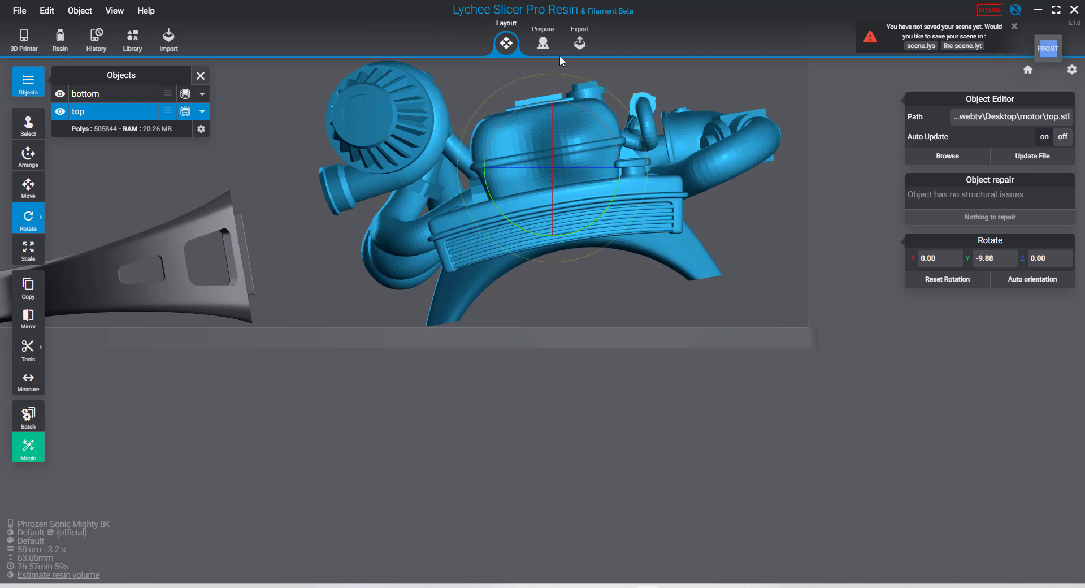
pyautogui.click(581, 31)
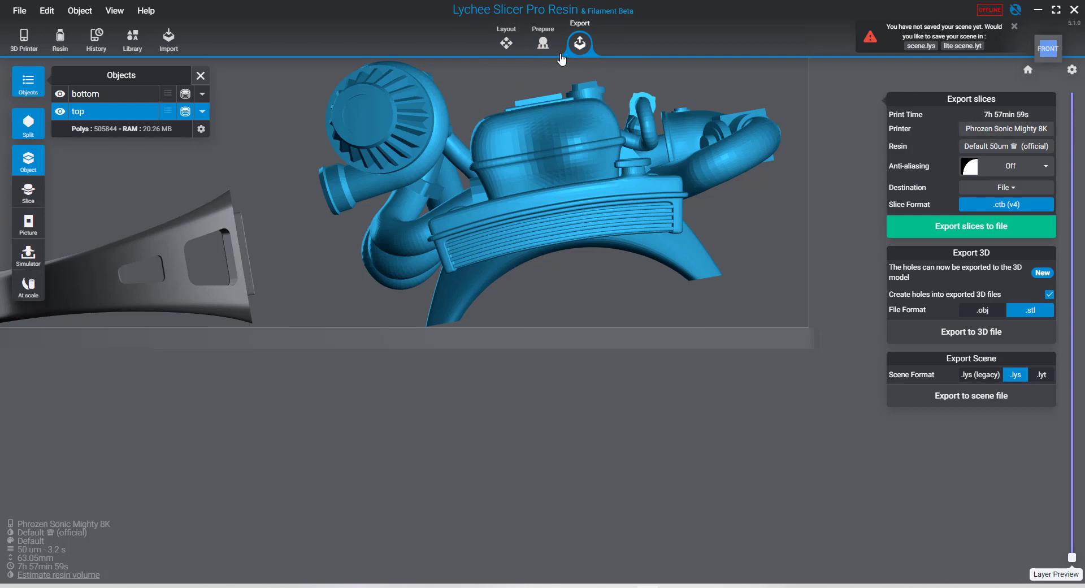
pyautogui.click(508, 44)
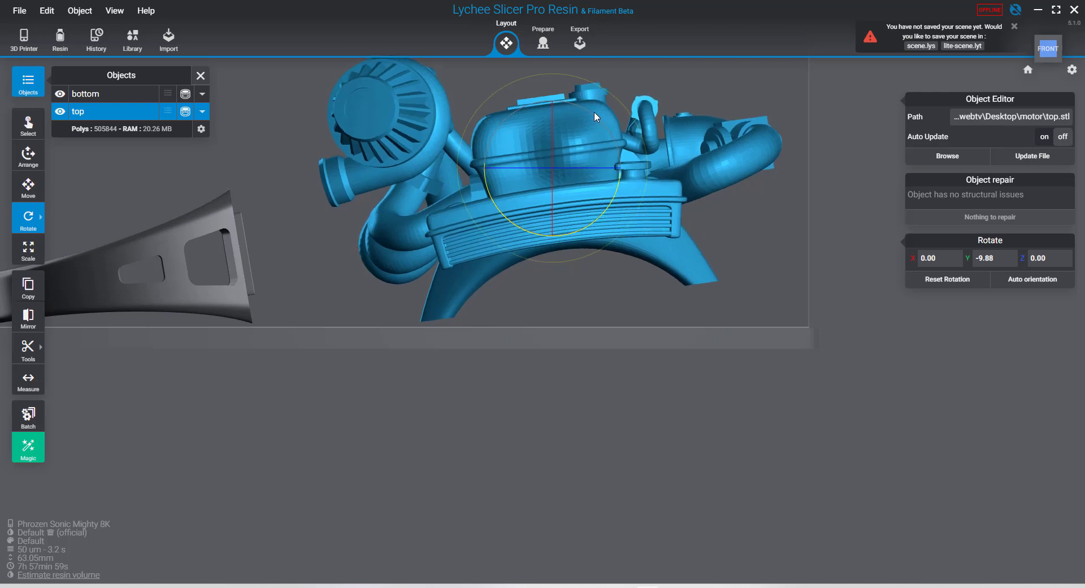
# Increase the top part's Y tilt to about -14.51° and recheck the print time
pyautogui.moveTo(599, 111); pyautogui.dragTo(602, 113)
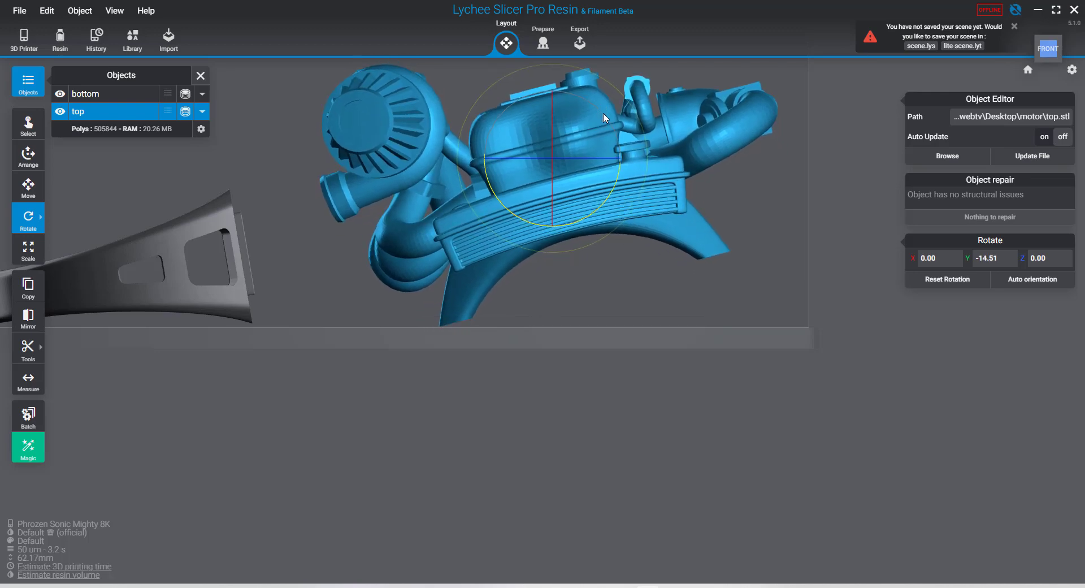
pyautogui.click(580, 45)
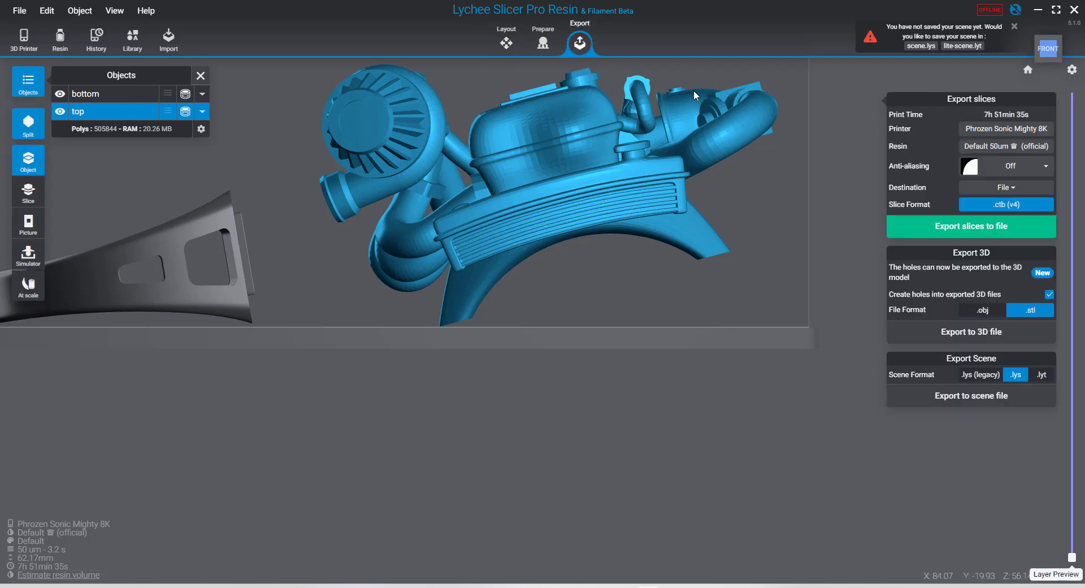
pyautogui.click(493, 41)
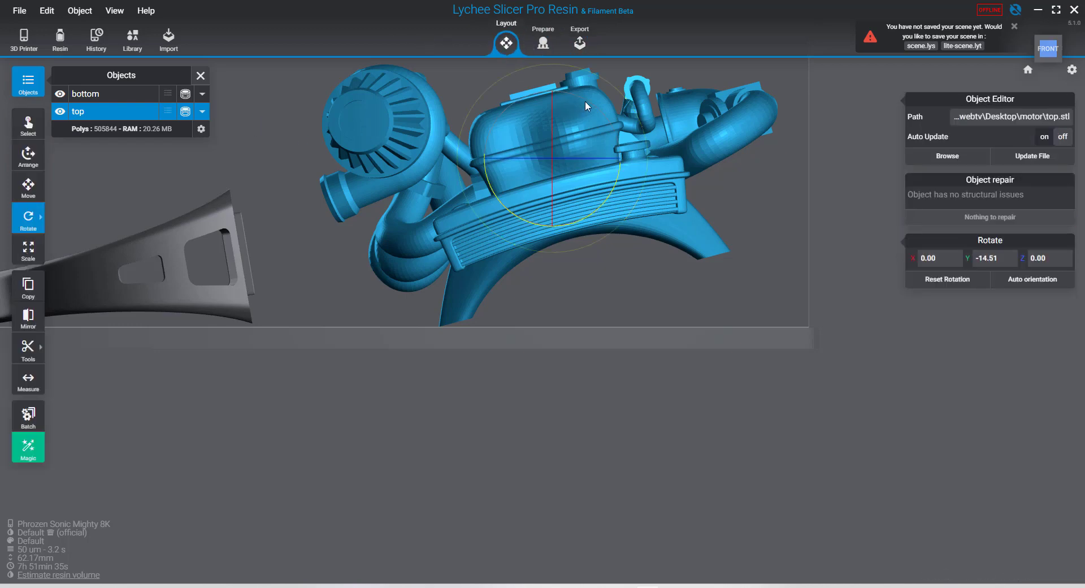
# Adjust the top part's Y rotation to about -16.64° and compare the print time again
pyautogui.moveTo(588, 100); pyautogui.dragTo(591, 99)
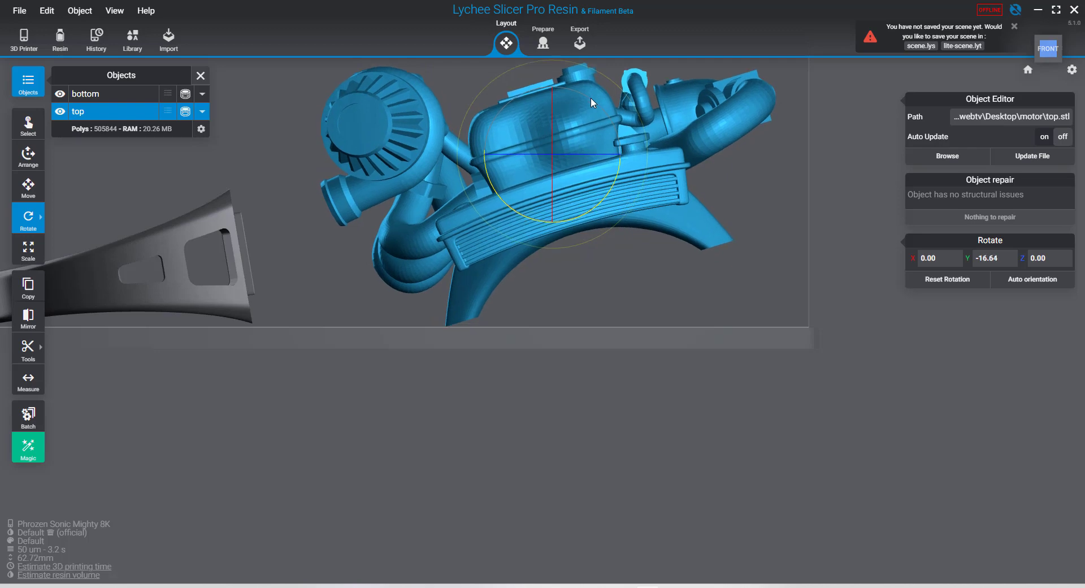
pyautogui.click(581, 43)
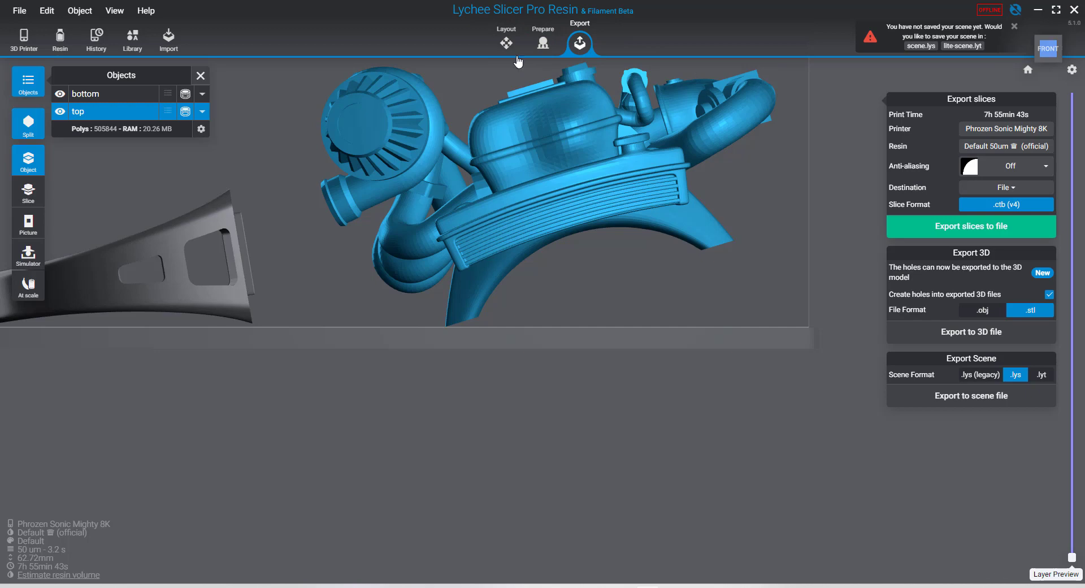
# Fine-tune the top part's Y rotation to about -16.00° and recheck the print time in the export settings
pyautogui.click(506, 43)
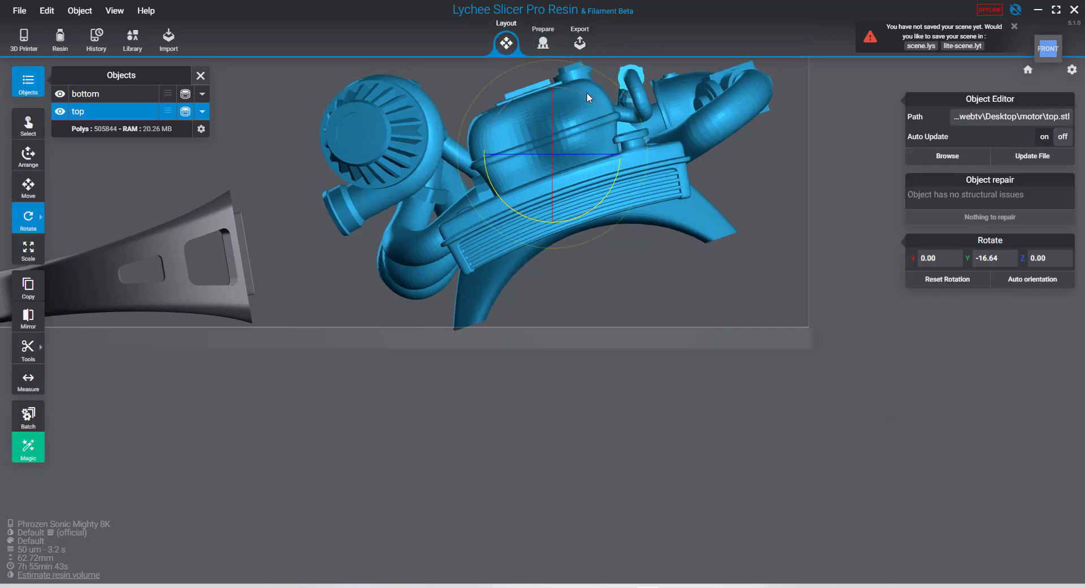
pyautogui.moveTo(587, 93); pyautogui.dragTo(580, 88)
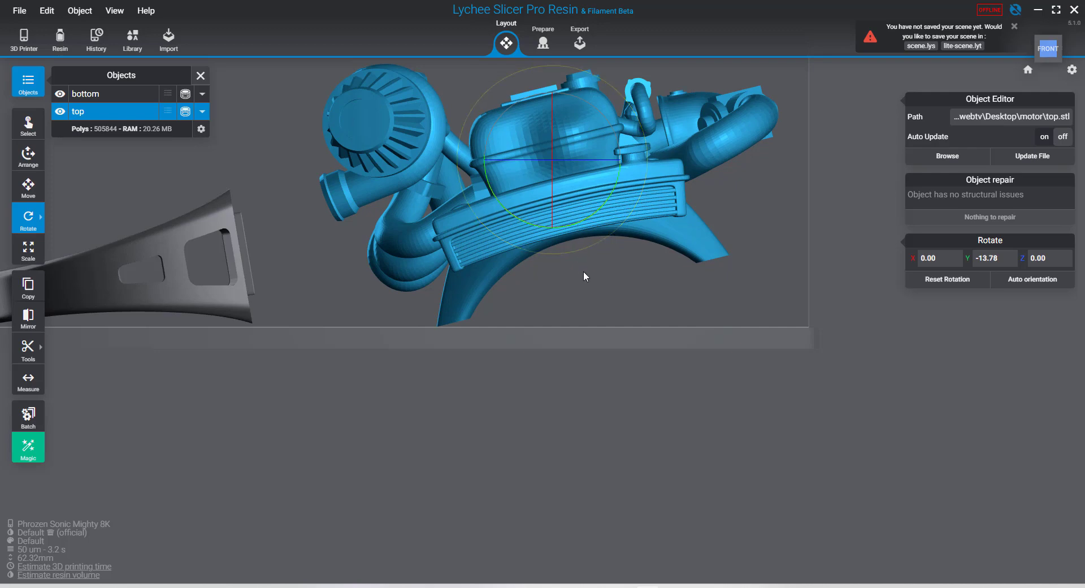
pyautogui.moveTo(584, 272); pyautogui.dragTo(586, 266, button='middle')
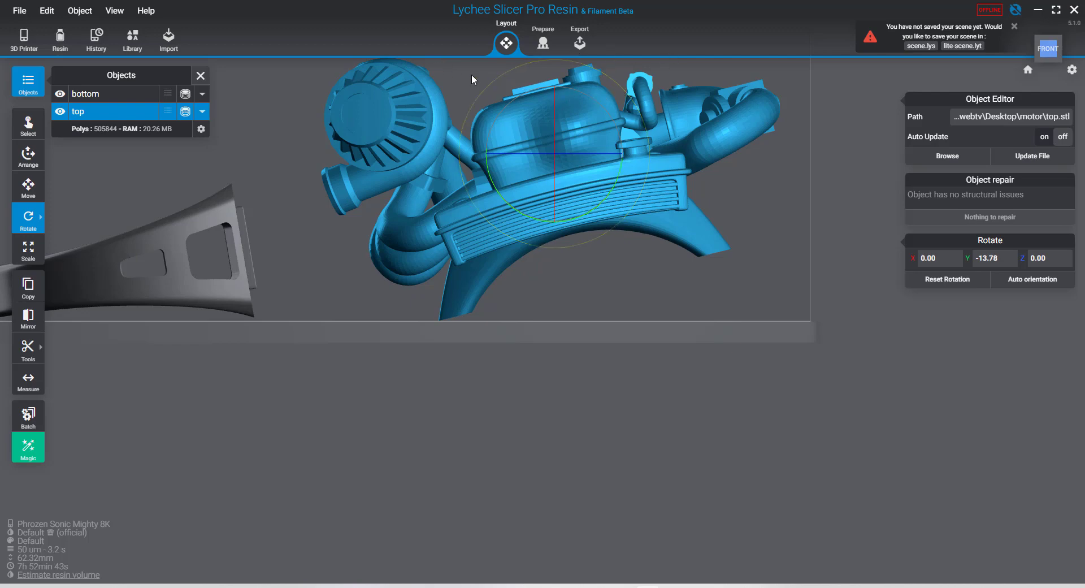
pyautogui.moveTo(580, 93); pyautogui.dragTo(583, 93)
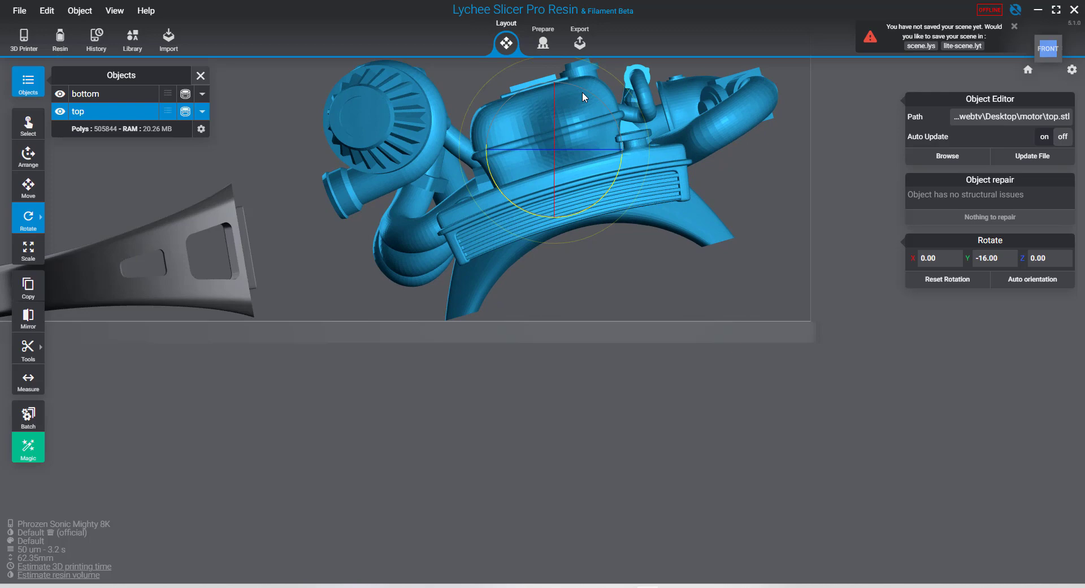
pyautogui.click(579, 37)
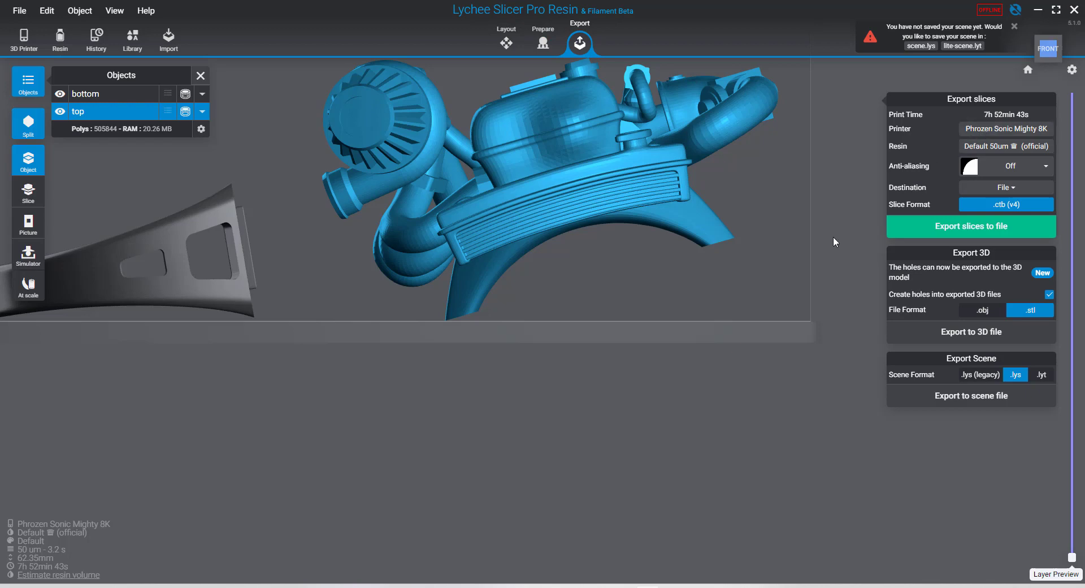
# Examine both parts on the build plate and check the scale values of the top and bottom parts
pyautogui.scroll(-5, 846, 226)
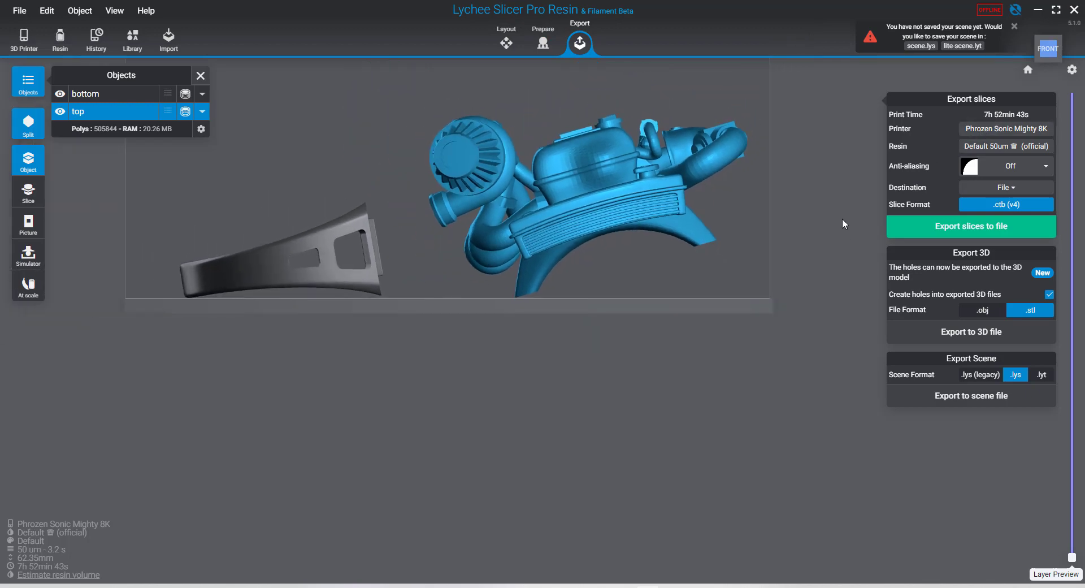
pyautogui.moveTo(843, 219); pyautogui.dragTo(804, 301, button='right')
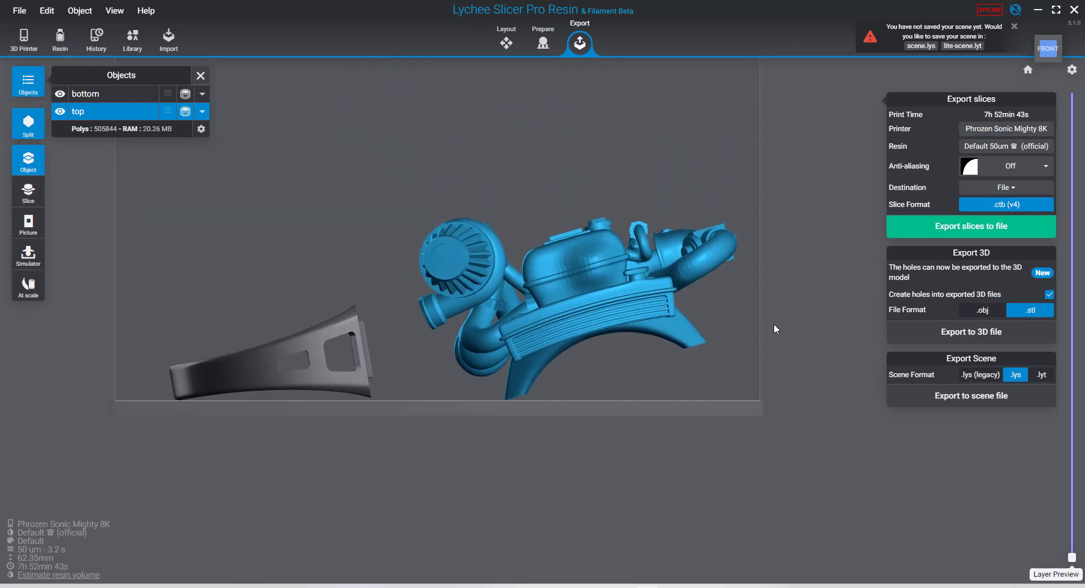
pyautogui.moveTo(784, 331); pyautogui.dragTo(636, 355)
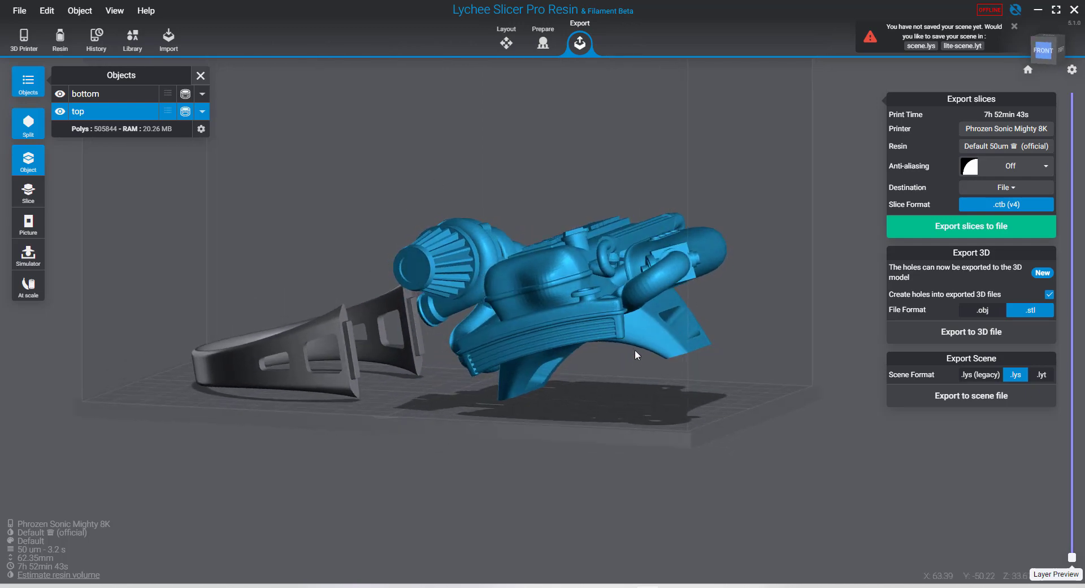
pyautogui.moveTo(141, 219); pyautogui.dragTo(267, 235)
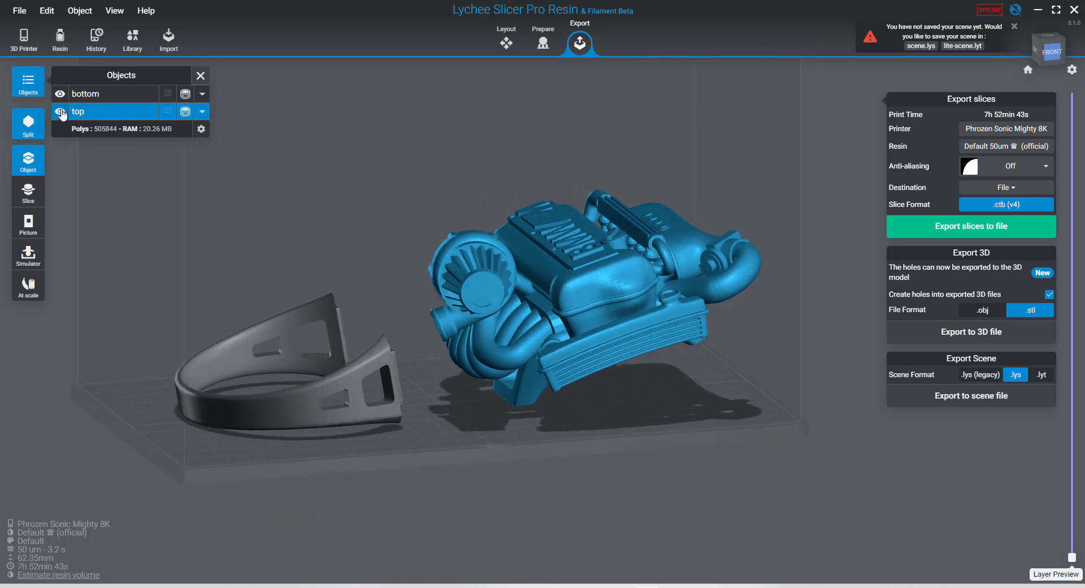
pyautogui.click(60, 113)
pyautogui.click(61, 113)
pyautogui.click(504, 45)
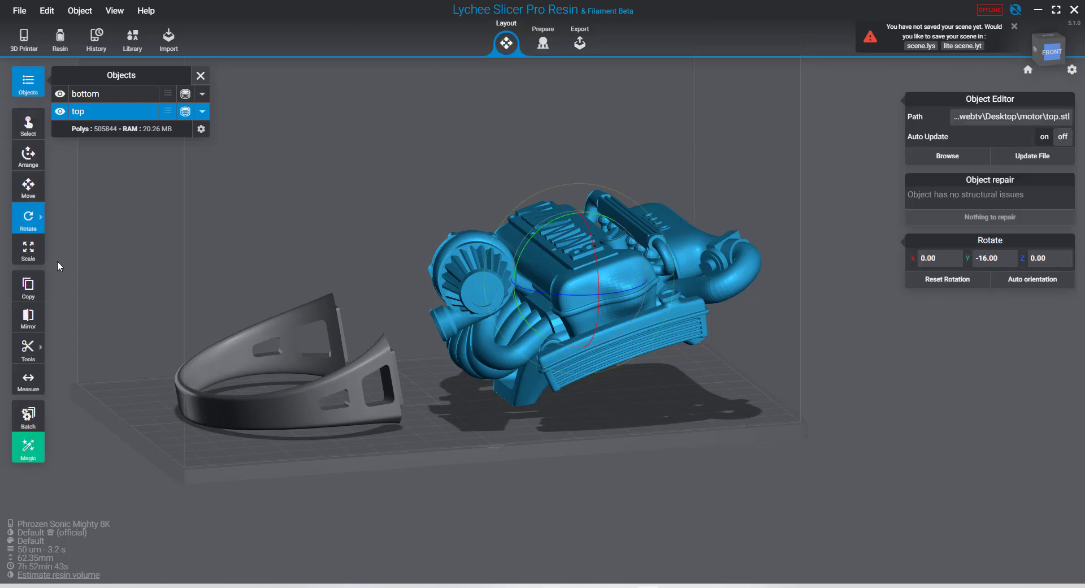
pyautogui.click(38, 262)
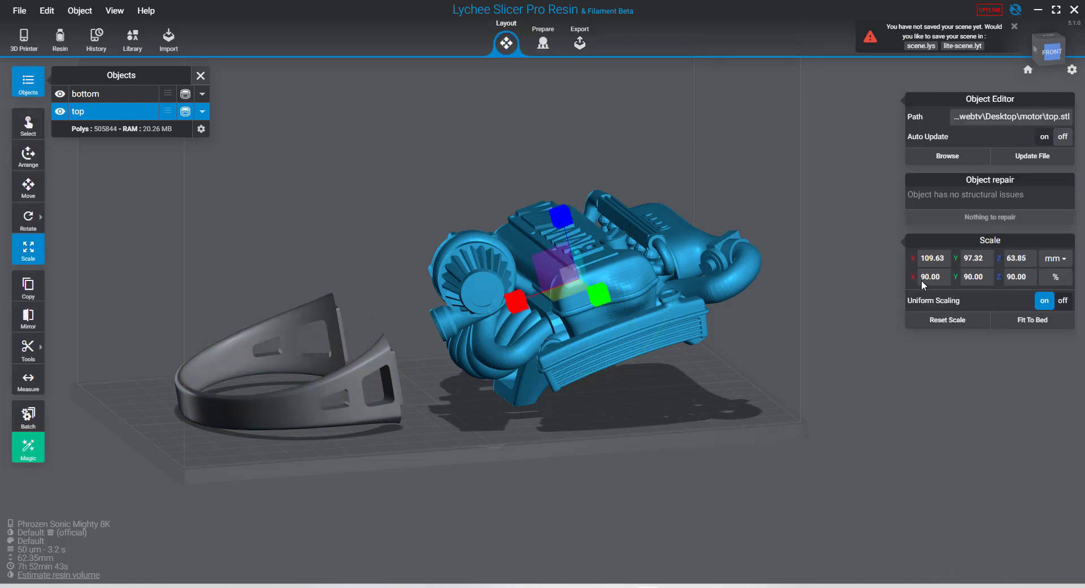
pyautogui.click(213, 383)
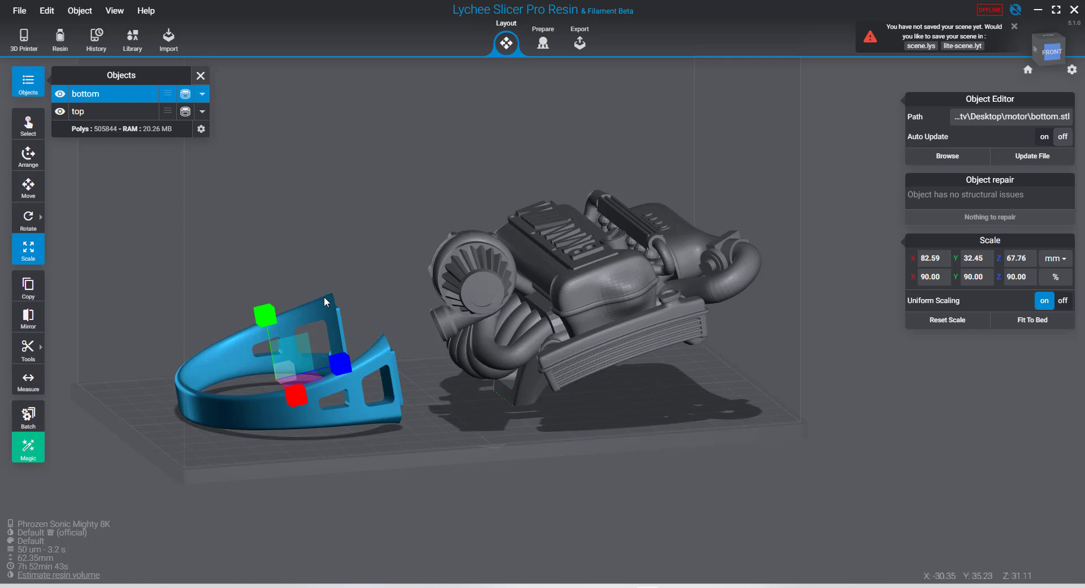
# Hide the bottom part and center the top part on the build plate
pyautogui.click(60, 95)
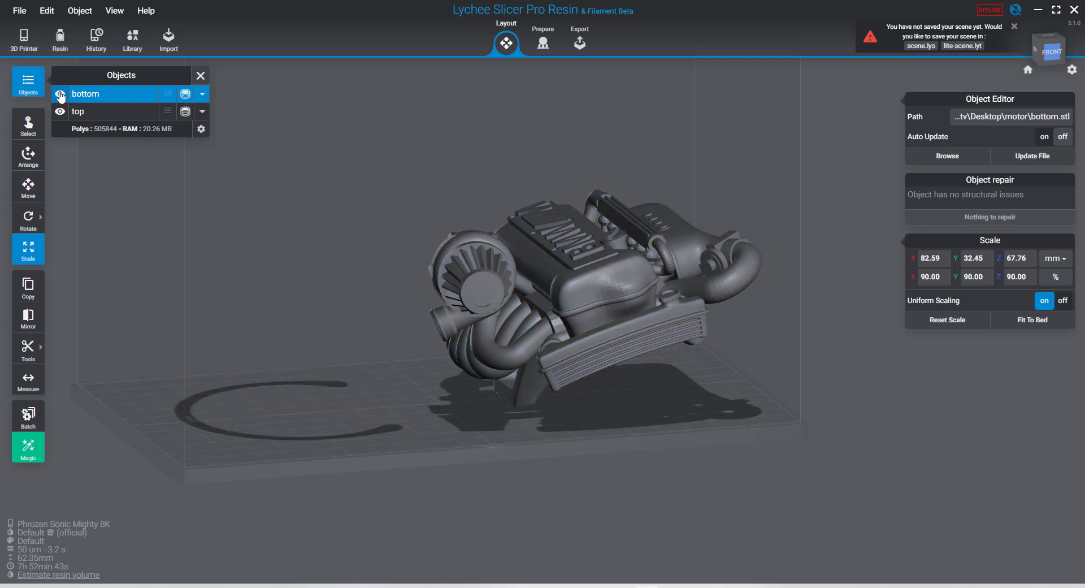
pyautogui.click(502, 311)
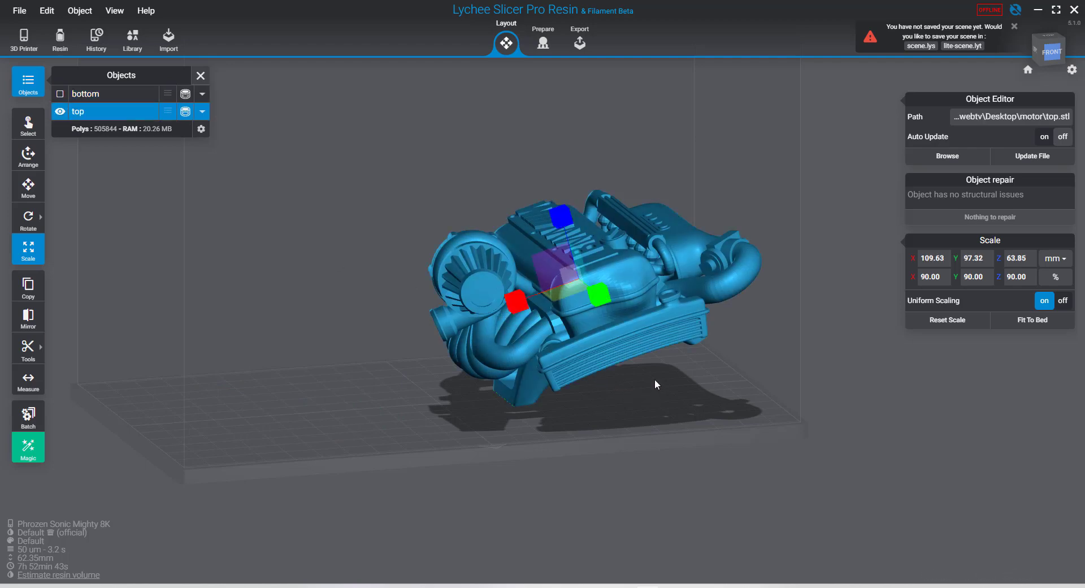
pyautogui.moveTo(655, 379); pyautogui.dragTo(609, 393)
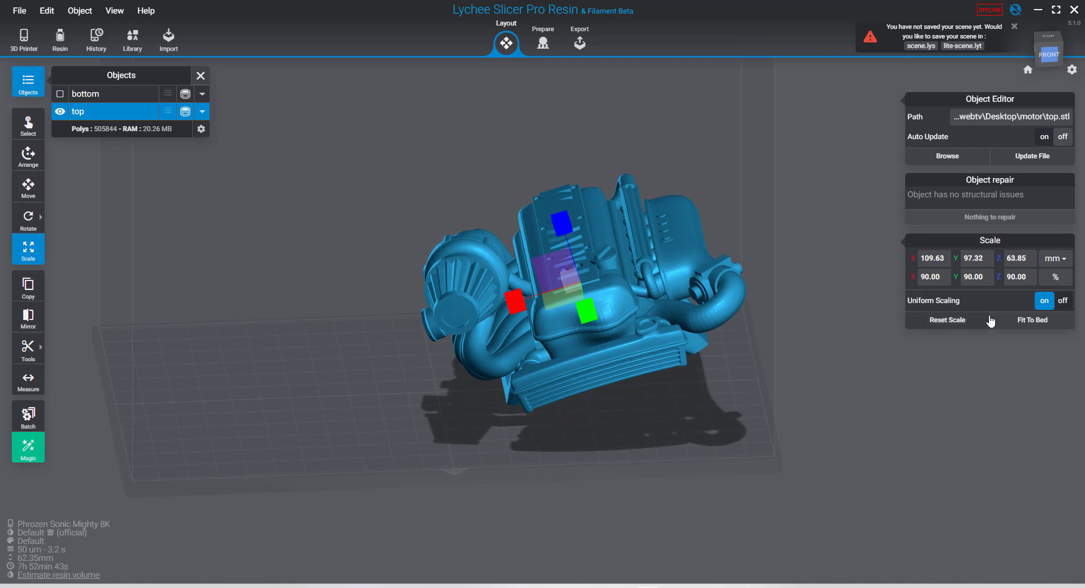
pyautogui.click(33, 185)
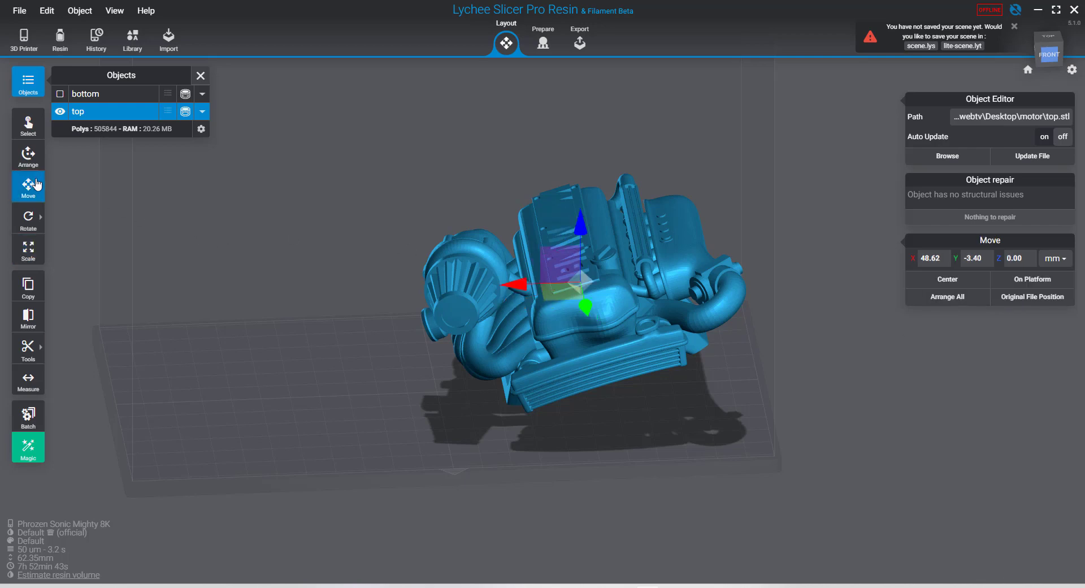
pyautogui.click(940, 279)
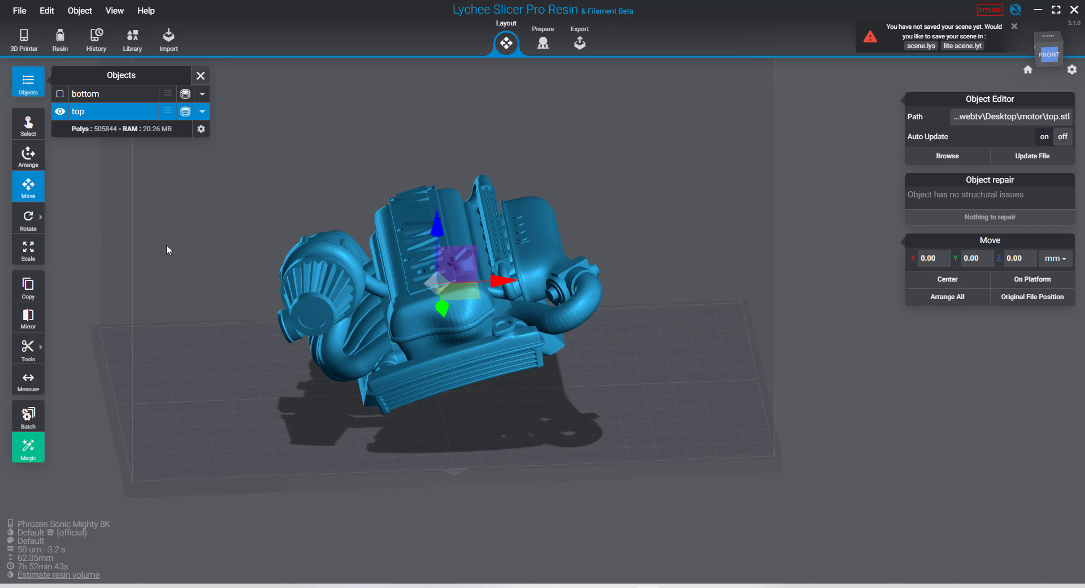
# Try scaling the top part up to fit the print bed
pyautogui.click(29, 255)
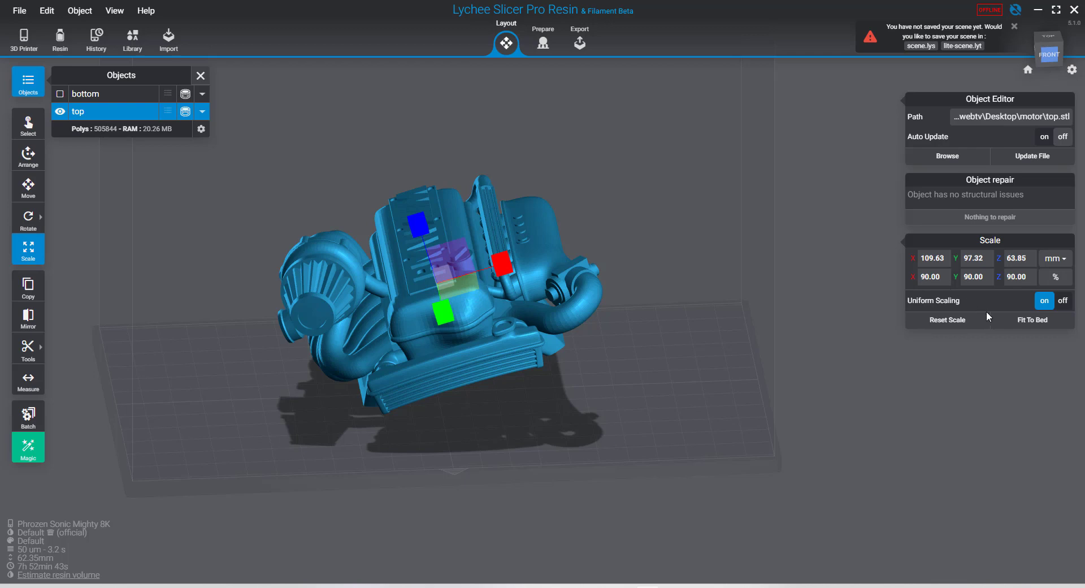
pyautogui.click(1024, 327)
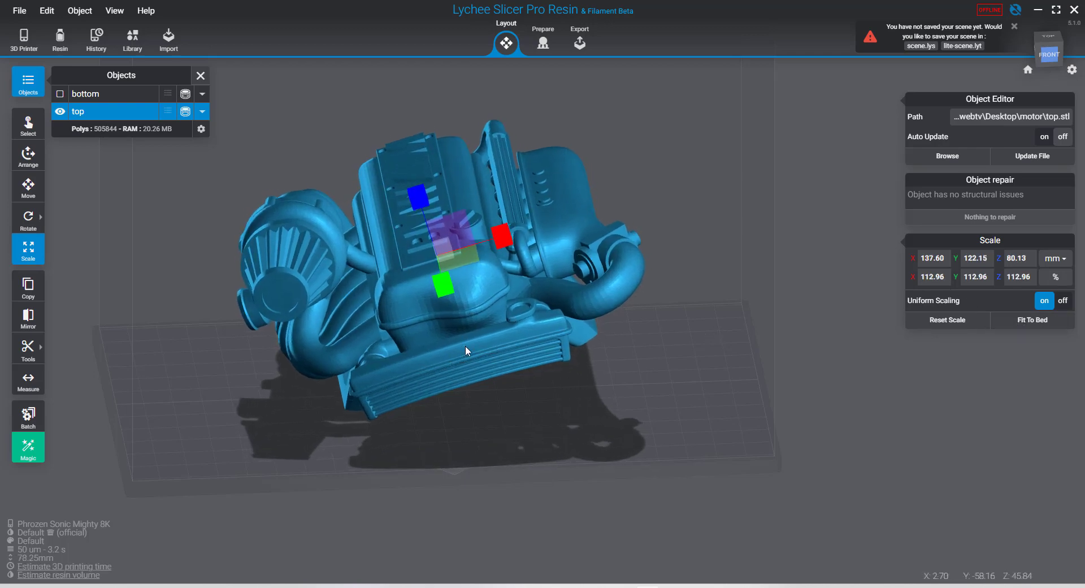
pyautogui.moveTo(640, 377)
pyautogui.mouseDown(button='right')
pyautogui.moveTo(627, 377)
pyautogui.moveTo(633, 368)
pyautogui.mouseUp(button='right')
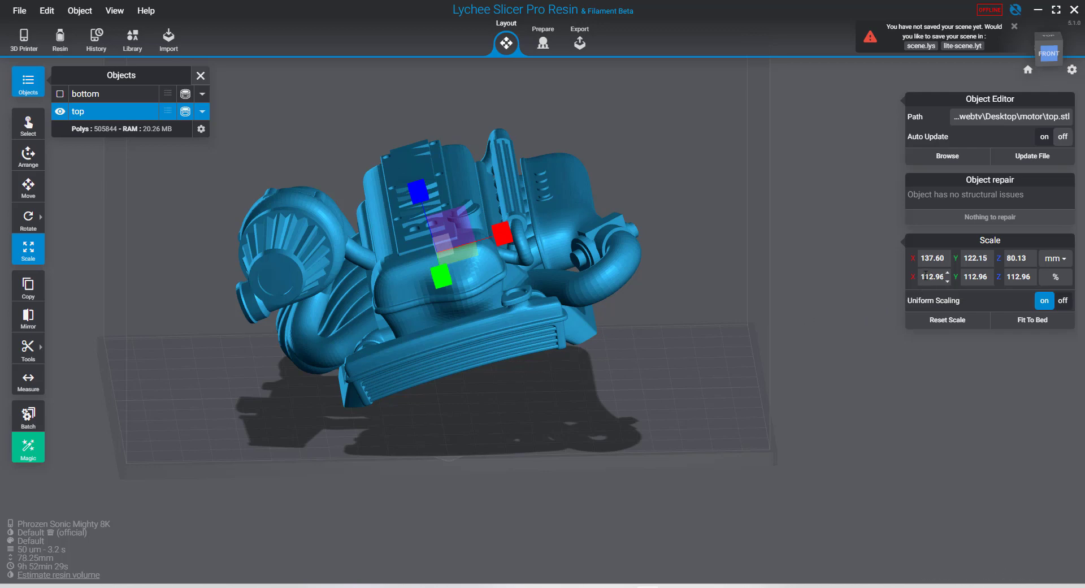
# Set the top part's uniform scale to 100%
pyautogui.moveTo(926, 276); pyautogui.dragTo(954, 279)
pyautogui.write('00')
pyautogui.press('Return')
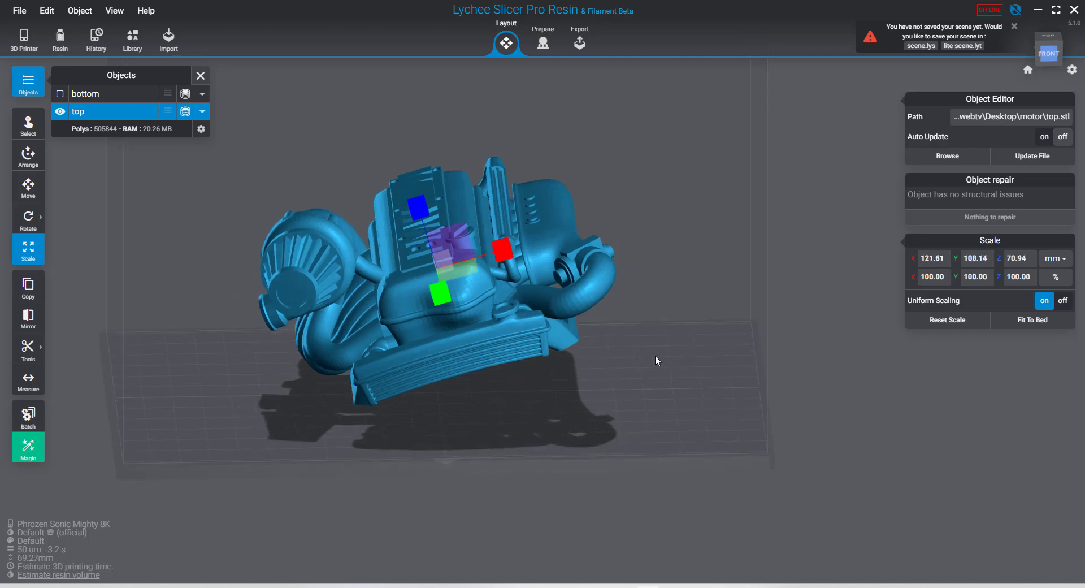
pyautogui.moveTo(656, 359); pyautogui.dragTo(717, 378)
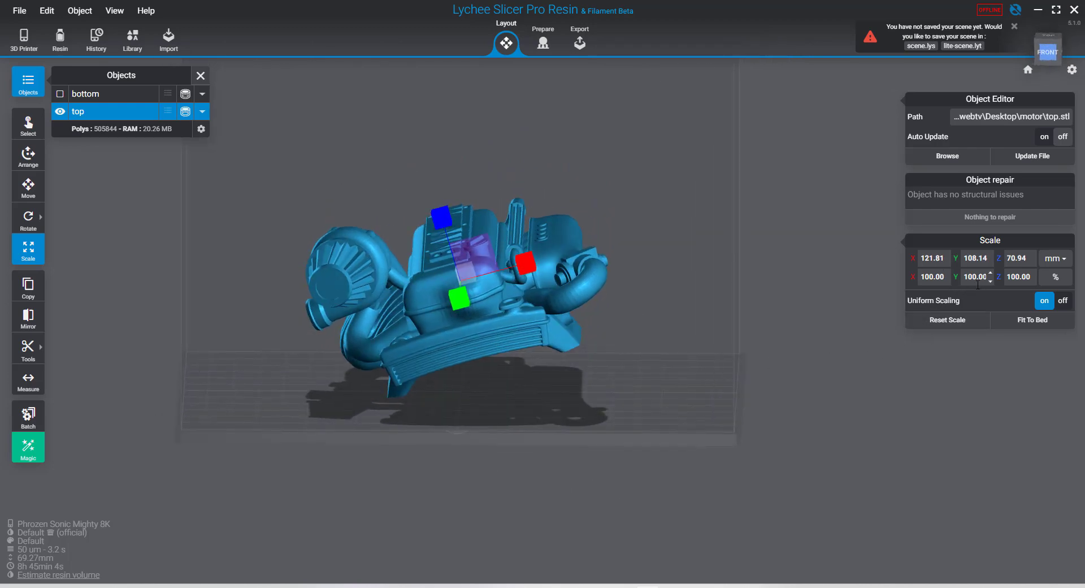
# Hide the top part, show the bottom part, and center it on the platform
pyautogui.click(59, 111)
pyautogui.click(59, 93)
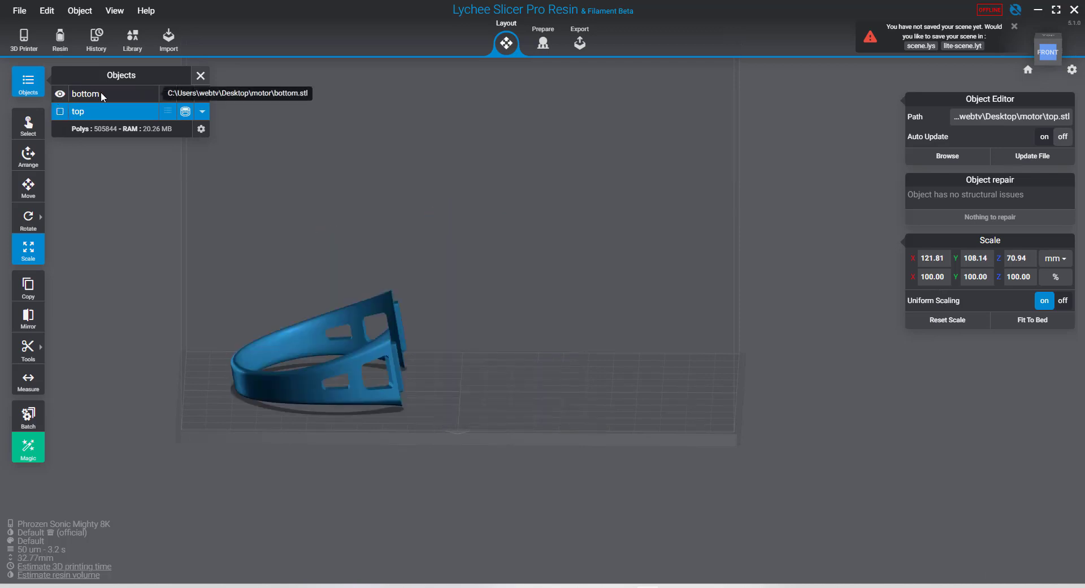
pyautogui.click(96, 93)
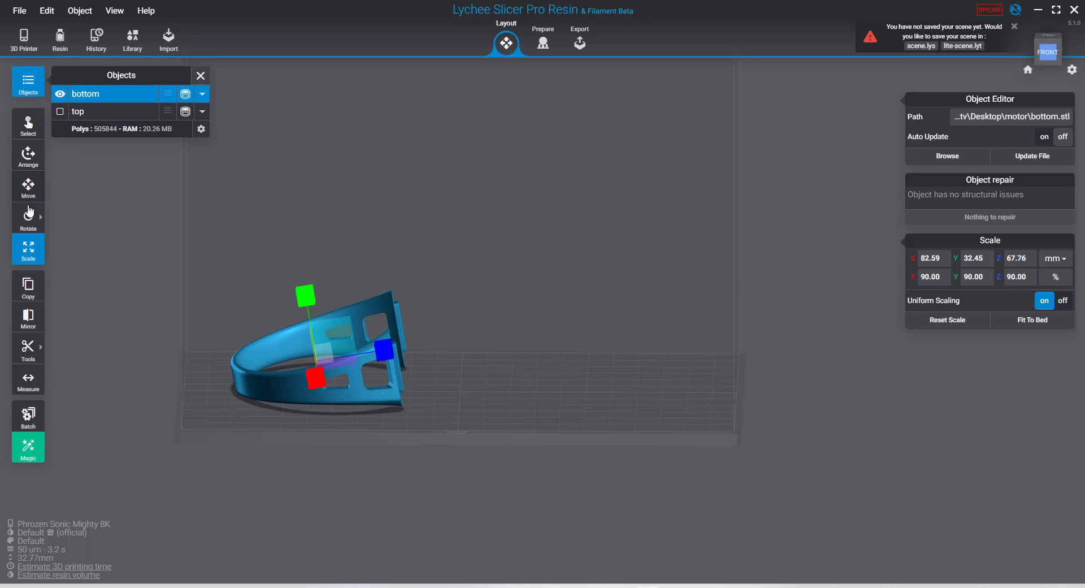
pyautogui.click(28, 187)
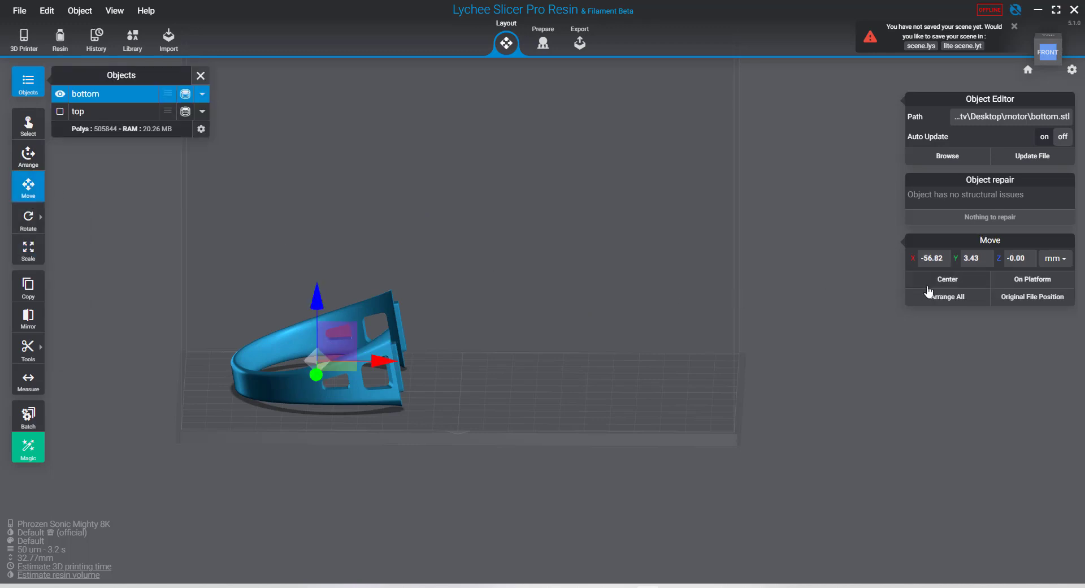
pyautogui.click(948, 281)
pyautogui.click(1009, 283)
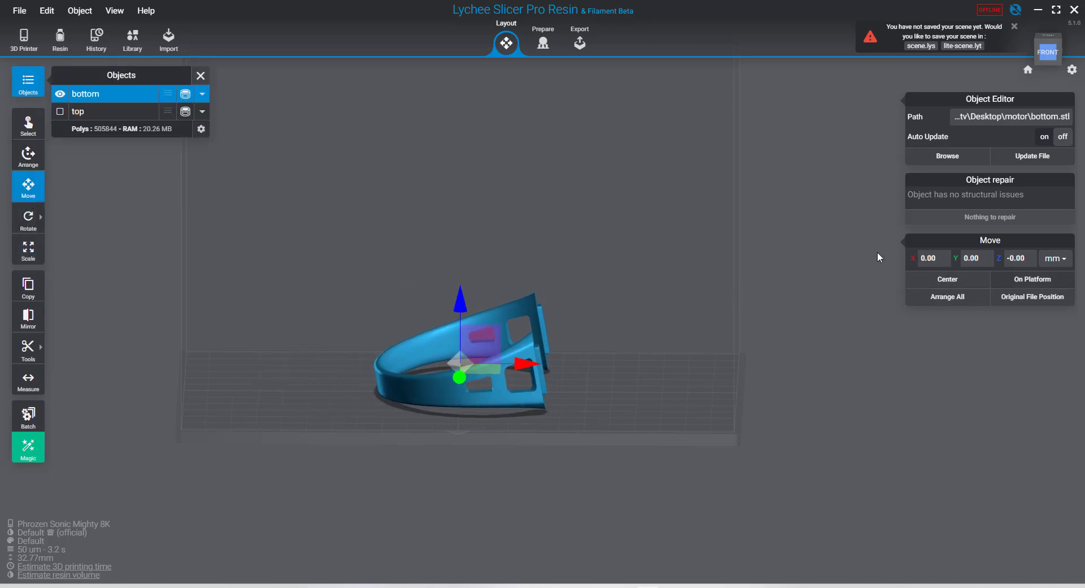
# Compare the two parts' scale values and set the bottom part's uniform scale to 100% to match the top
pyautogui.click(28, 253)
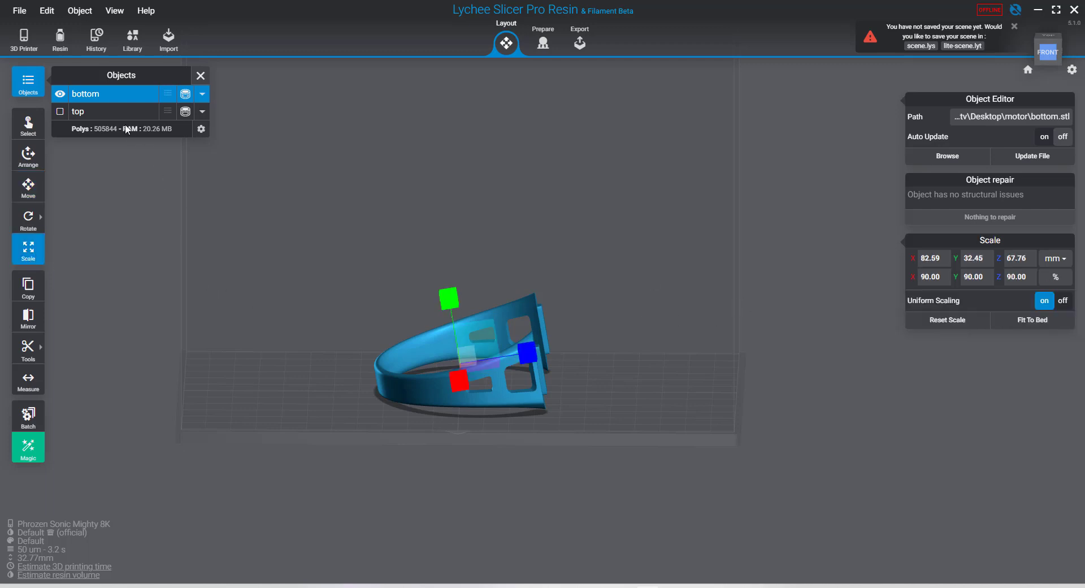
pyautogui.click(107, 111)
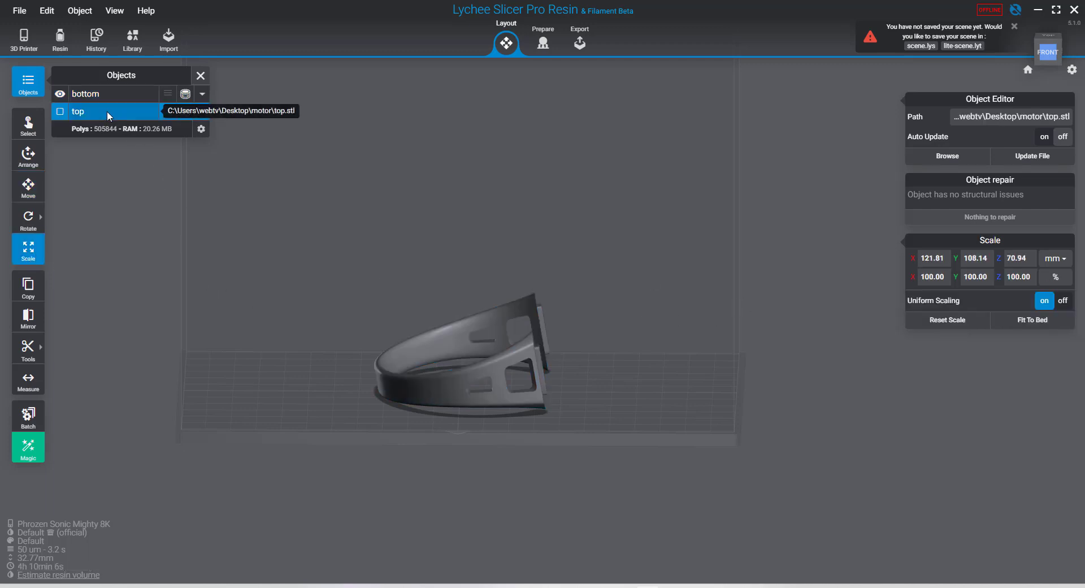
pyautogui.click(102, 96)
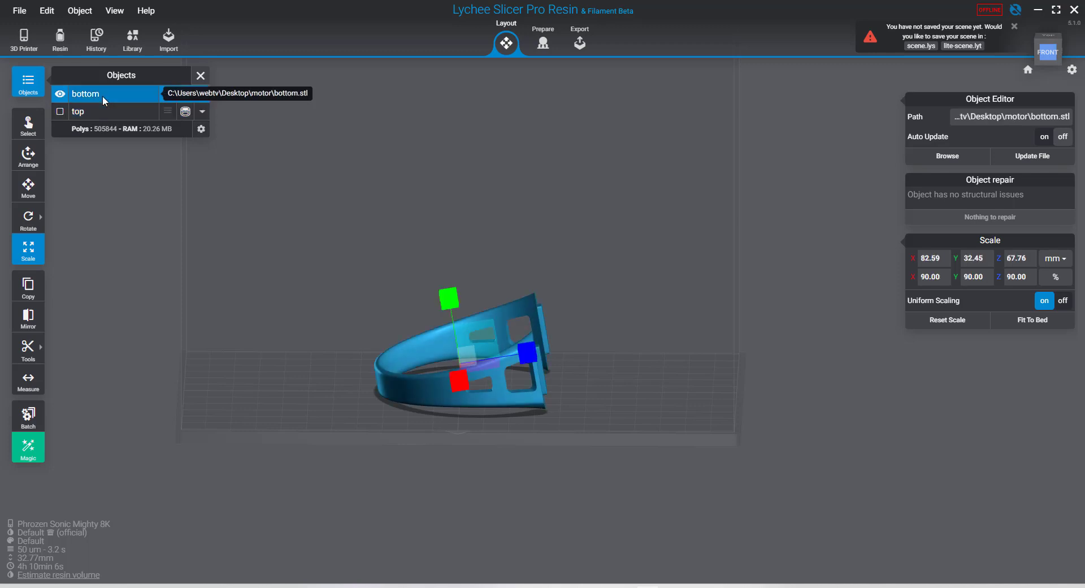
pyautogui.click(93, 108)
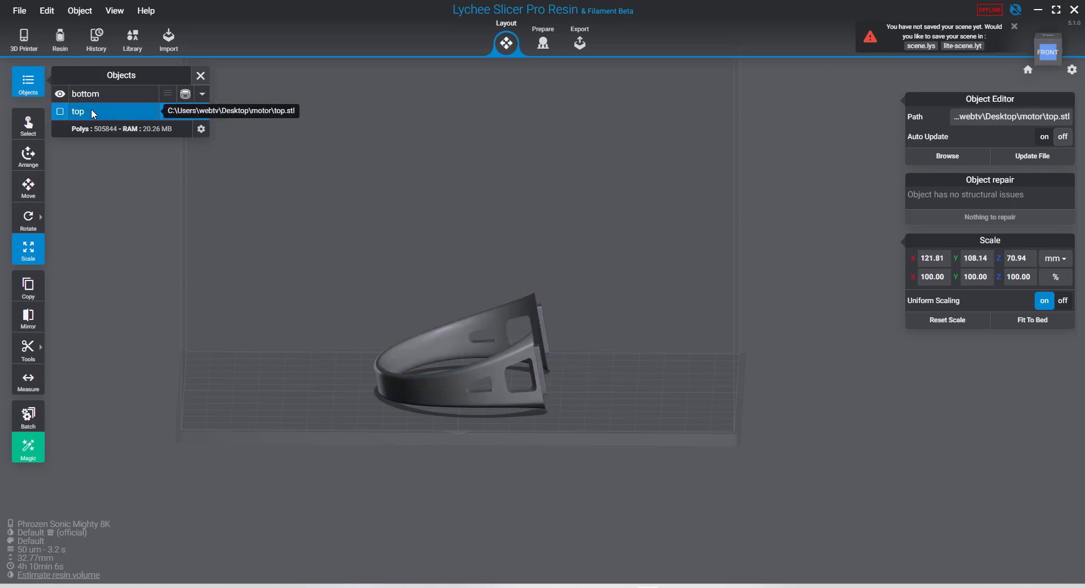
pyautogui.click(93, 95)
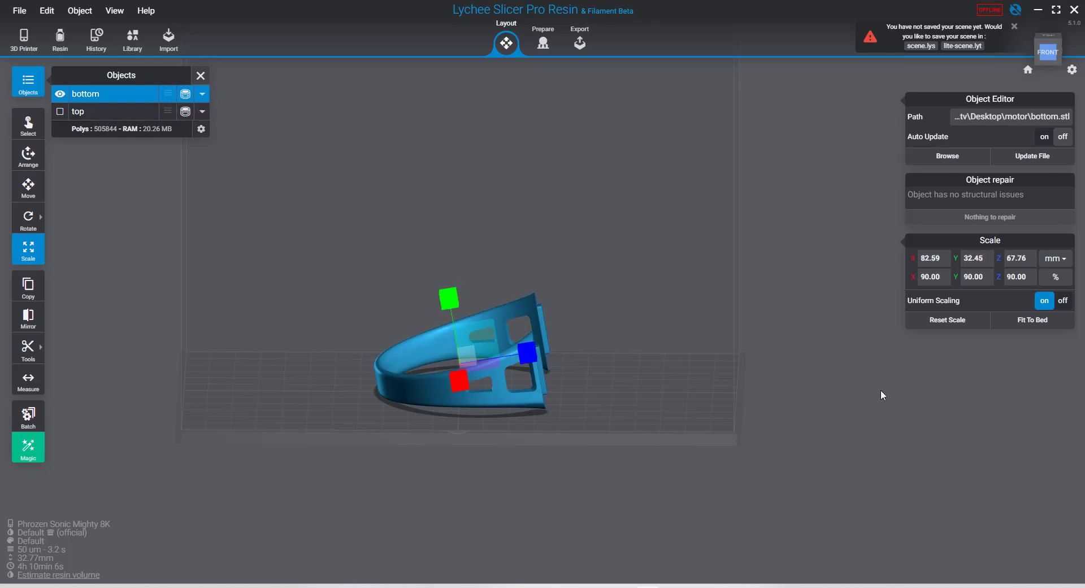
pyautogui.doubleClick(943, 280)
pyautogui.write('104')
pyautogui.moveTo(933, 276); pyautogui.dragTo(903, 275)
pyautogui.write('100')
pyautogui.press('Return')
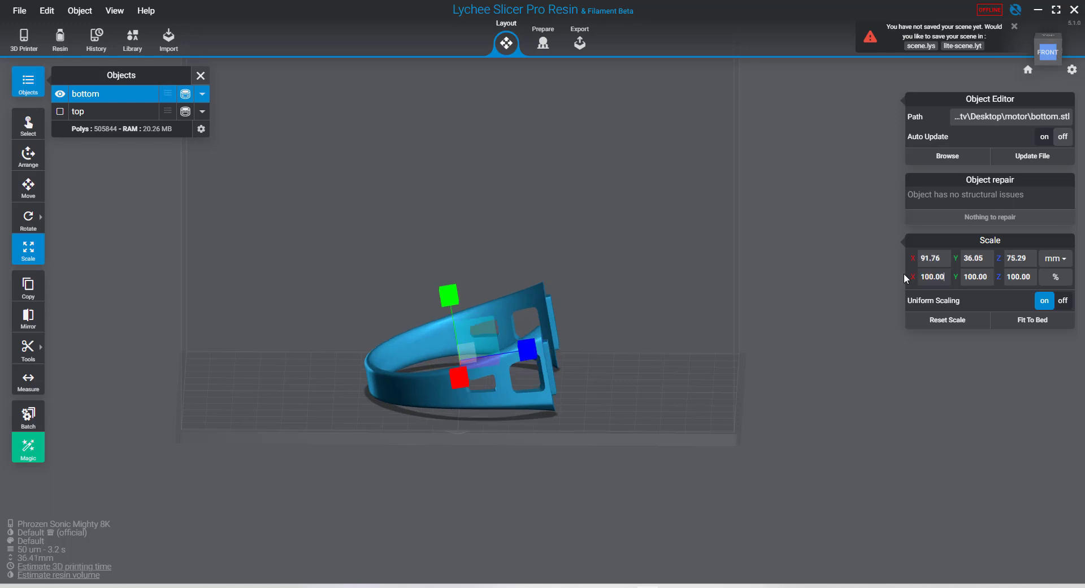
# Clear the selection, briefly show the top part together with the bottom part, and hide it again
pyautogui.click(764, 357)
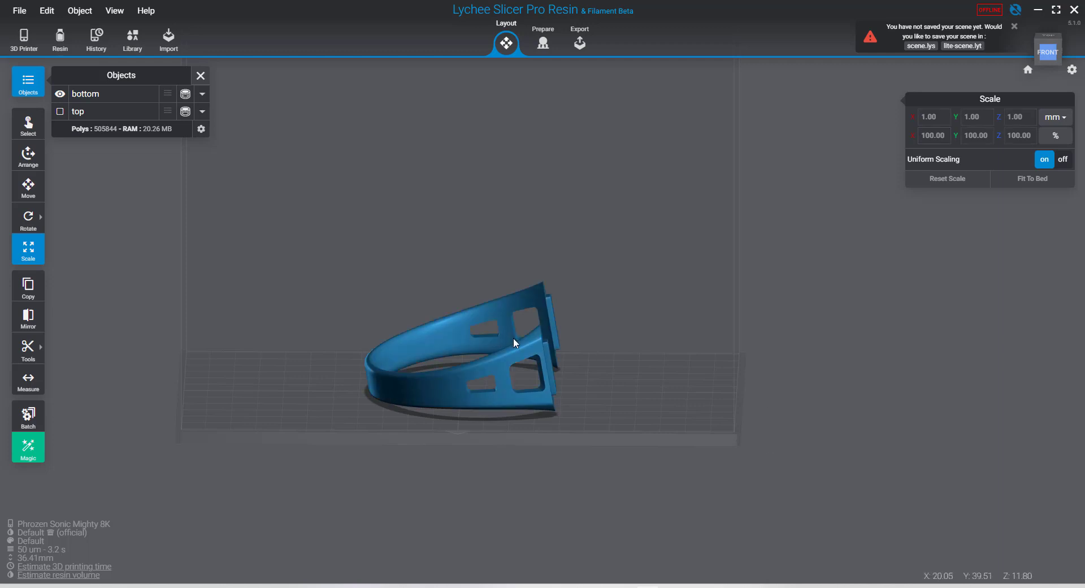
pyautogui.click(60, 111)
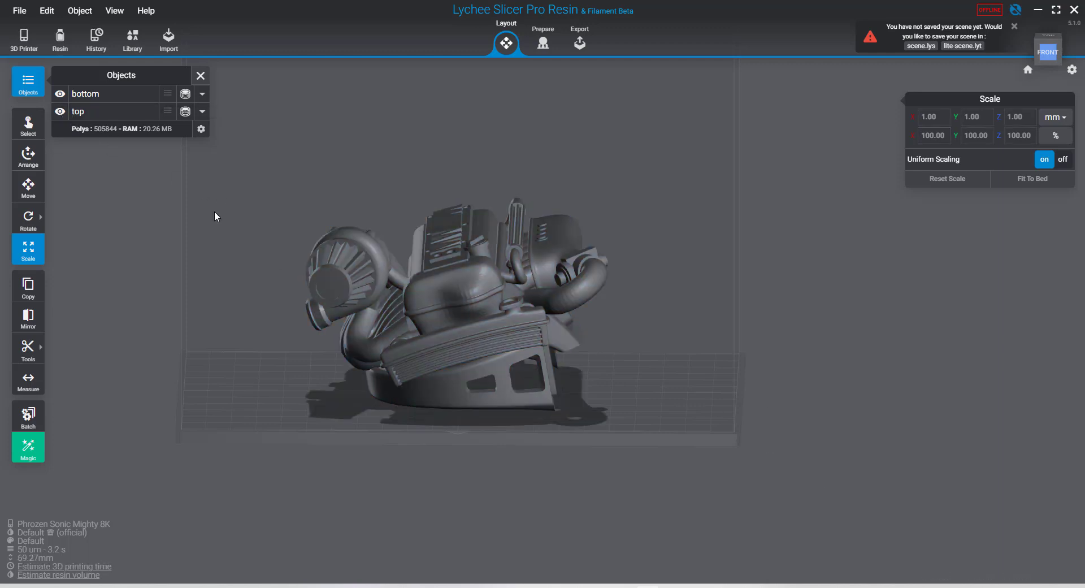
pyautogui.click(61, 112)
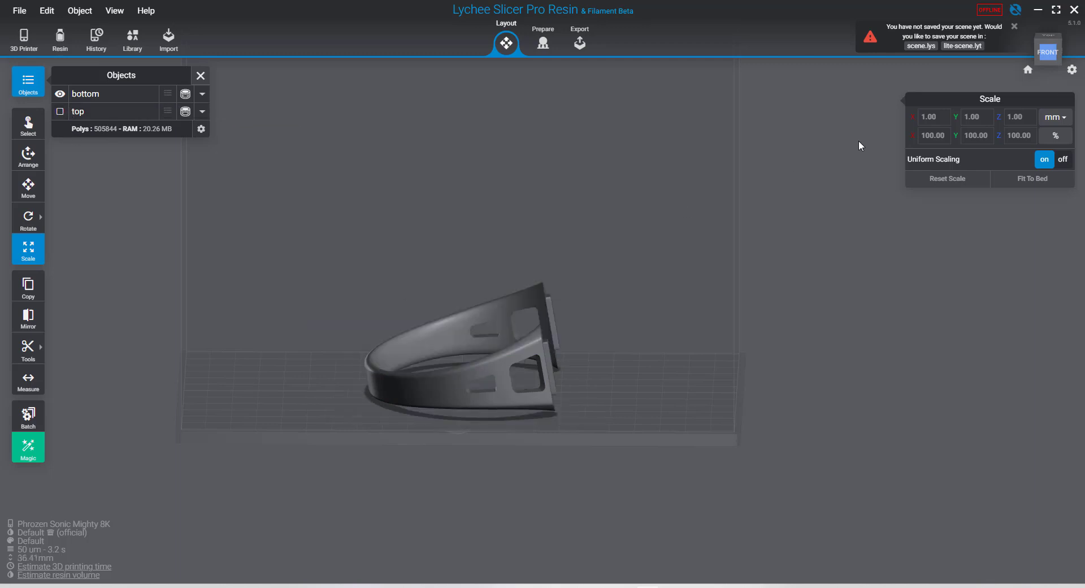
# Check the bottom part's estimated print time for export, and show the top part in its place
pyautogui.click(580, 44)
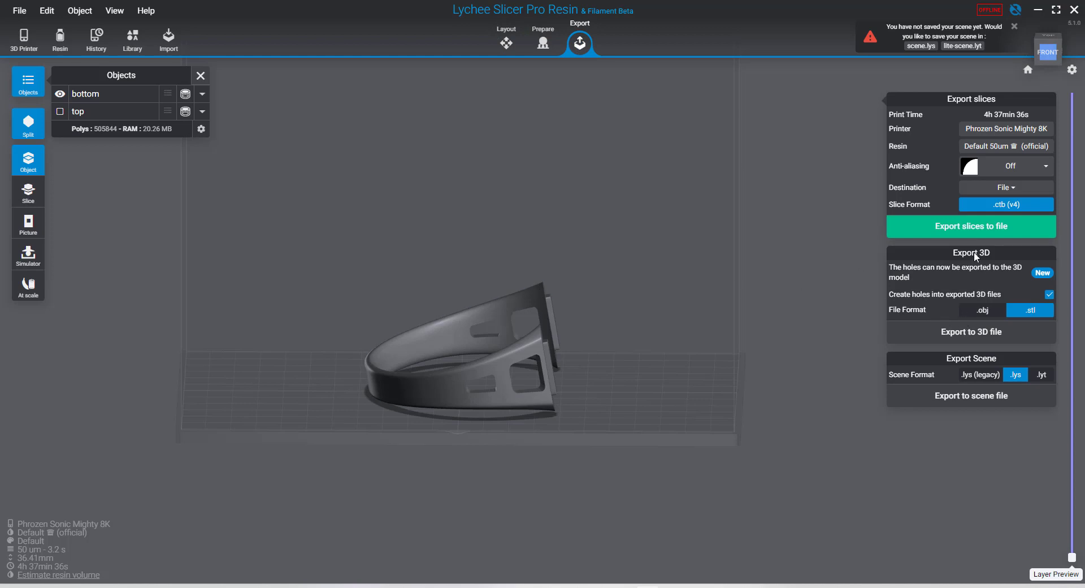
pyautogui.click(60, 94)
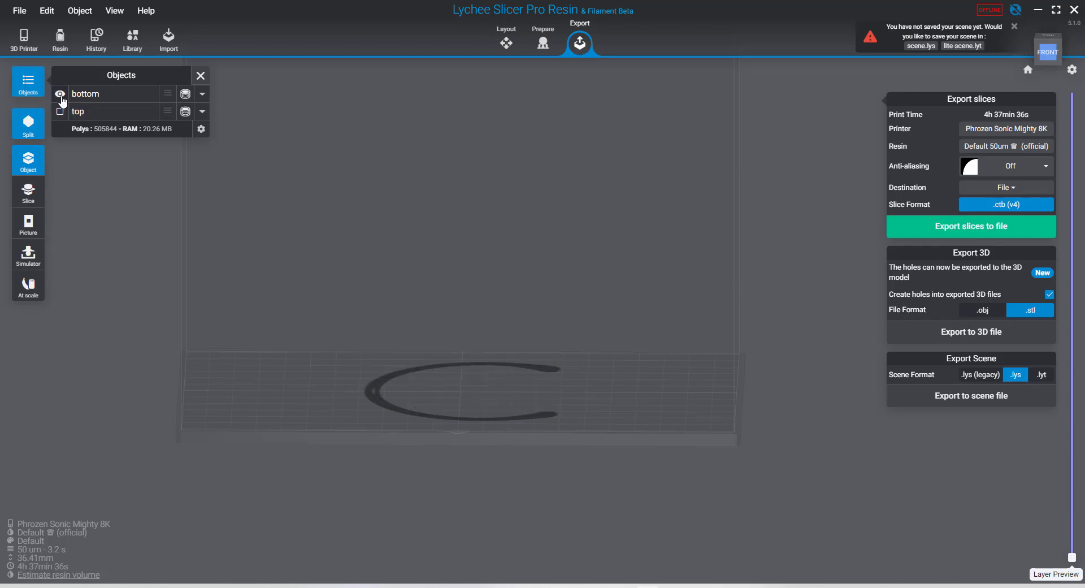
pyautogui.click(60, 111)
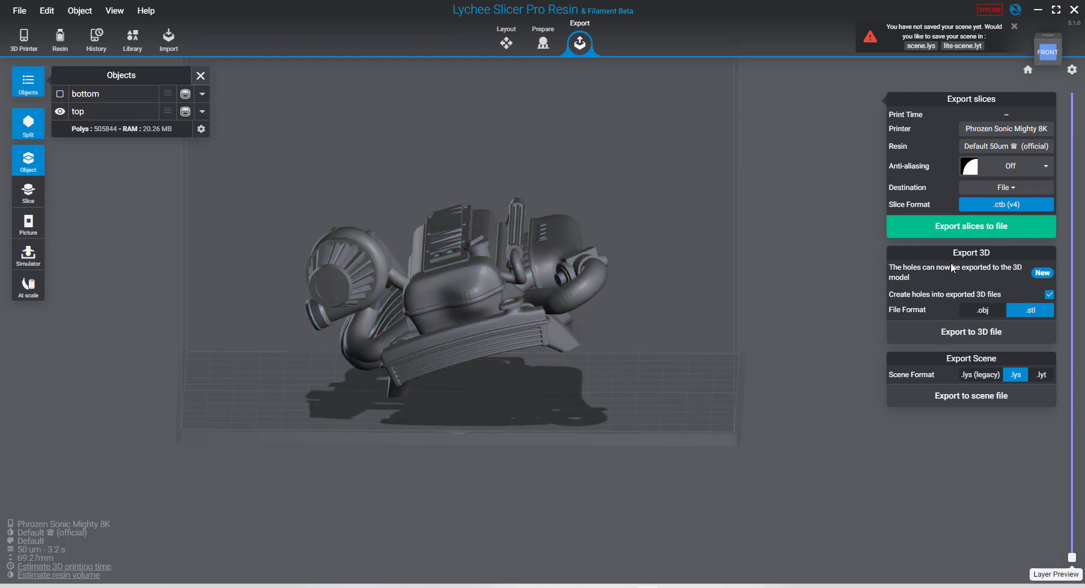
# Hide the top part and examine the empty build platform from above
pyautogui.click(60, 111)
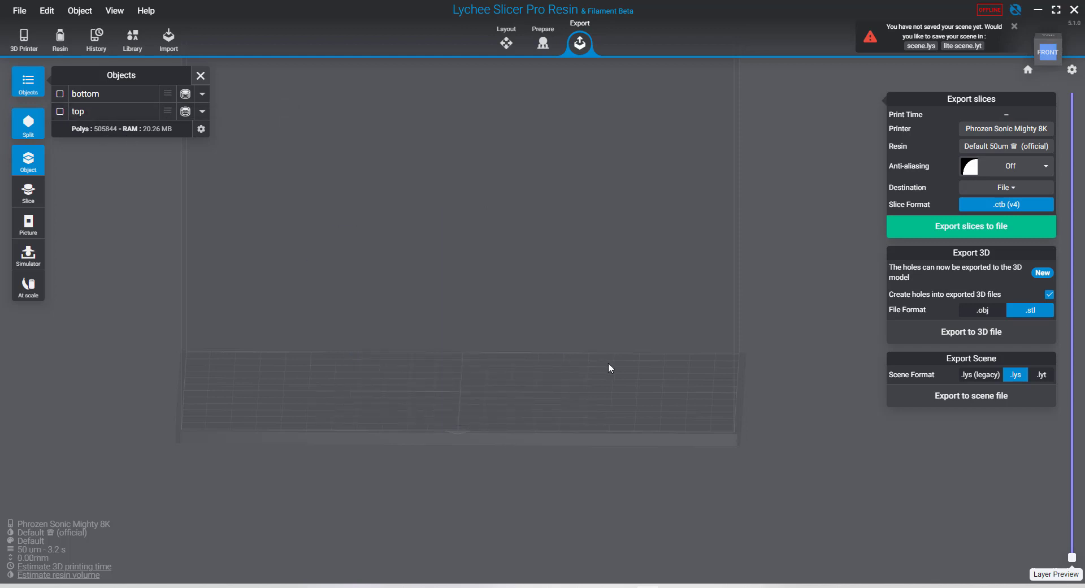
pyautogui.scroll(-2, 708, 361)
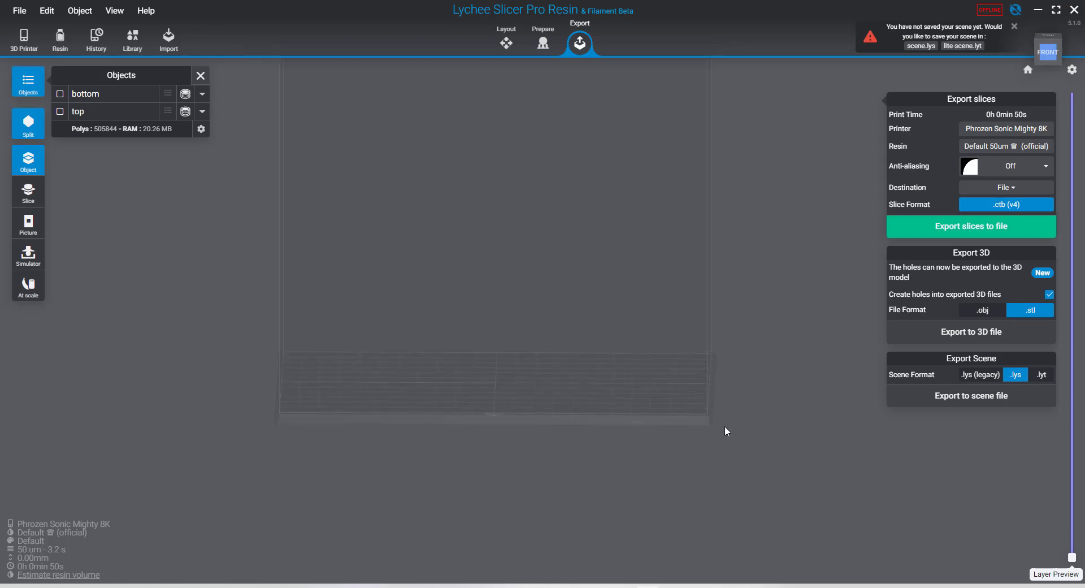
pyautogui.moveTo(733, 435); pyautogui.dragTo(737, 507, button='right')
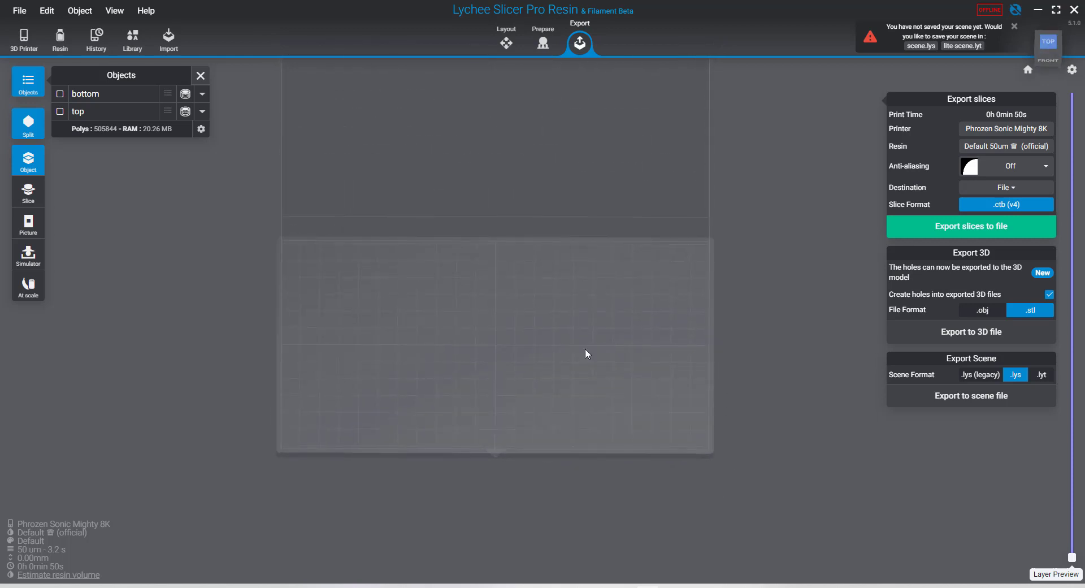